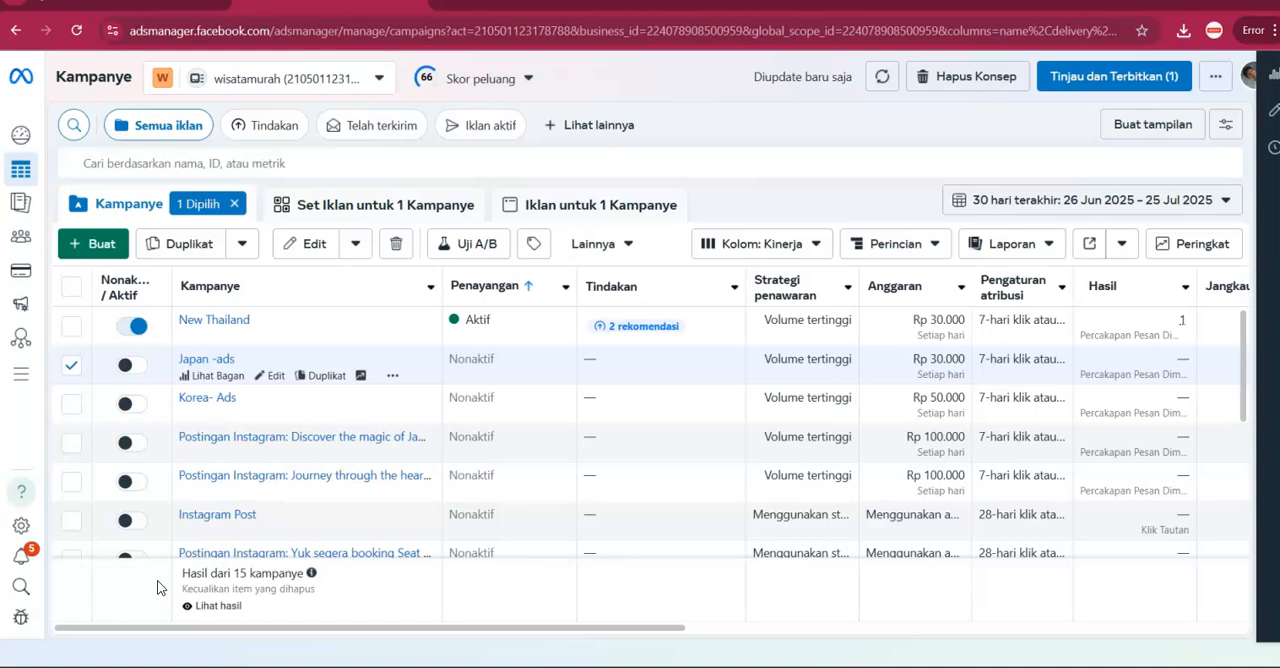
# Clear the selection of the Japan -ads campaign in the campaign list.
pyautogui.click(167, 577)
pyautogui.click(237, 205)
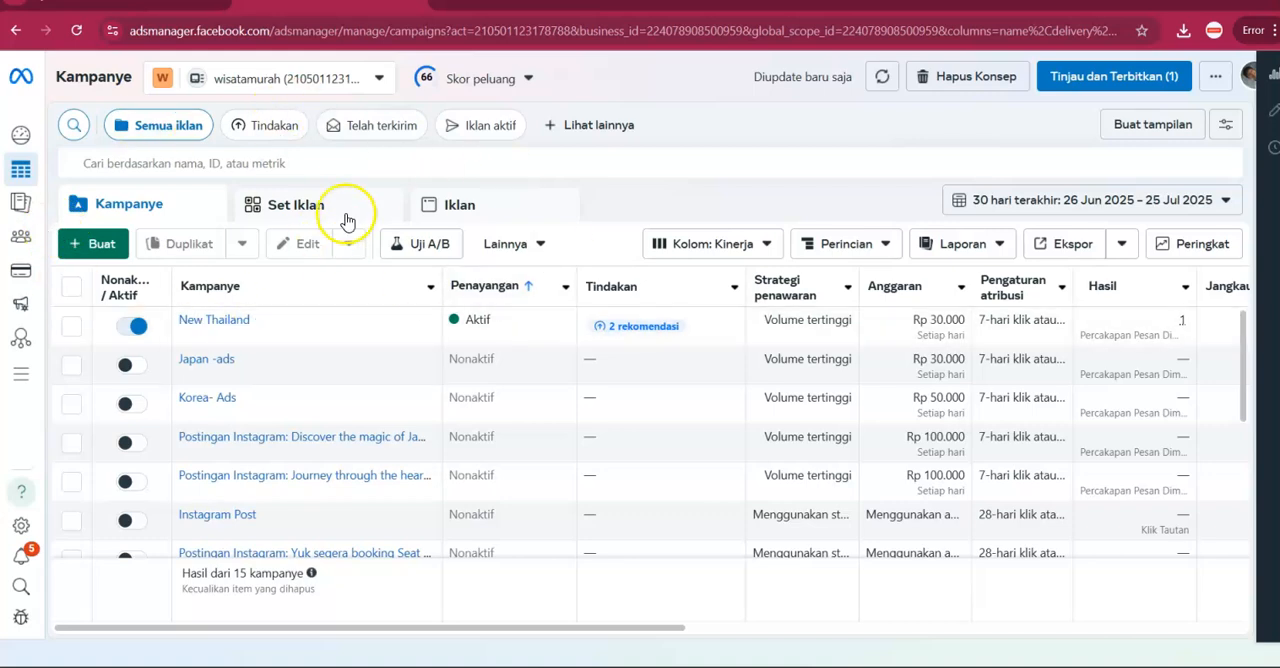
pyautogui.click(445, 78)
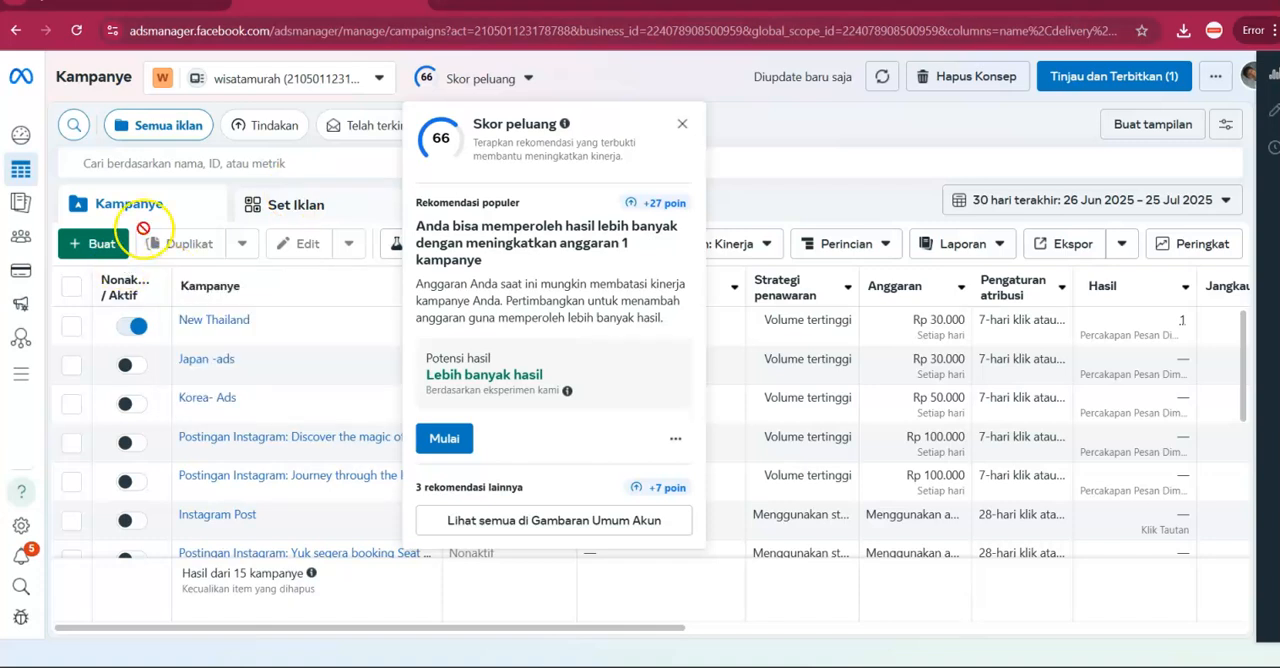
pyautogui.click(221, 167)
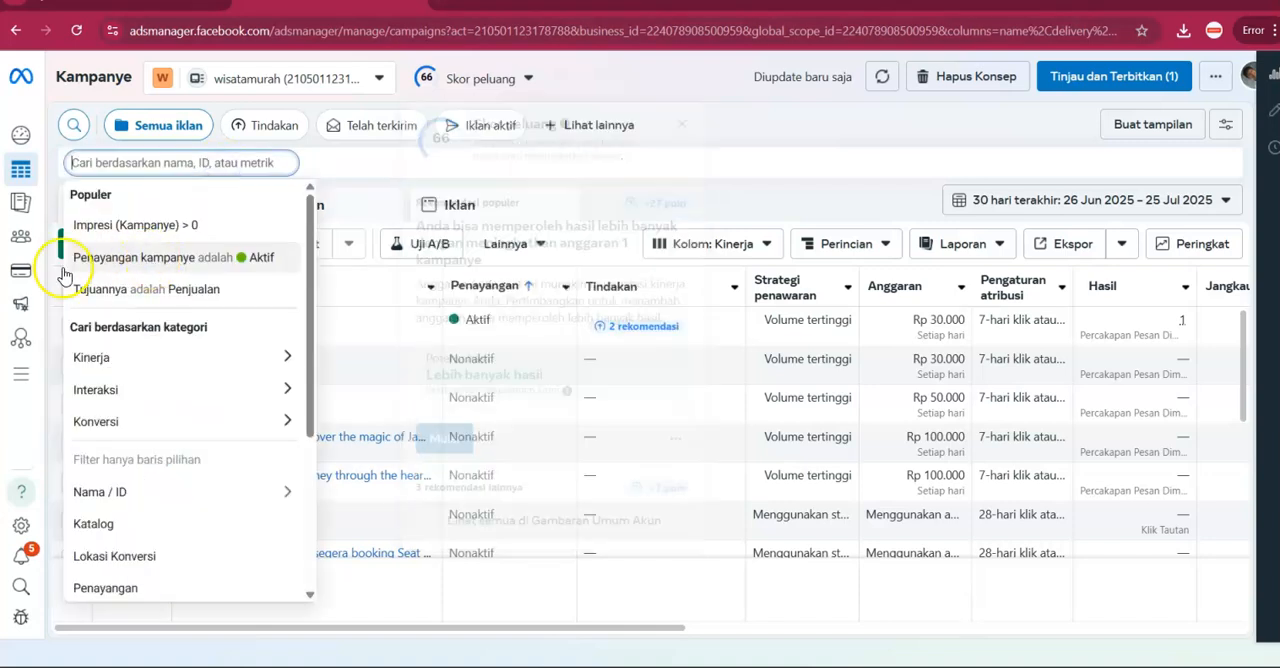
pyautogui.click(228, 143)
# Create a new auction campaign with the Interaksi objective, using the manual format Kampanye interaksi manual.
pyautogui.click(100, 250)
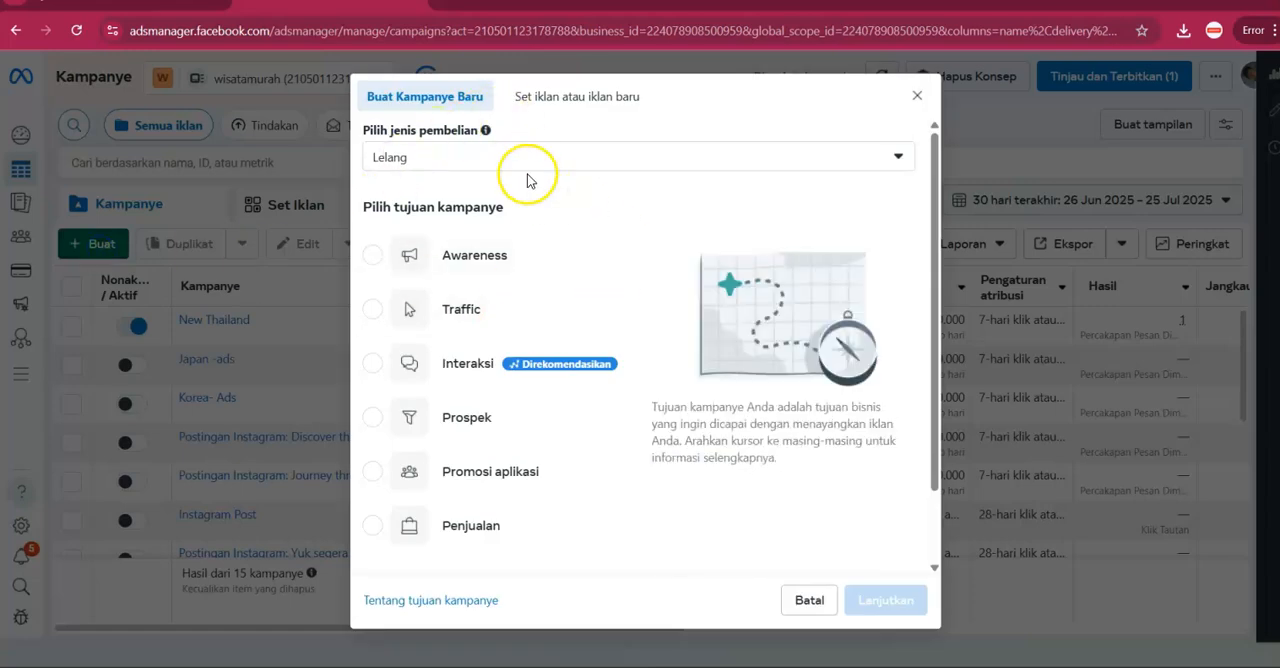
pyautogui.moveTo(427, 285)
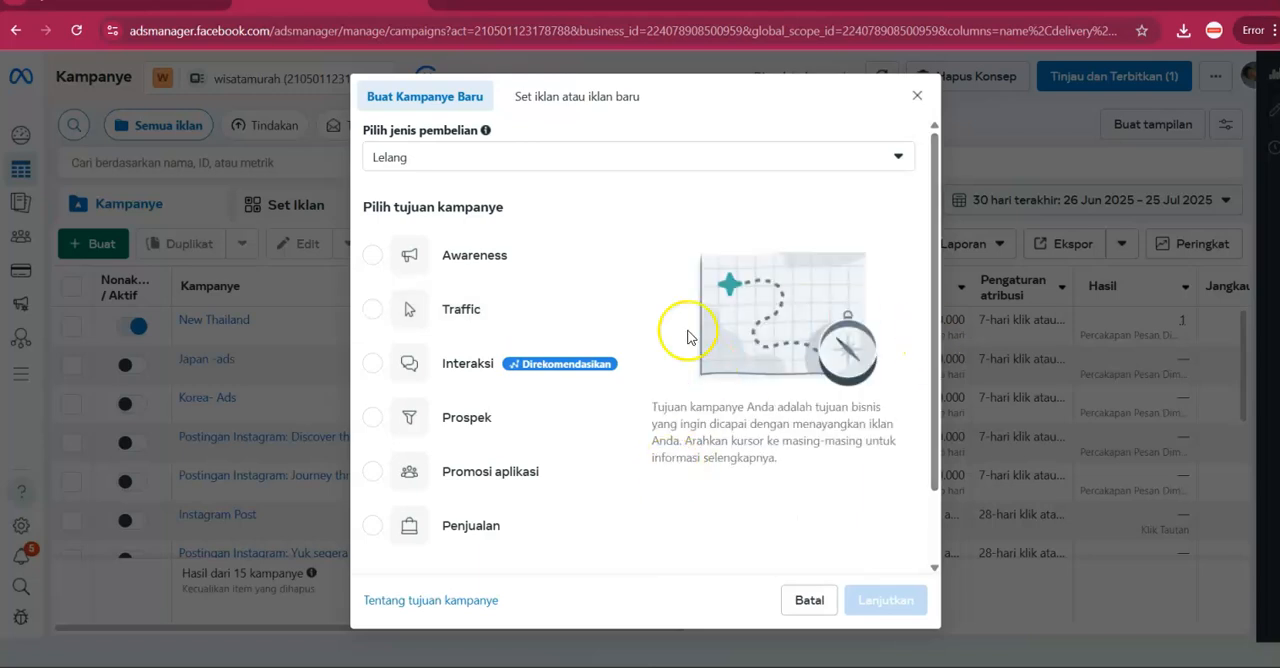
pyautogui.click(423, 364)
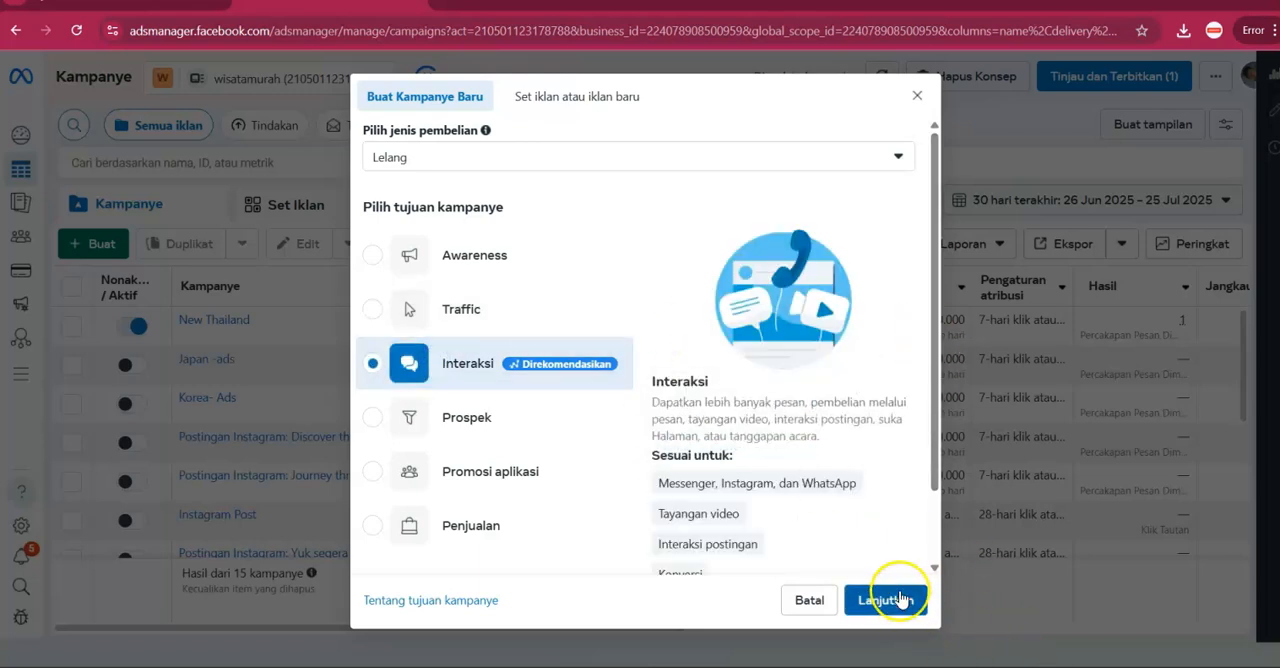
pyautogui.click(900, 600)
pyautogui.click(866, 503)
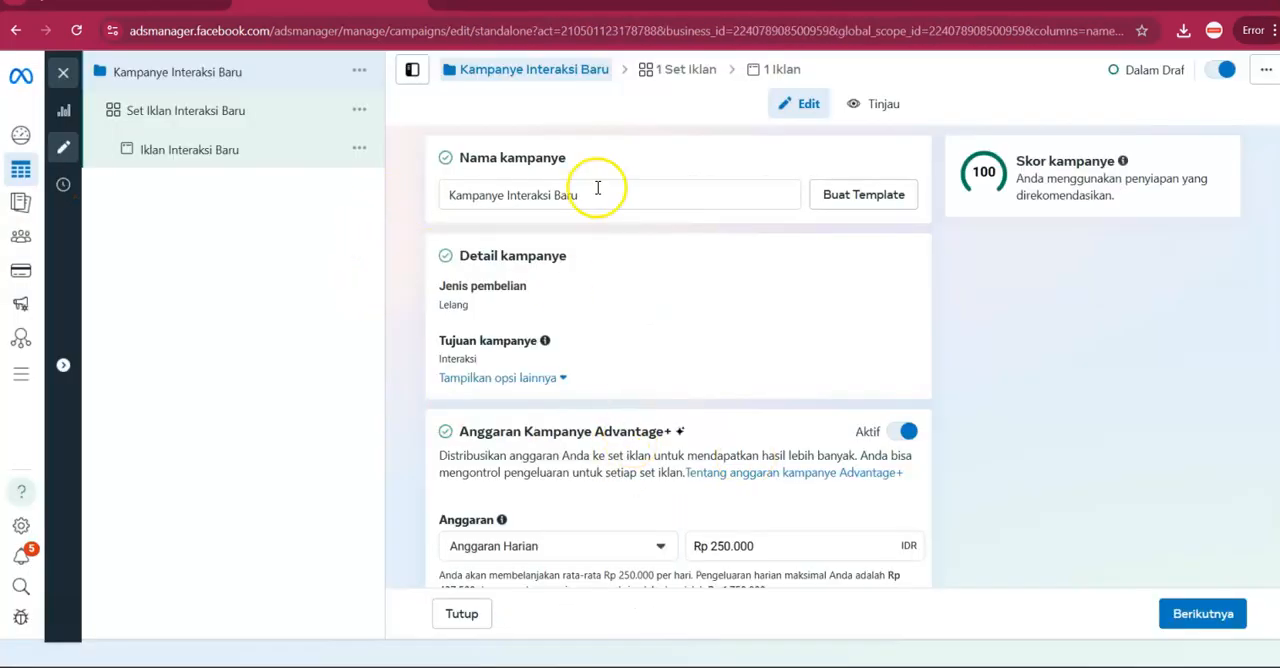
# Name the campaign "Thailand CTWA -2".
pyautogui.doubleClick(600, 189)
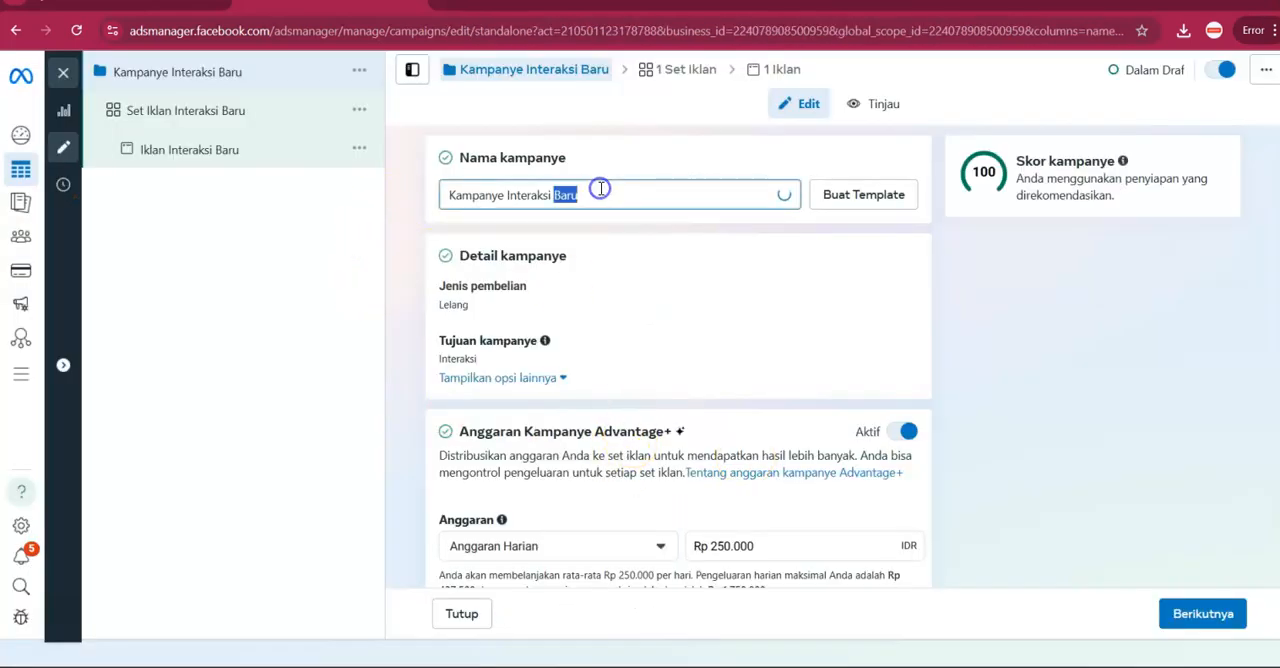
pyautogui.click(600, 189)
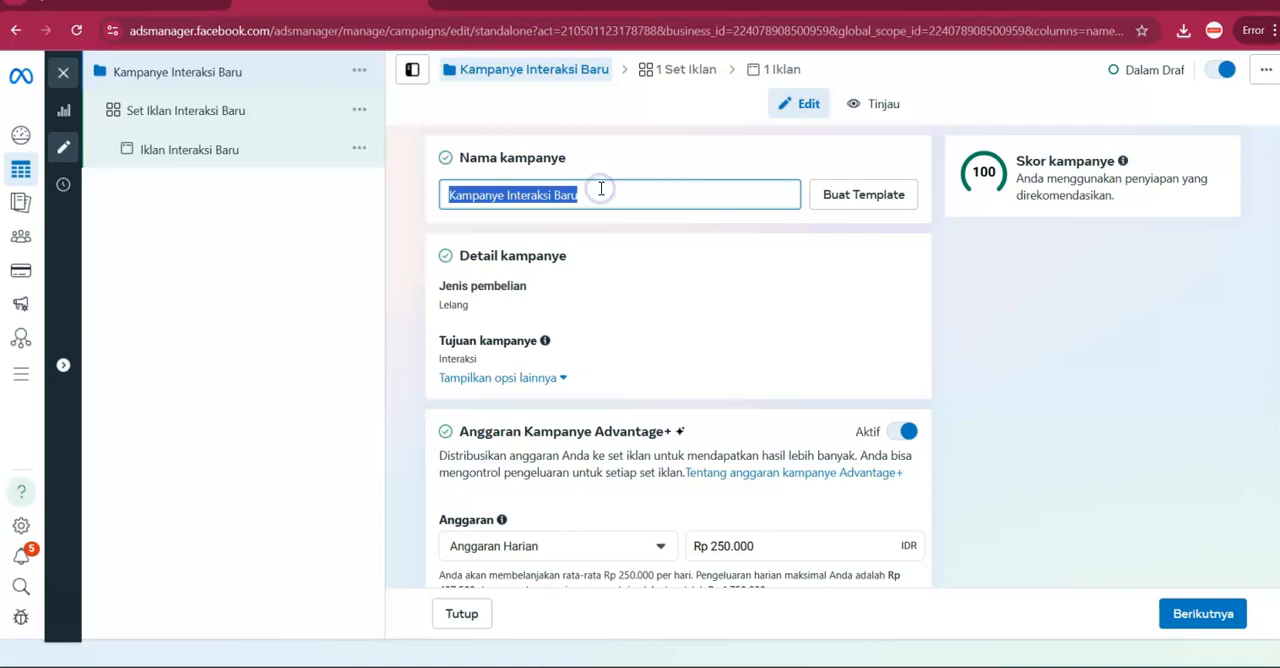
pyautogui.write('T')
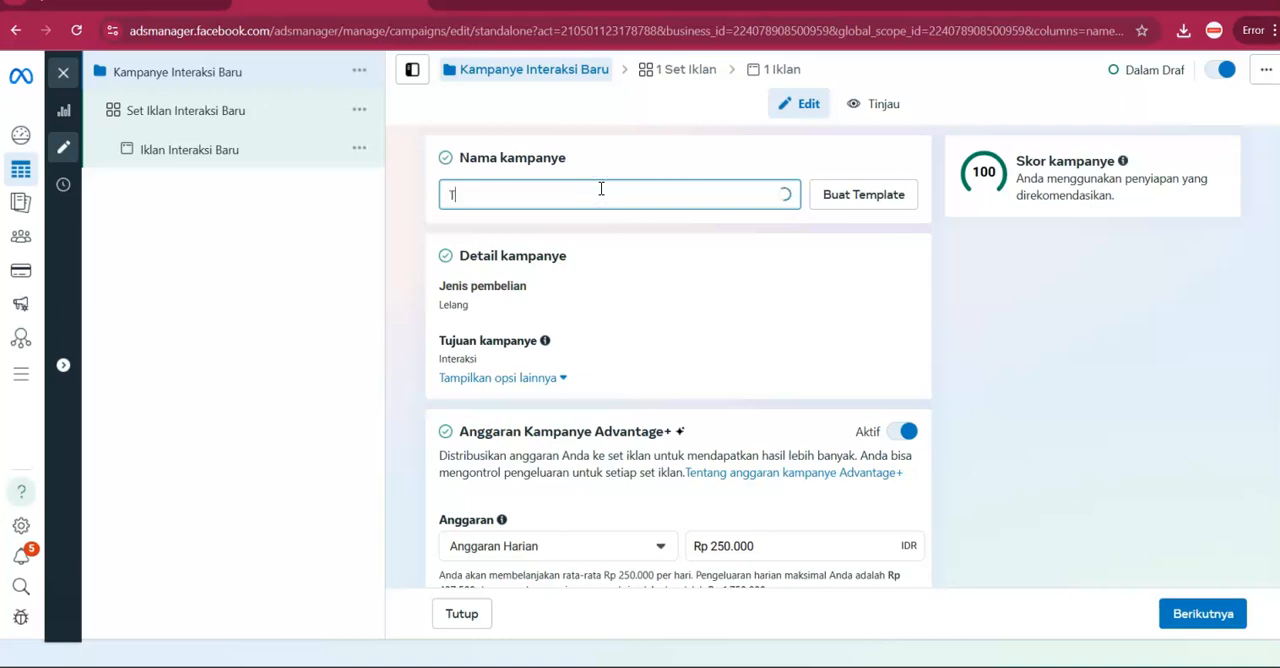
pyautogui.write('rhial')
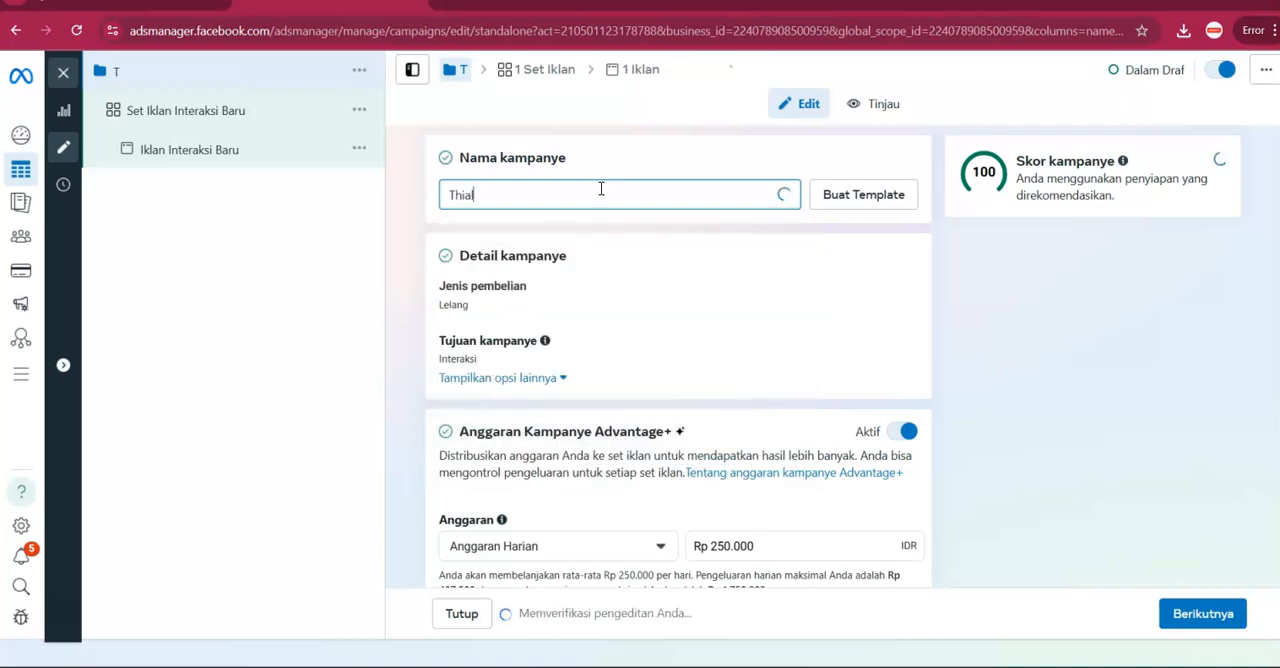
pyautogui.press('BackSpace')
pyautogui.press('BackSpace')
pyautogui.write('ailand ')
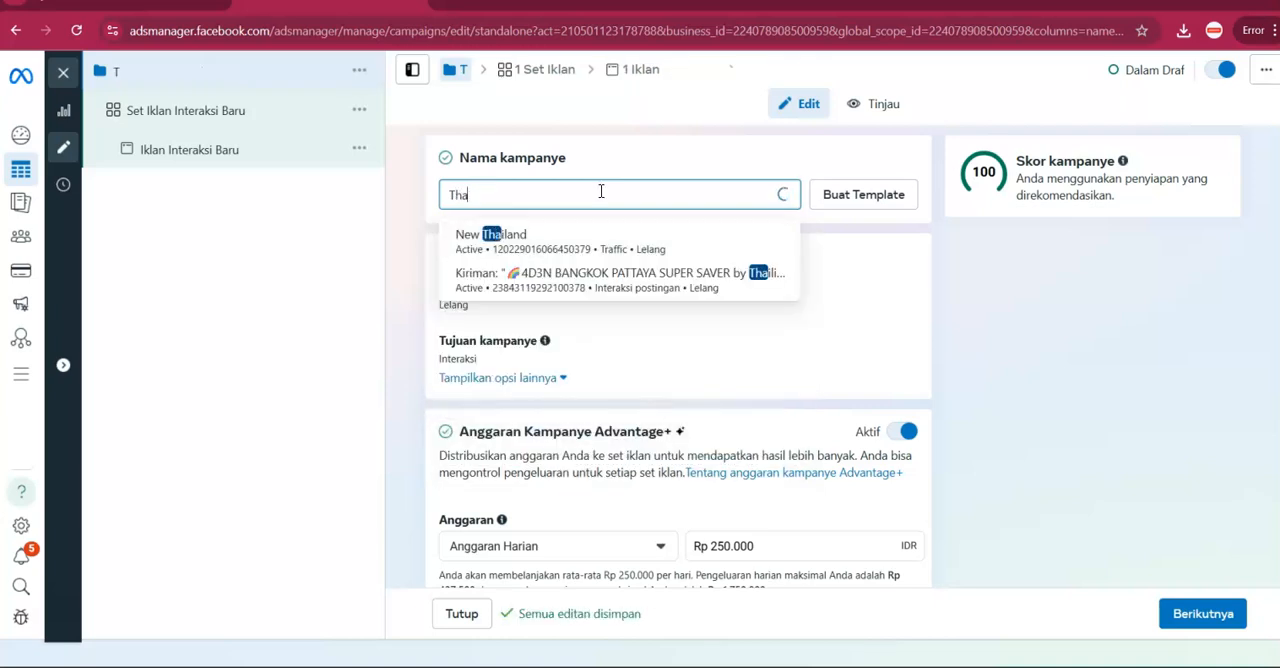
pyautogui.write('CTWA')
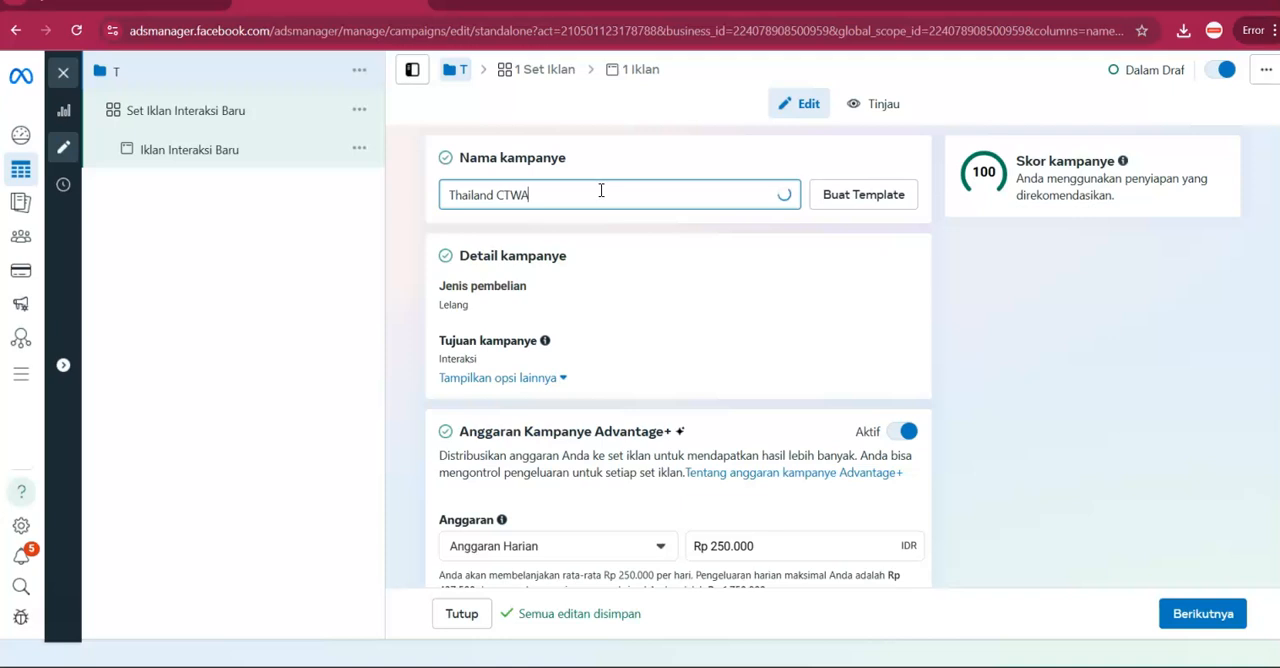
pyautogui.hotkey('alt', 'f')
pyautogui.tripleClick(603, 195)
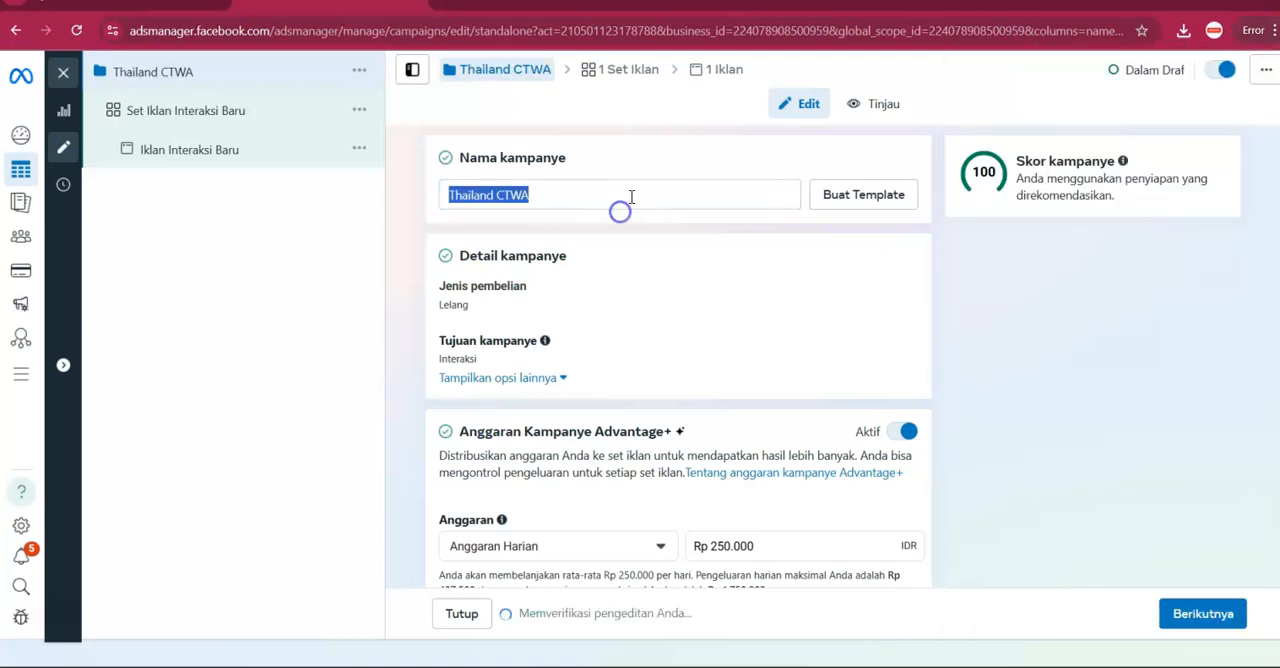
pyautogui.click(641, 188)
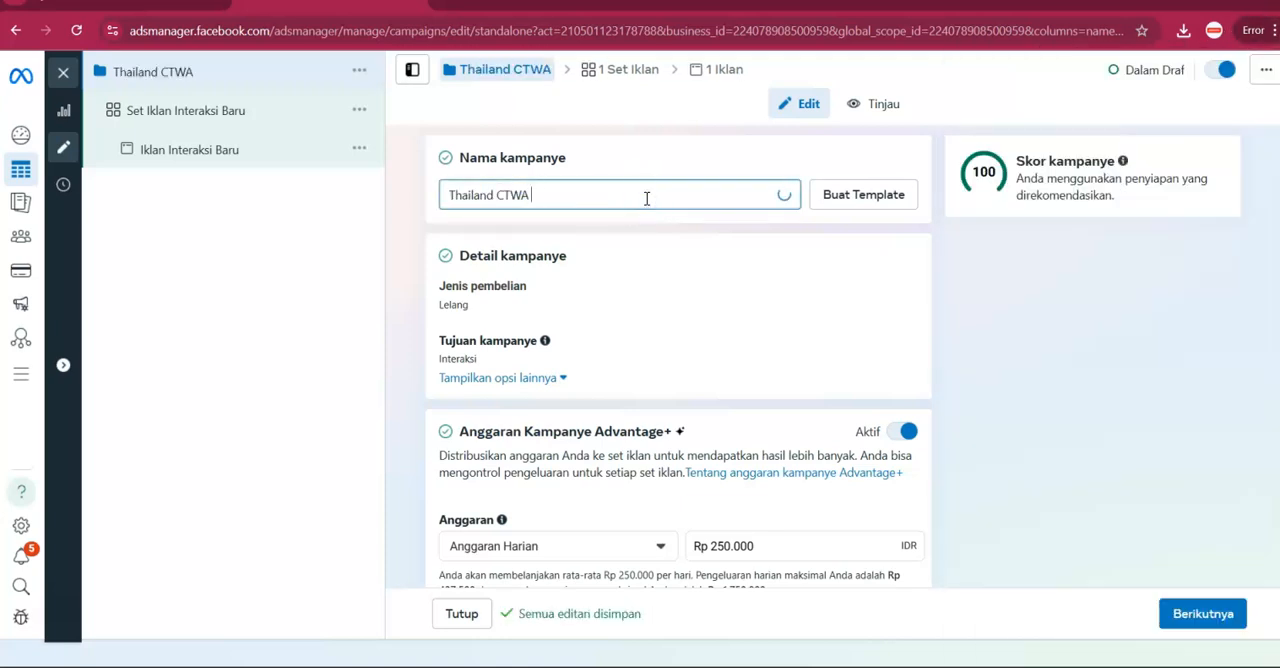
pyautogui.press('Tab')
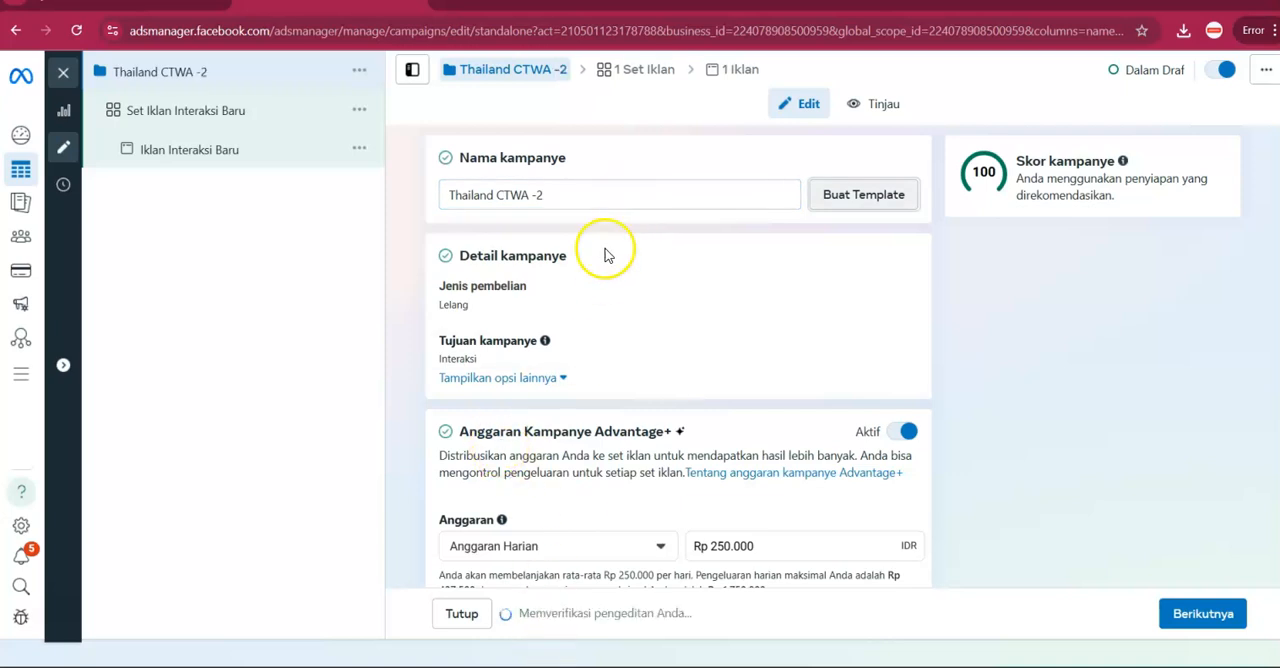
# Set the campaign's daily budget to Rp 40.000 and continue to the ad set.
pyautogui.scroll(-2, 590, 370)
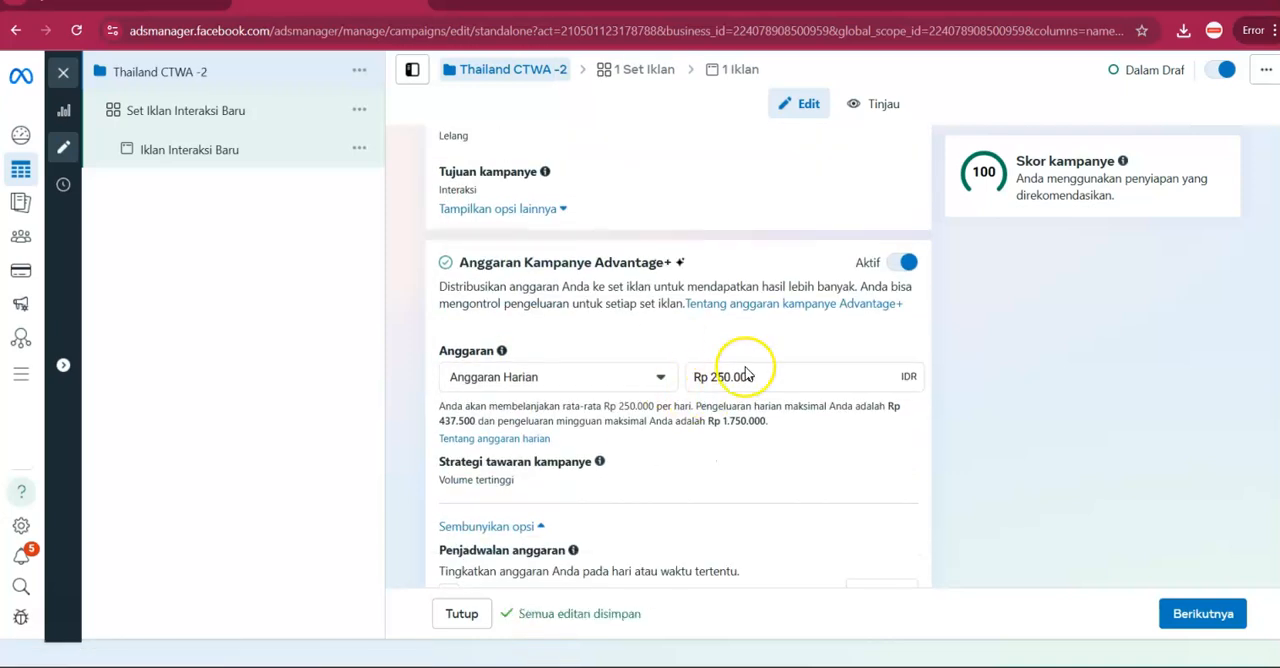
pyautogui.tripleClick(747, 371)
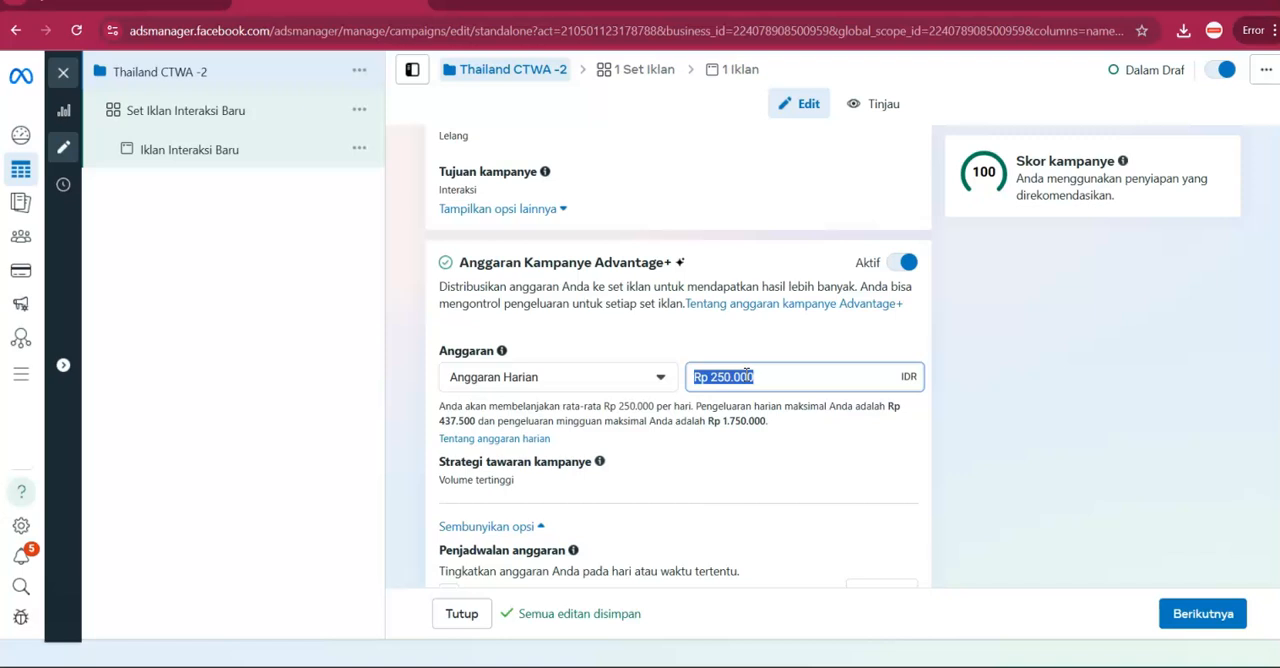
pyautogui.write('40')
pyautogui.click(897, 333)
pyautogui.scroll(-3, 874, 417)
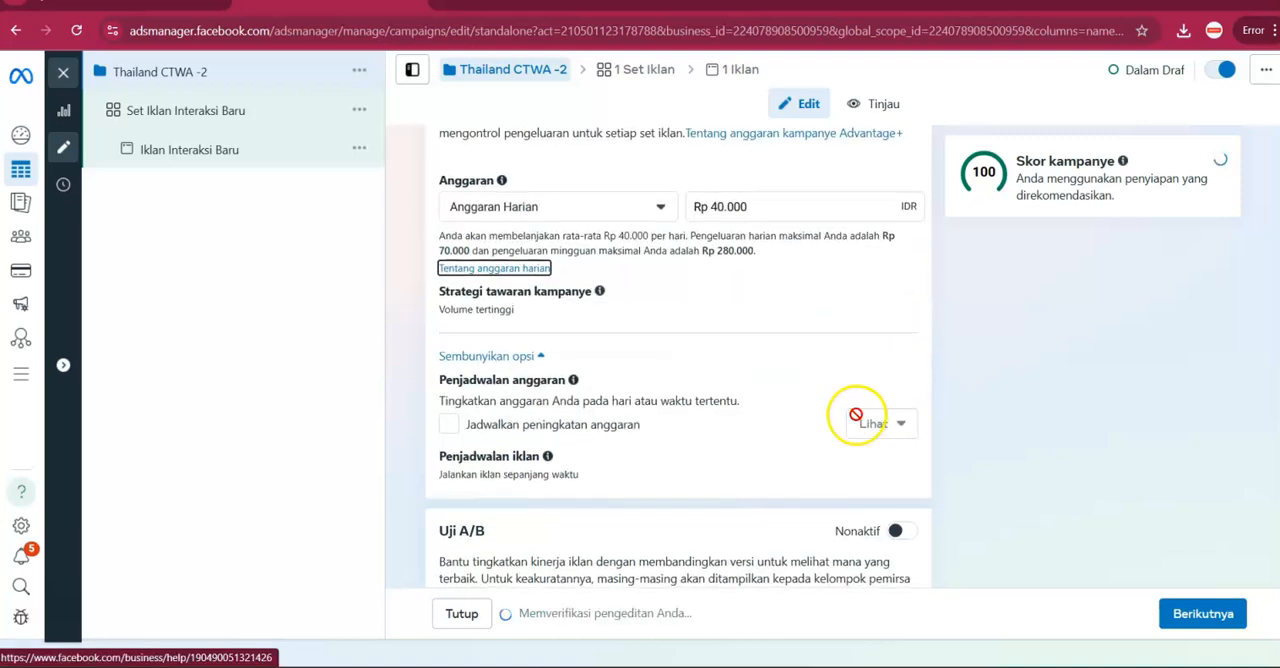
pyautogui.click(1167, 615)
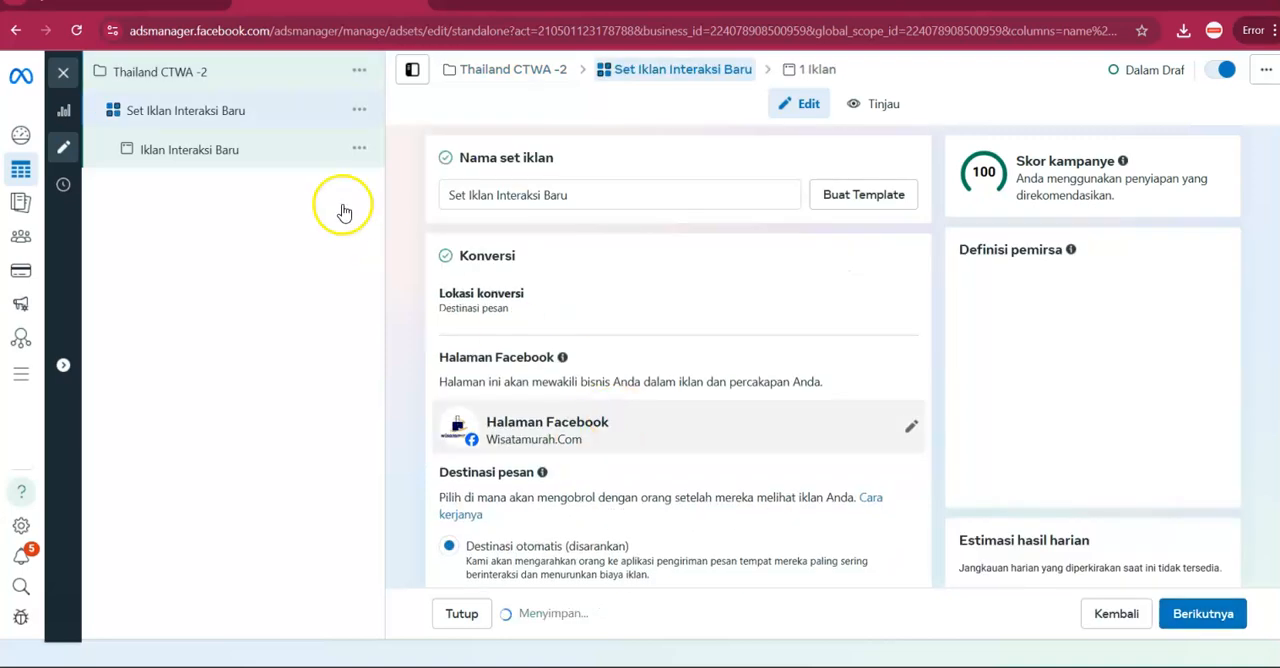
# Rename the ad set as "Set ctwa thailand".
pyautogui.click(580, 201)
pyautogui.doubleClick(580, 201)
pyautogui.hotkey('ctrl', 'a')
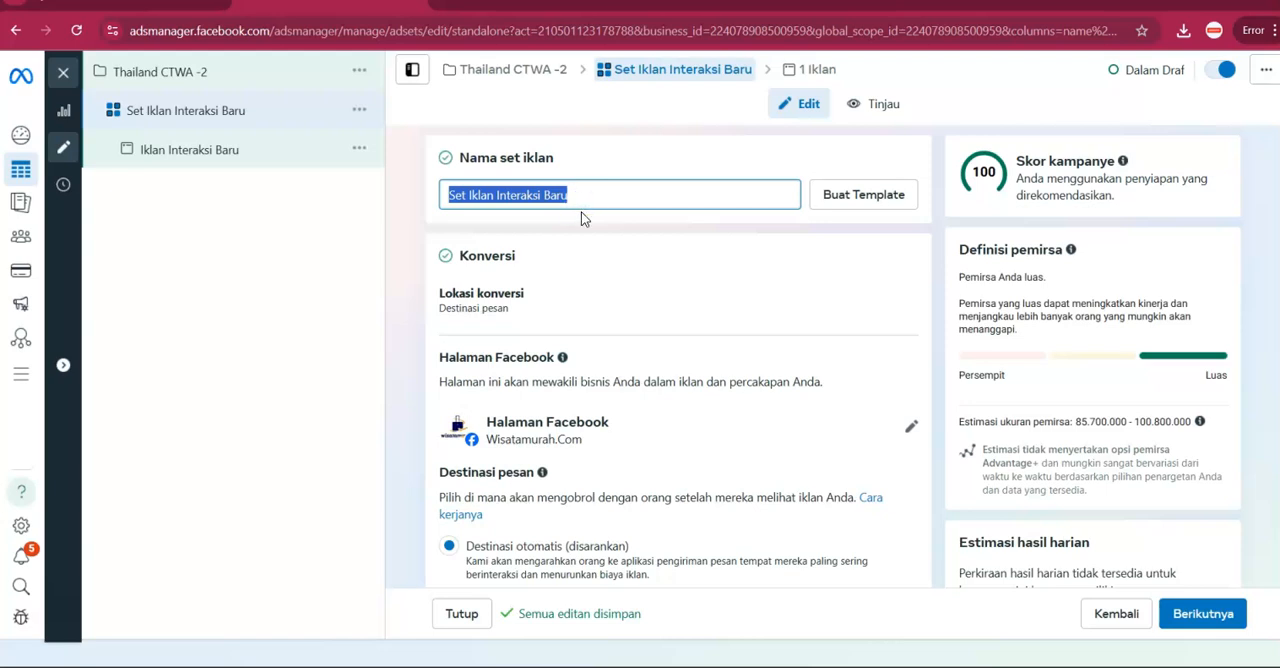
pyautogui.write('Set ')
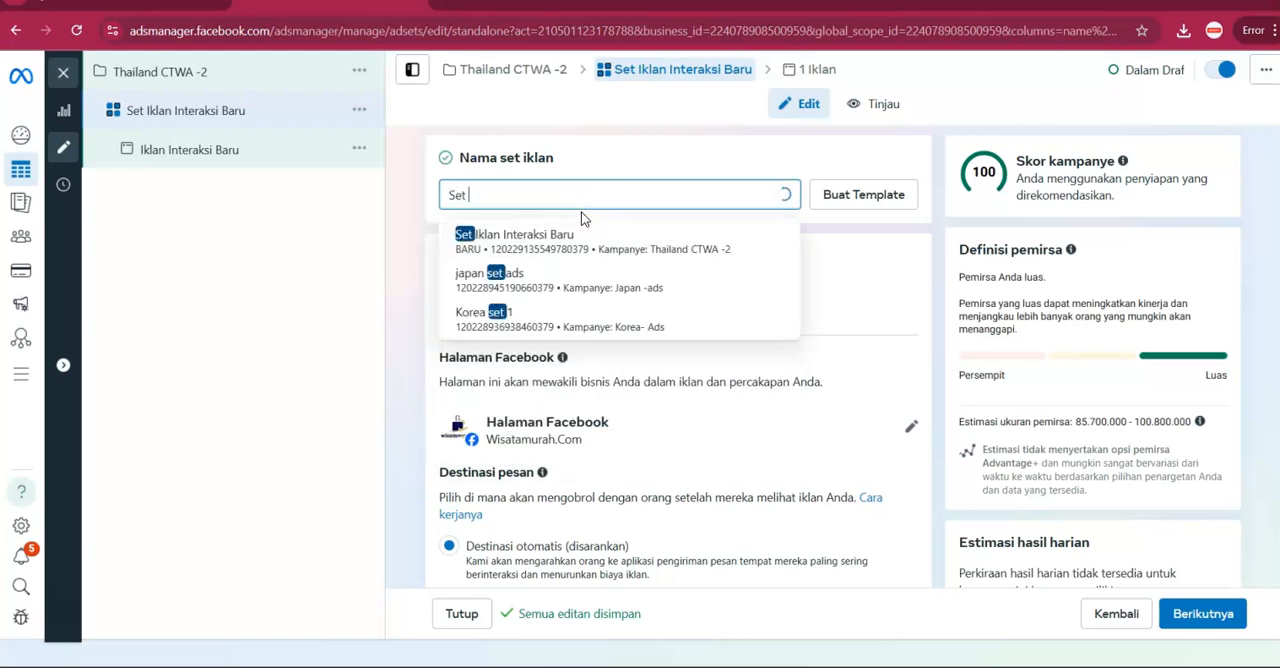
pyautogui.write('V')
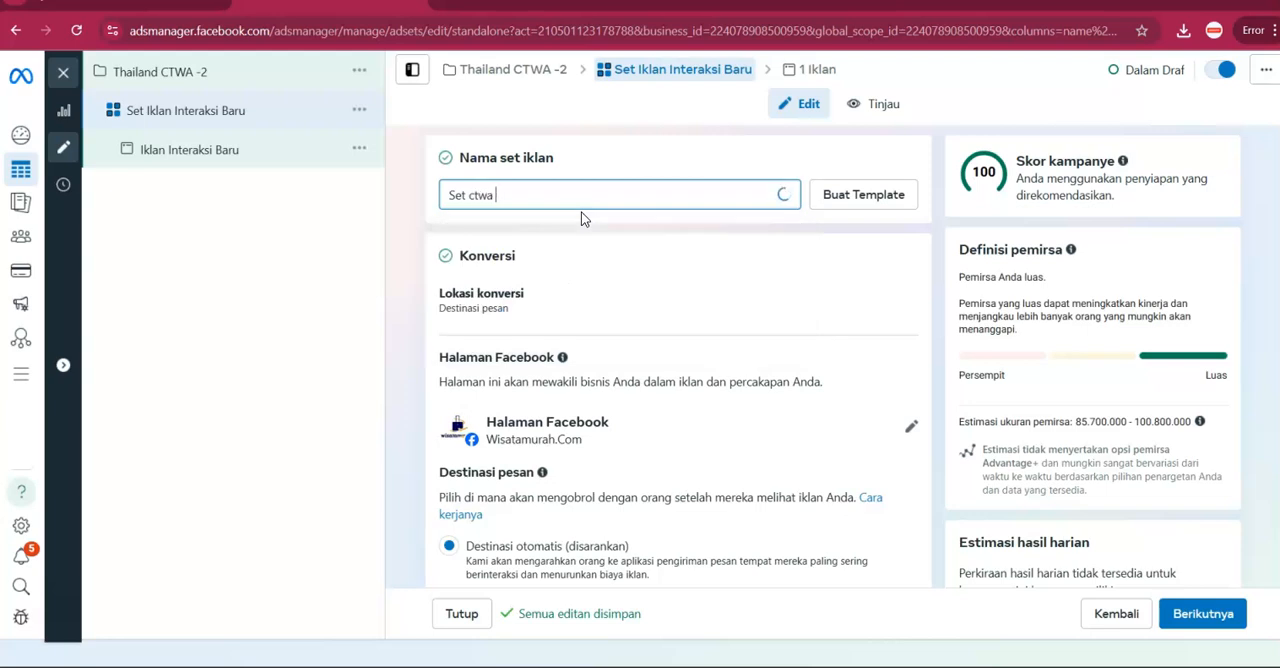
pyautogui.press('Tab')
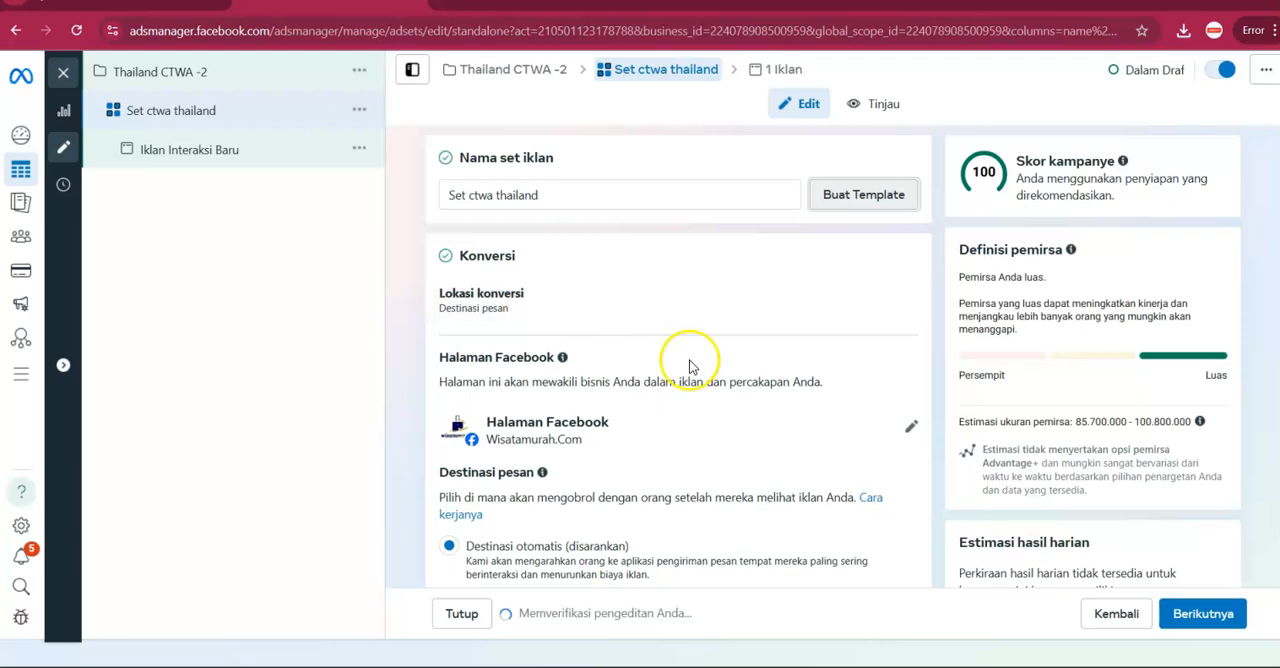
# Switch the message destination to Destinasi manual with only WhatsApp selected, excluding Messenger and Instagram.
pyautogui.scroll(-1, 512, 350)
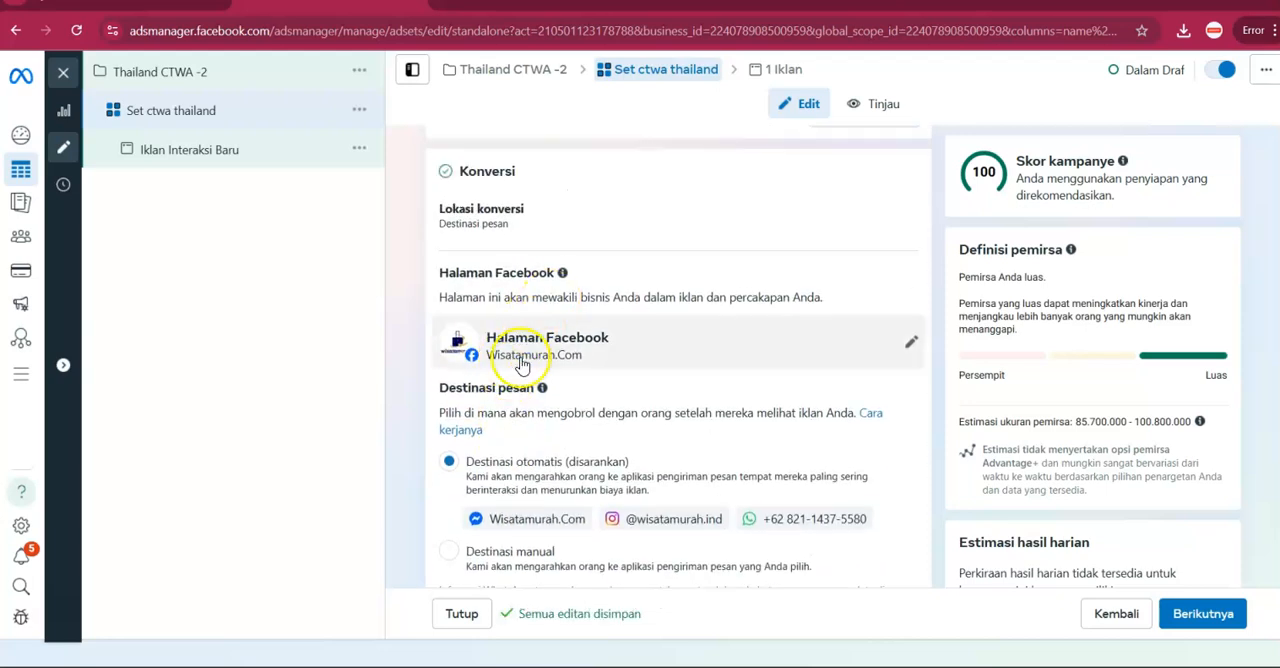
pyautogui.scroll(-1, 520, 340)
pyautogui.click(450, 467)
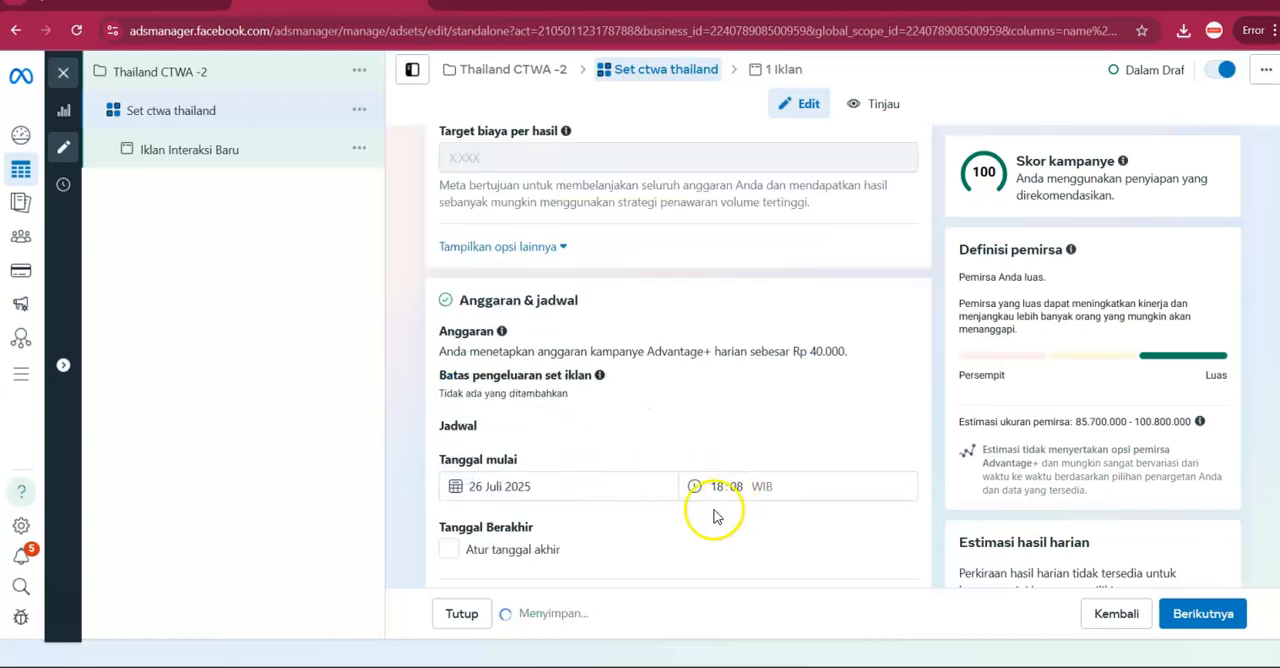
pyautogui.scroll(-3, 592, 377)
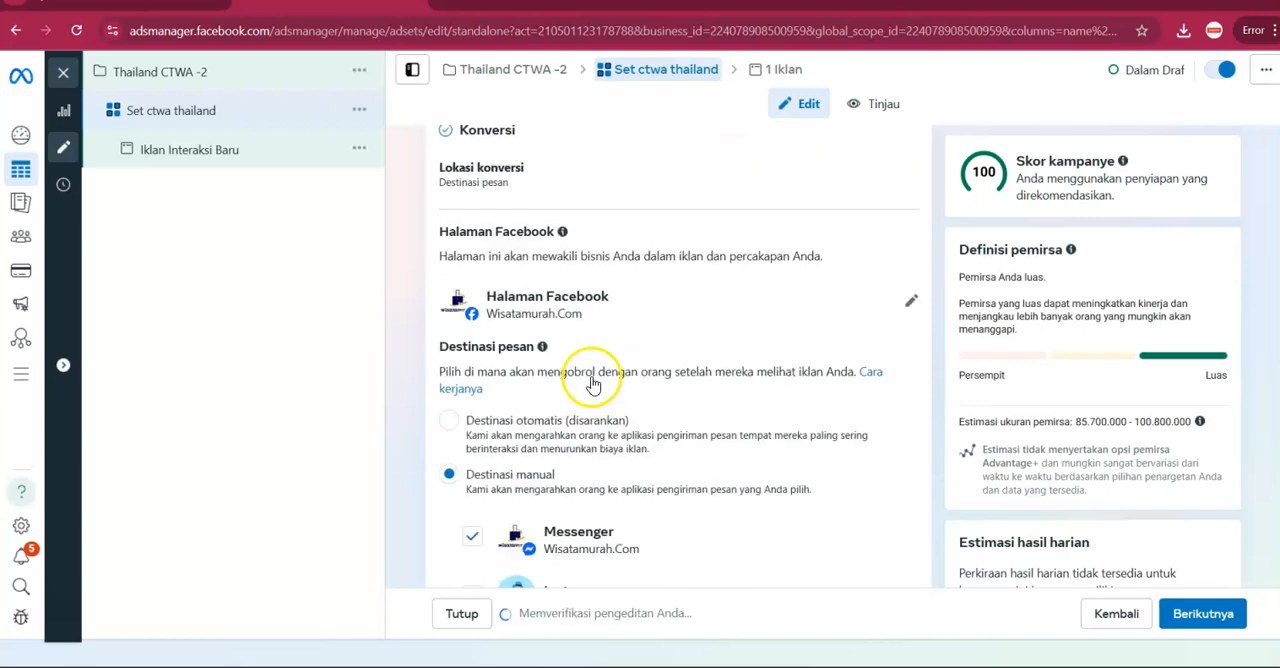
pyautogui.click(480, 405)
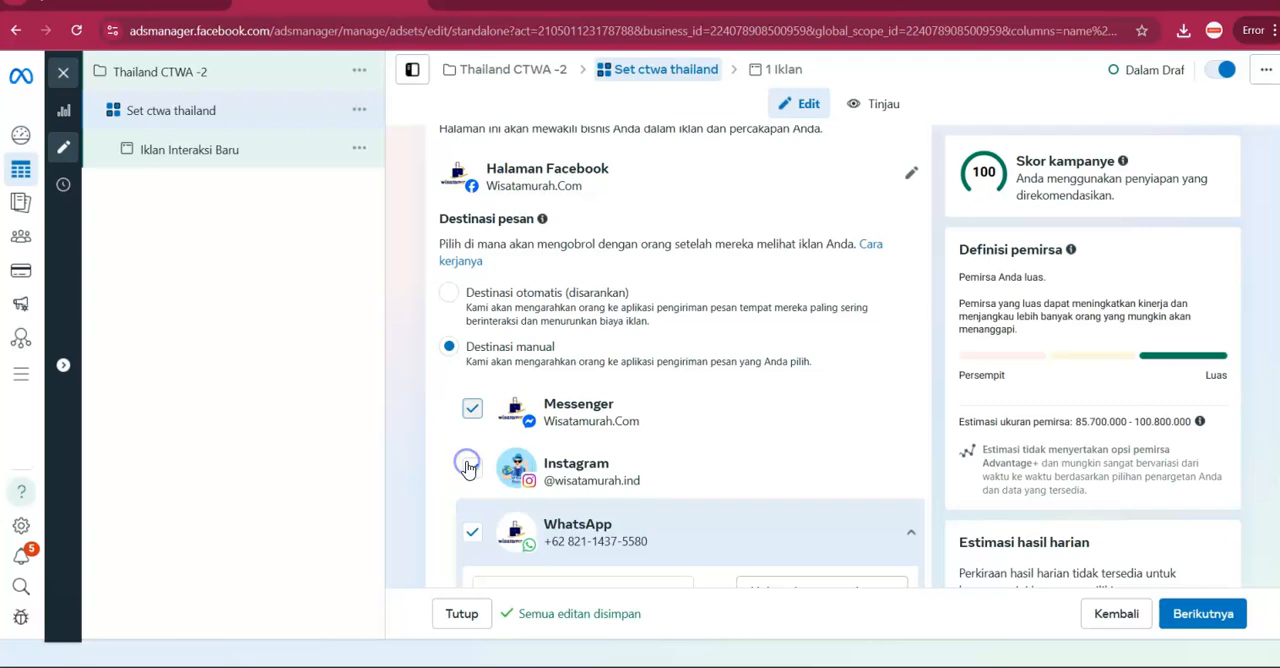
pyautogui.click(470, 406)
pyautogui.scroll(-8, 495, 510)
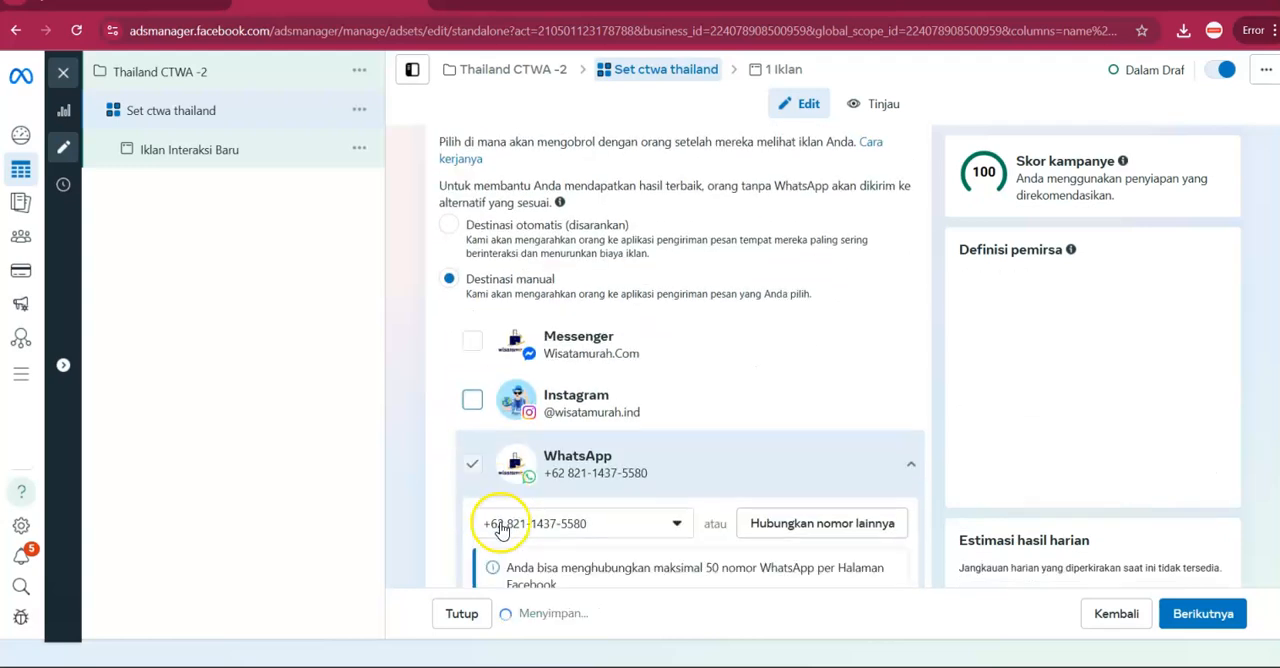
# Choose the ad set's performance goal under Target kinerja.
pyautogui.scroll(-1, 514, 487)
pyautogui.scroll(2, 514, 472)
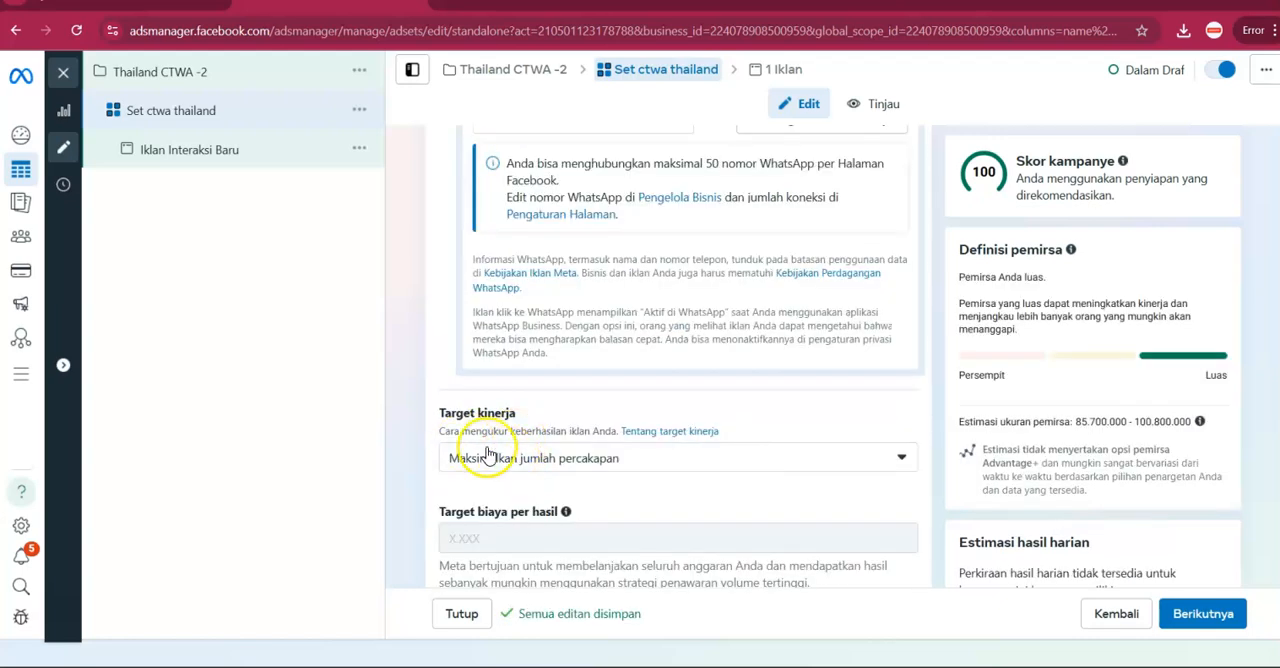
pyautogui.click(487, 455)
pyautogui.click(514, 522)
# Show the additional options under Kontrol pemirsa and open the minimum age for editing.
pyautogui.scroll(-2, 470, 495)
pyautogui.scroll(-6, 460, 484)
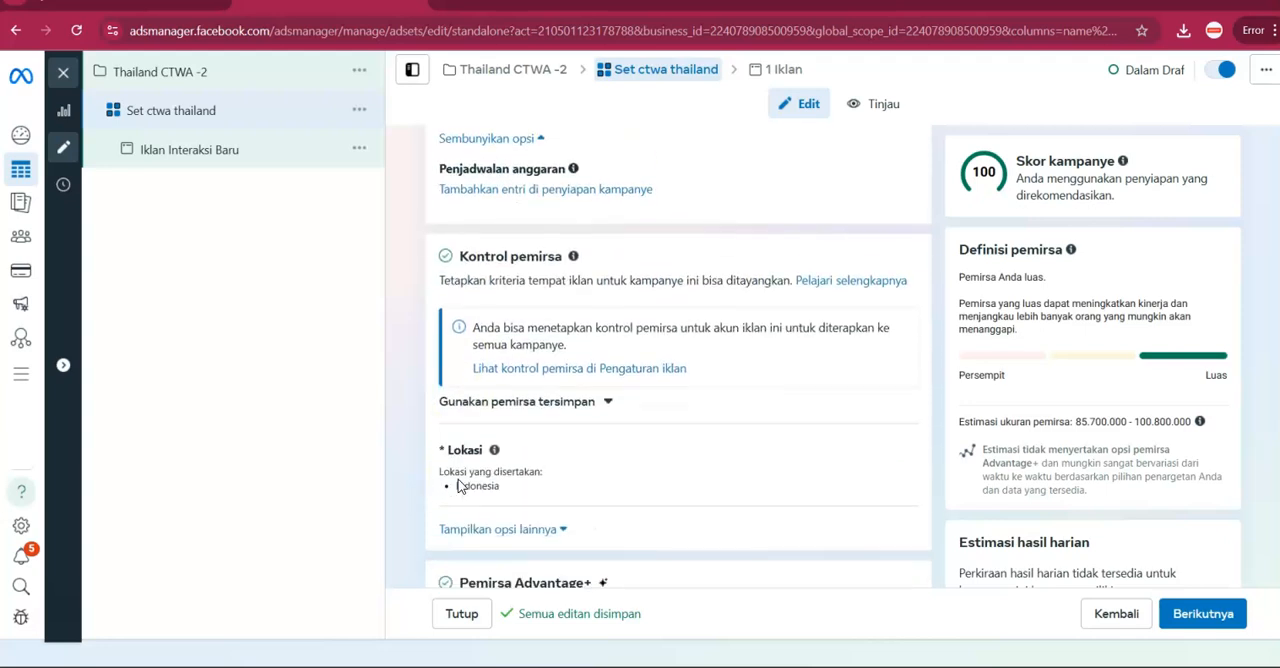
pyautogui.click(545, 531)
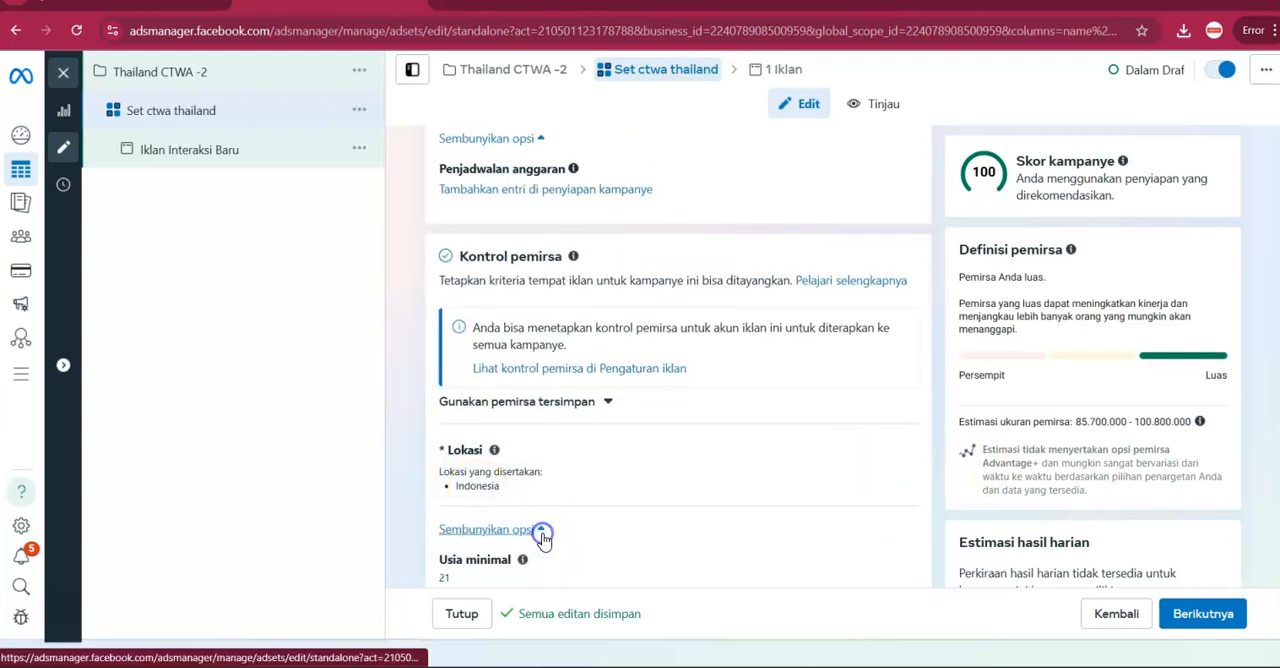
pyautogui.scroll(-3, 560, 500)
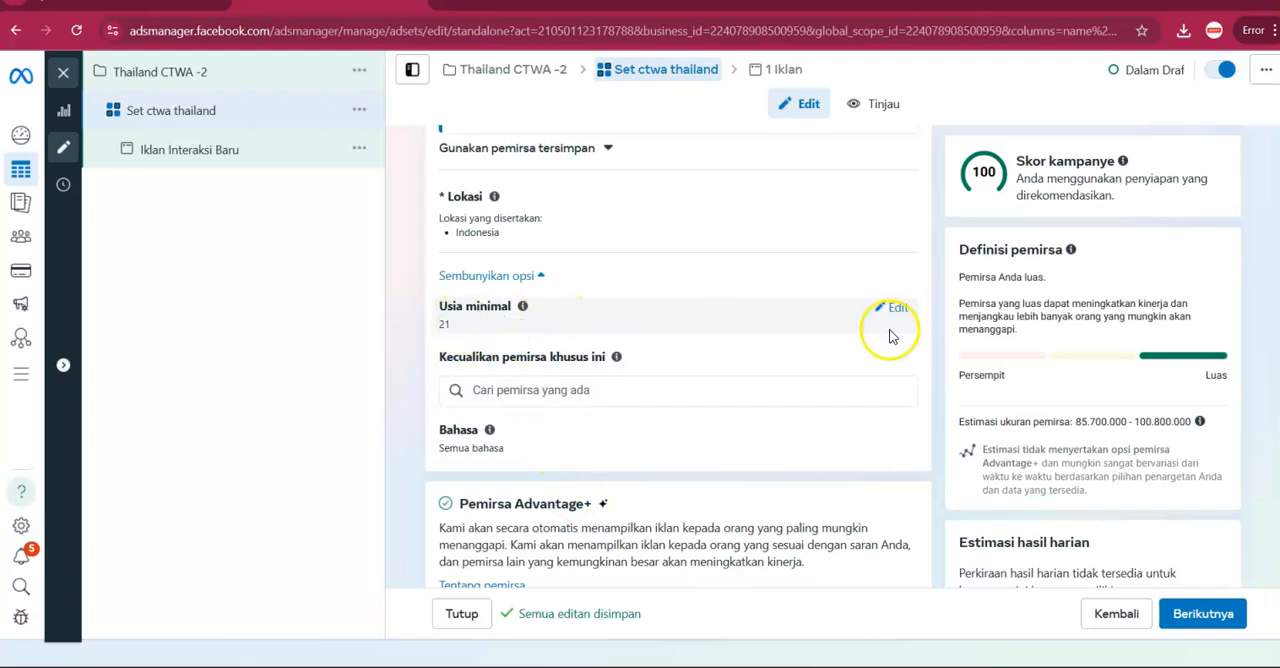
pyautogui.click(897, 308)
pyautogui.click(676, 405)
pyautogui.click(632, 467)
pyautogui.scroll(-2, 490, 432)
pyautogui.scroll(1, 530, 436)
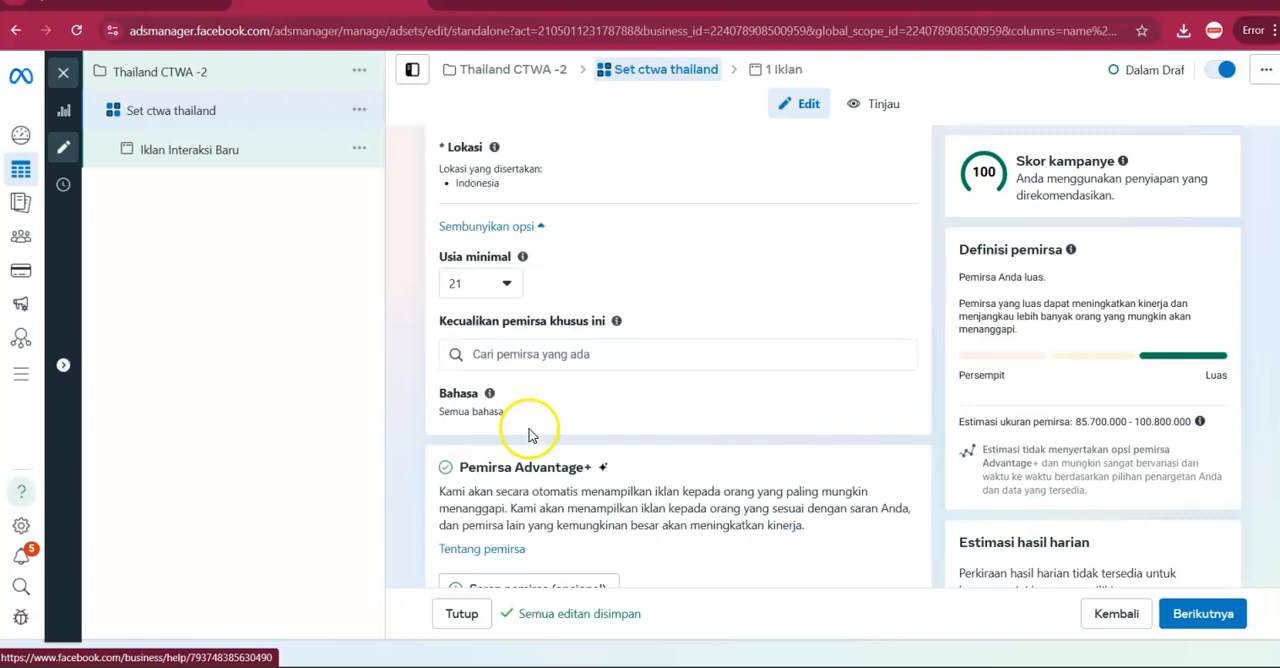
pyautogui.scroll(-3, 528, 432)
pyautogui.scroll(1, 531, 438)
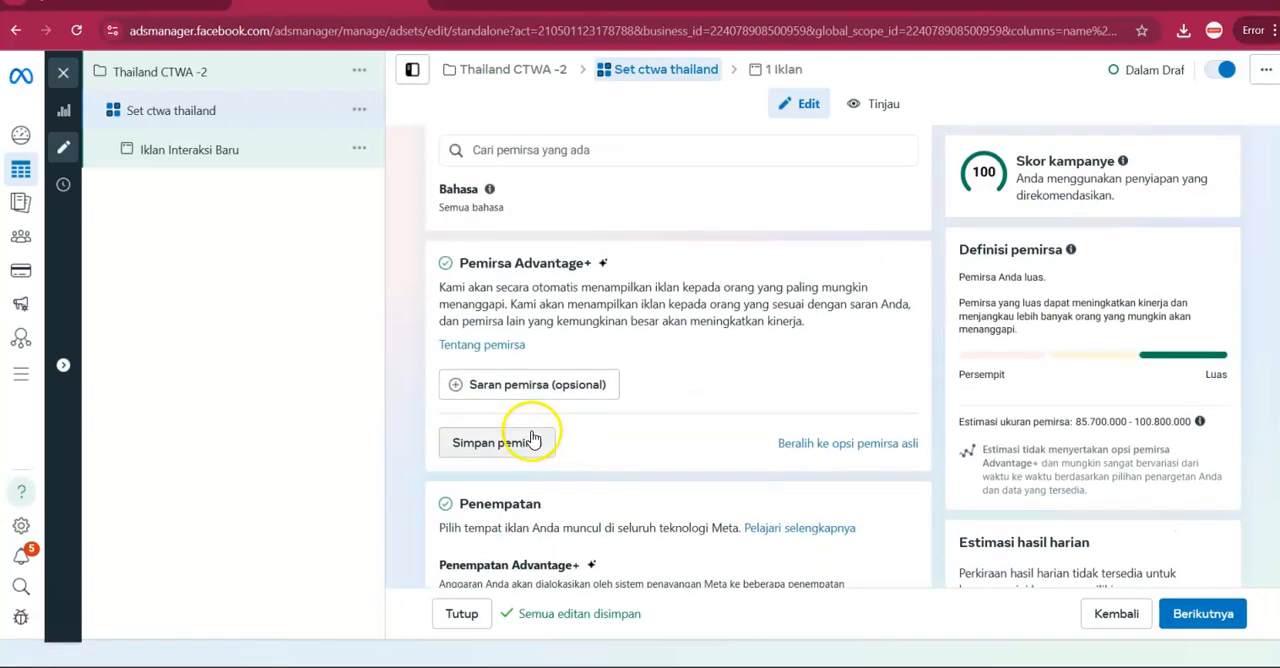
# Switch the ad set from the Advantage+ audience to the original audience options.
pyautogui.scroll(1, 532, 438)
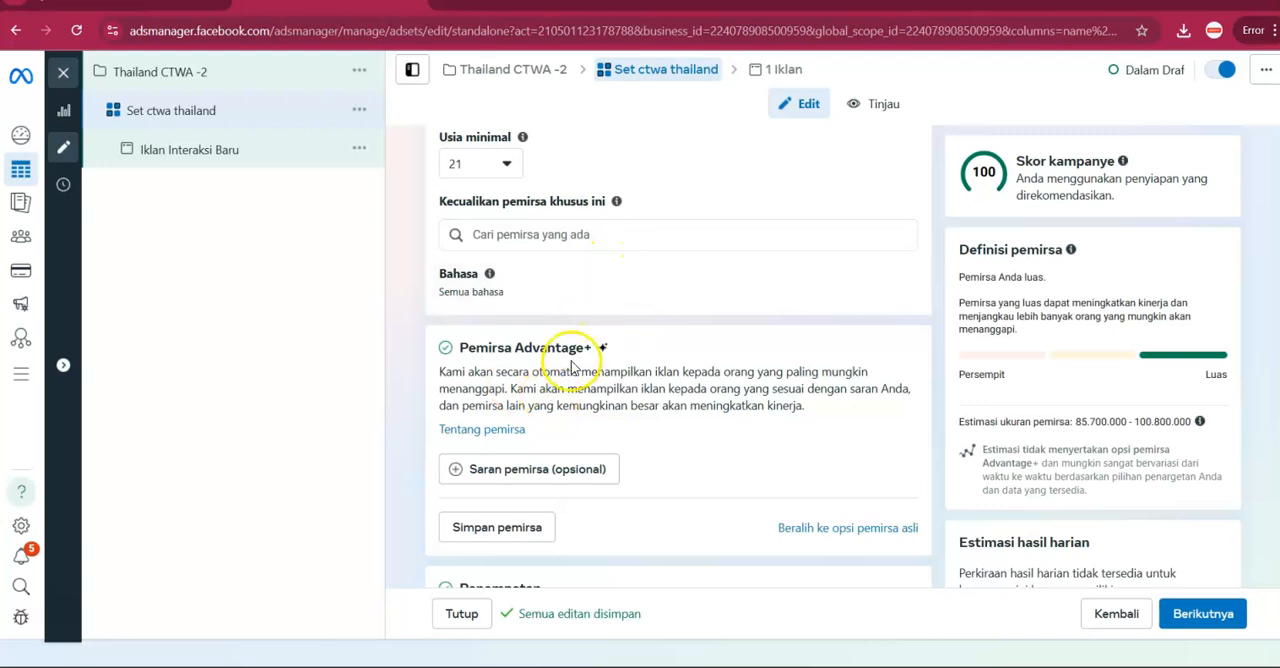
pyautogui.click(843, 530)
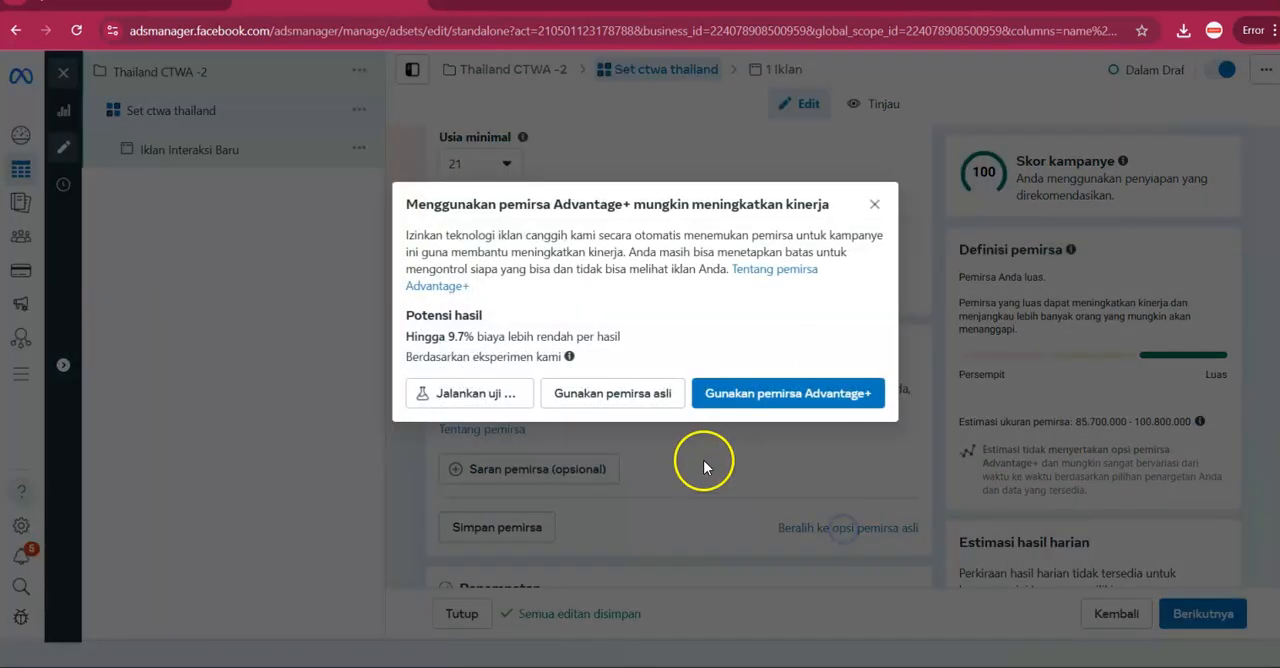
pyautogui.click(623, 398)
# Browse the detailed targeting demographics under Orang Tua and add Orang Tua (Semua).
pyautogui.scroll(-6, 675, 437)
pyautogui.scroll(-3, 660, 430)
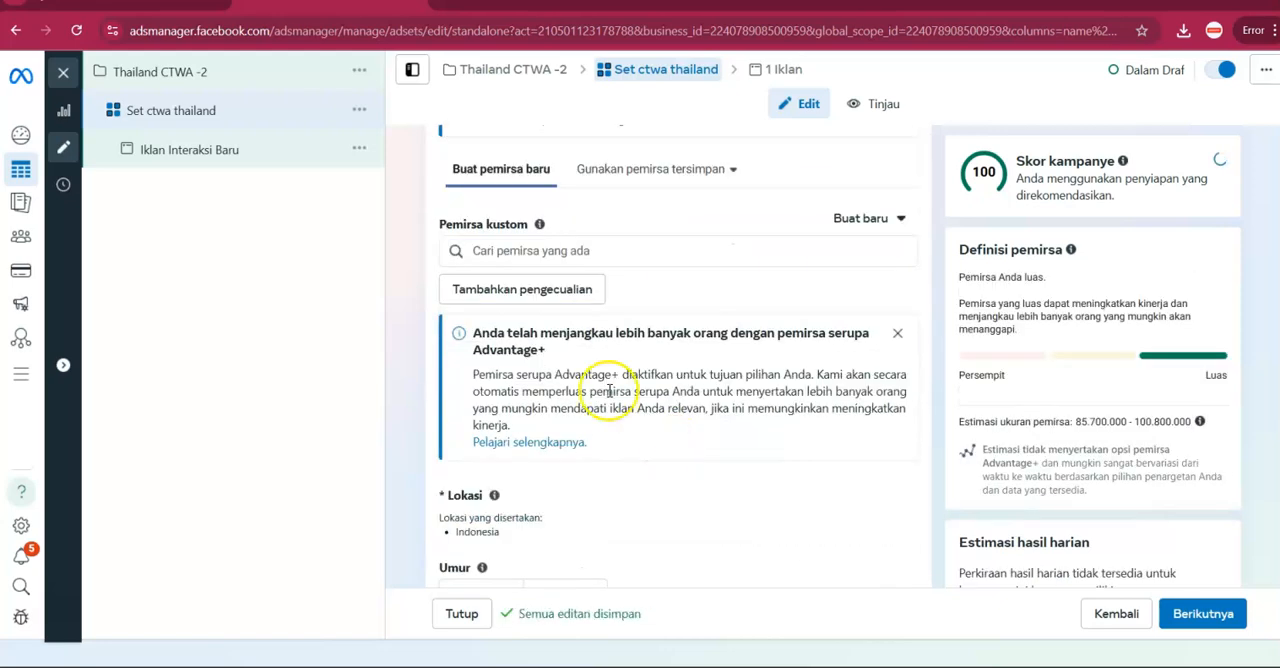
pyautogui.scroll(-3, 620, 392)
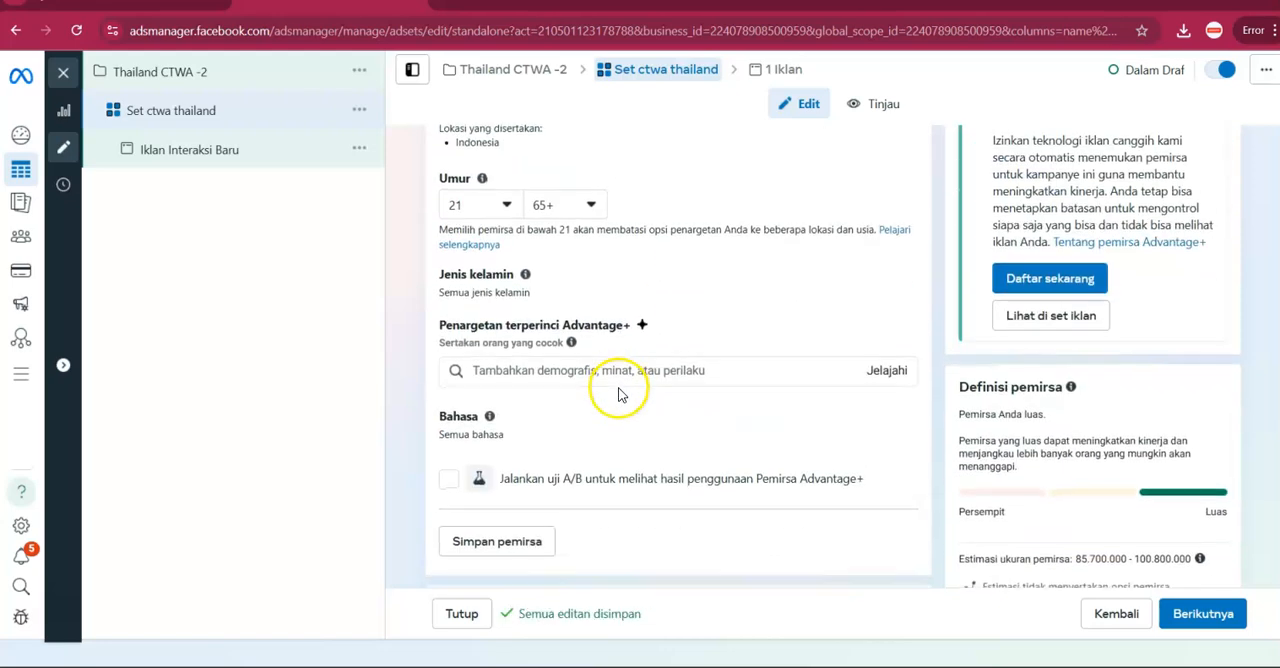
pyautogui.click(877, 287)
pyautogui.click(878, 289)
pyautogui.click(877, 289)
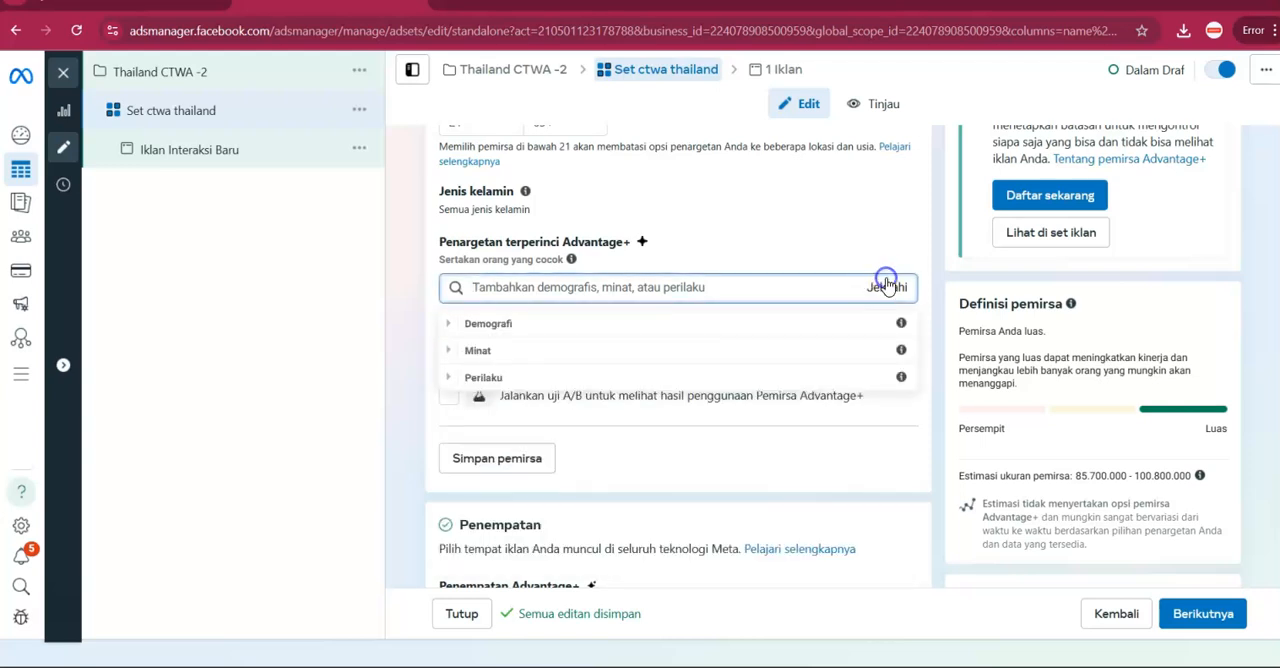
pyautogui.click(675, 330)
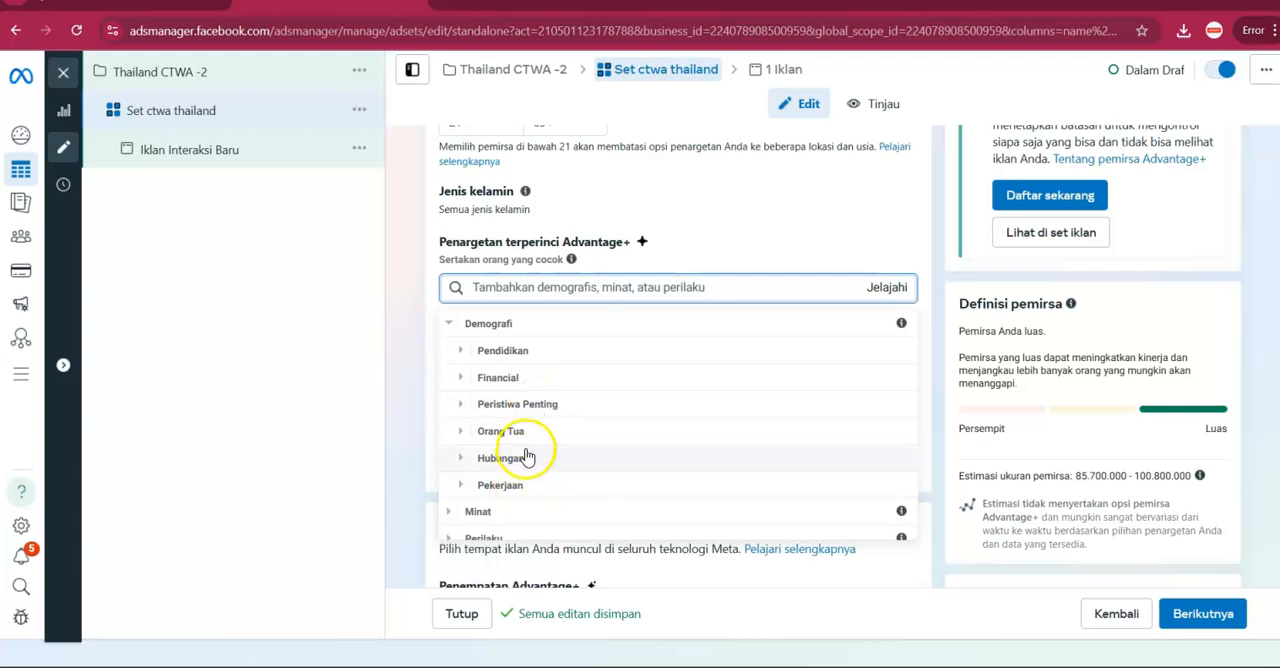
pyautogui.click(530, 434)
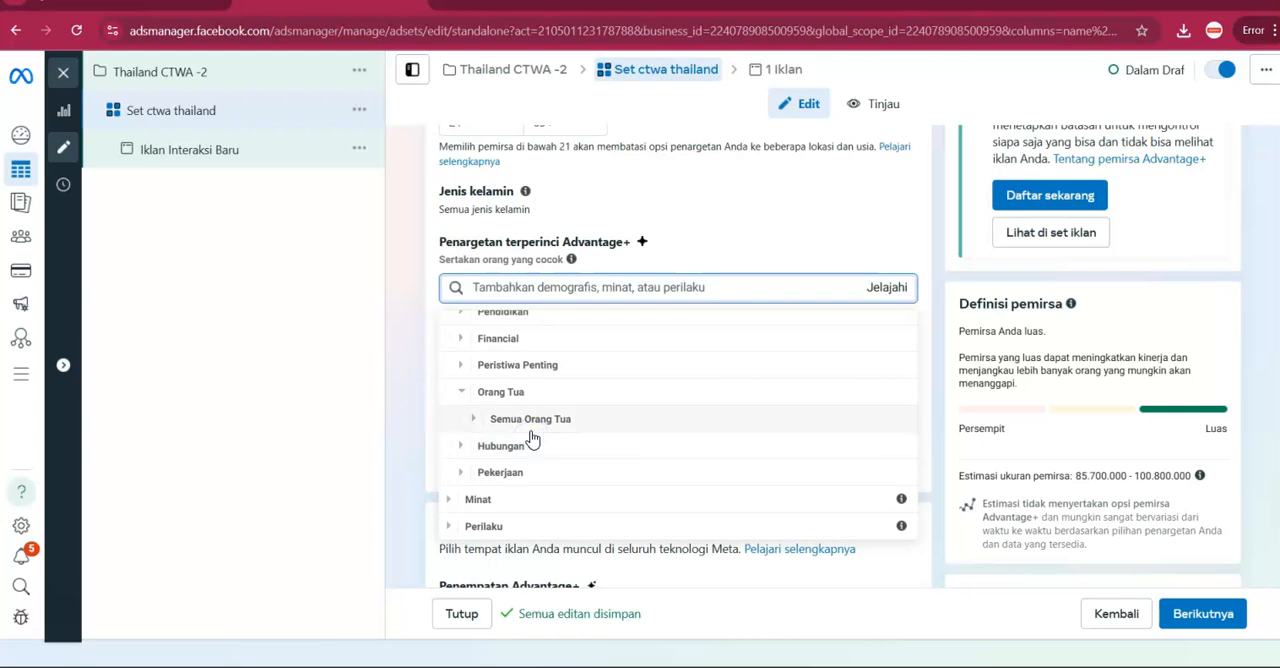
pyautogui.click(532, 430)
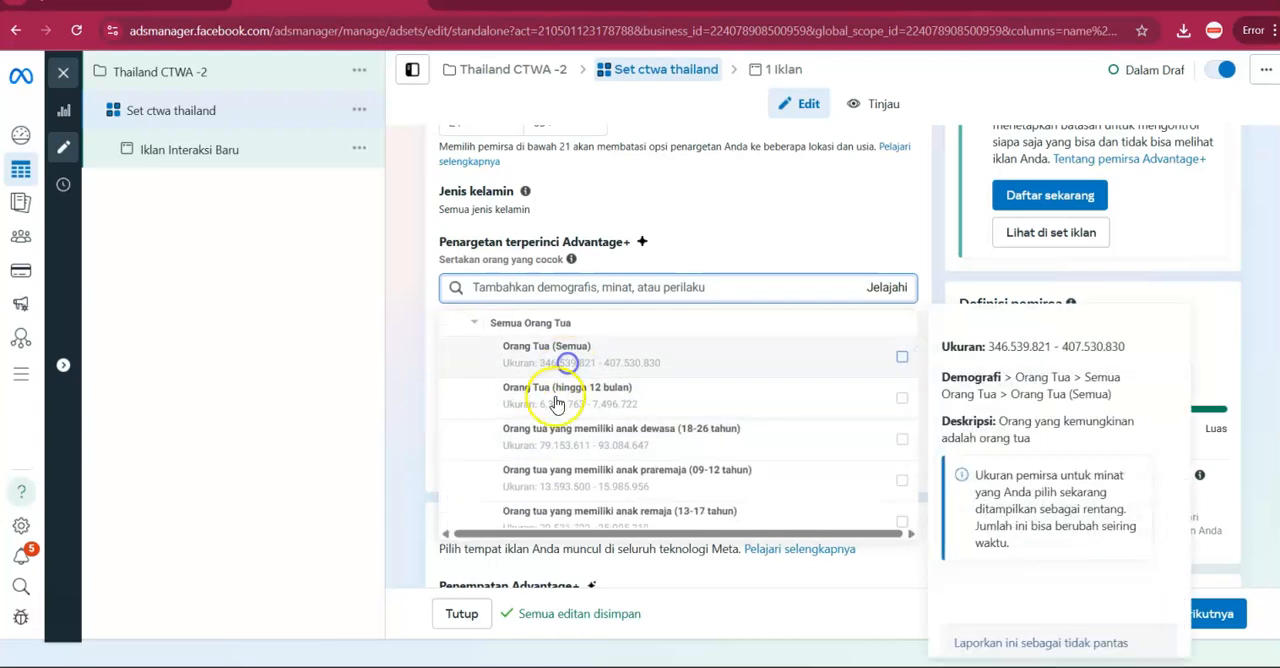
pyautogui.click(551, 418)
pyautogui.click(544, 405)
# Add the relationship statuses Berpacaran, Bertunangan, Lajang and Menikah to the detailed targeting.
pyautogui.click(529, 451)
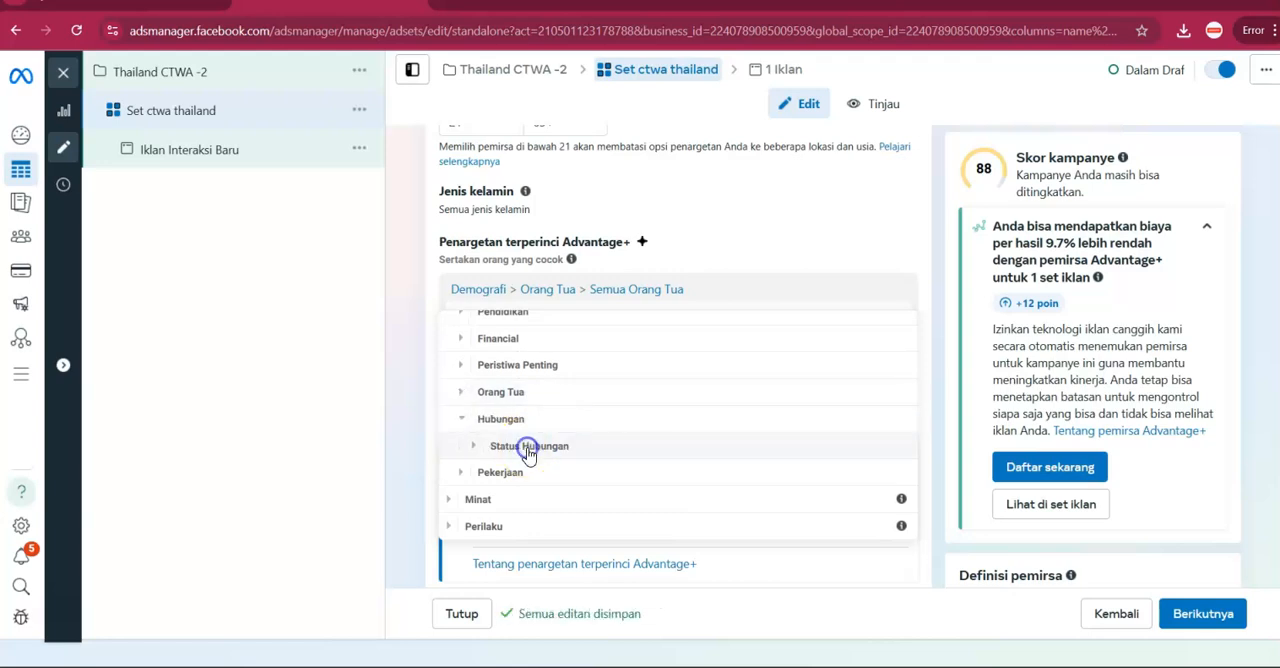
pyautogui.click(529, 451)
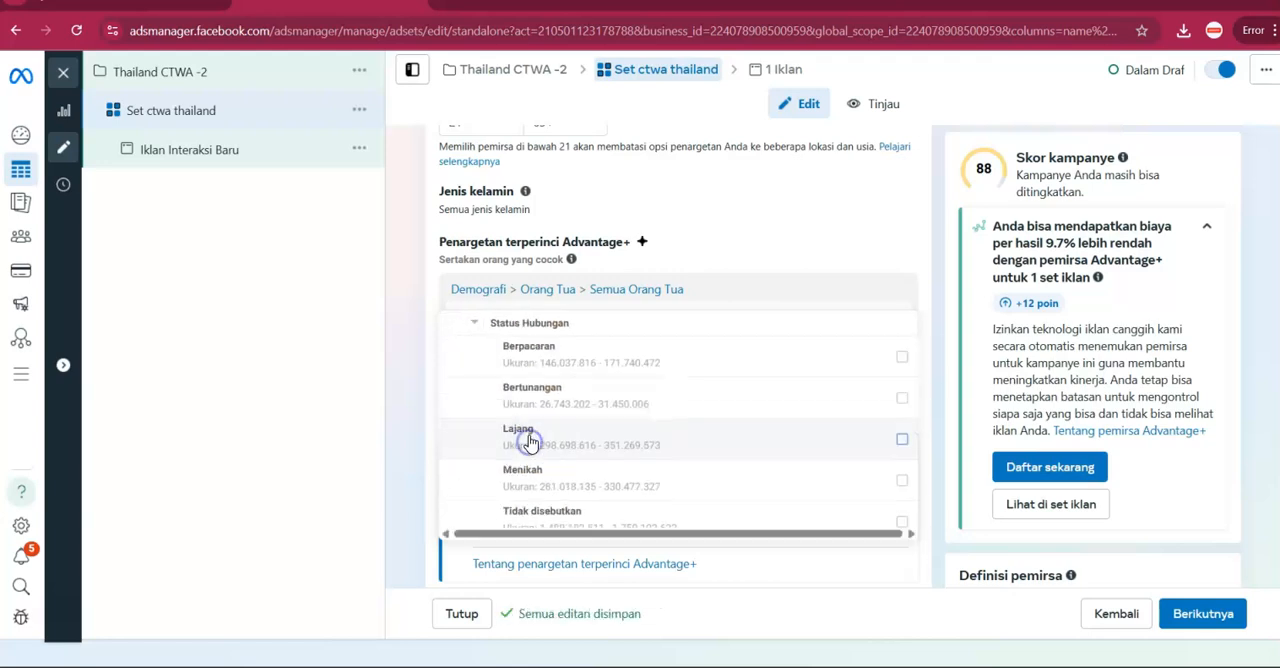
pyautogui.click(547, 356)
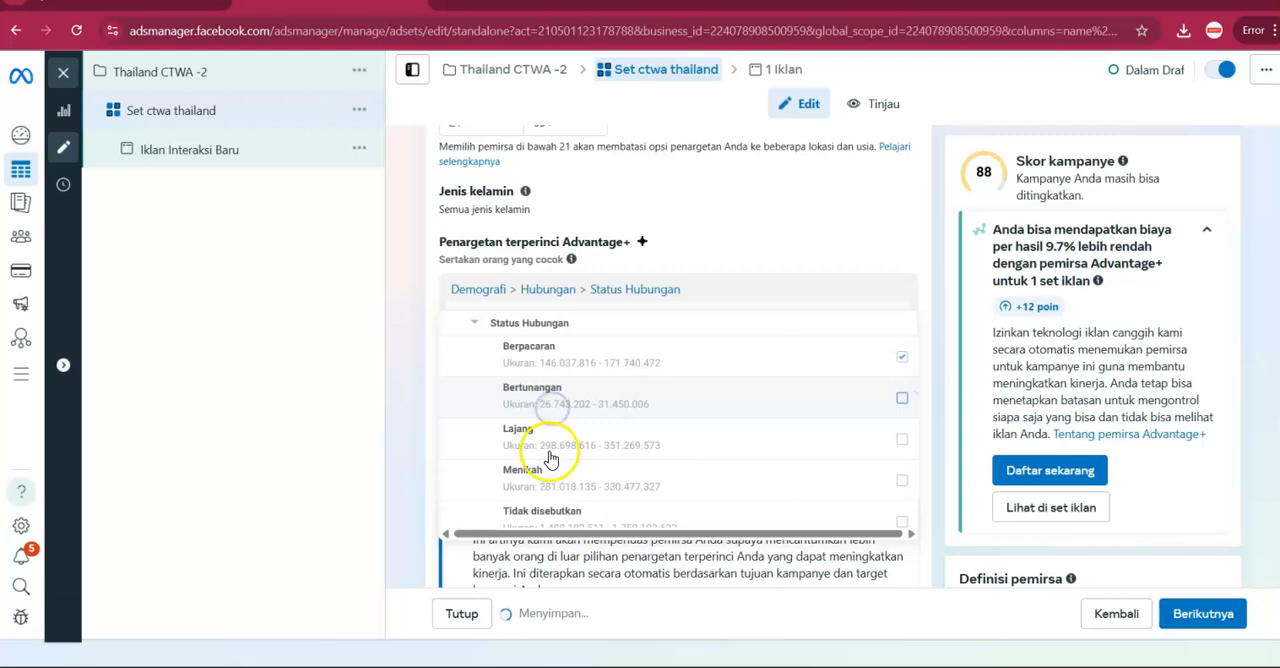
pyautogui.click(551, 446)
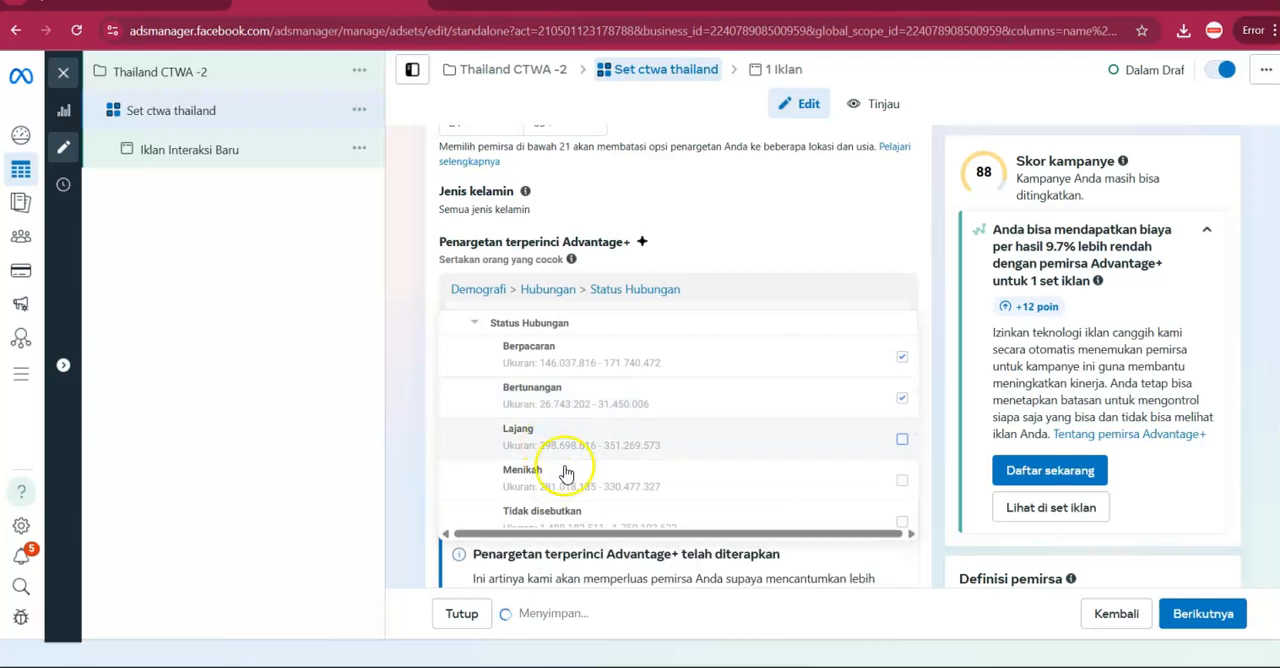
pyautogui.click(566, 472)
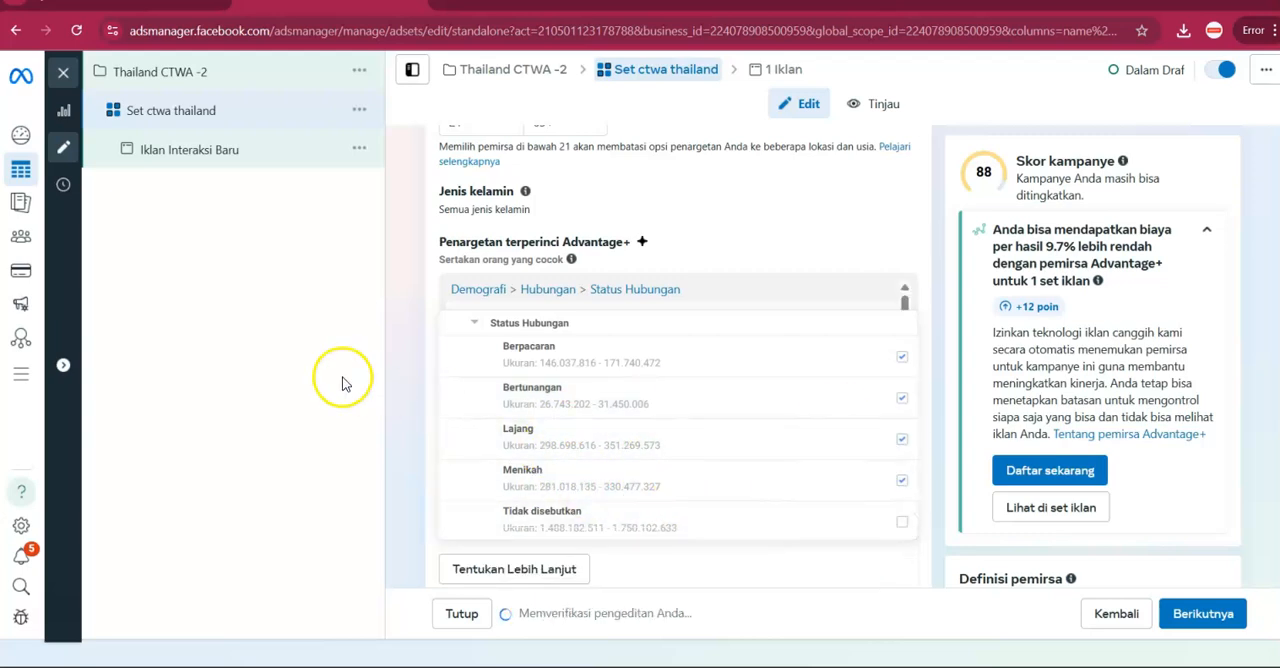
pyautogui.click(394, 374)
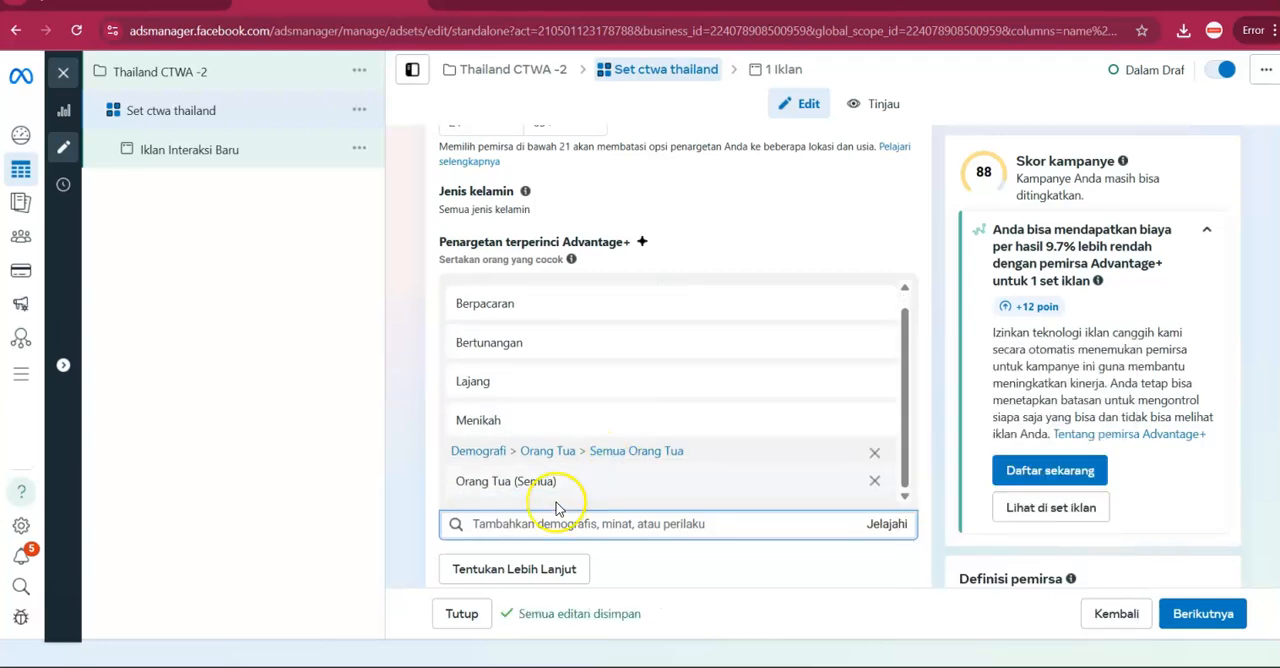
# Look through the Minat categories Family and relationships, Shopping and fashion, and Hobbies and activities for suitable interests.
pyautogui.moveTo(540, 491)
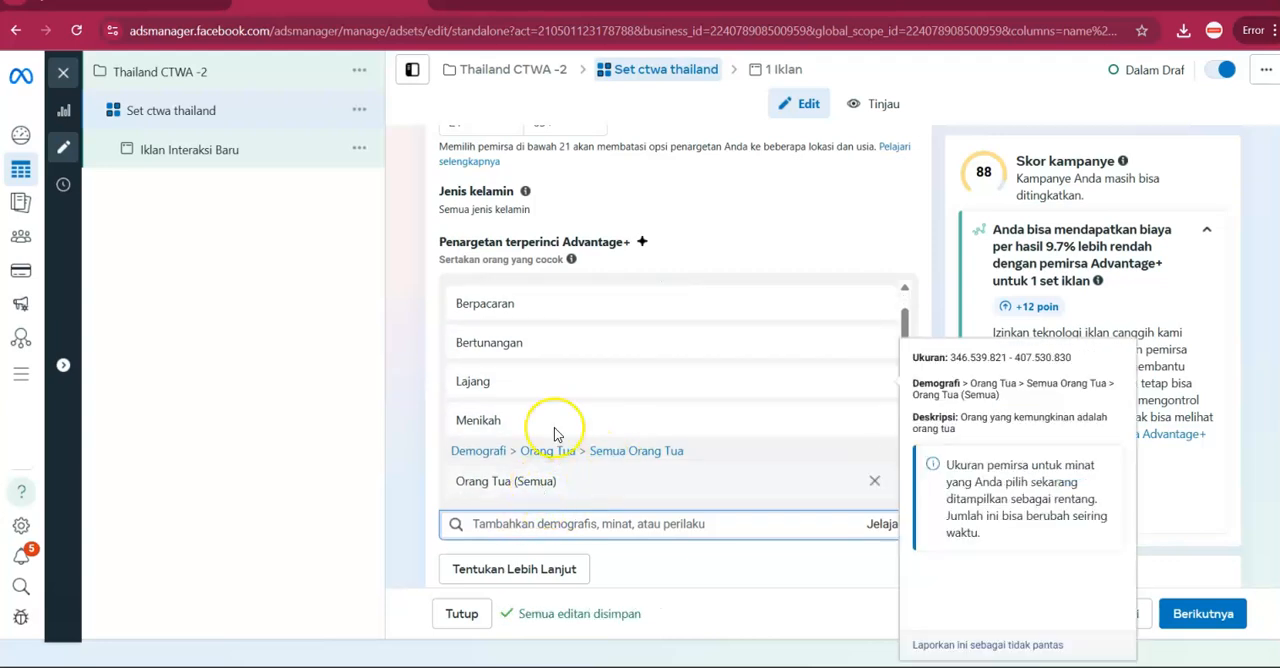
pyautogui.scroll(-2, 663, 400)
pyautogui.click(886, 354)
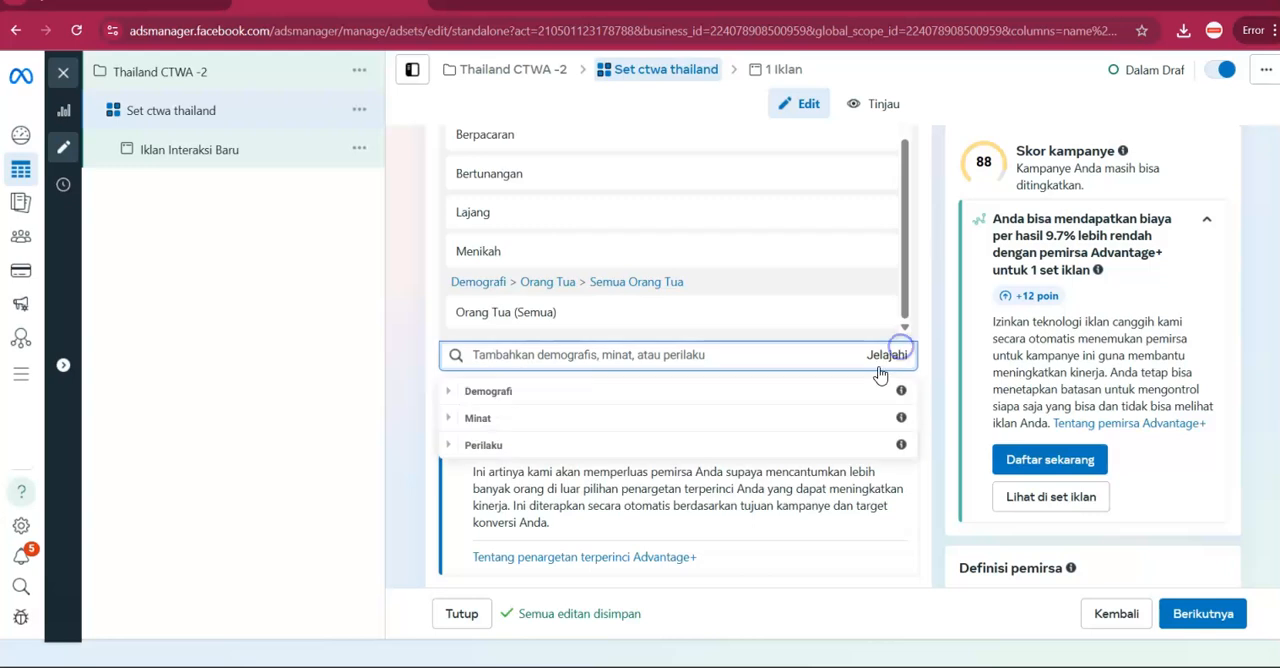
pyautogui.click(697, 420)
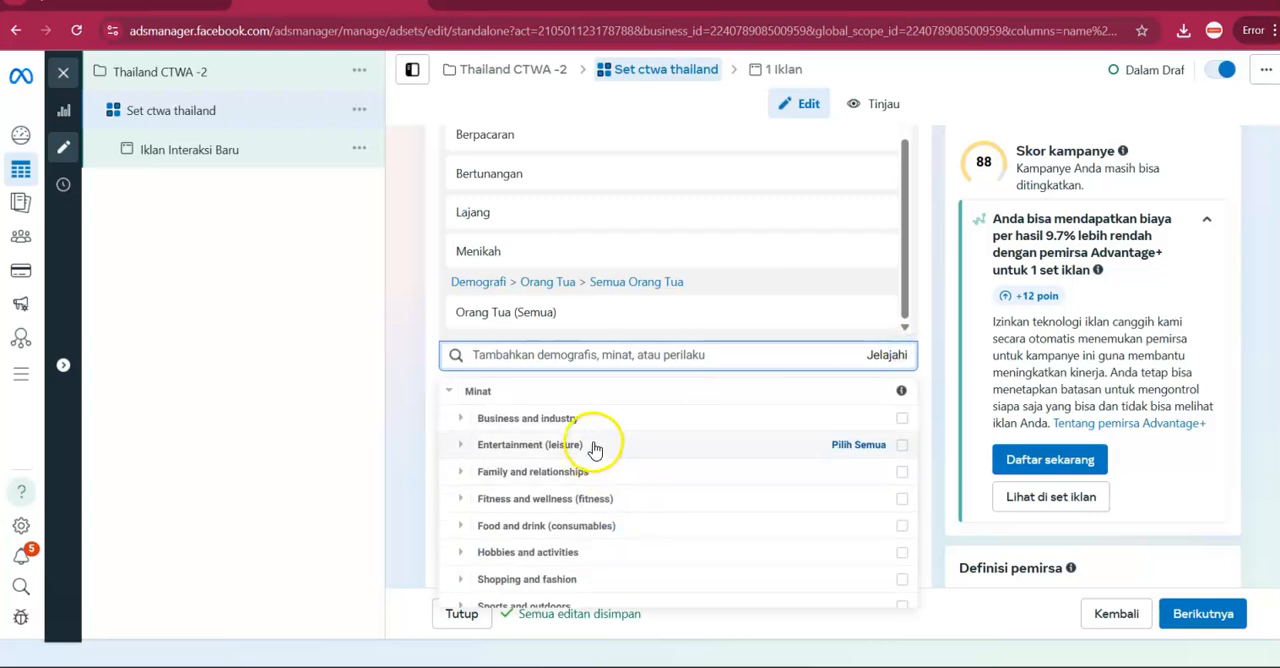
pyautogui.click(575, 472)
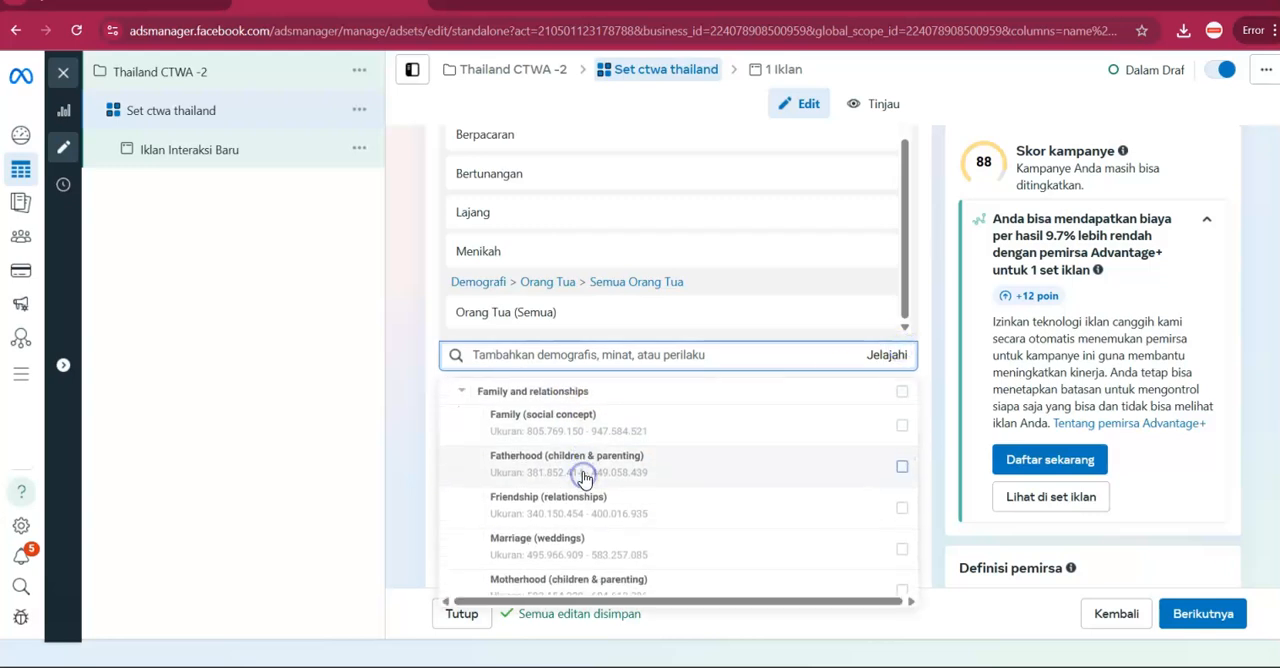
pyautogui.click(595, 392)
pyautogui.scroll(-1, 567, 467)
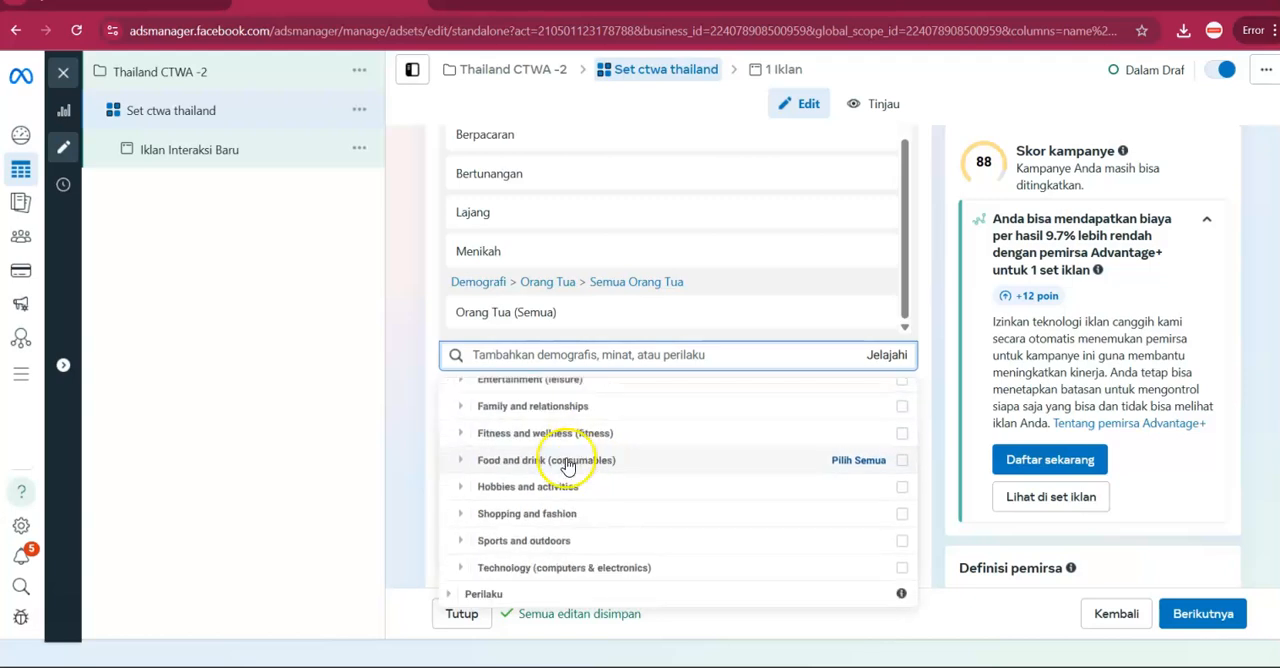
pyautogui.click(553, 514)
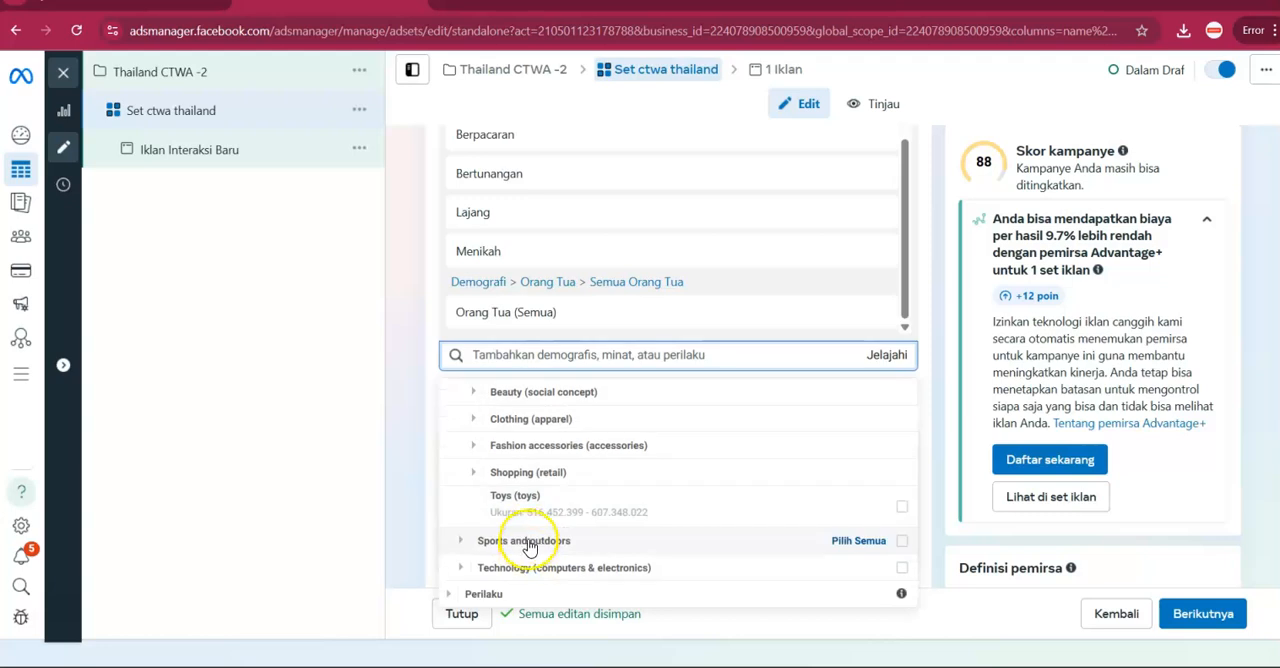
pyautogui.scroll(3, 537, 537)
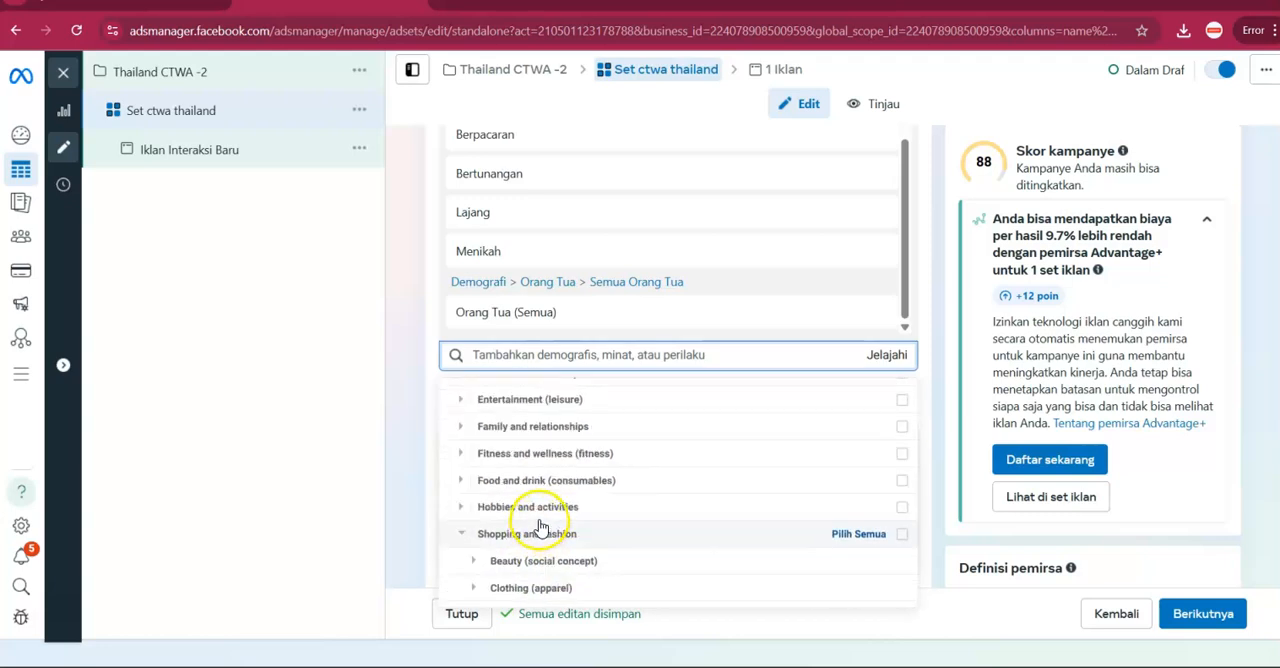
pyautogui.click(540, 506)
pyautogui.scroll(2, 553, 476)
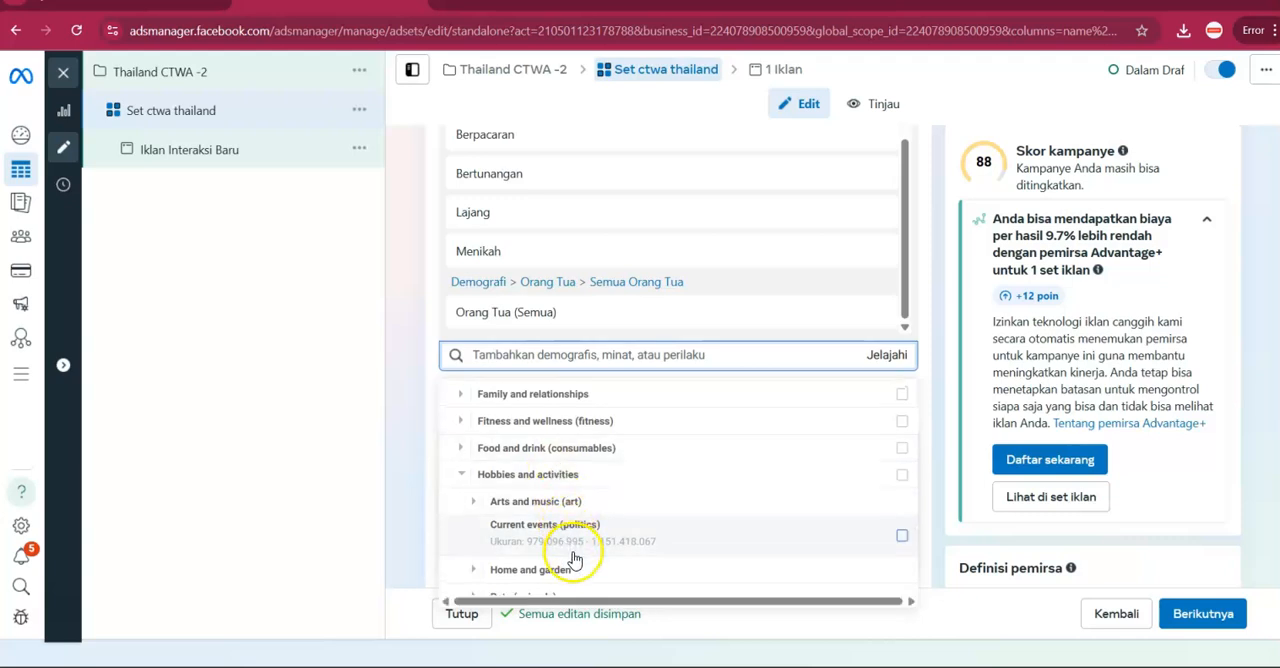
pyautogui.scroll(2, 557, 483)
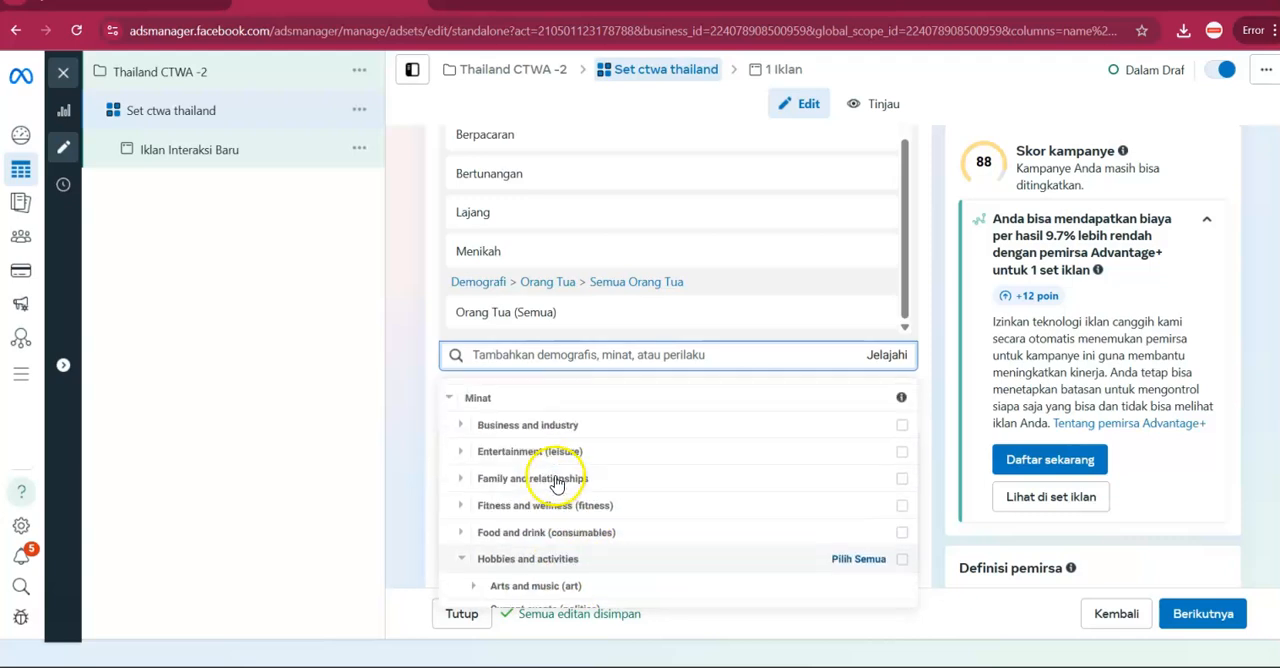
pyautogui.click(553, 480)
pyautogui.scroll(-3, 555, 492)
pyautogui.scroll(-1, 557, 486)
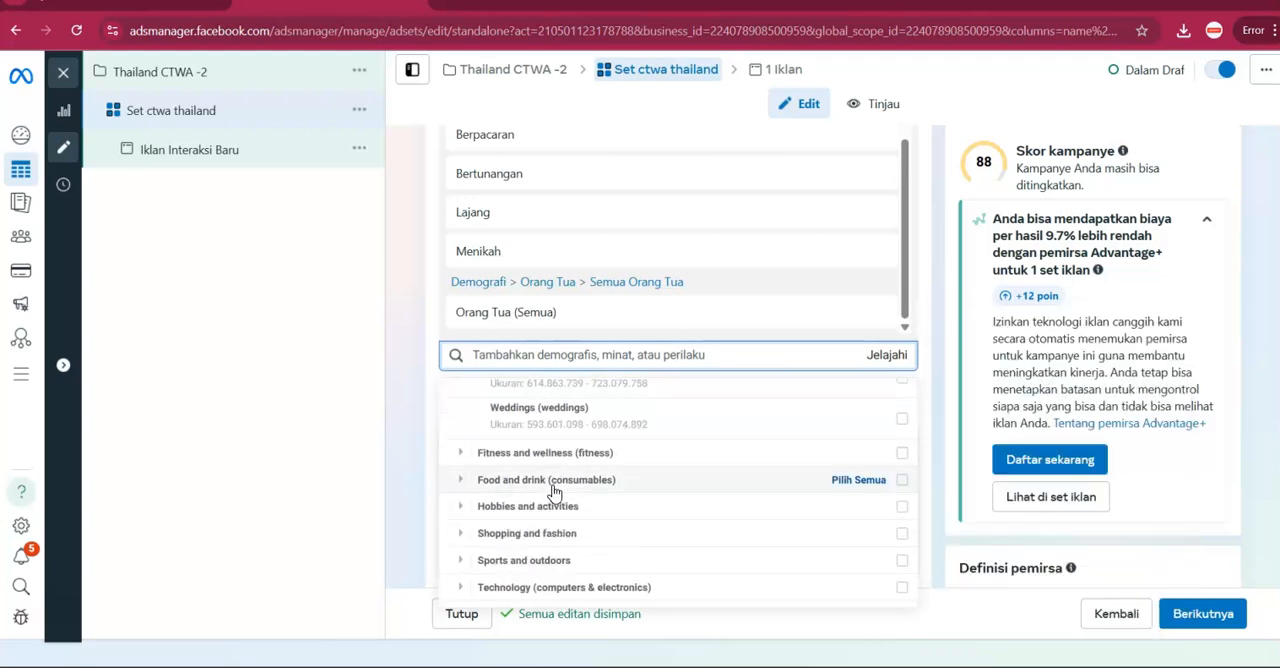
pyautogui.scroll(2, 551, 495)
pyautogui.scroll(3, 570, 420)
# Search the detailed targeting options for "travel" and look through the suggestions.
pyautogui.click(591, 354)
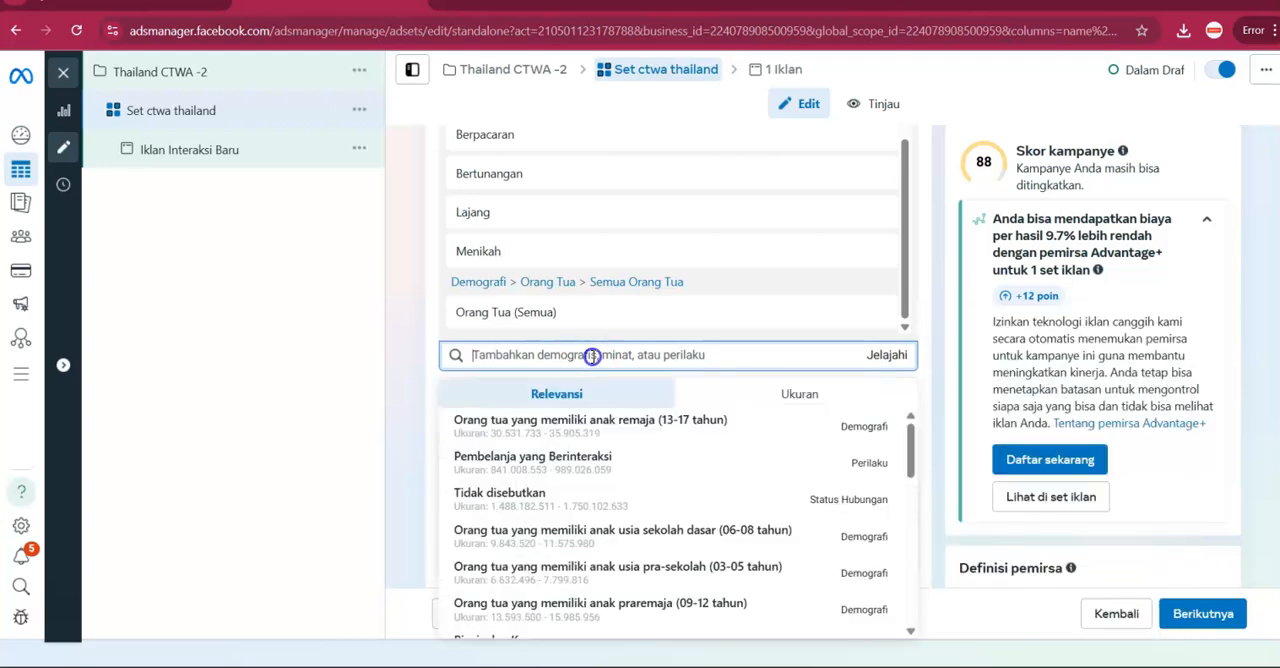
pyautogui.write('trab')
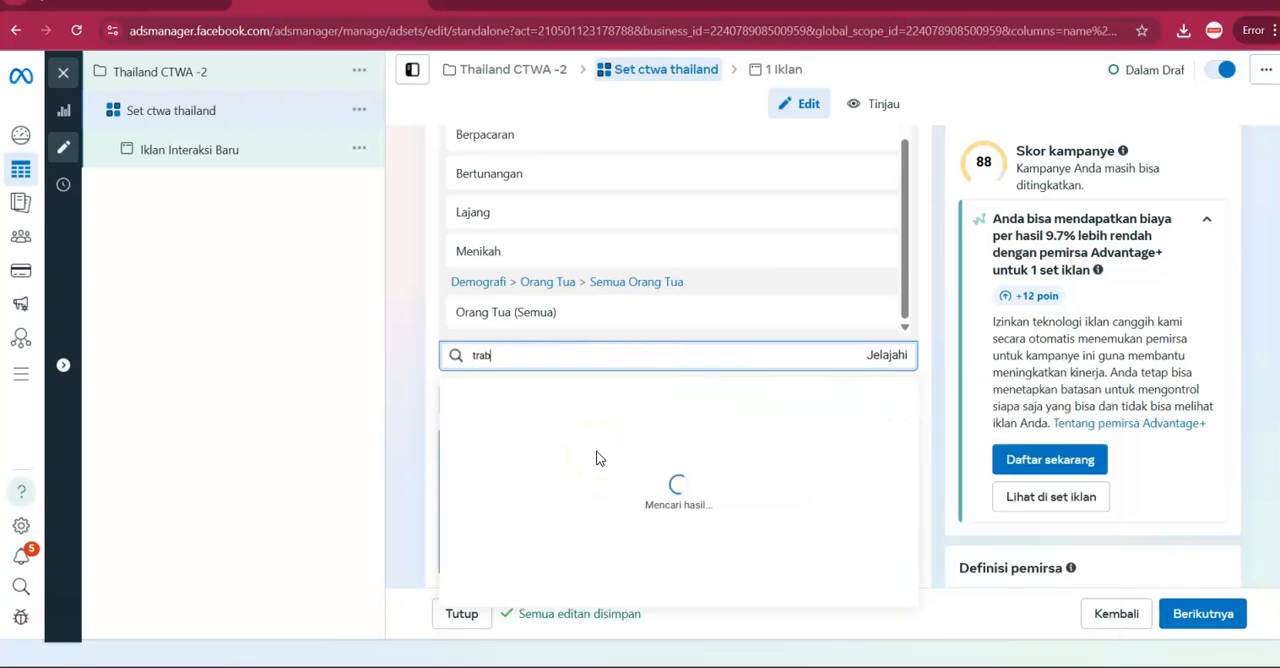
pyautogui.press('BackSpace')
pyautogui.write('vel')
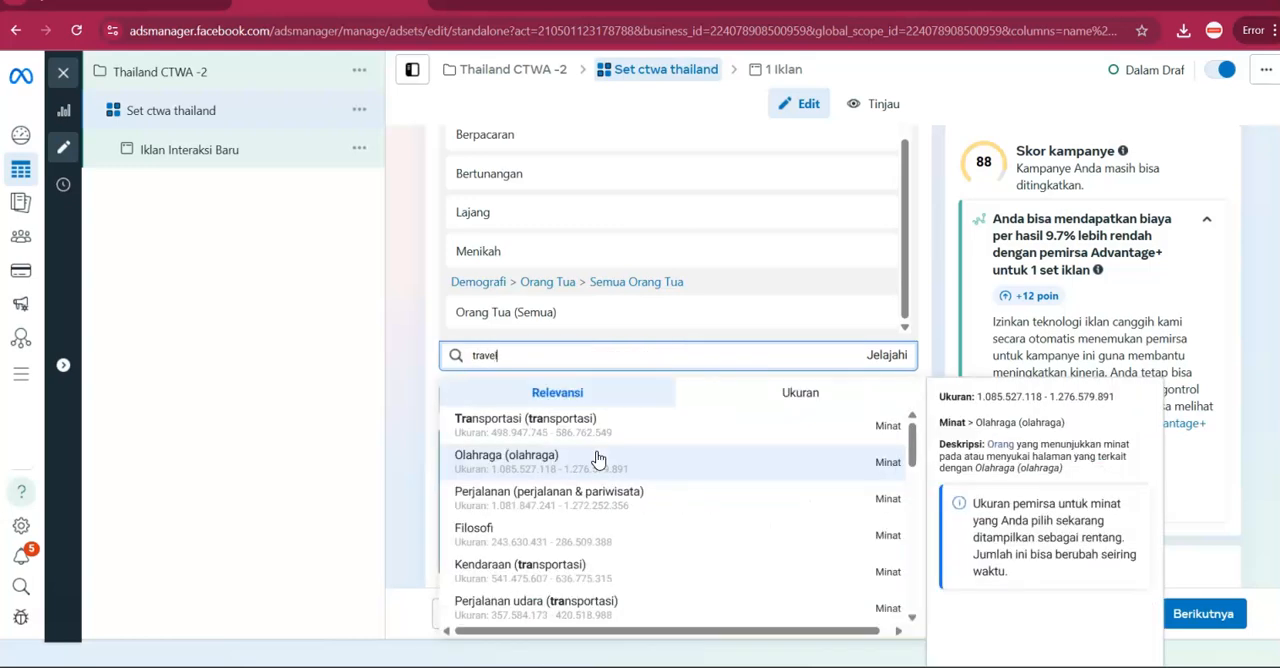
pyautogui.click(600, 457)
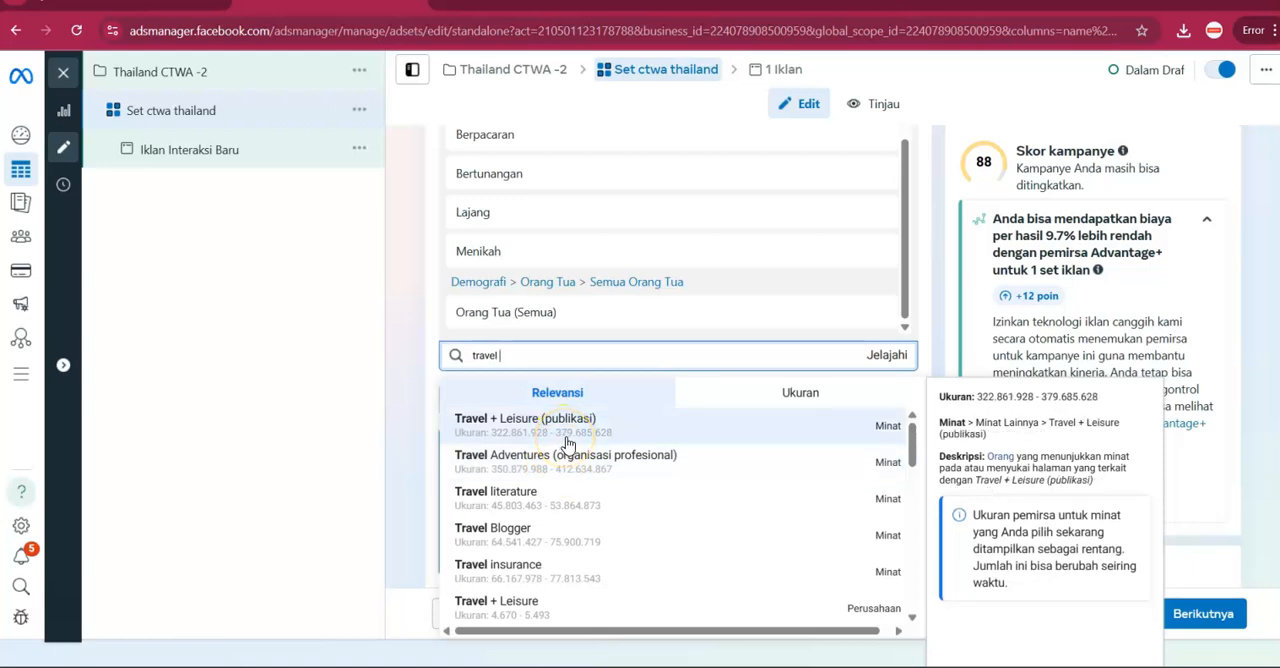
pyautogui.scroll(-3, 578, 490)
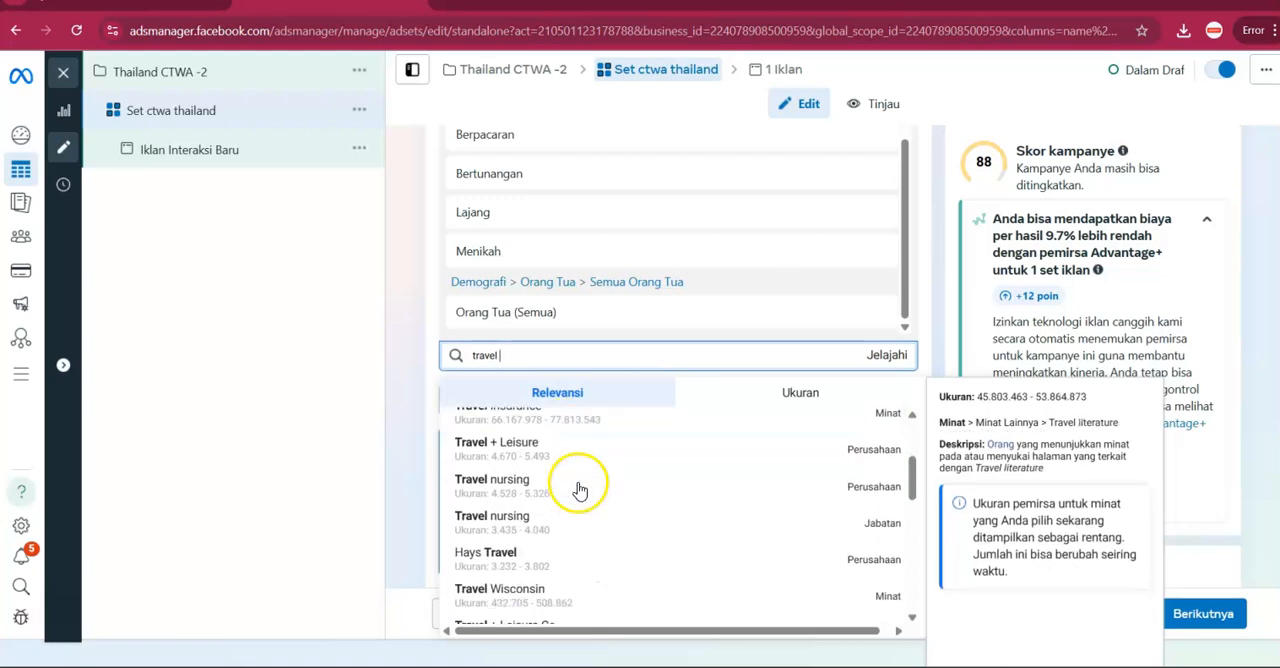
pyautogui.scroll(3, 575, 485)
# Search for "trip" and add trip, Perjalanan (perjalanan & pariwisata), Pelancong yang Kerap Bepergian and Liburan (konsep sosial) to the detailed targeting.
pyautogui.click(529, 366)
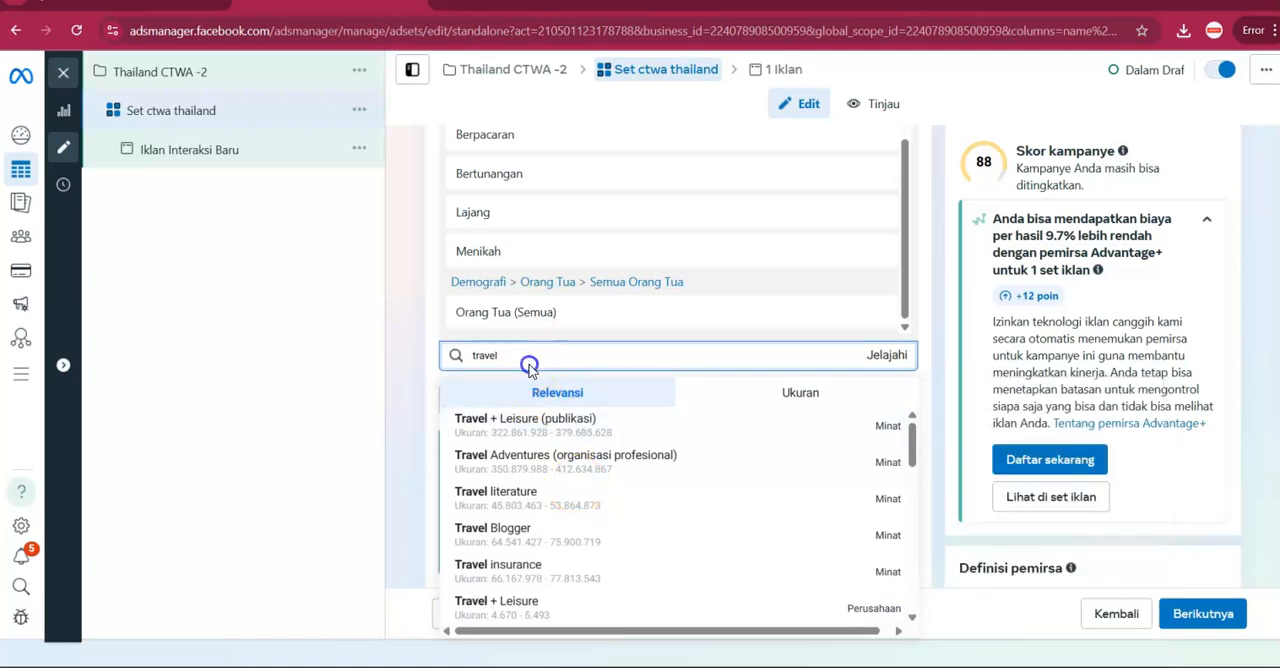
pyautogui.hotkey('ctrl', 'a')
pyautogui.press('BackSpace')
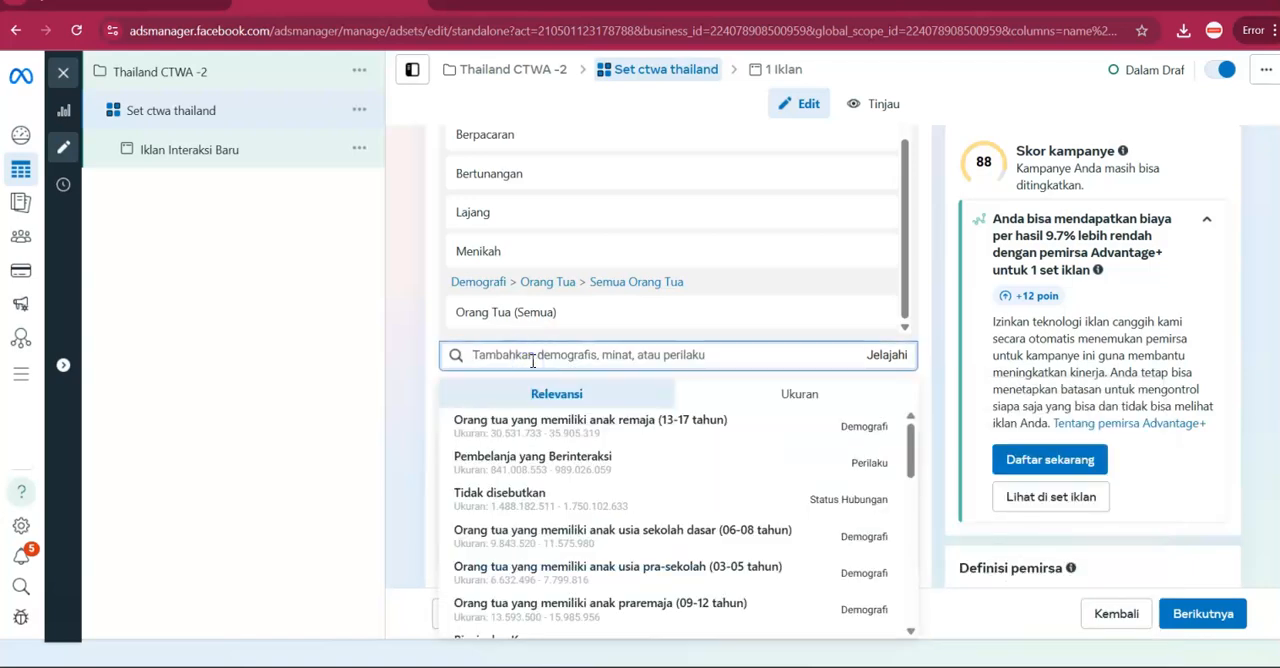
pyautogui.write('trip')
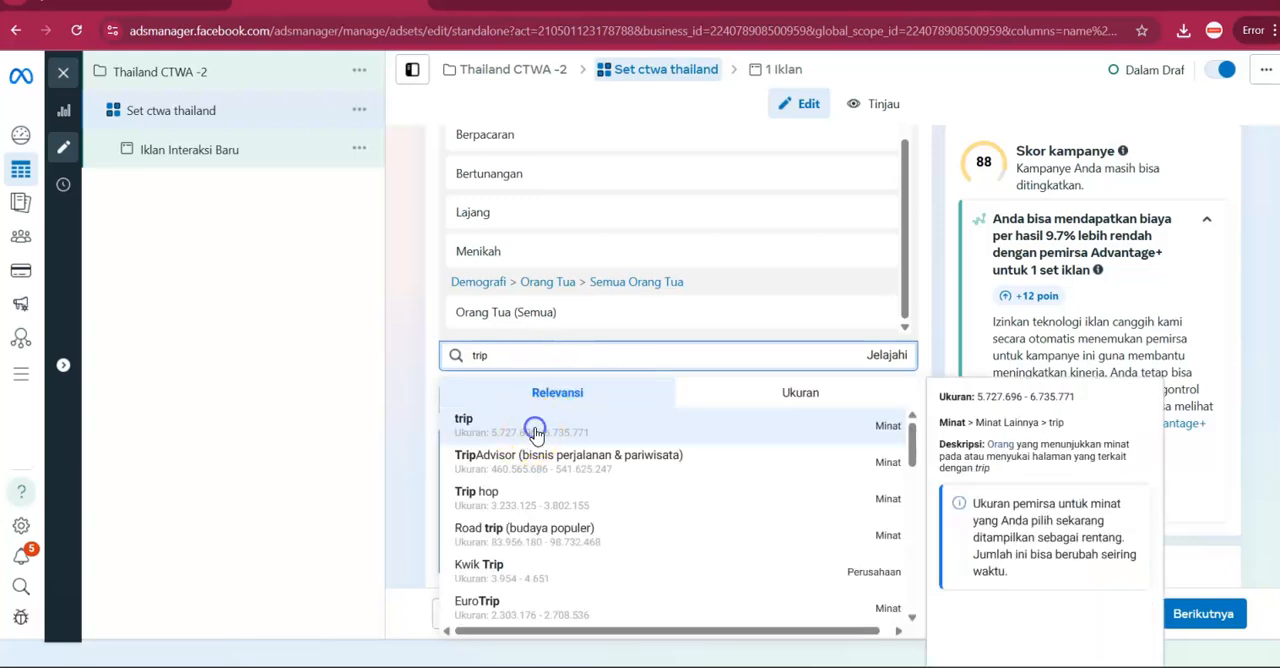
pyautogui.press('Return')
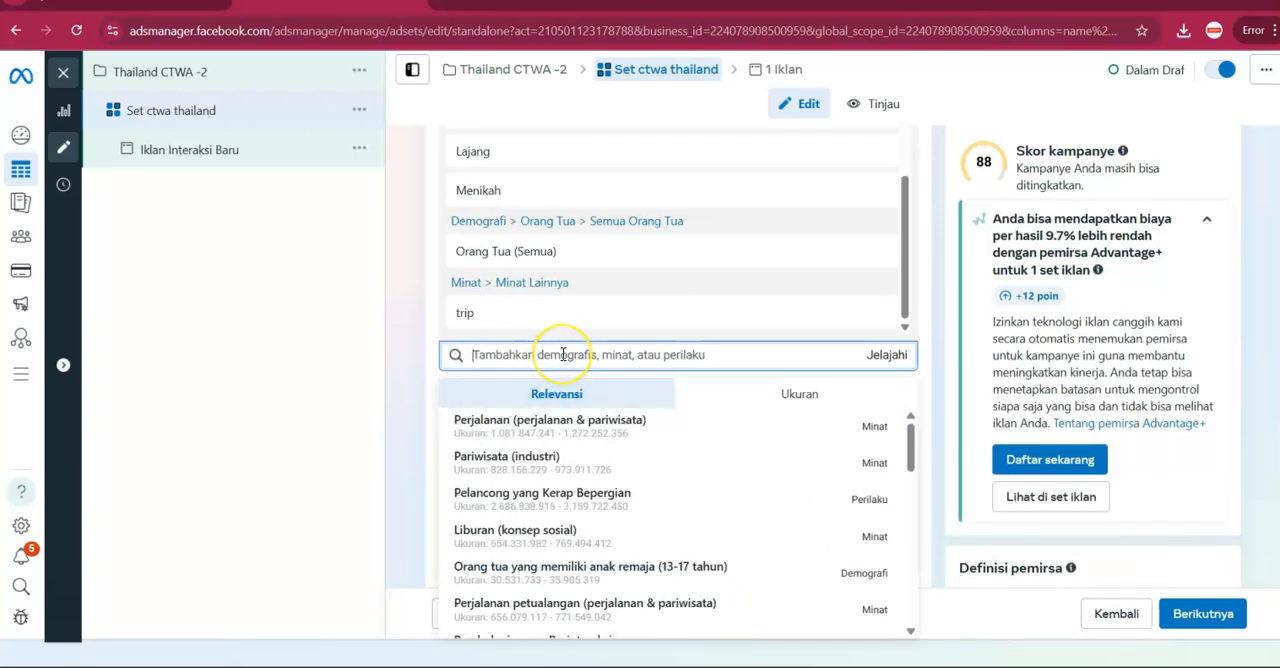
pyautogui.click(574, 432)
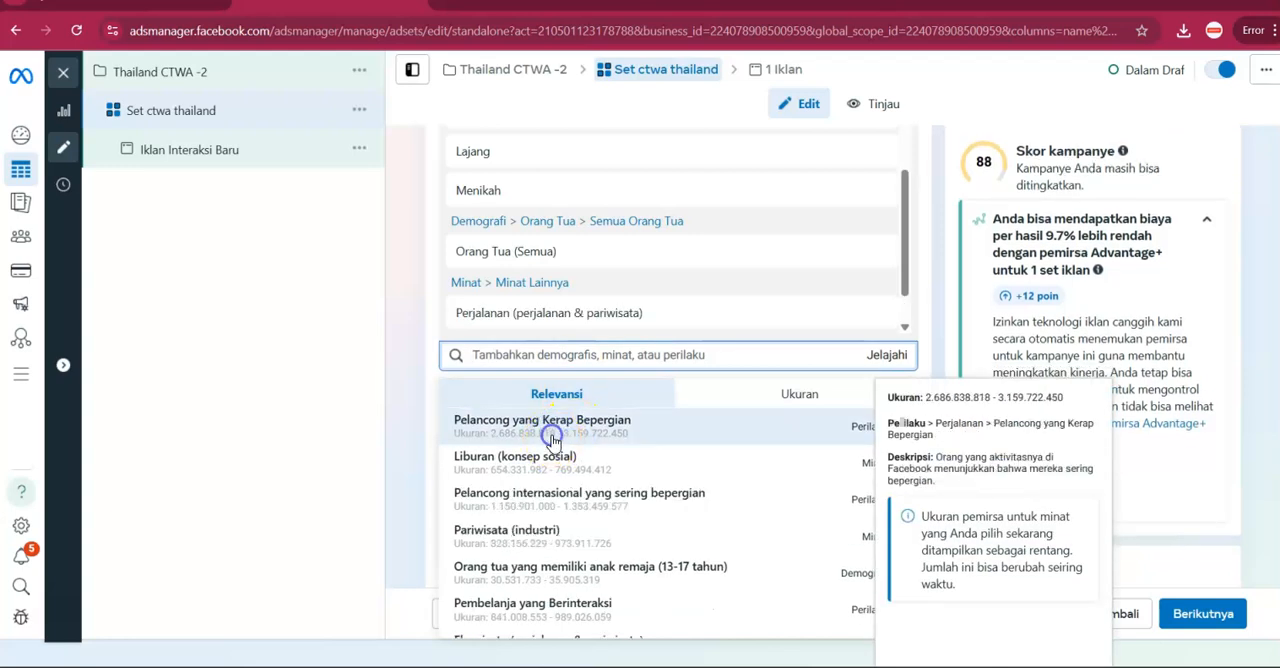
pyautogui.click(543, 458)
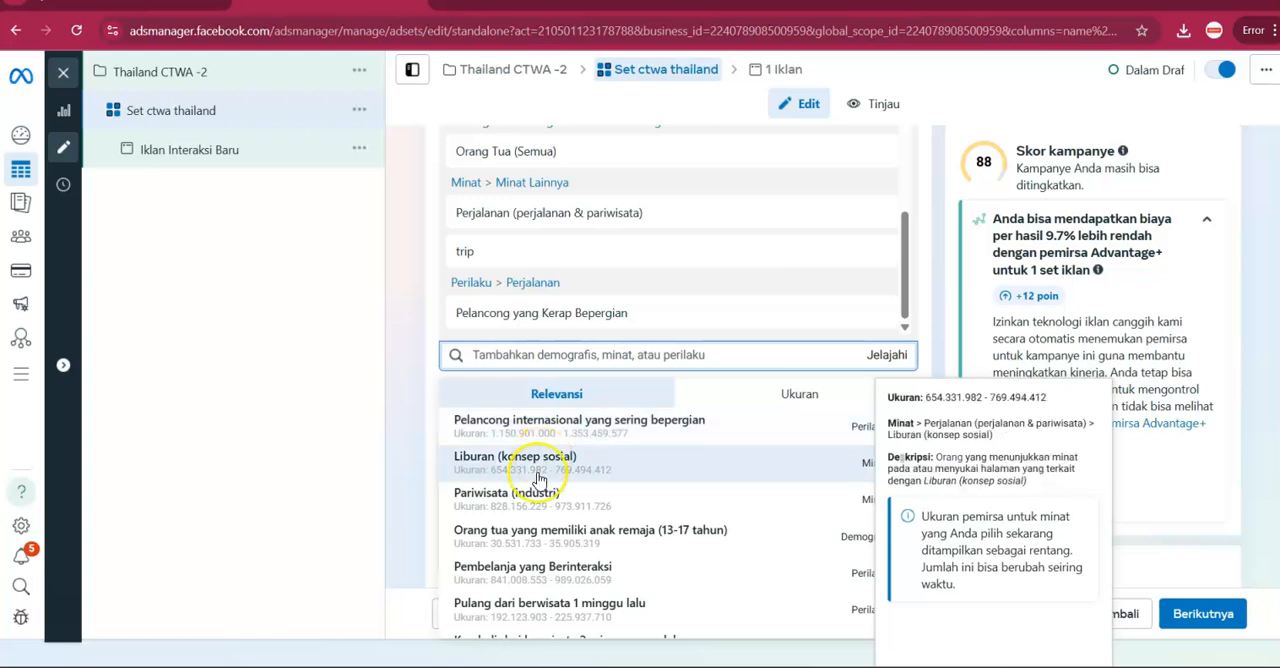
# Add Pelancong internasional yang sering bepergian, Pariwisata (industri) and Perjalanan udara (transportasi) from the suggestions to the detailed targeting.
pyautogui.click(580, 432)
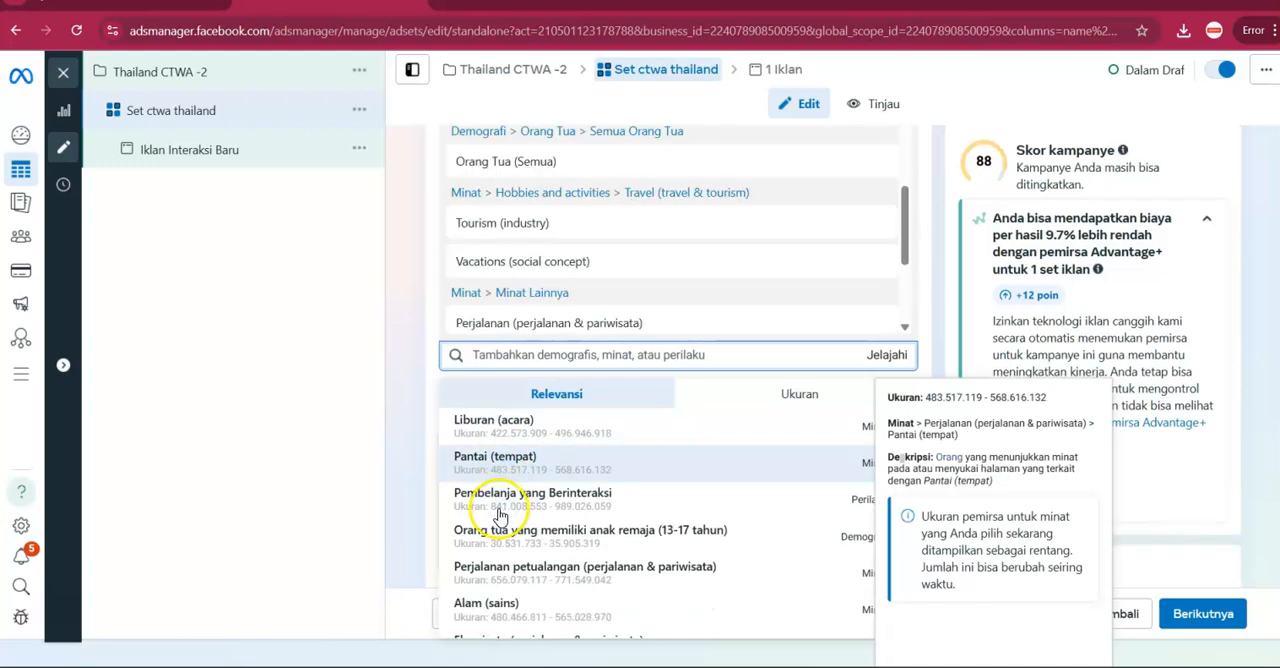
pyautogui.scroll(-1, 512, 500)
pyautogui.scroll(-3, 510, 500)
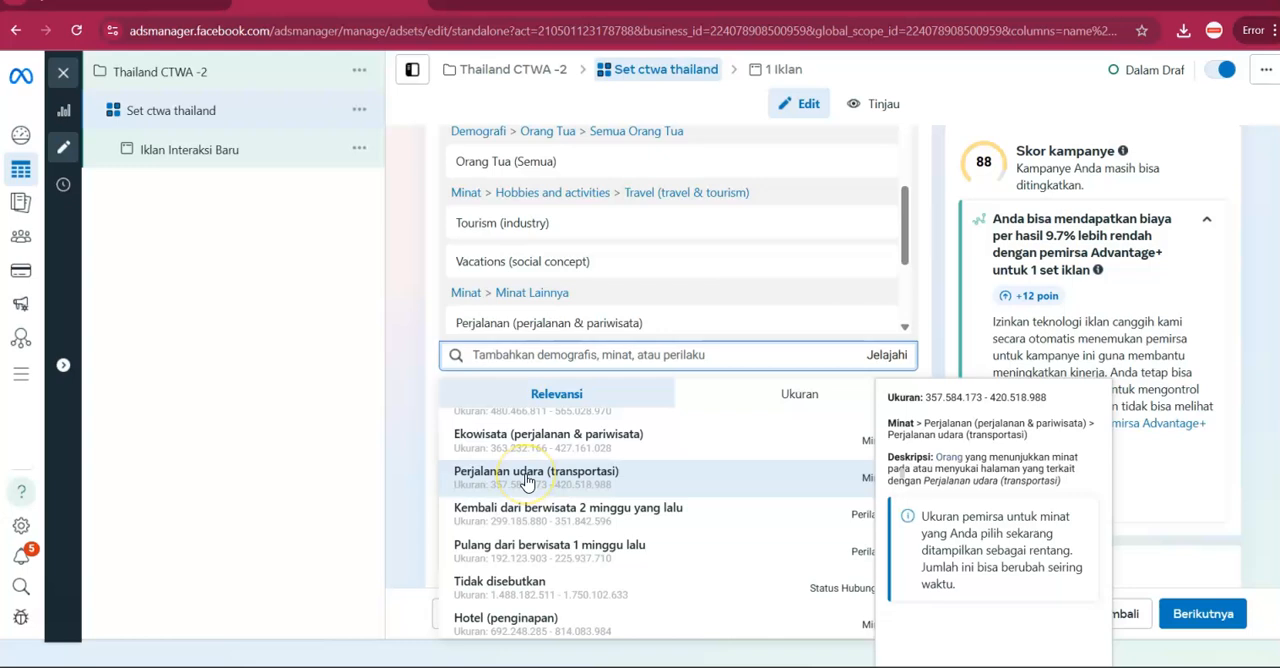
pyautogui.click(527, 481)
# Add the suggested options Belanja online (ritel), Liburan (acara) and Pembelanja yang Berinteraksi to the detailed targeting.
pyautogui.scroll(-3, 525, 495)
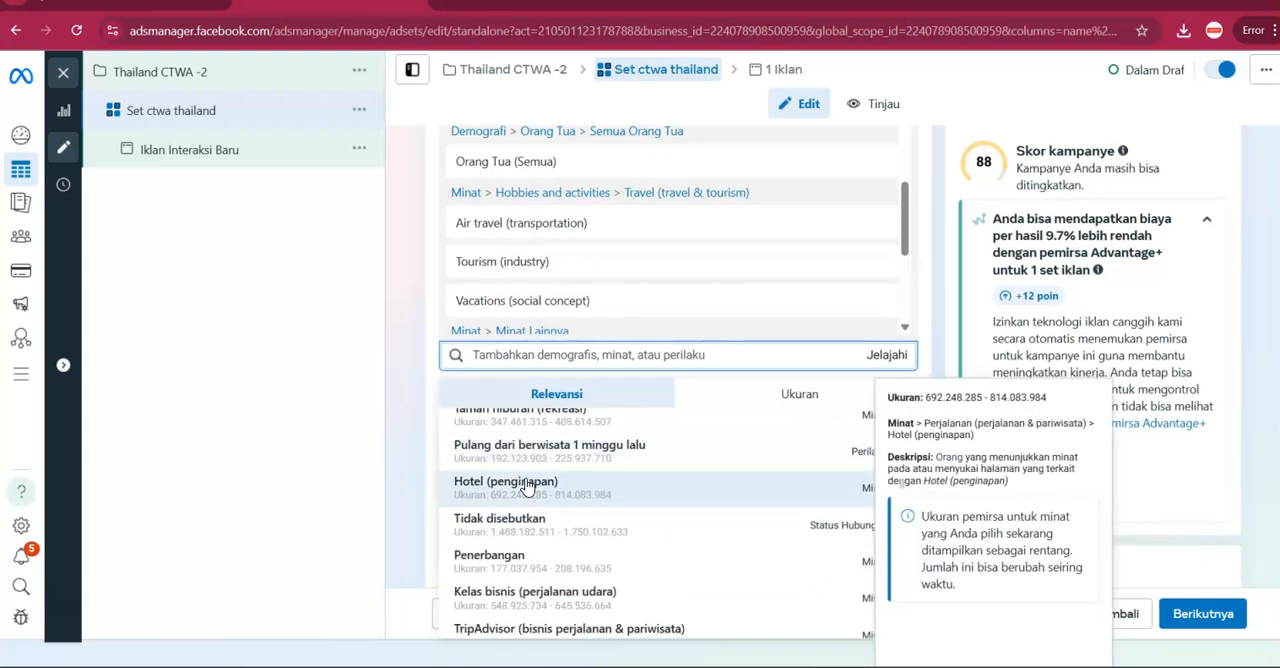
pyautogui.scroll(-9, 522, 500)
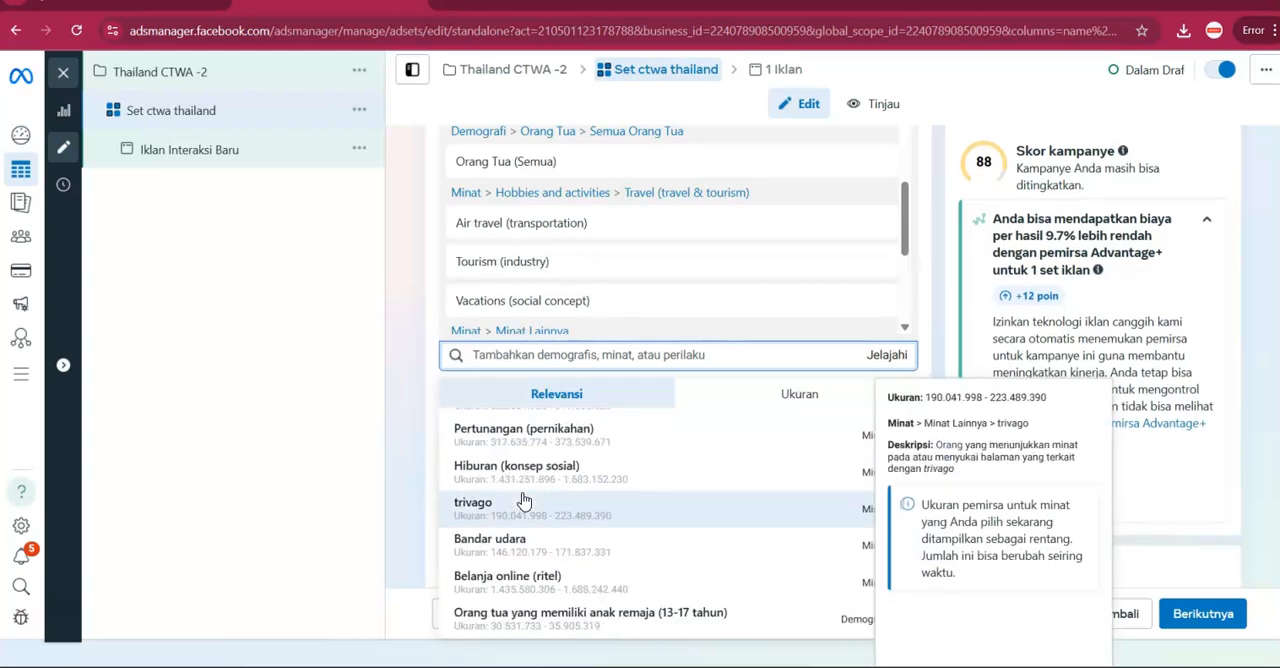
pyautogui.click(527, 580)
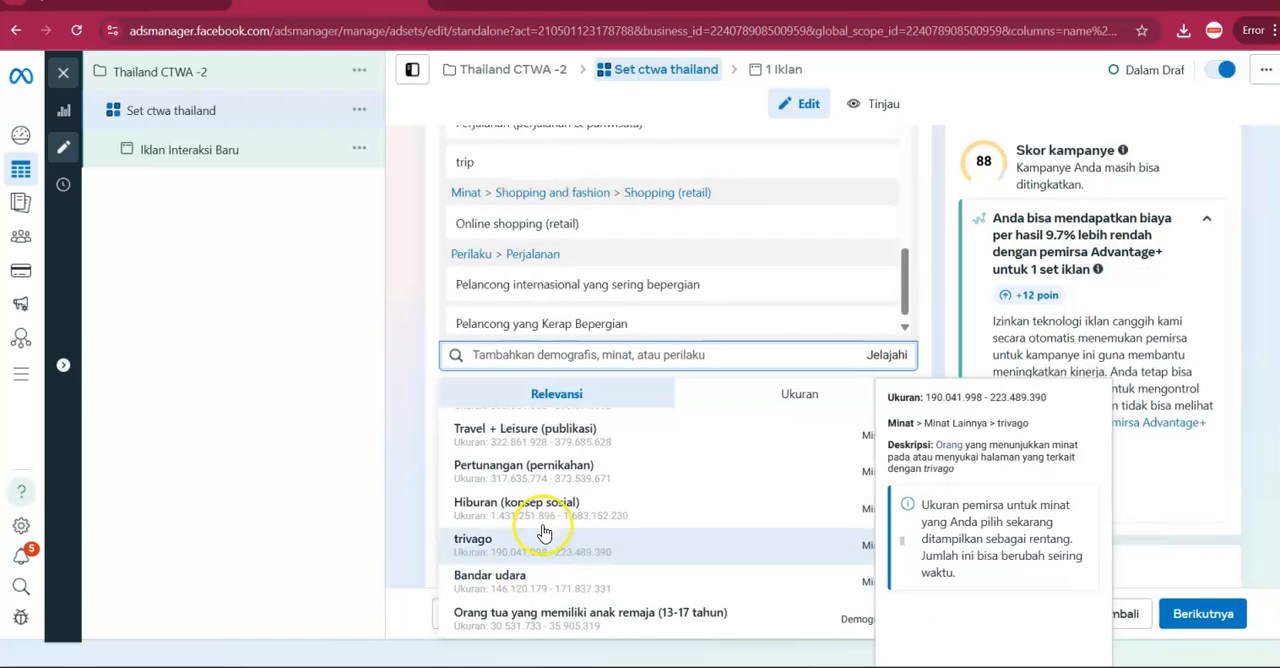
pyautogui.scroll(5, 543, 517)
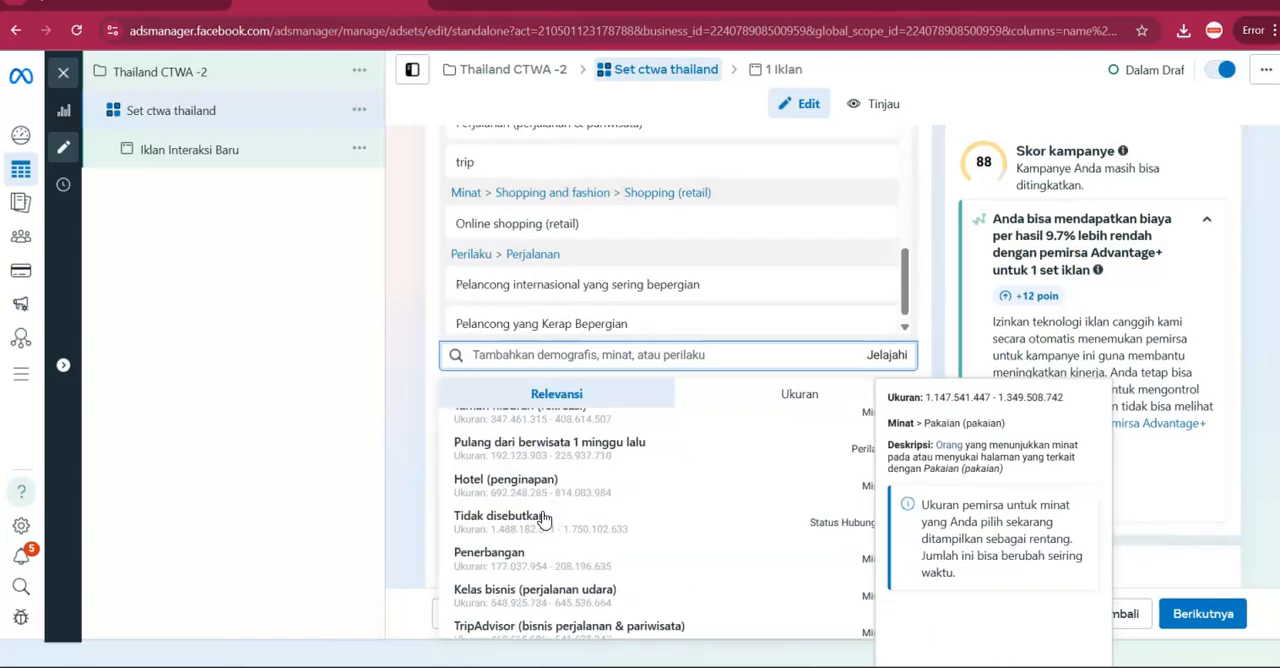
pyautogui.scroll(5, 525, 565)
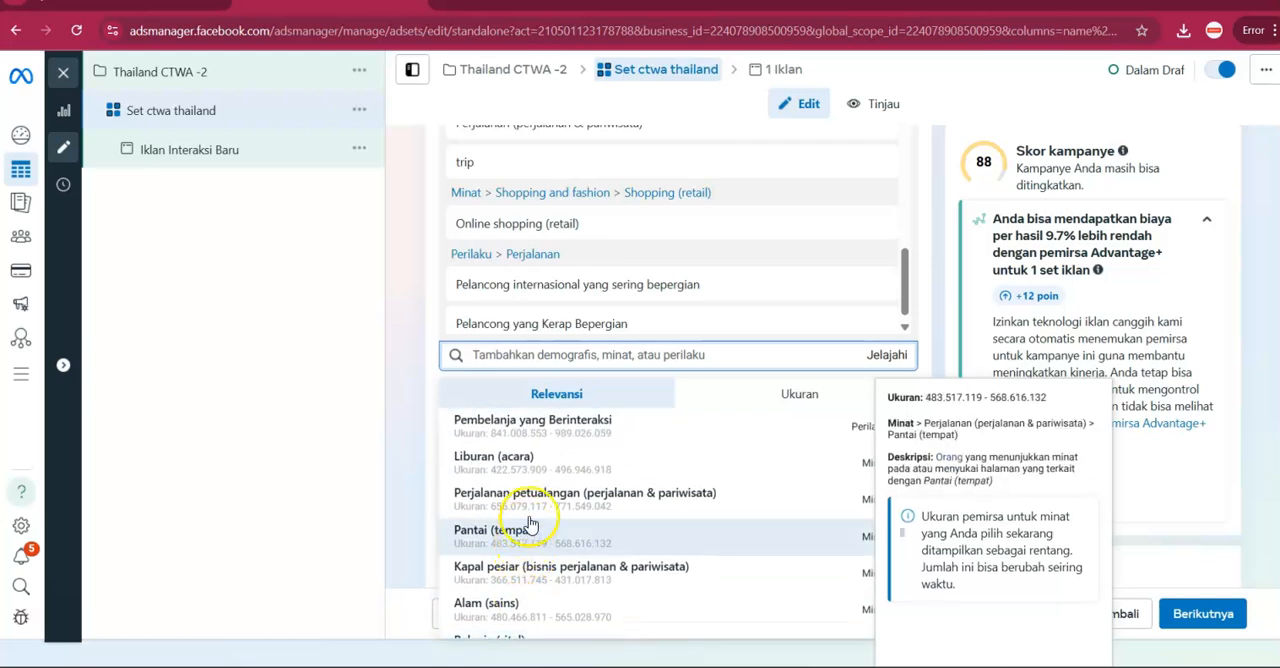
pyautogui.click(544, 463)
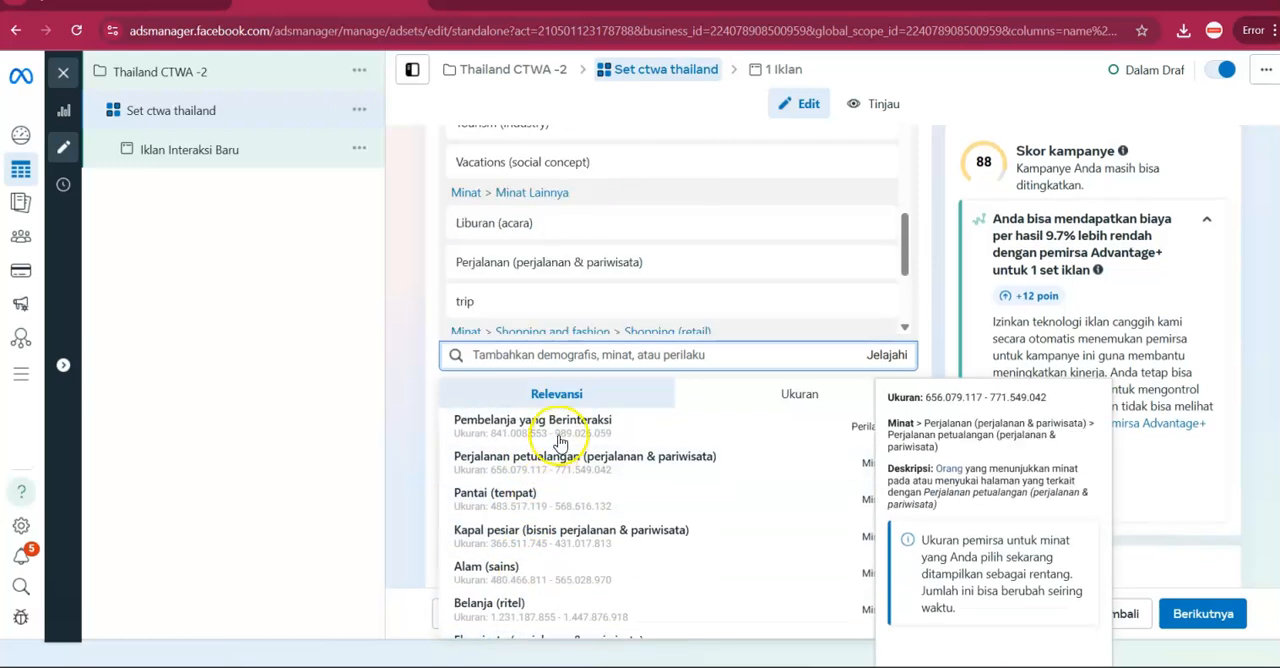
pyautogui.click(564, 431)
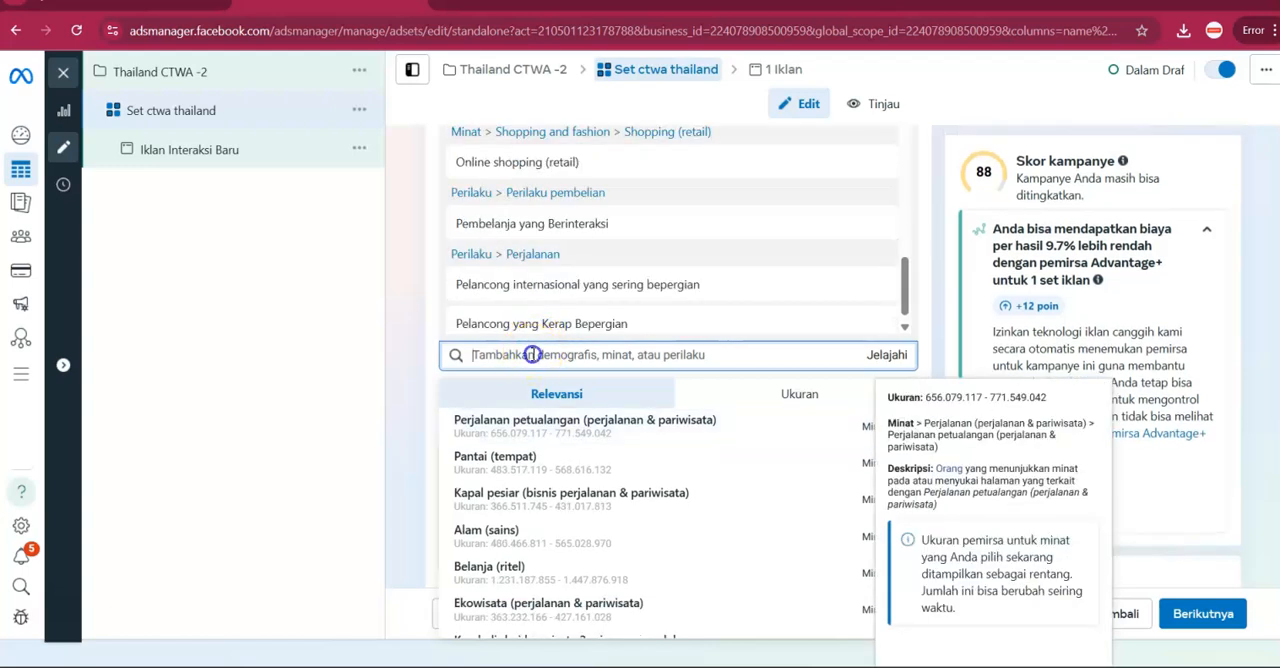
# Search for "travel" and add Travel + Leisure (publikasi), then the suggested Perjalanan petualangan (perjalanan & pariwisata), to the detailed targeting.
pyautogui.write('travel')
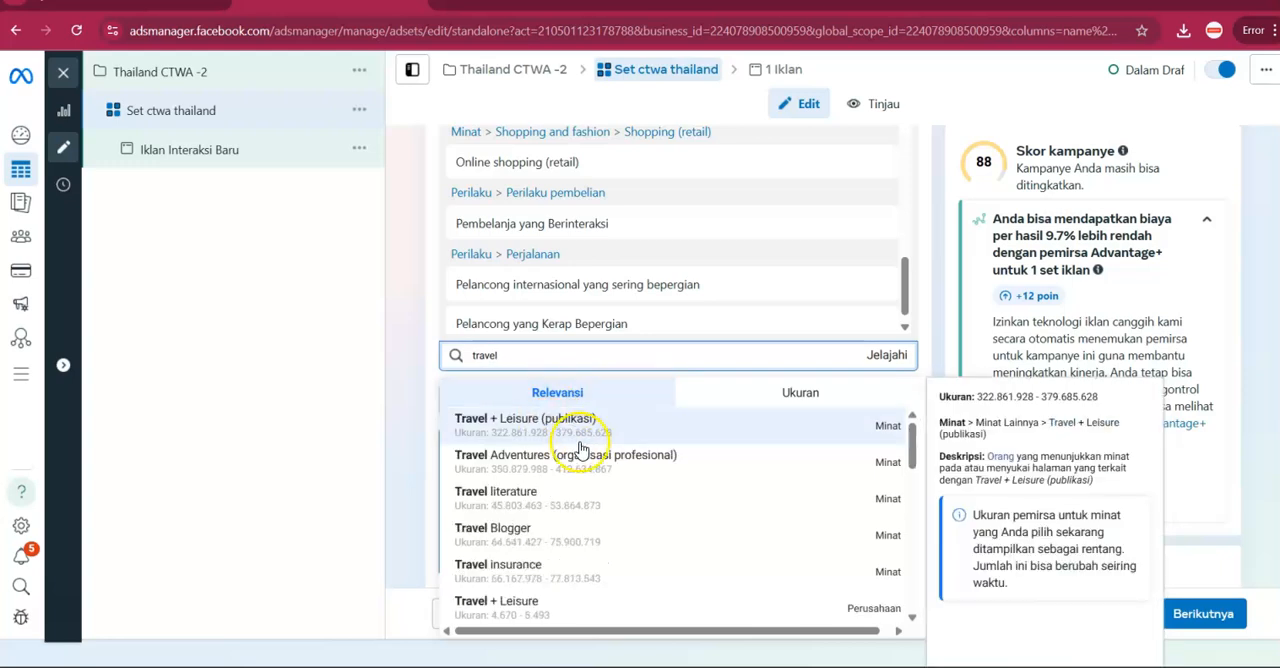
pyautogui.click(580, 438)
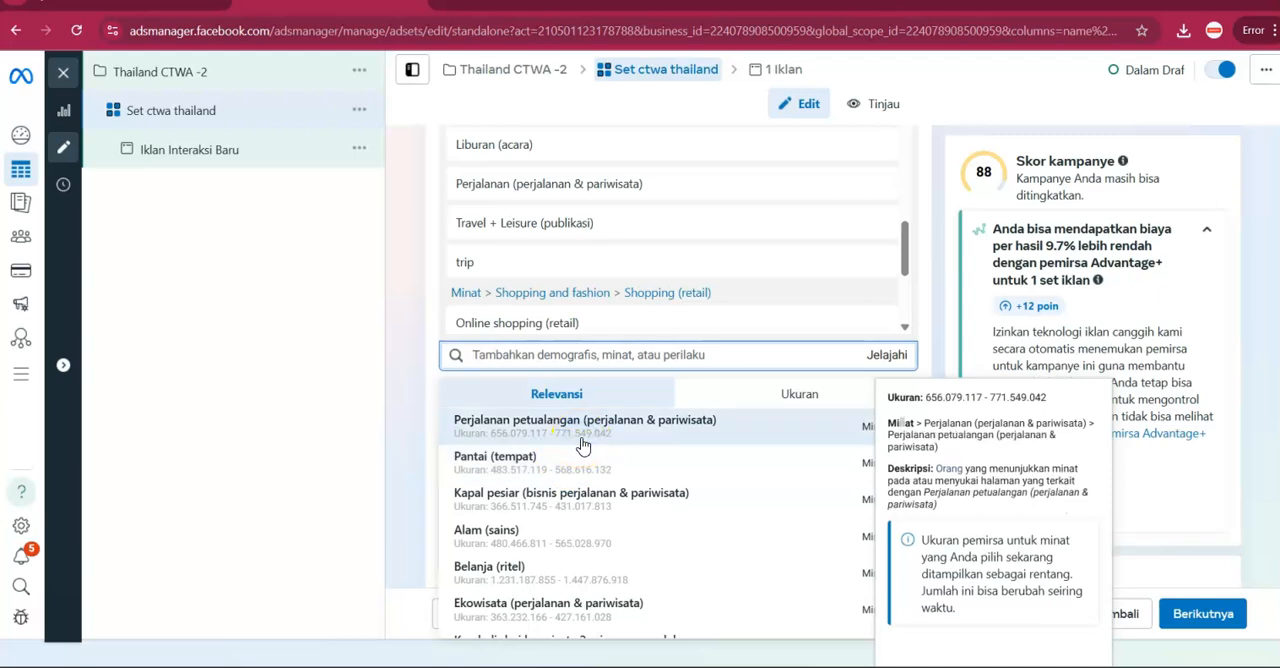
pyautogui.click(583, 446)
pyautogui.scroll(-3, 565, 480)
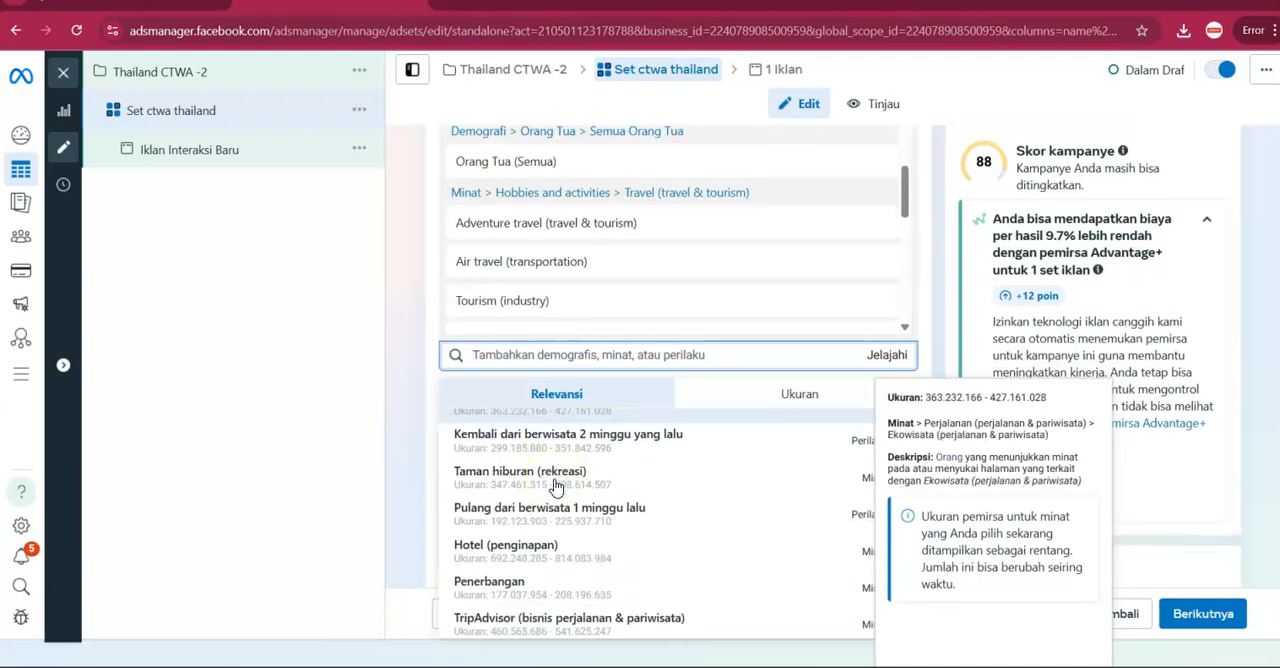
pyautogui.click(533, 528)
pyautogui.scroll(3, 530, 535)
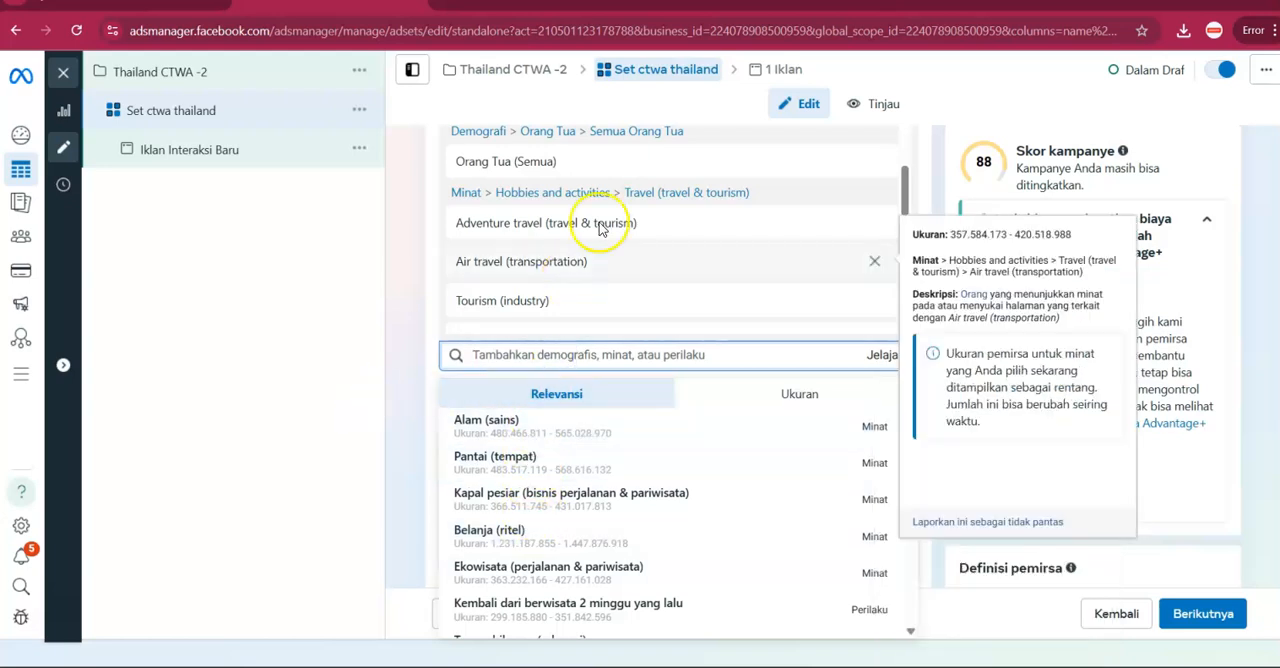
# Switch to the ChatGPT conversation and read its Minat targeting recommendations for a travel agent, then return to Ads Manager.
pyautogui.click(562, 3)
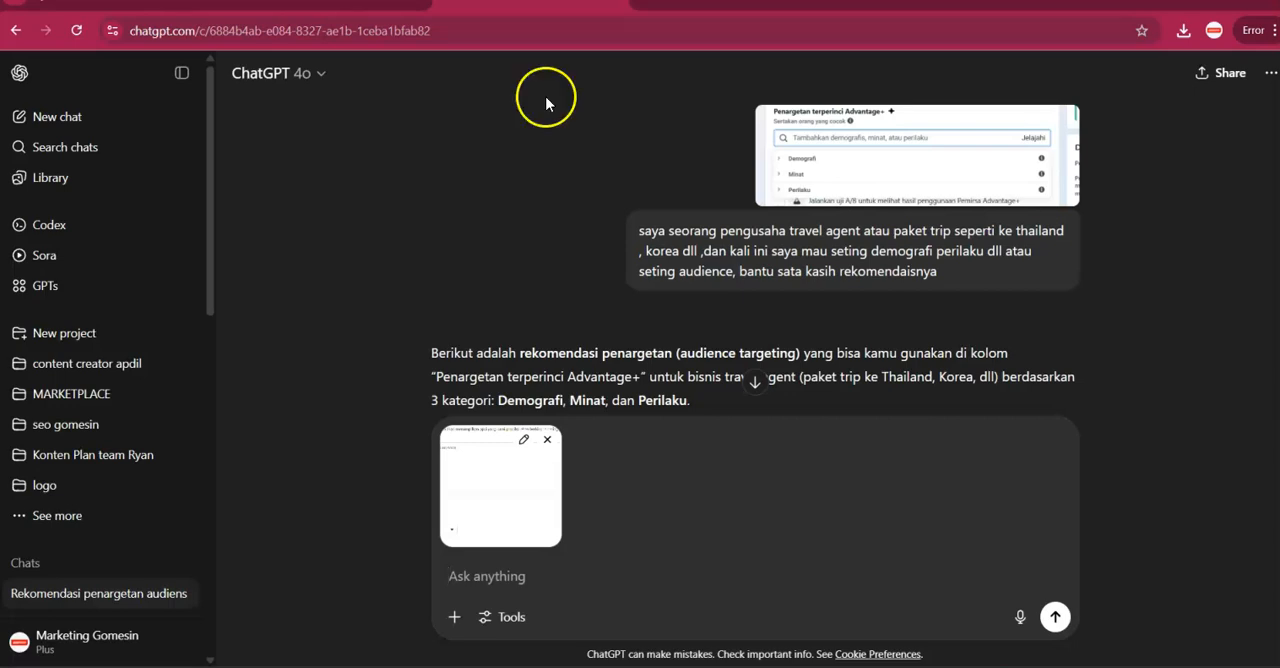
pyautogui.scroll(-10, 694, 290)
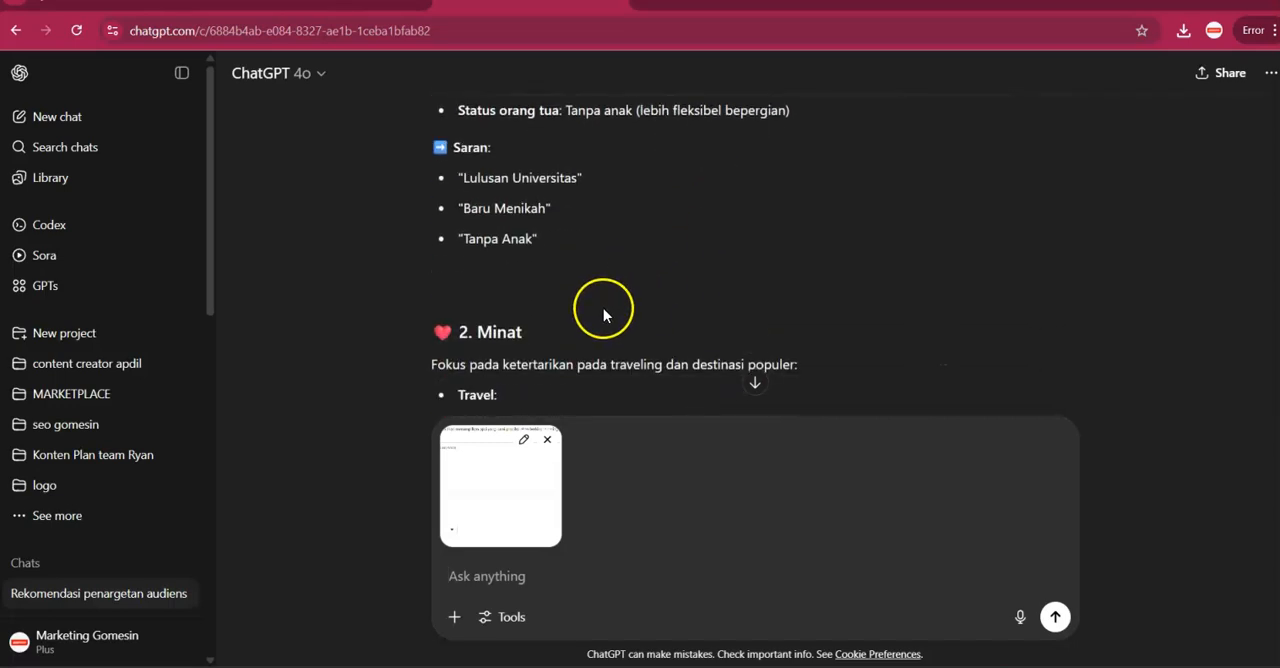
pyautogui.scroll(-3, 600, 310)
pyautogui.scroll(1, 588, 300)
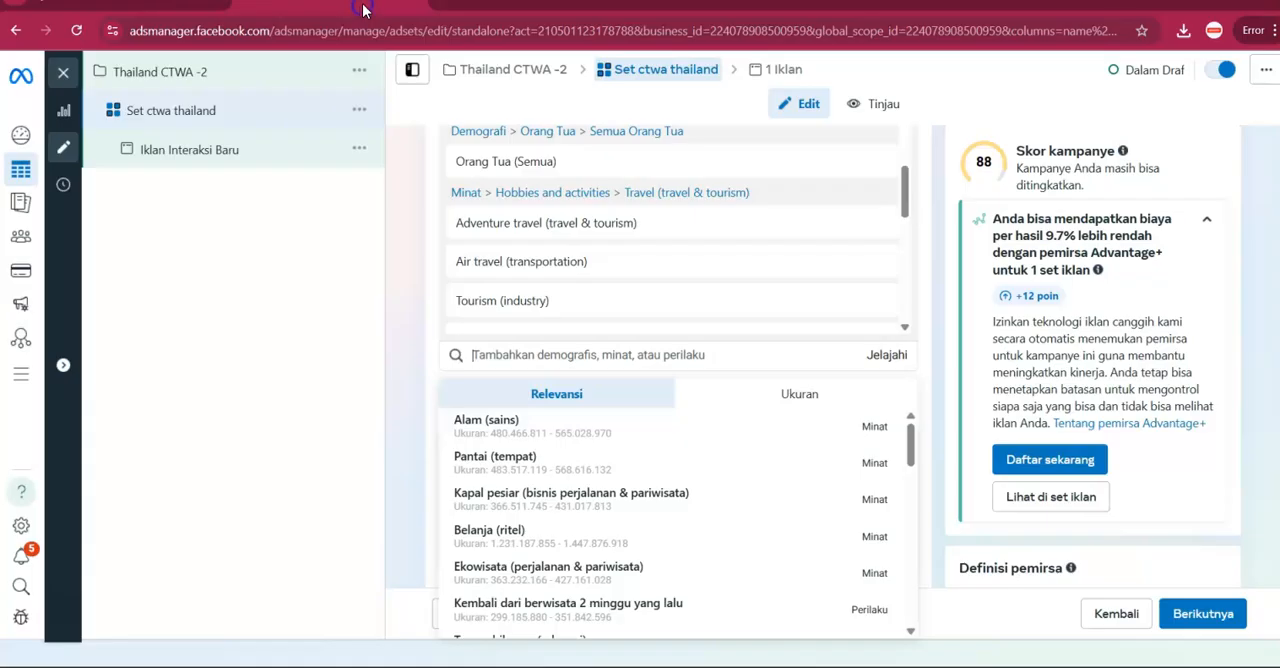
pyautogui.click(365, 8)
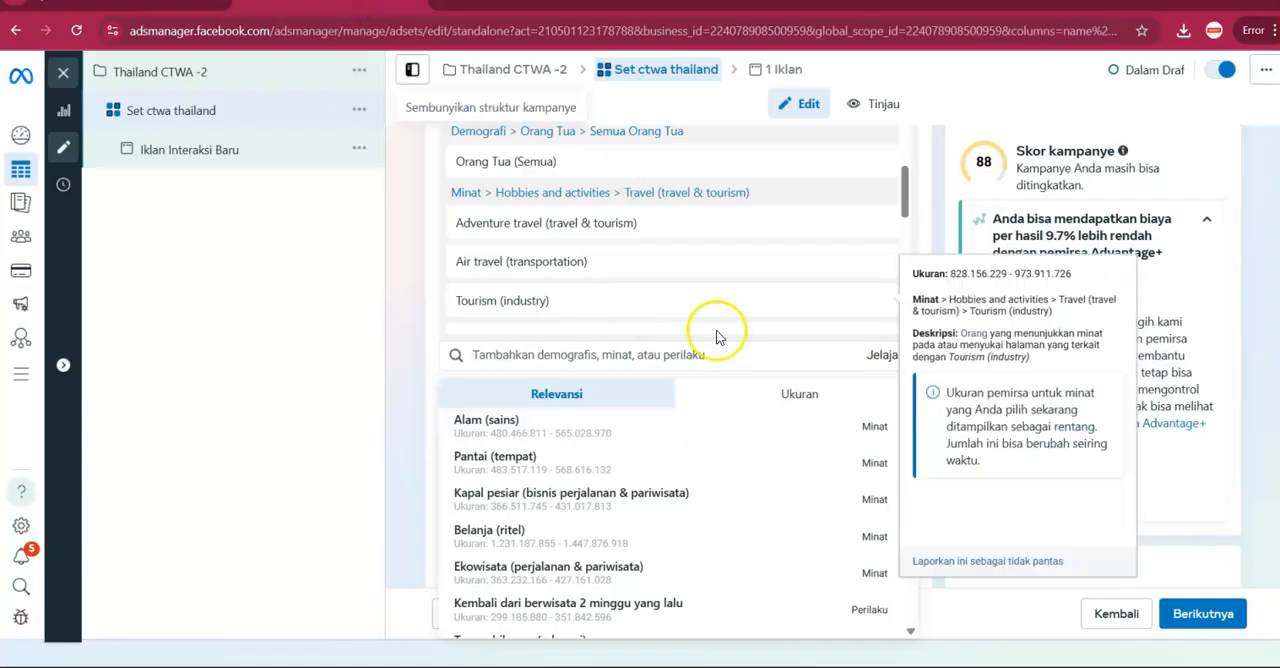
# Look through the Minat categories of the detailed targeting and check them against ChatGPT's recommended travel interests.
pyautogui.click(900, 357)
pyautogui.click(677, 418)
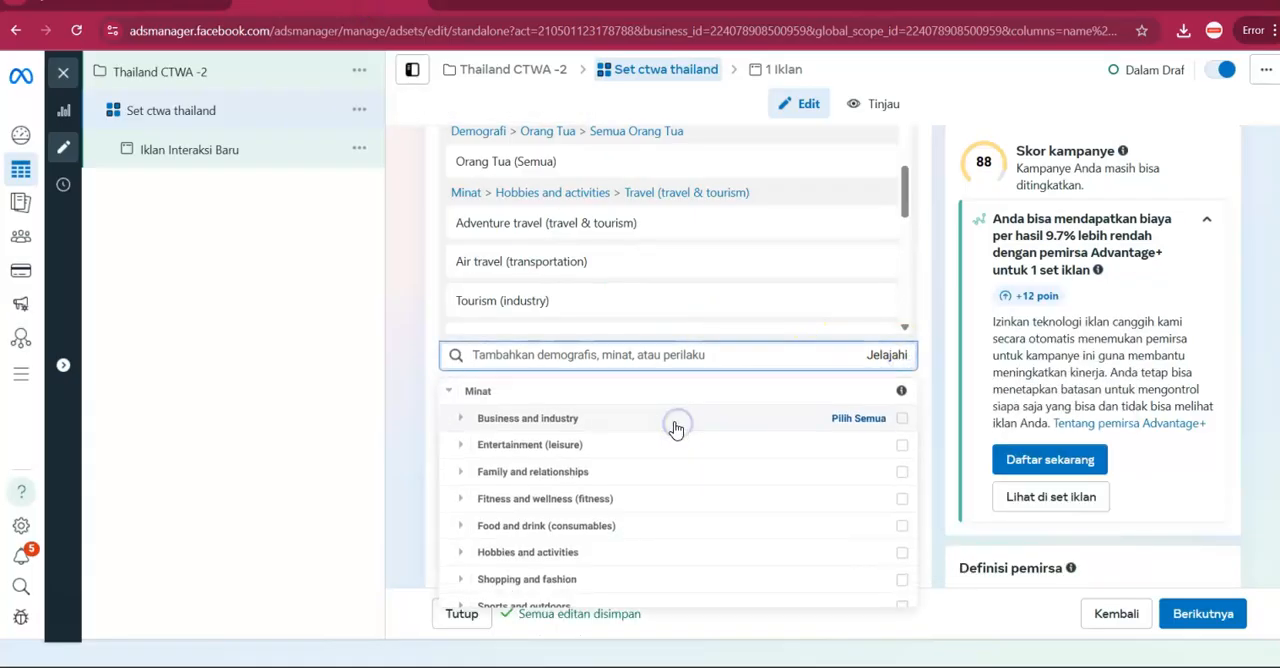
pyautogui.scroll(-1, 670, 430)
pyautogui.click(512, 9)
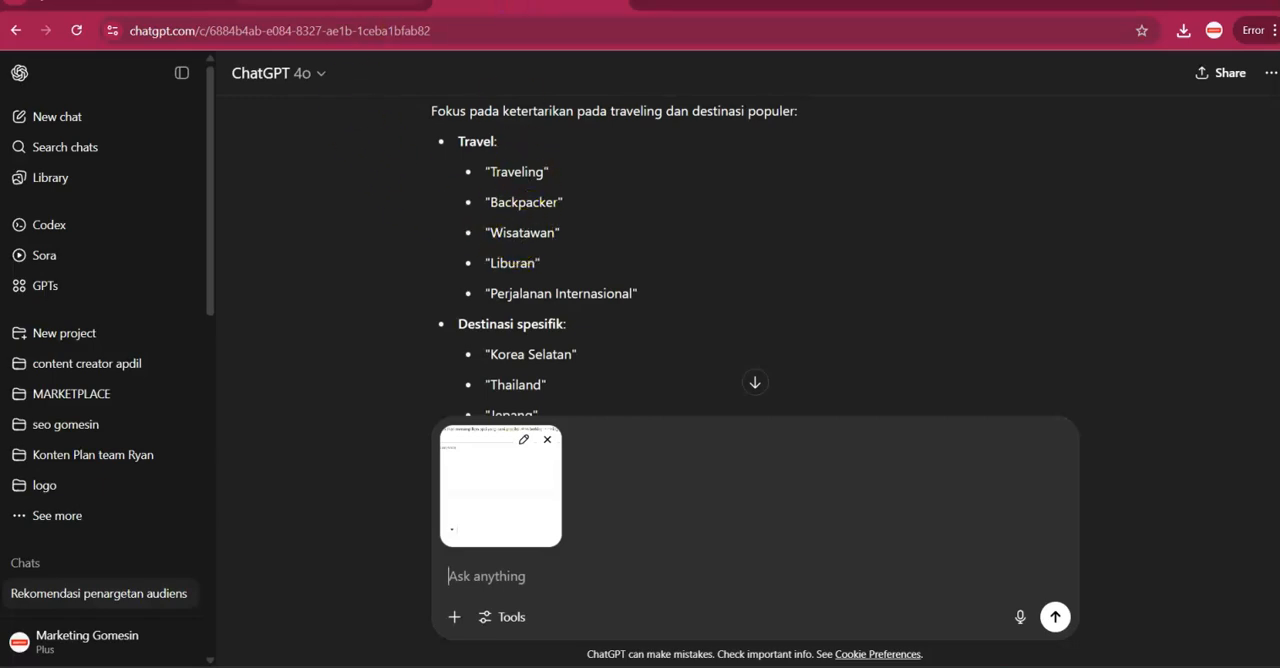
pyautogui.click(335, 5)
# Search the detailed targeting options for "backpacker" and add Backpacker (magazine).
pyautogui.click(588, 350)
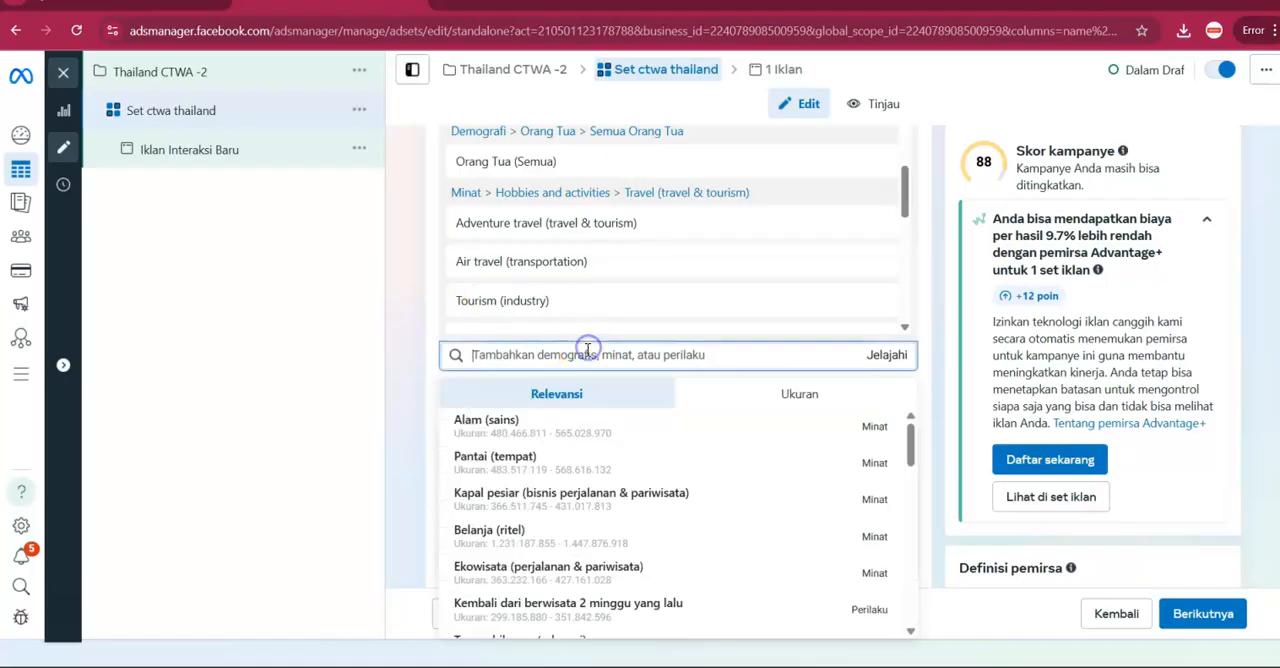
pyautogui.write('backpack')
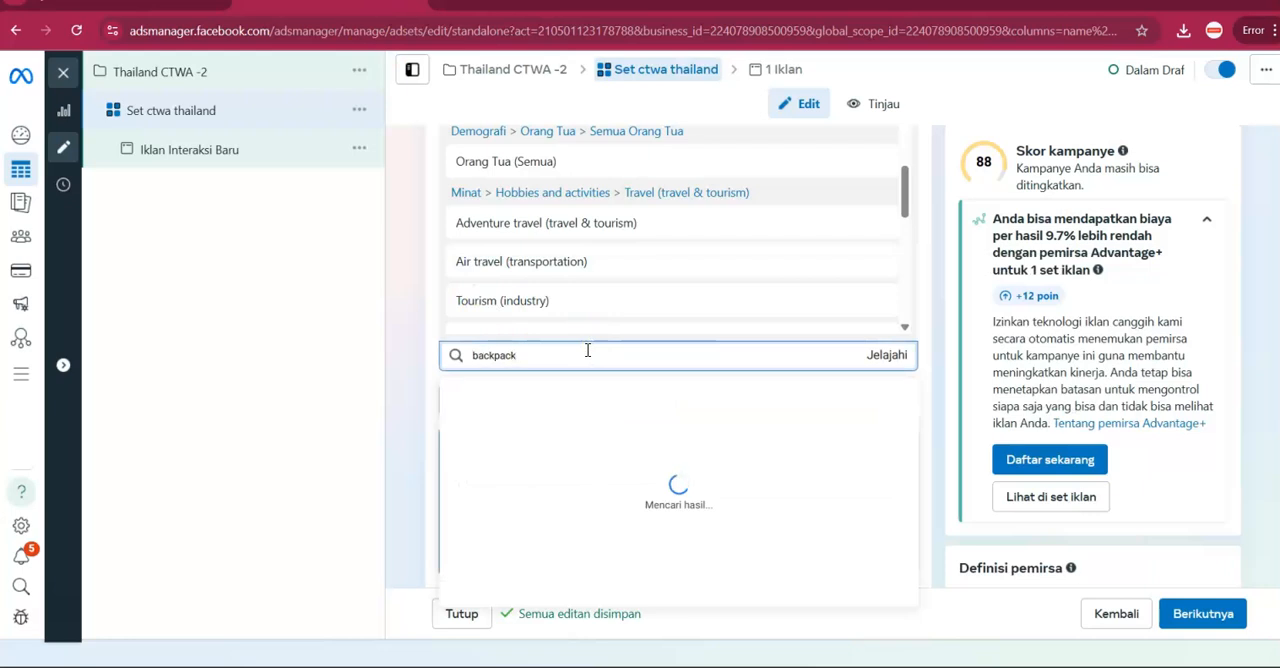
pyautogui.write('er')
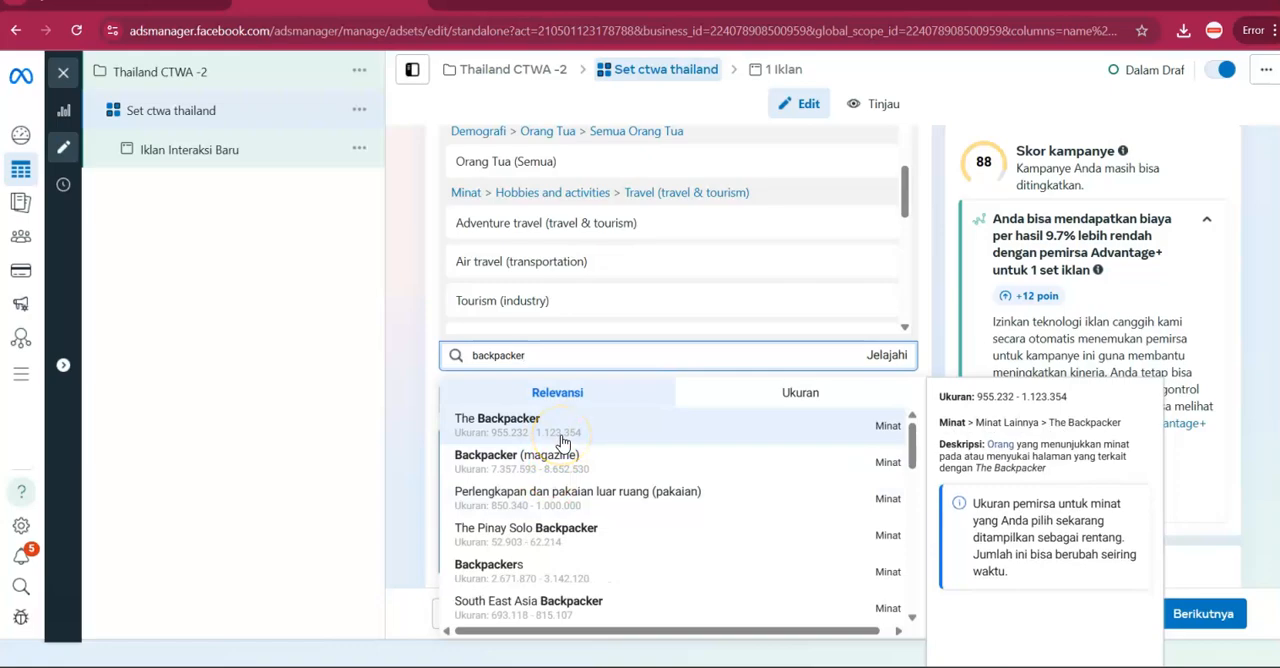
# Check ChatGPT's travel interest list, then search the detailed targeting for "wisatawan" and look through the suggestions.
pyautogui.click(492, 3)
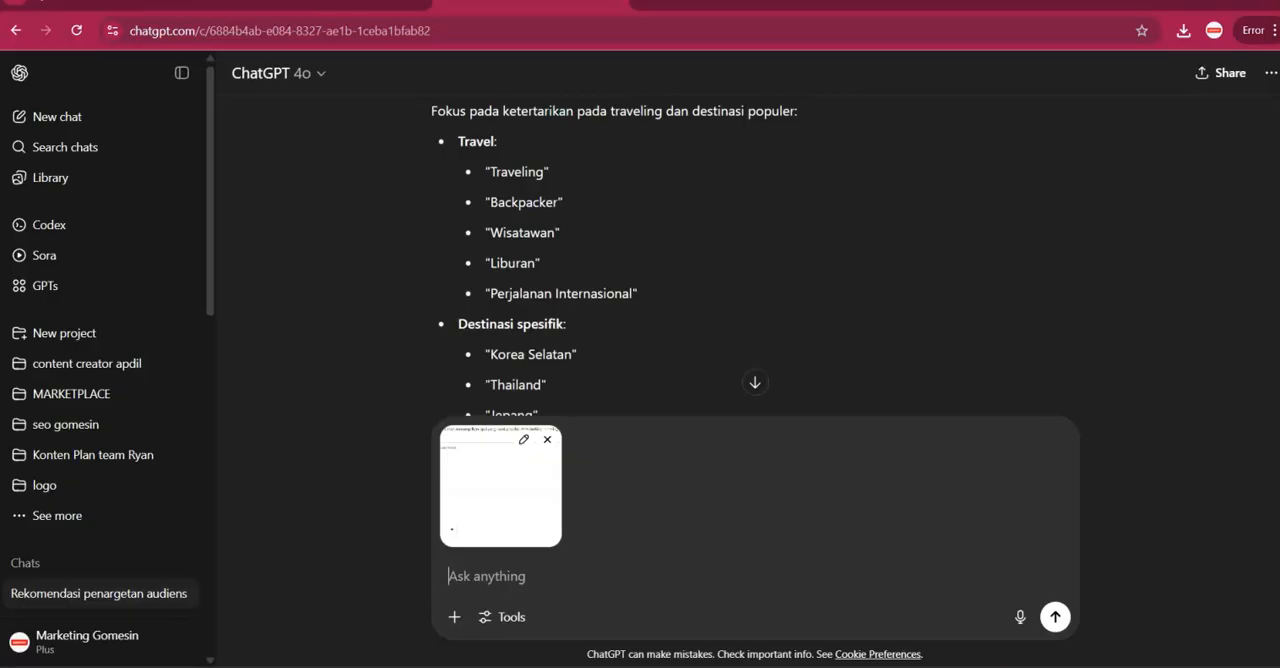
pyautogui.click(340, 3)
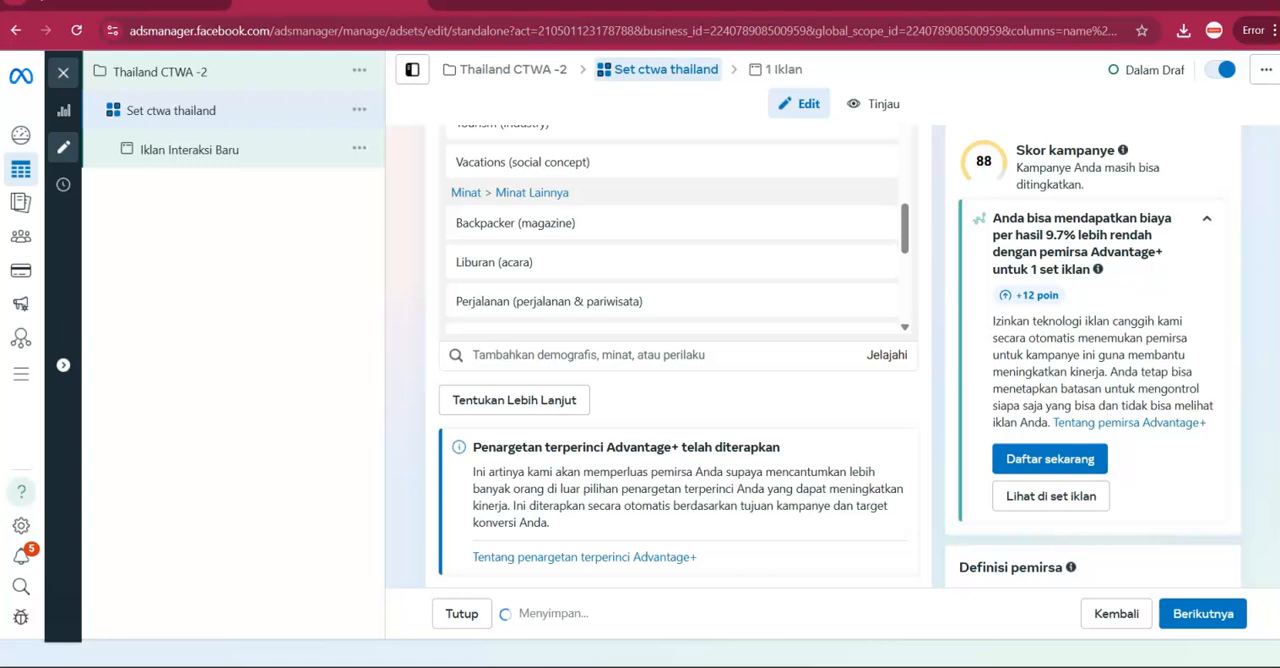
pyautogui.click(614, 353)
pyautogui.write('wisatawan')
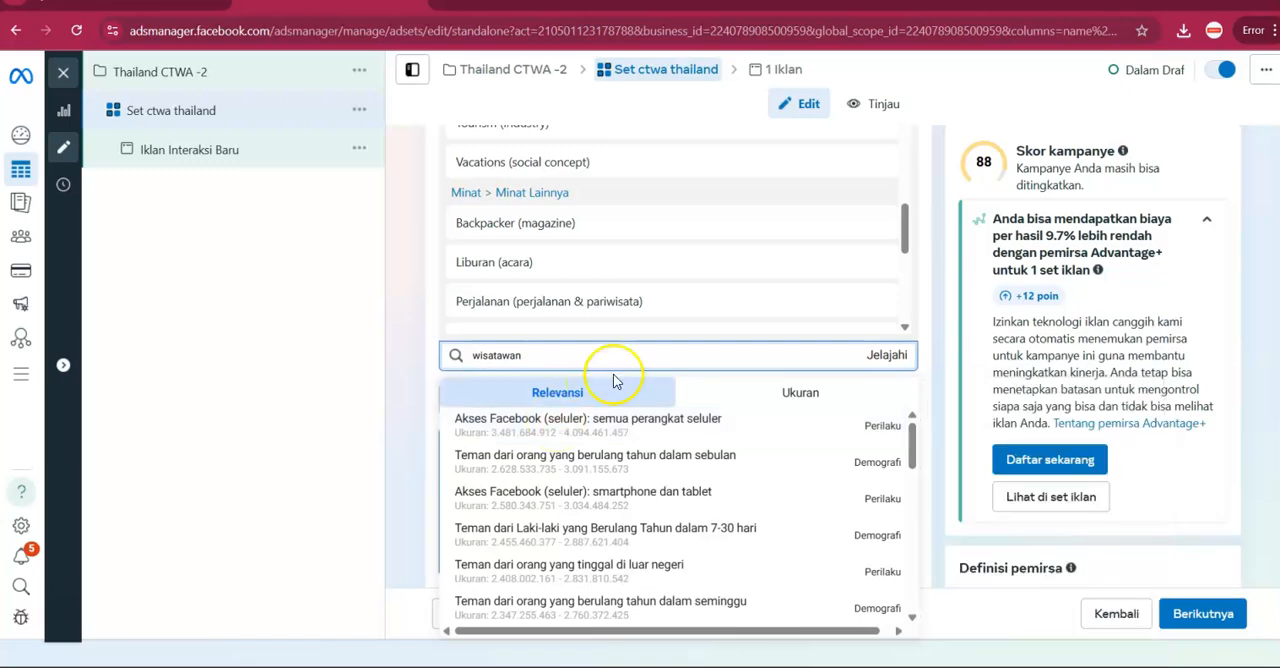
pyautogui.scroll(-2, 537, 445)
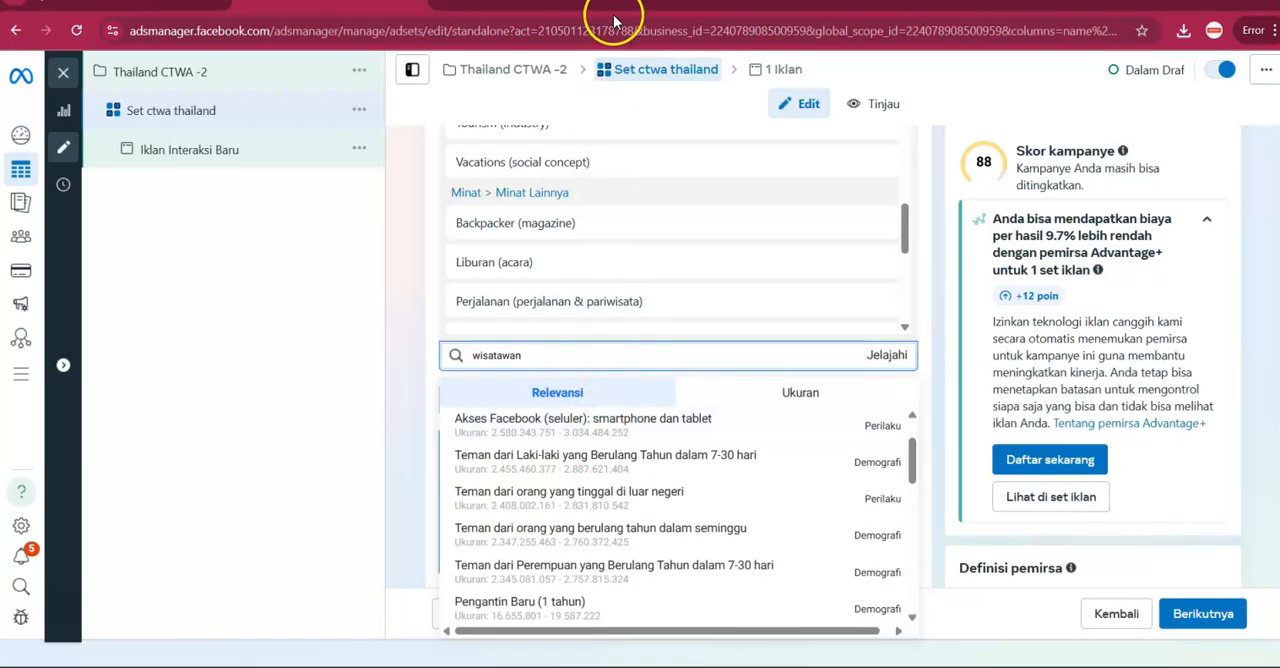
# Check ChatGPT's travel interest list again and search the detailed targeting for "peralanan internation".
pyautogui.click(614, 6)
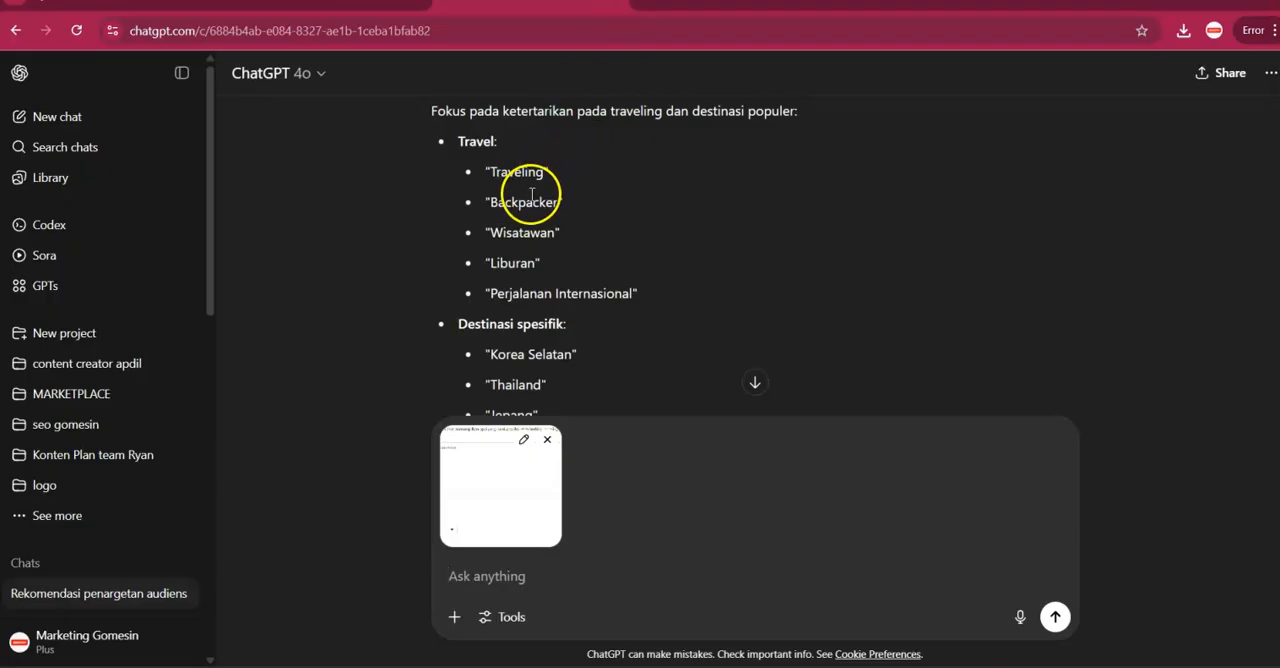
pyautogui.click(364, 7)
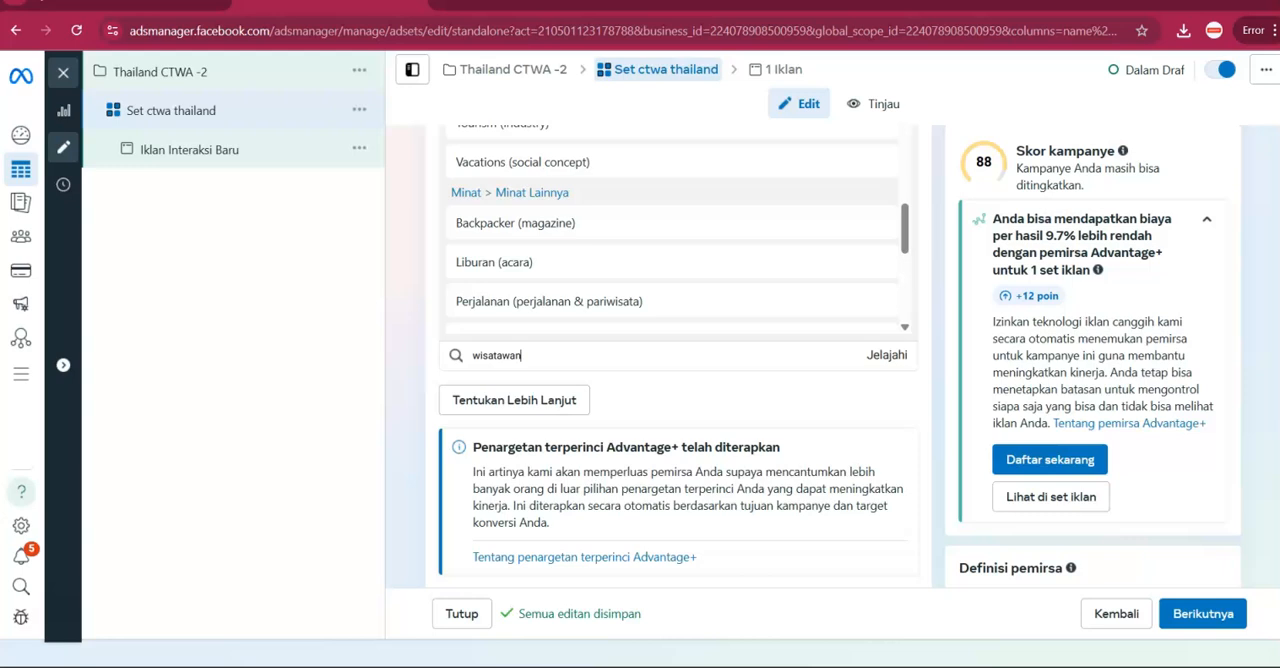
pyautogui.click(530, 355)
pyautogui.write('peralanan internation')
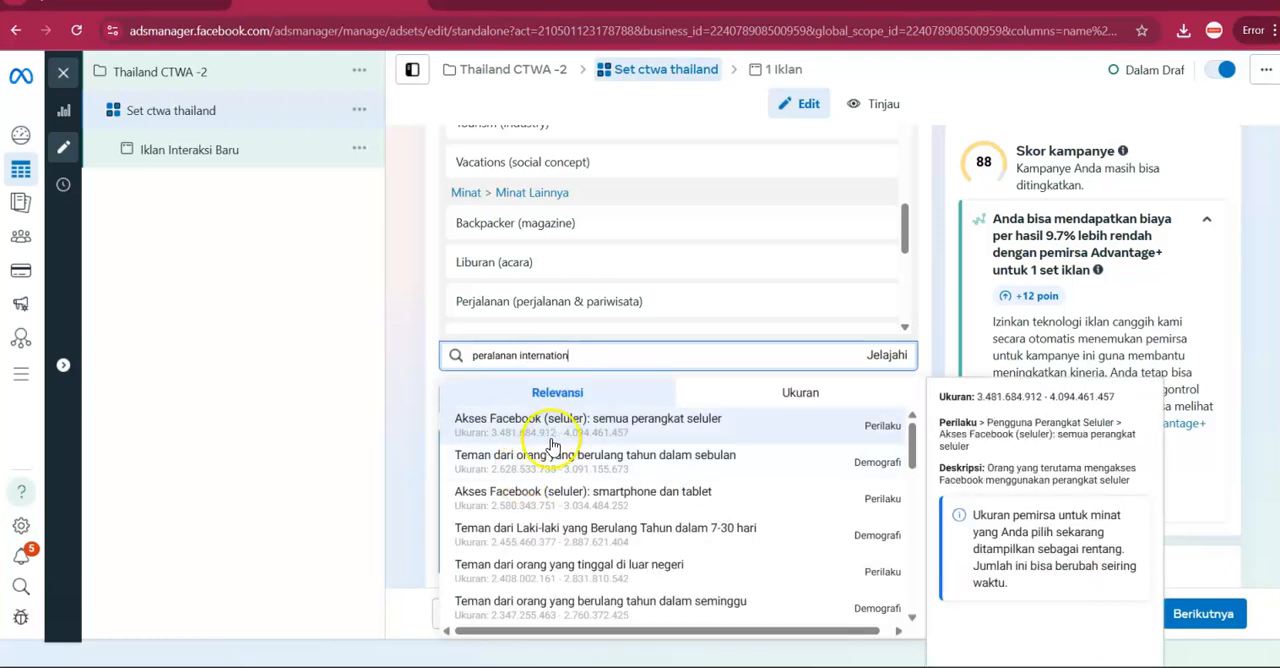
# Clear the detailed targeting search and look through the default suggestions for more travel-related interests.
pyautogui.click(576, 357)
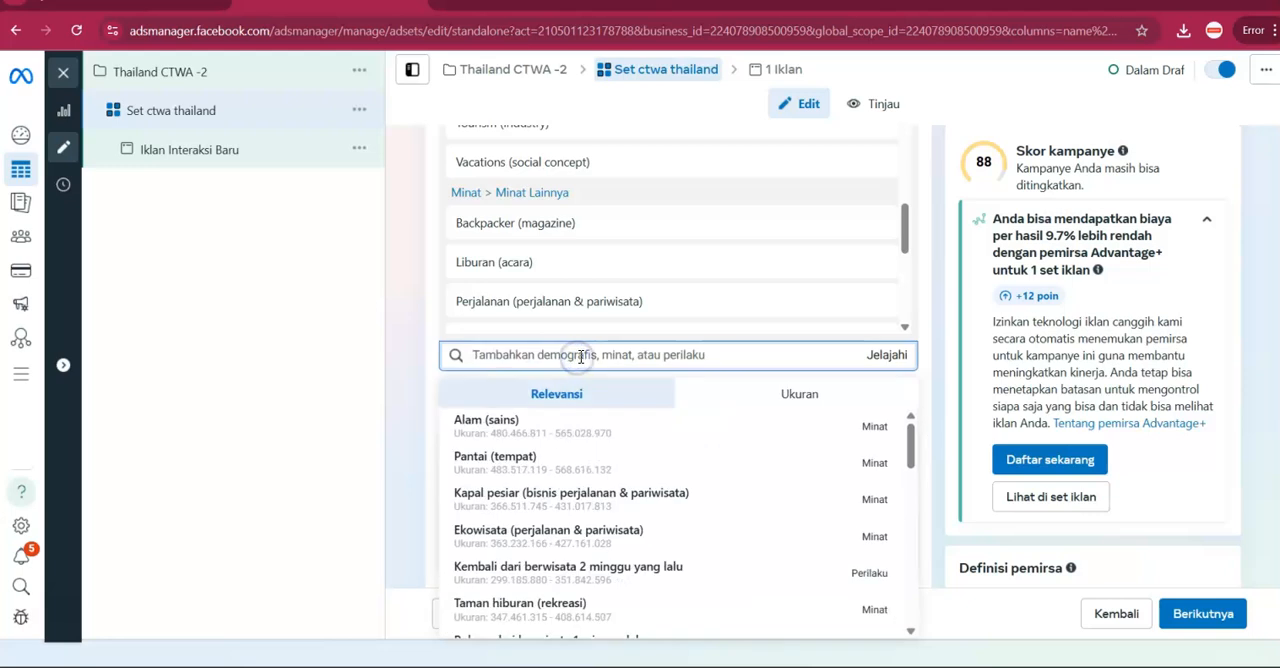
pyautogui.scroll(-4, 546, 480)
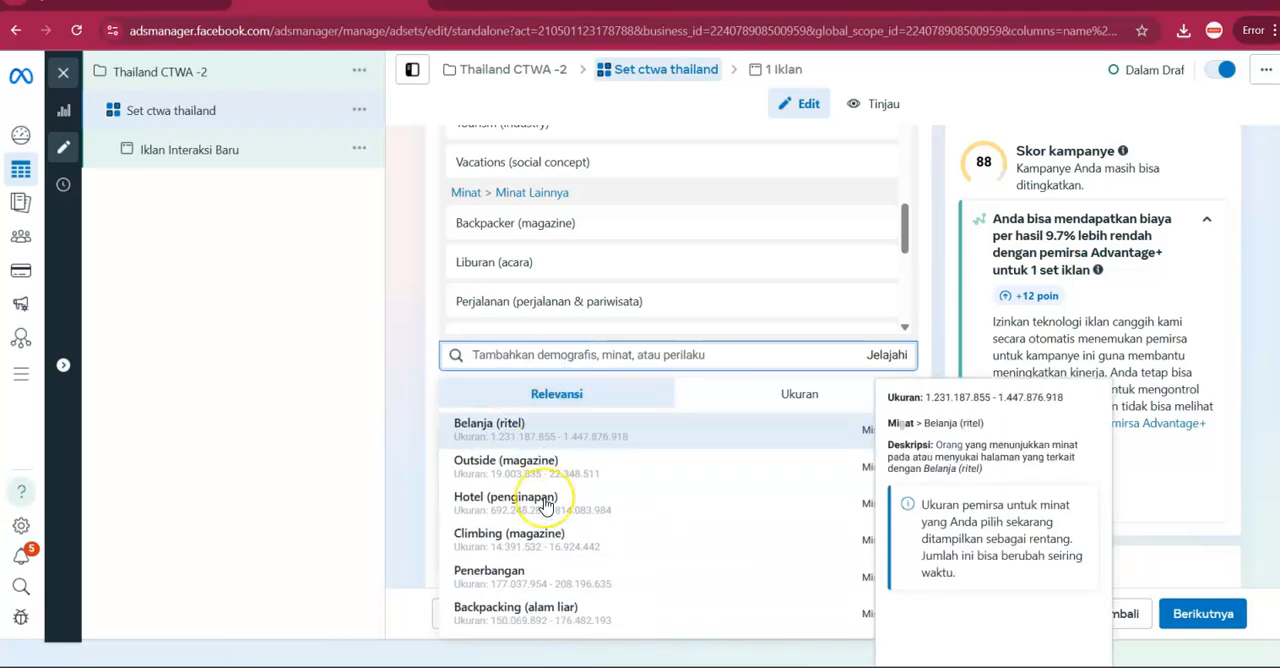
pyautogui.scroll(-8, 546, 507)
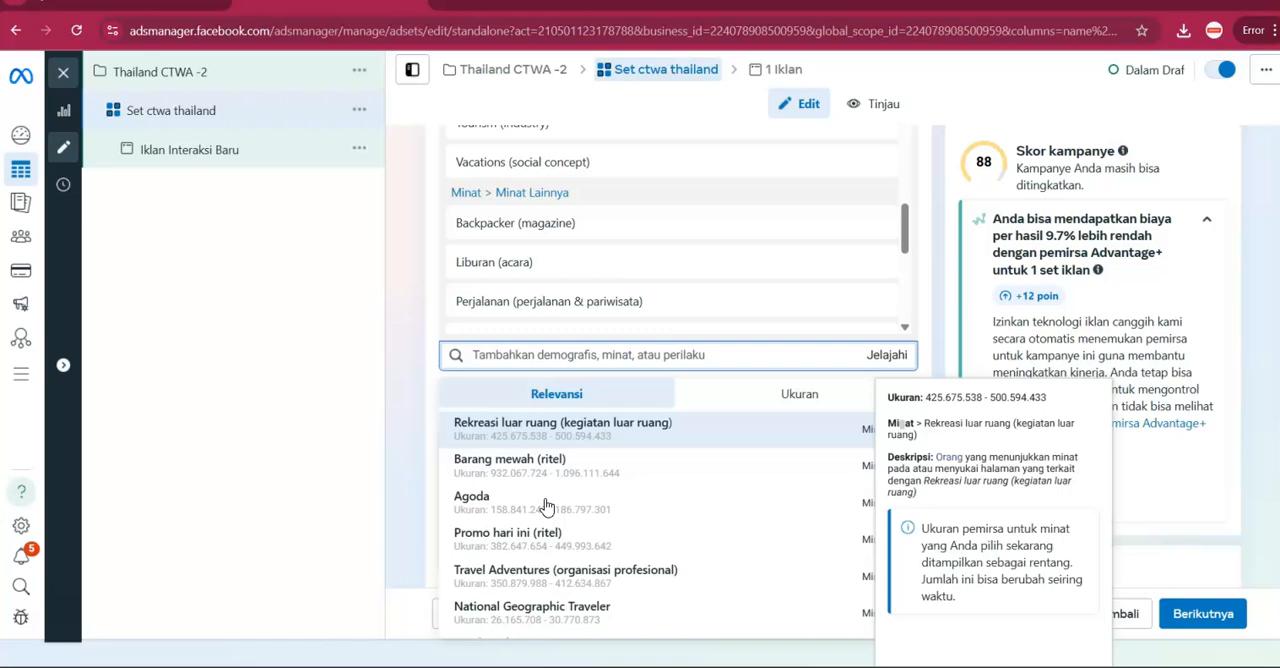
pyautogui.scroll(-2, 546, 507)
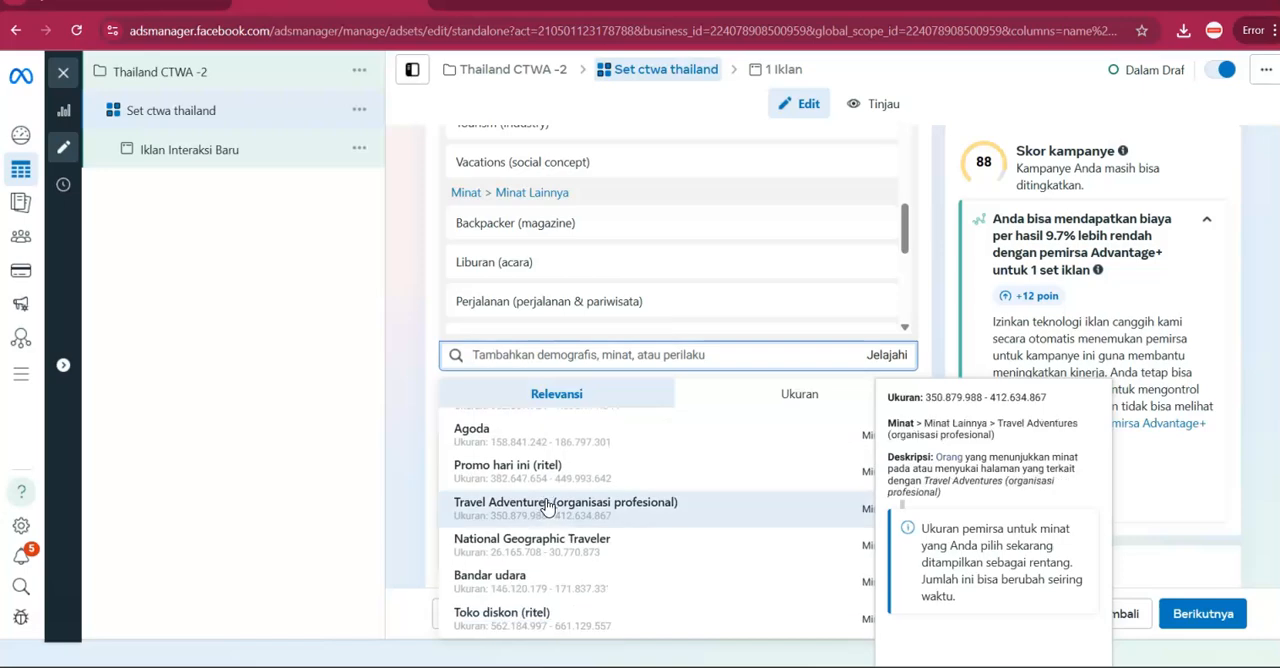
# Check ChatGPT's specific destination suggestions, then search the detailed targeting for "korea" and add Korea Selatan.
pyautogui.click(530, 3)
pyautogui.scroll(-2, 537, 246)
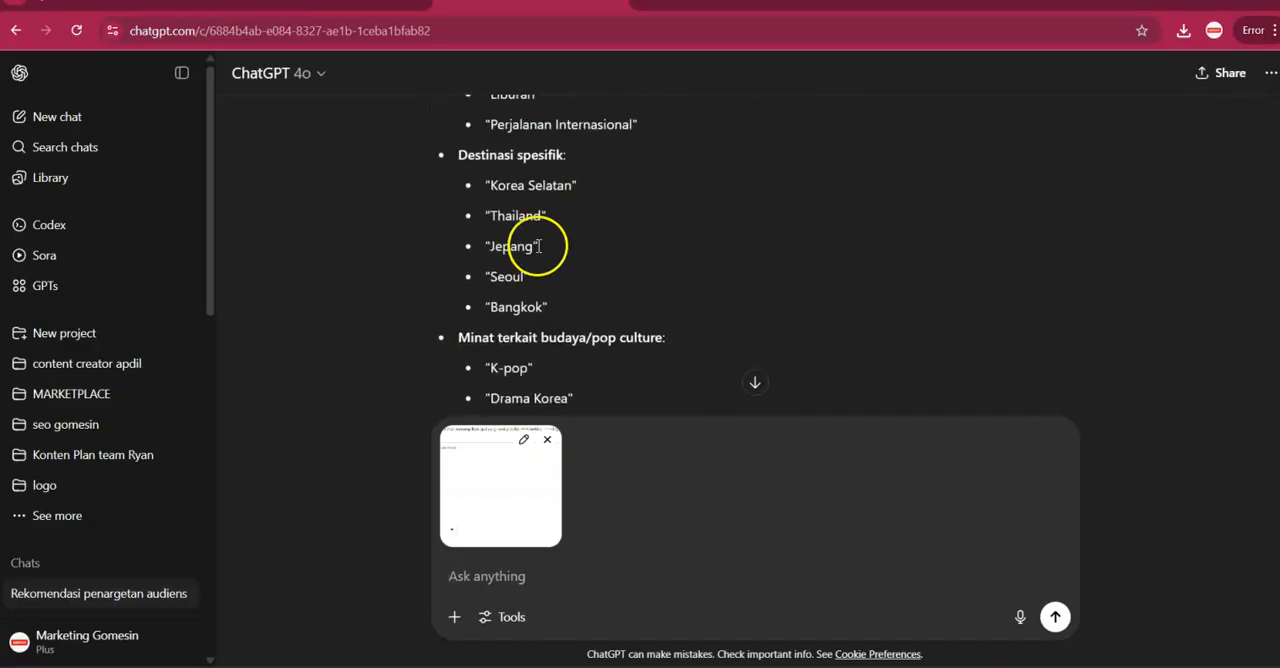
pyautogui.scroll(1, 535, 254)
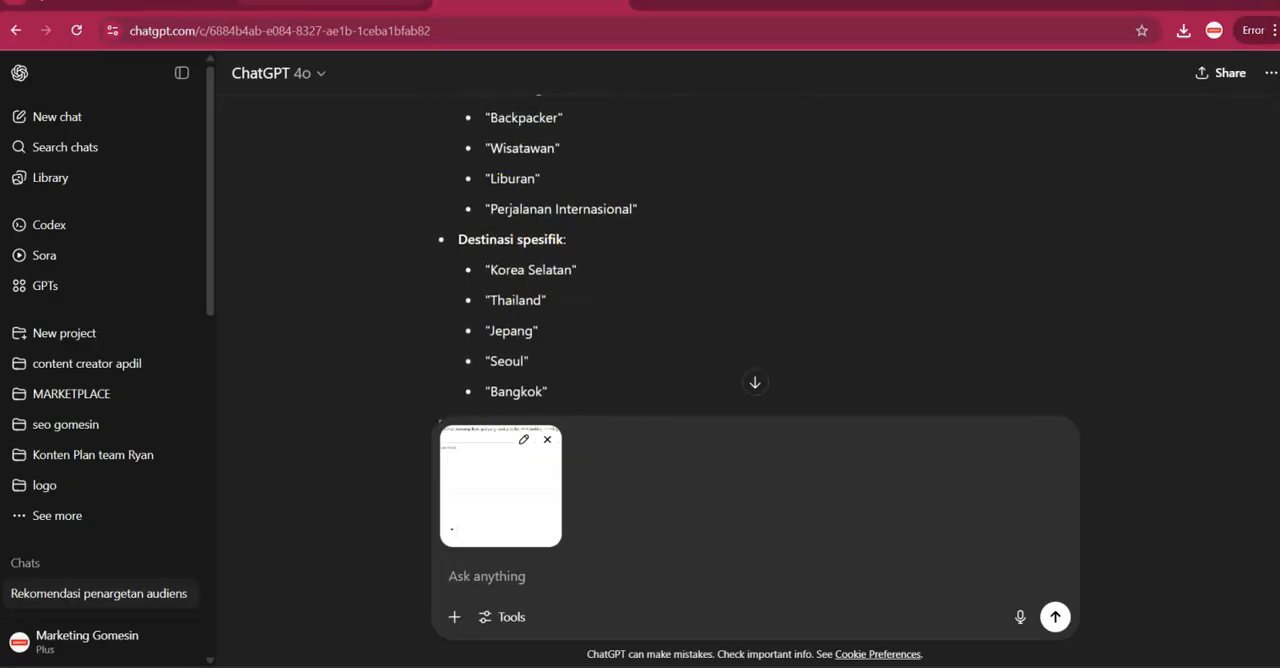
pyautogui.click(345, 3)
pyautogui.click(538, 354)
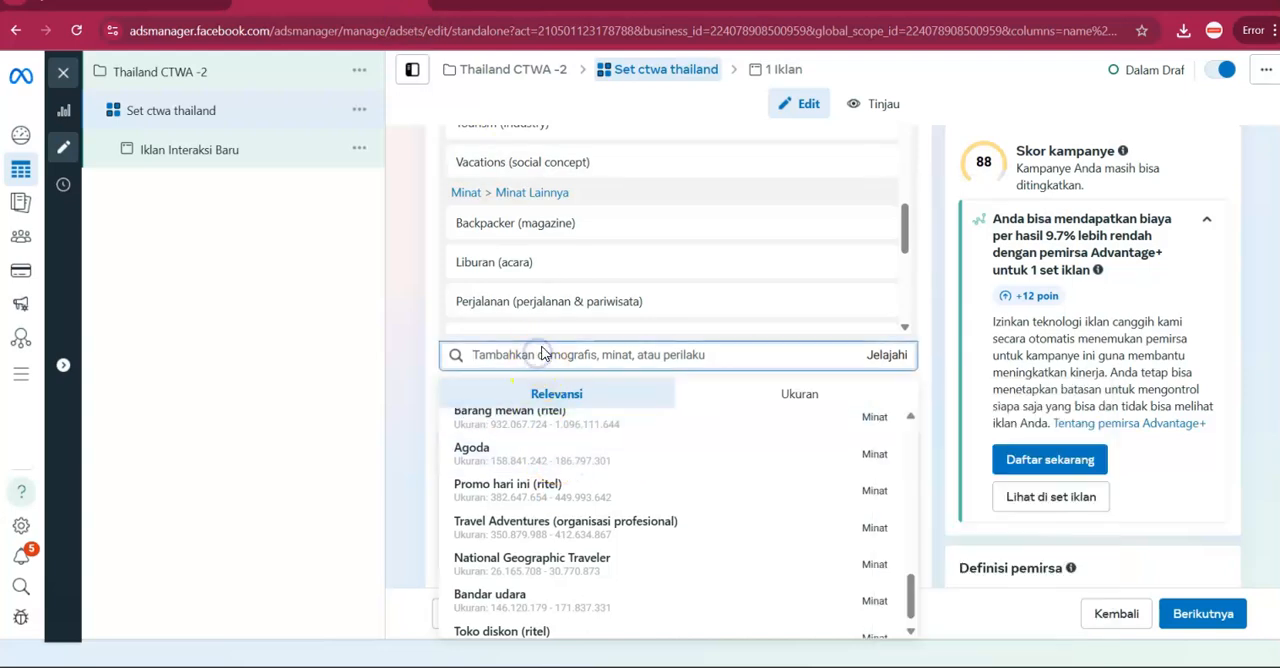
pyautogui.write('korea')
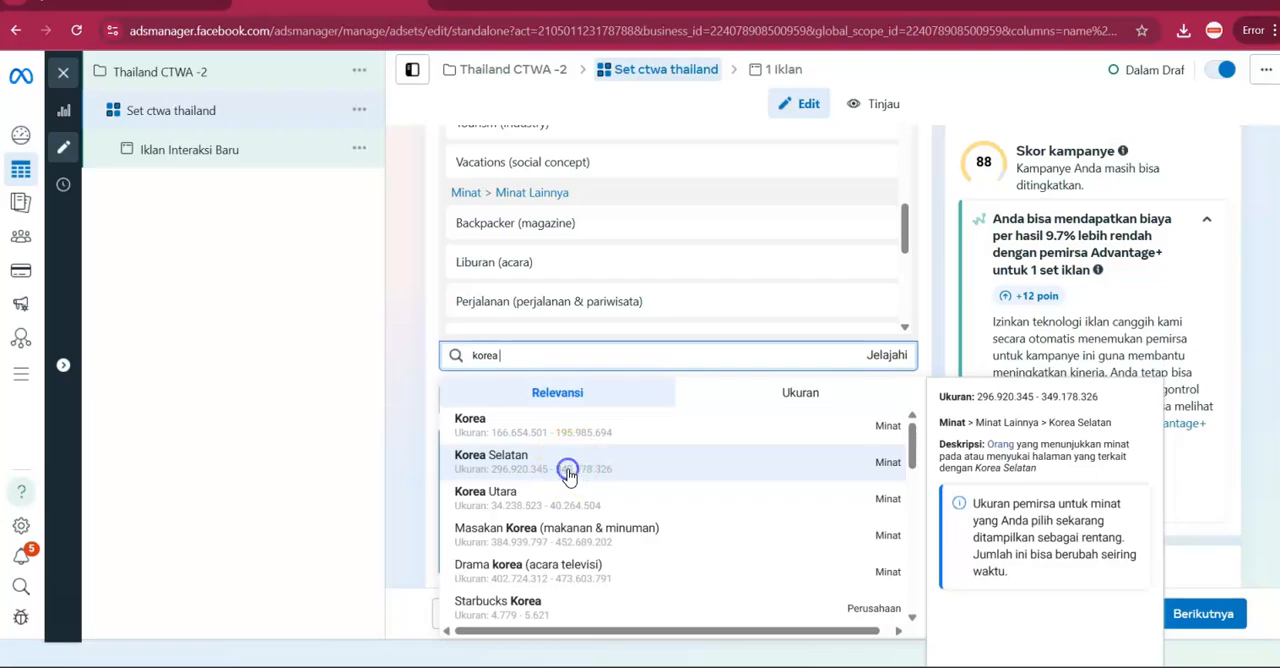
# Check ChatGPT's destination list again, then search the detailed targeting for "thailand" and add Thailand (tempat).
pyautogui.click(532, 3)
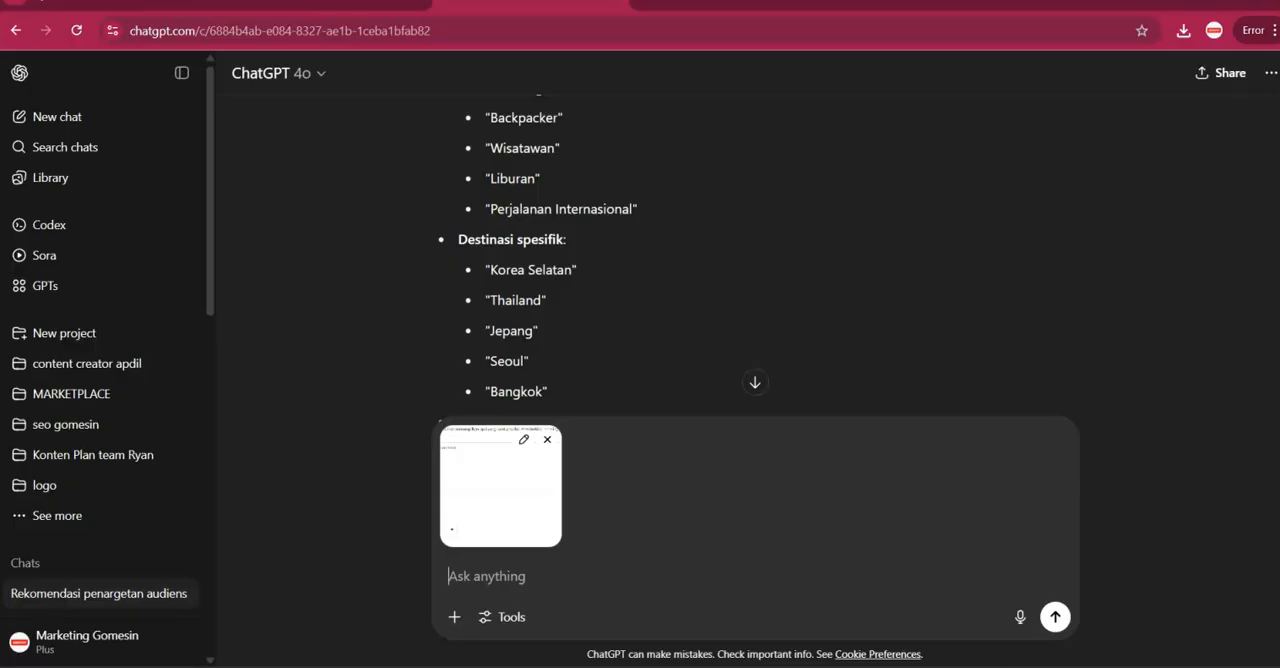
pyautogui.click(335, 3)
pyautogui.click(537, 354)
pyautogui.write('thailand')
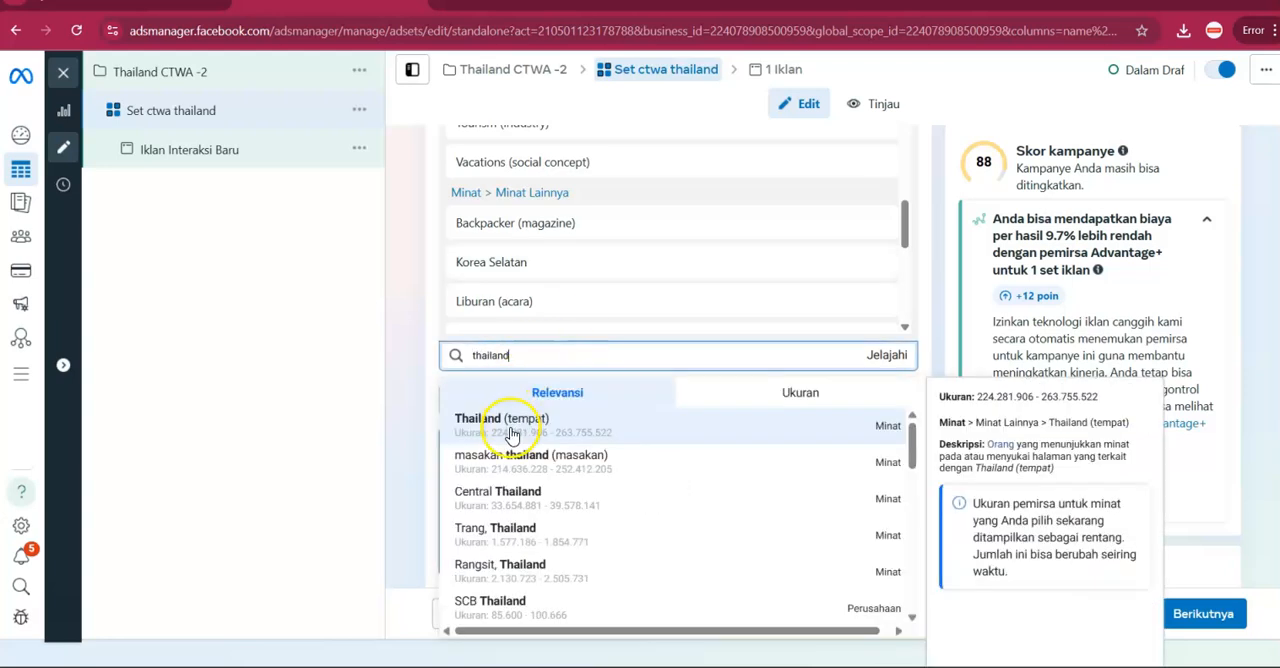
pyautogui.click(510, 430)
# Remove Korea Selatan from the selected detailed targeting interests and close the suggestions.
pyautogui.scroll(-5, 560, 325)
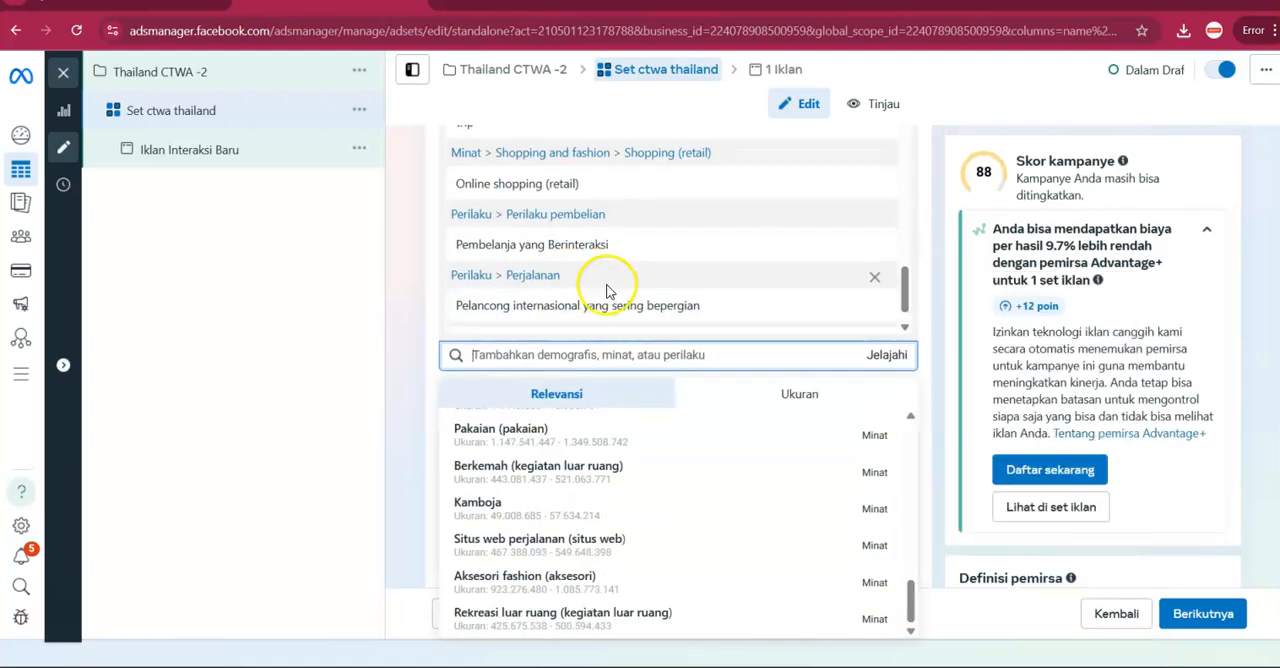
pyautogui.scroll(4, 610, 285)
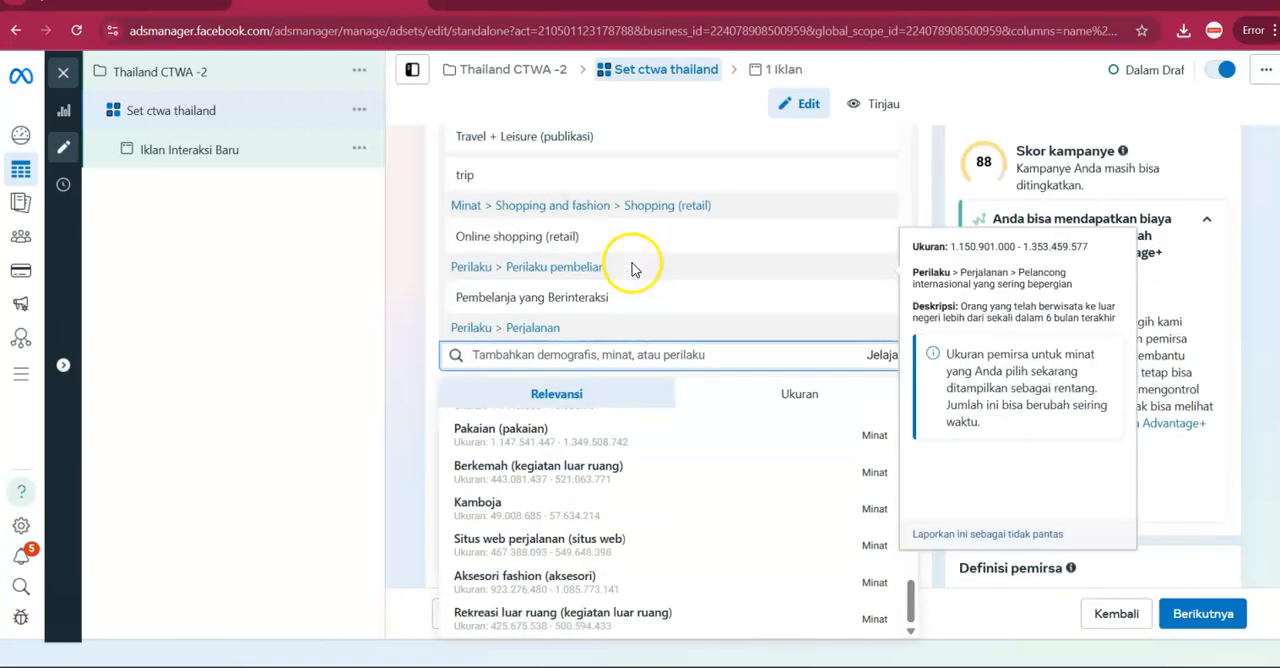
pyautogui.scroll(-2, 630, 268)
pyautogui.scroll(5, 630, 268)
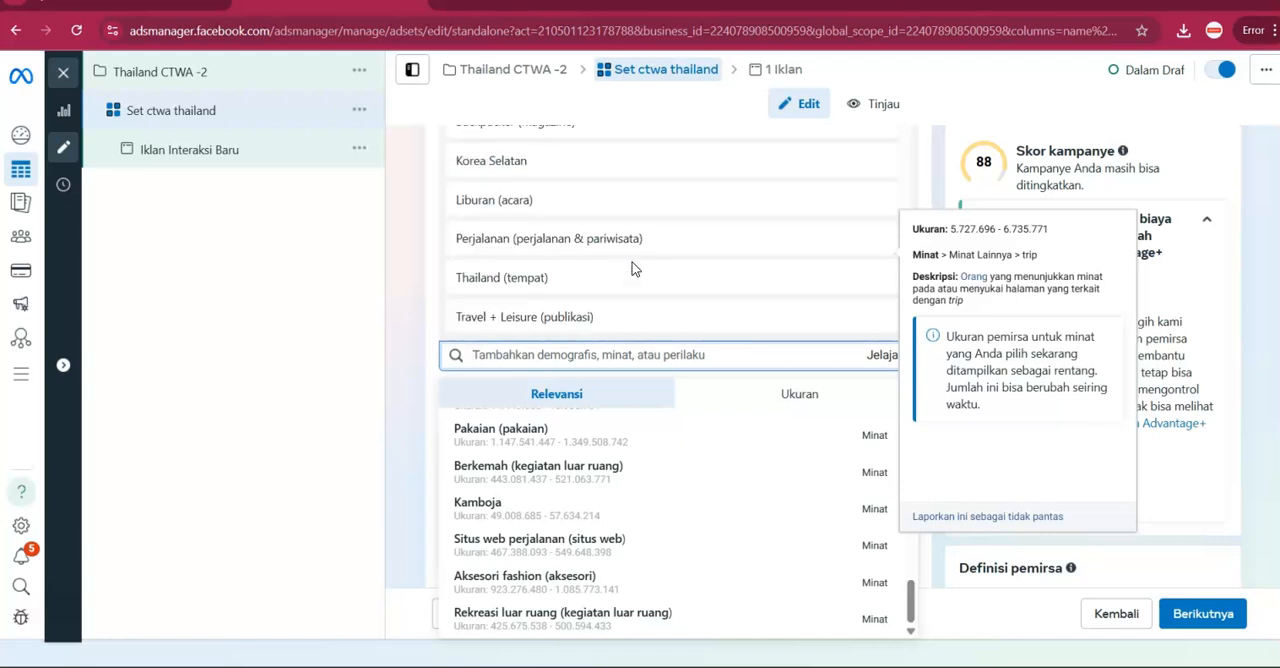
pyautogui.scroll(-1, 630, 268)
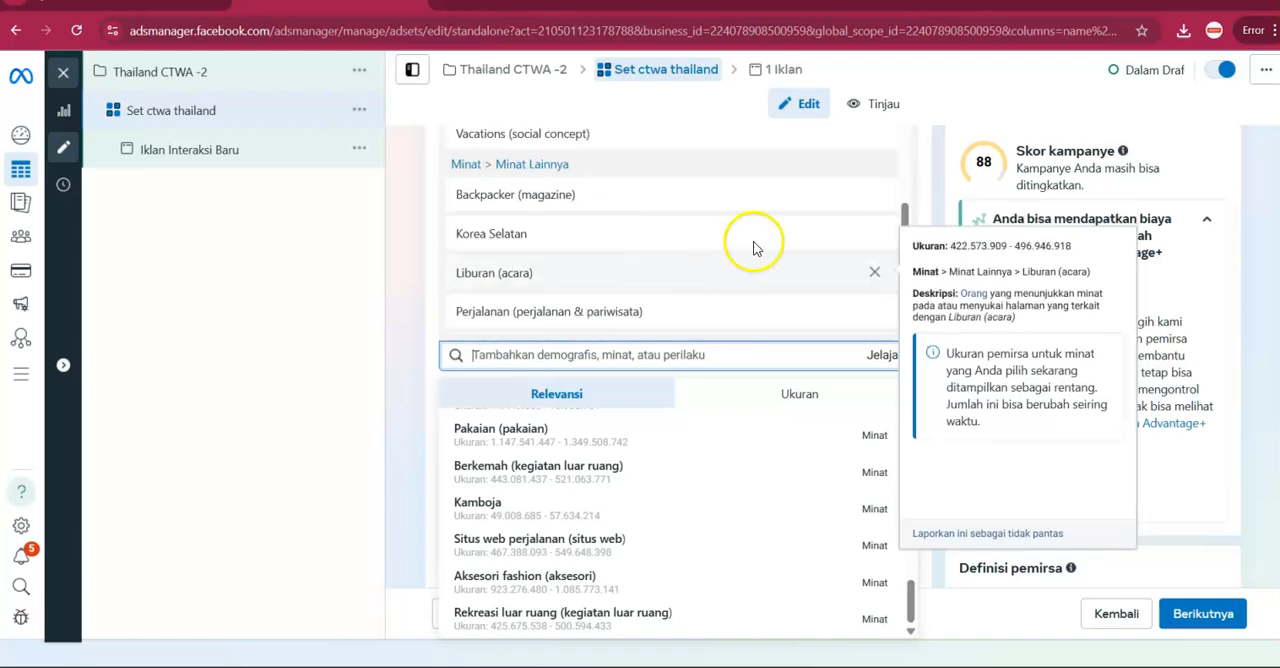
pyautogui.click(877, 234)
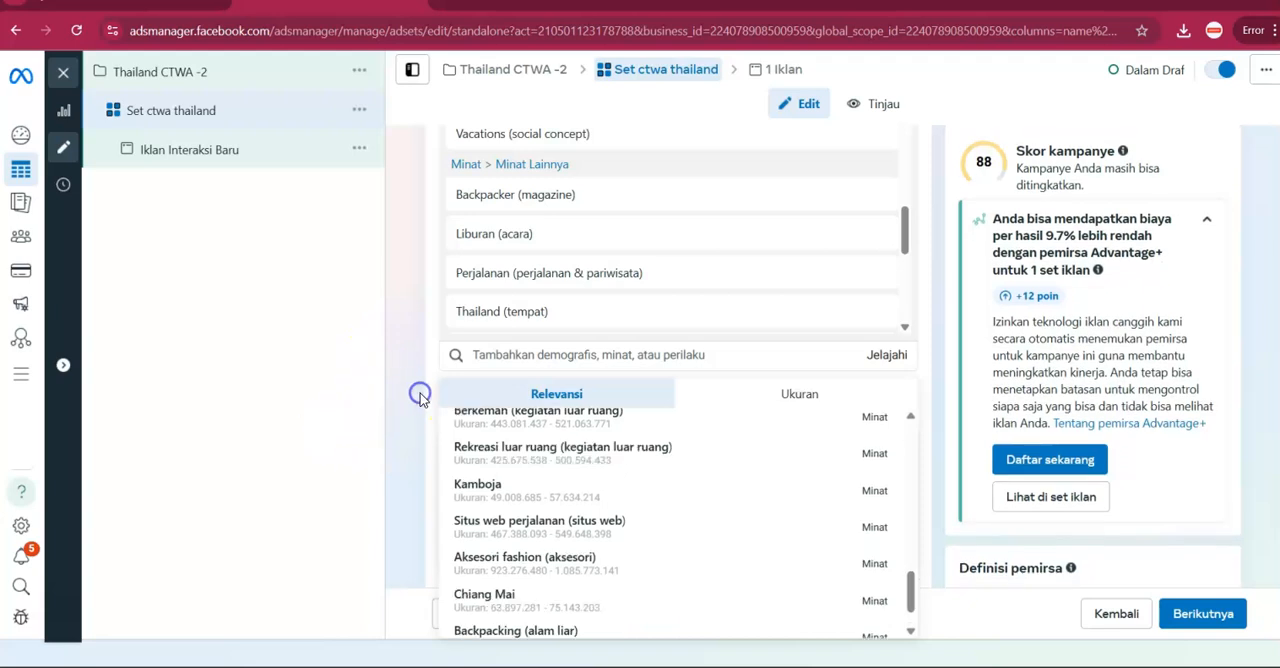
pyautogui.click(588, 397)
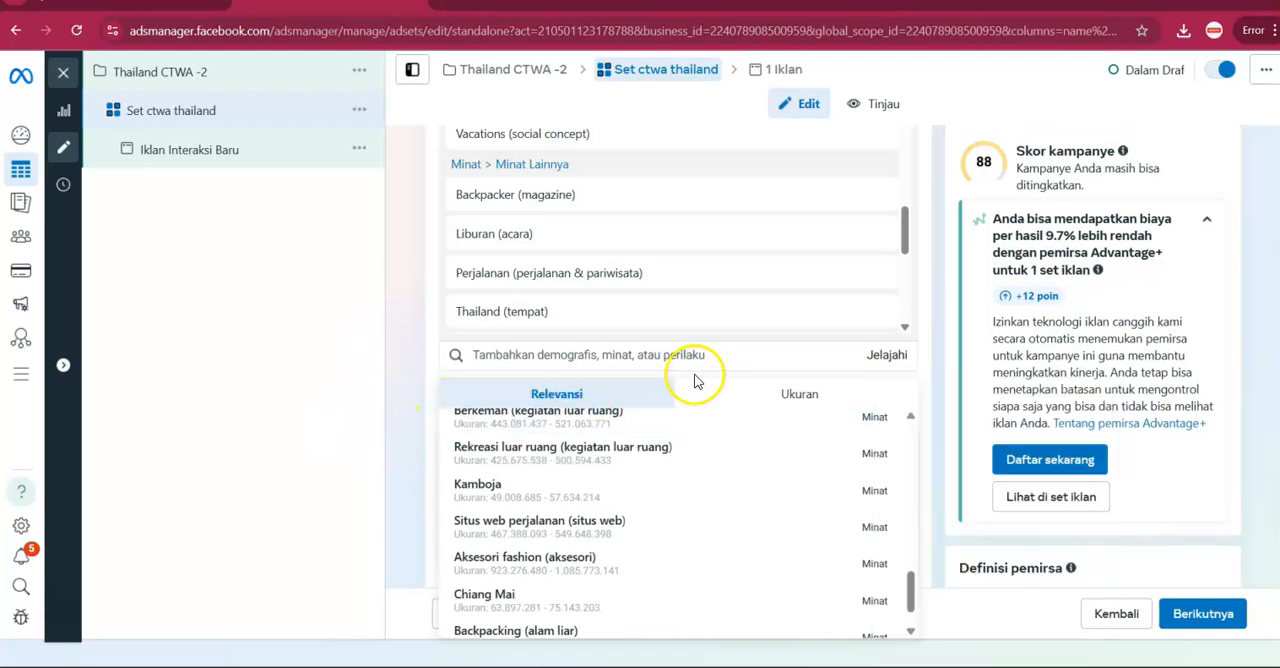
pyautogui.click(394, 383)
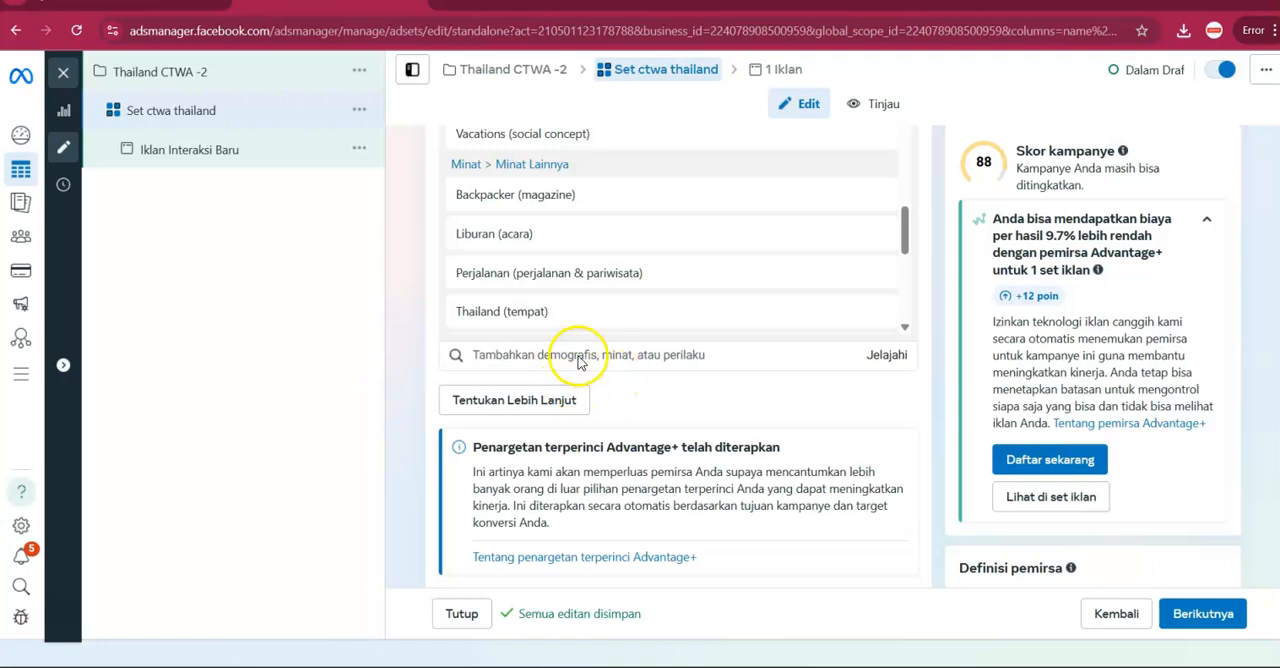
# Review the ad set's custom audience, location, age, detailed targeting and audience definition, and compare them with ChatGPT's recommendations.
pyautogui.scroll(-2, 640, 410)
pyautogui.scroll(2, 860, 390)
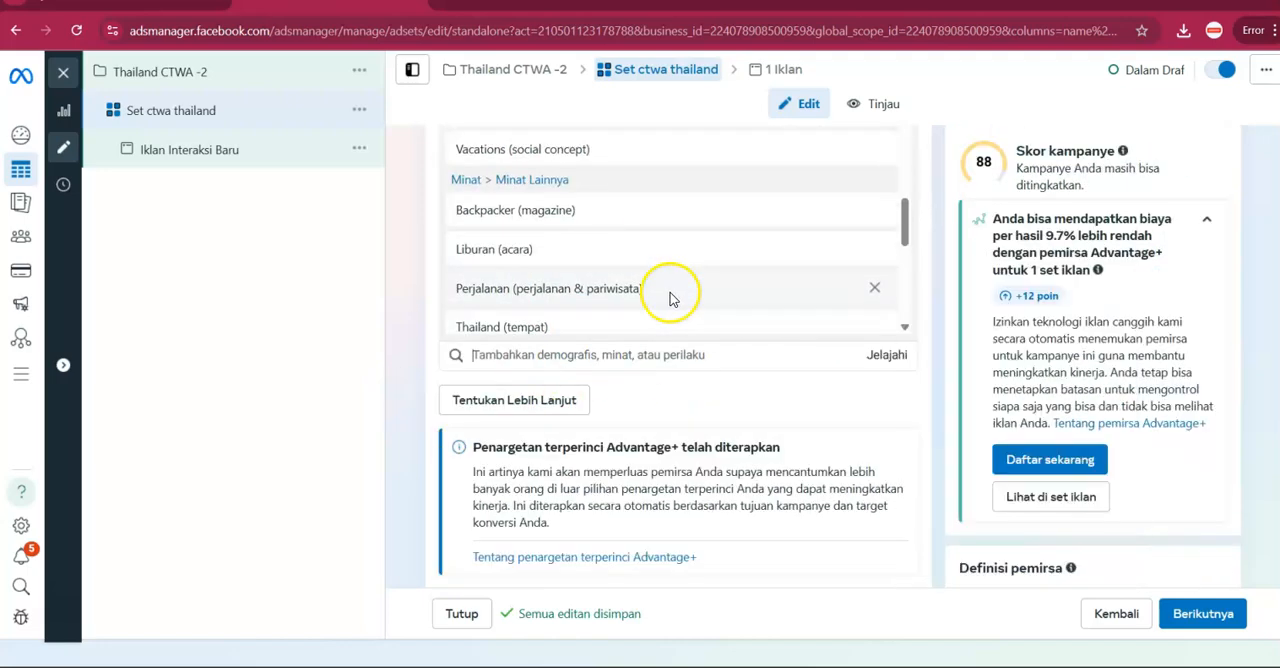
pyautogui.scroll(5, 666, 294)
pyautogui.scroll(3, 705, 410)
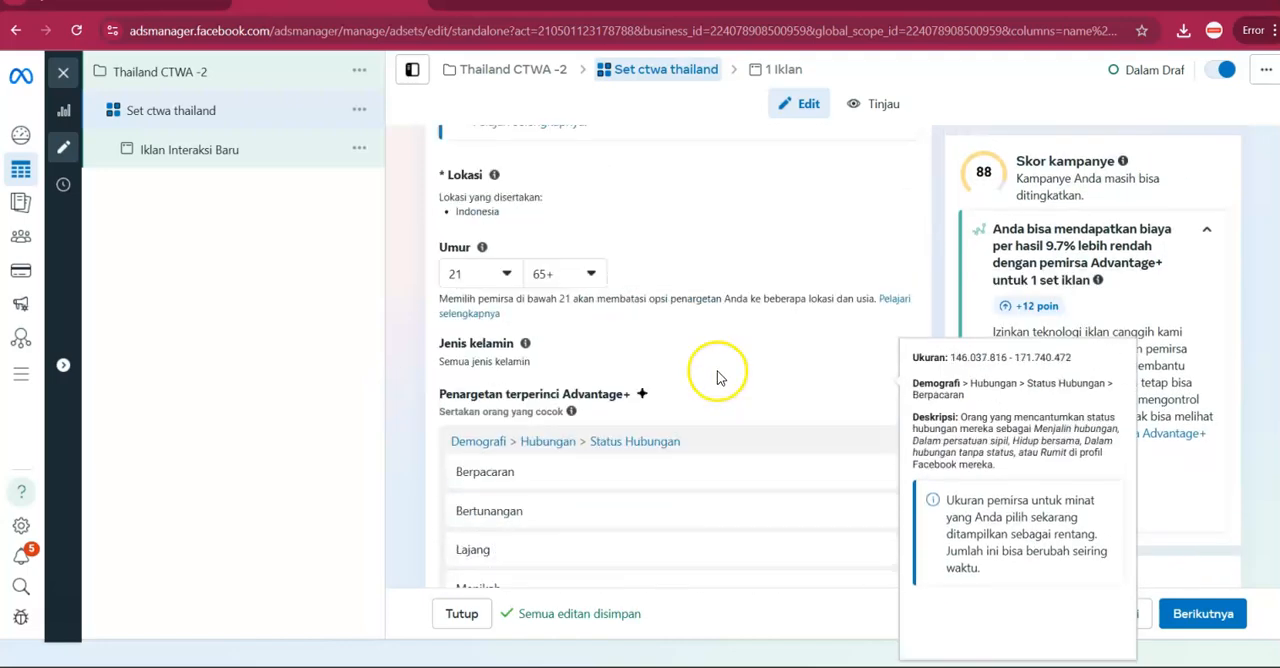
pyautogui.scroll(6, 722, 376)
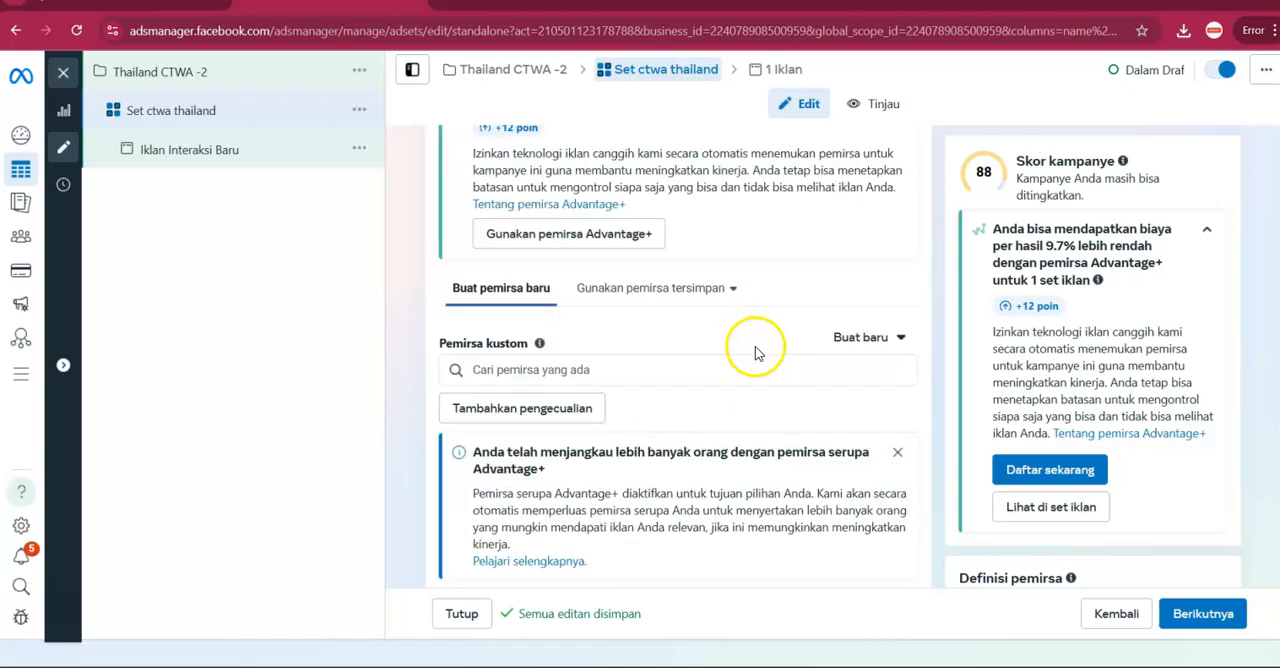
pyautogui.scroll(-2, 685, 300)
pyautogui.scroll(-8, 691, 372)
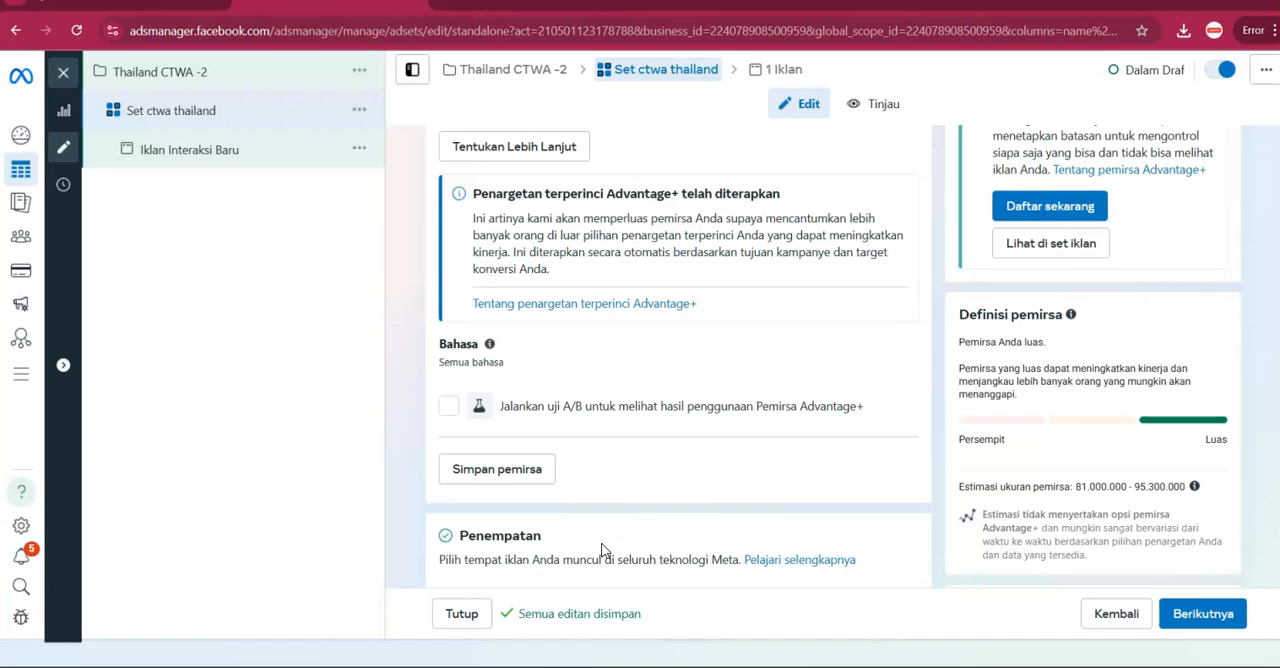
pyautogui.click(524, 6)
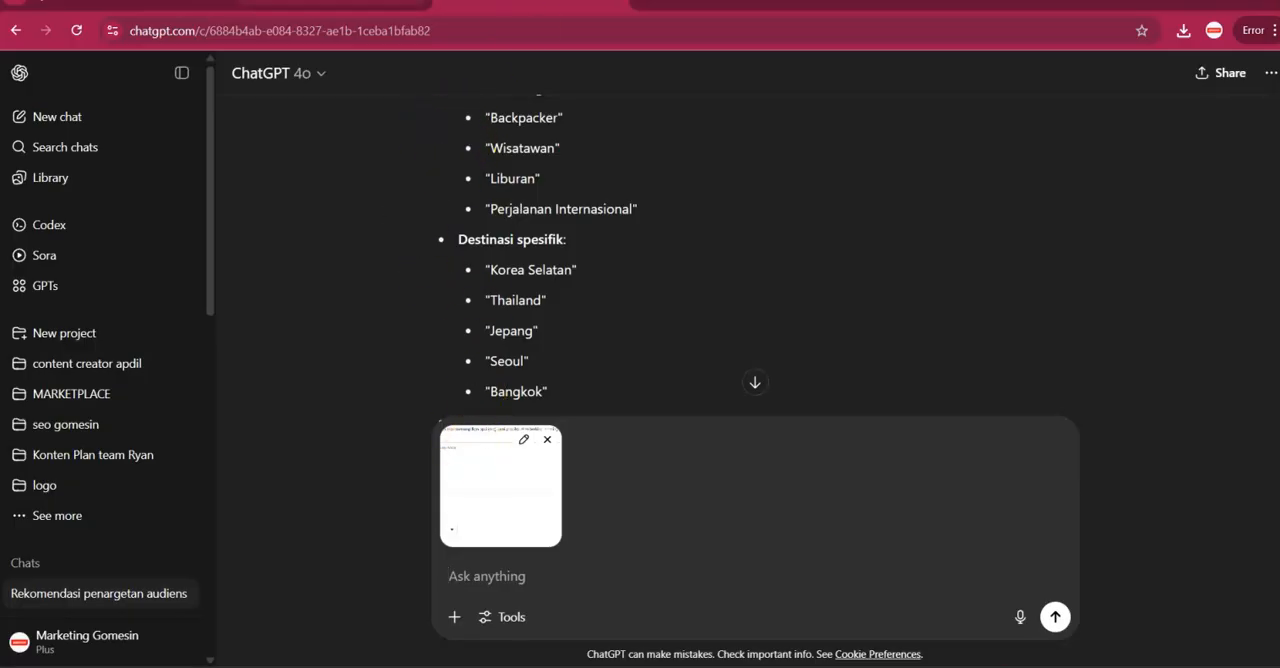
pyautogui.click(330, 4)
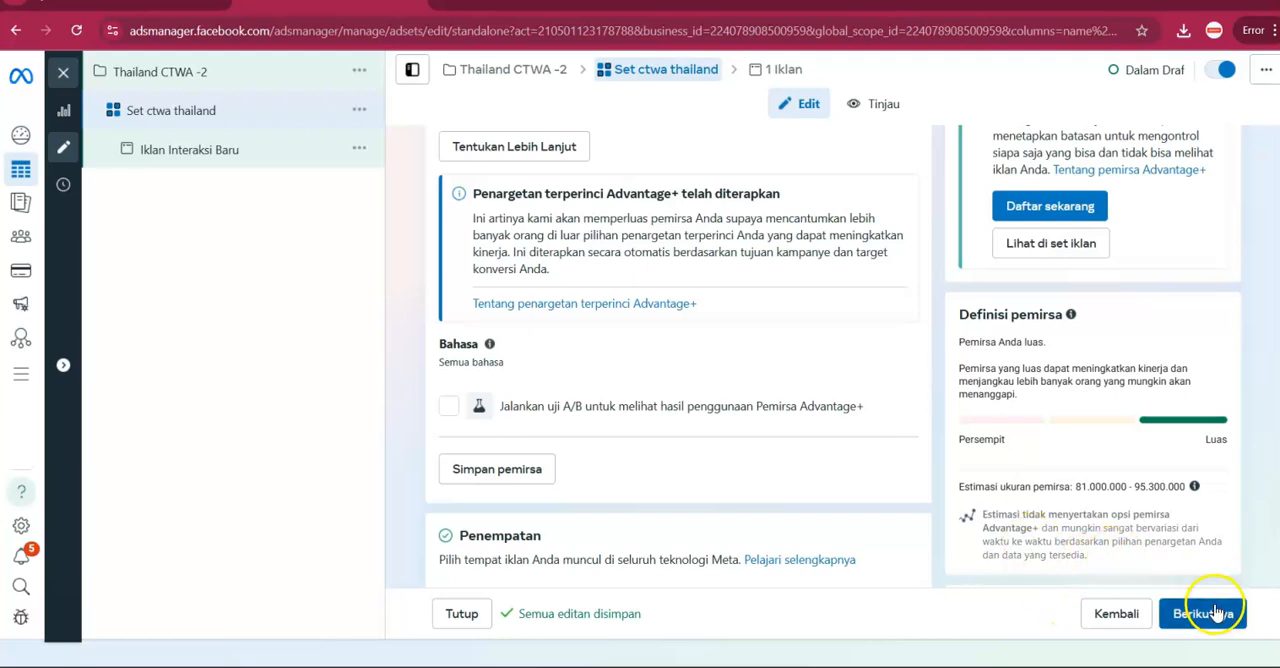
# Switch the ad set to manual placements and exclude Audience Network and Messenger, leaving Facebook and Instagram selected.
pyautogui.scroll(-2, 604, 468)
pyautogui.scroll(3, 1023, 551)
pyautogui.scroll(-3, 604, 490)
pyautogui.click(893, 476)
pyautogui.scroll(-1, 728, 540)
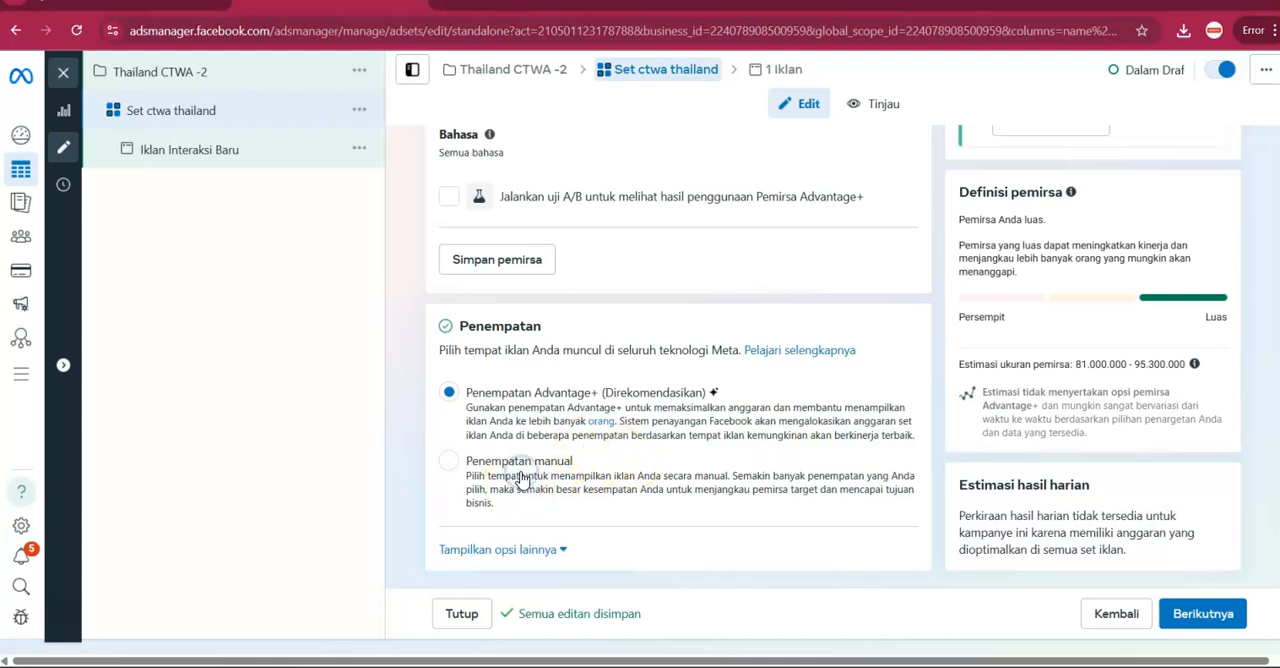
pyautogui.click(448, 460)
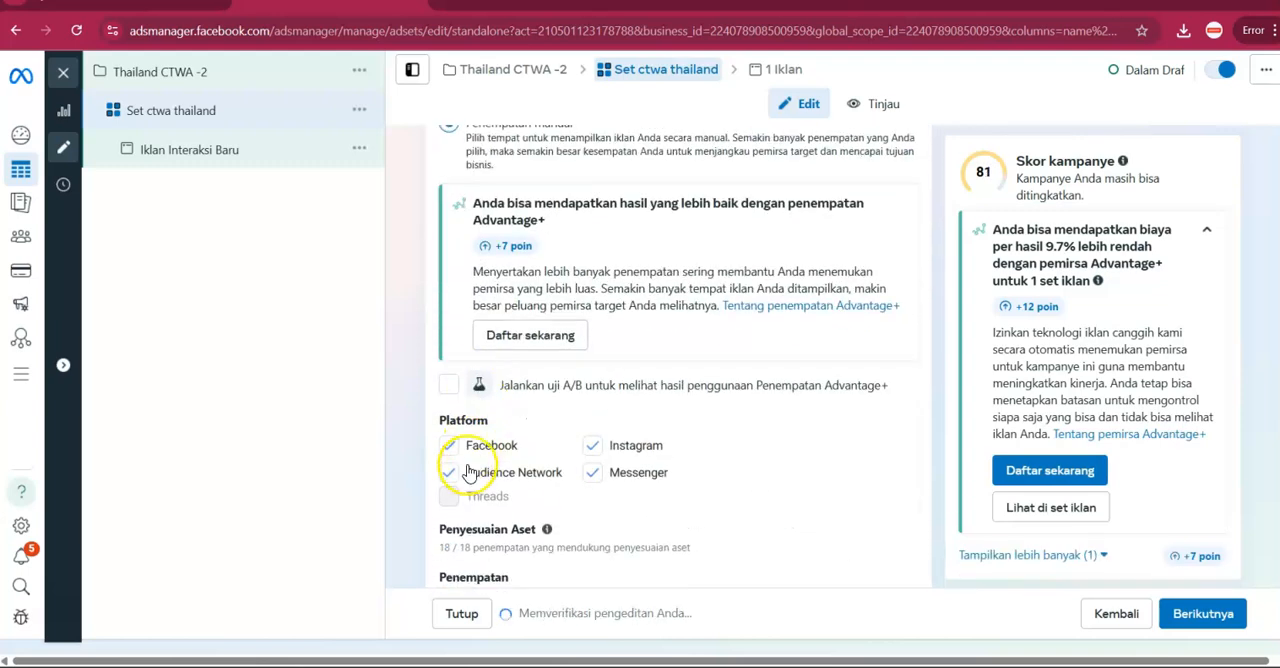
pyautogui.click(463, 476)
pyautogui.click(588, 476)
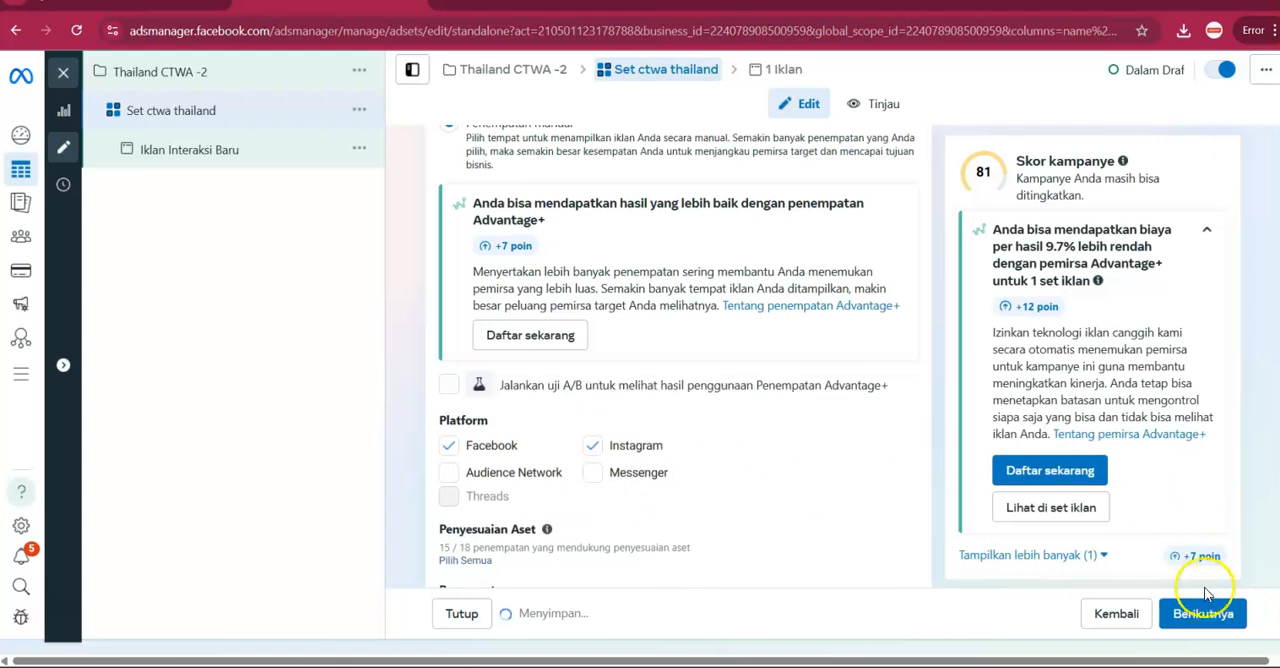
# Continue to the ad level and rename the ad as "ctwa ads".
pyautogui.click(1210, 614)
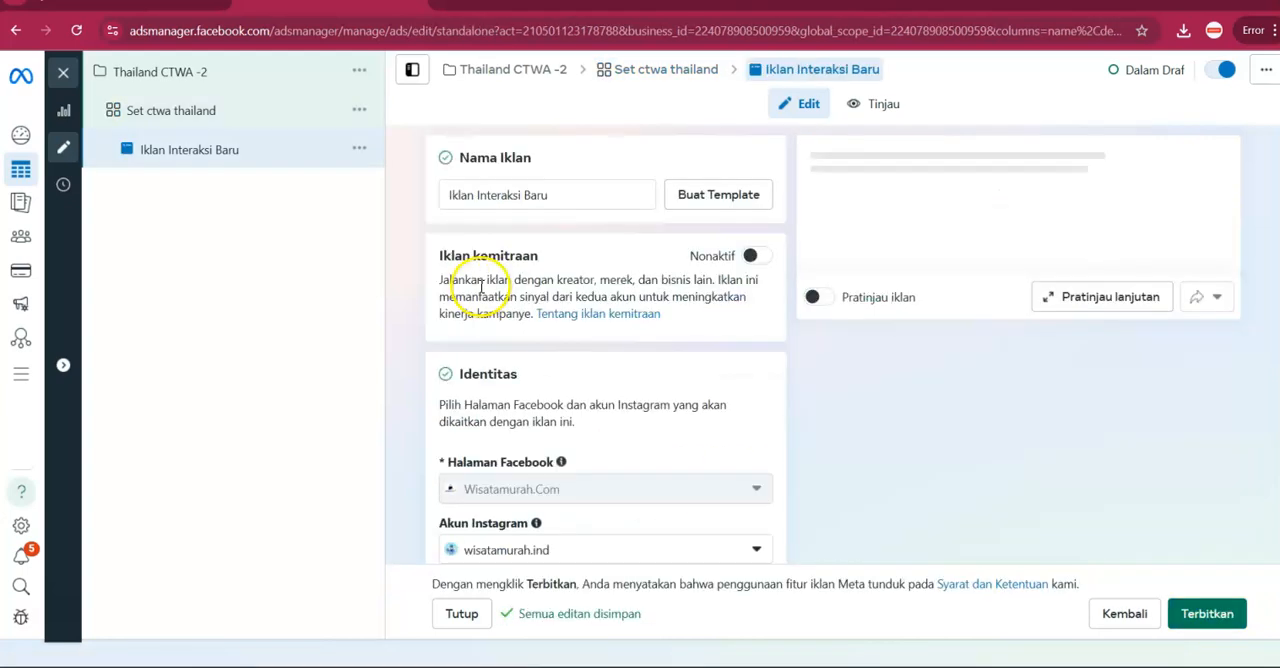
pyautogui.tripleClick(530, 196)
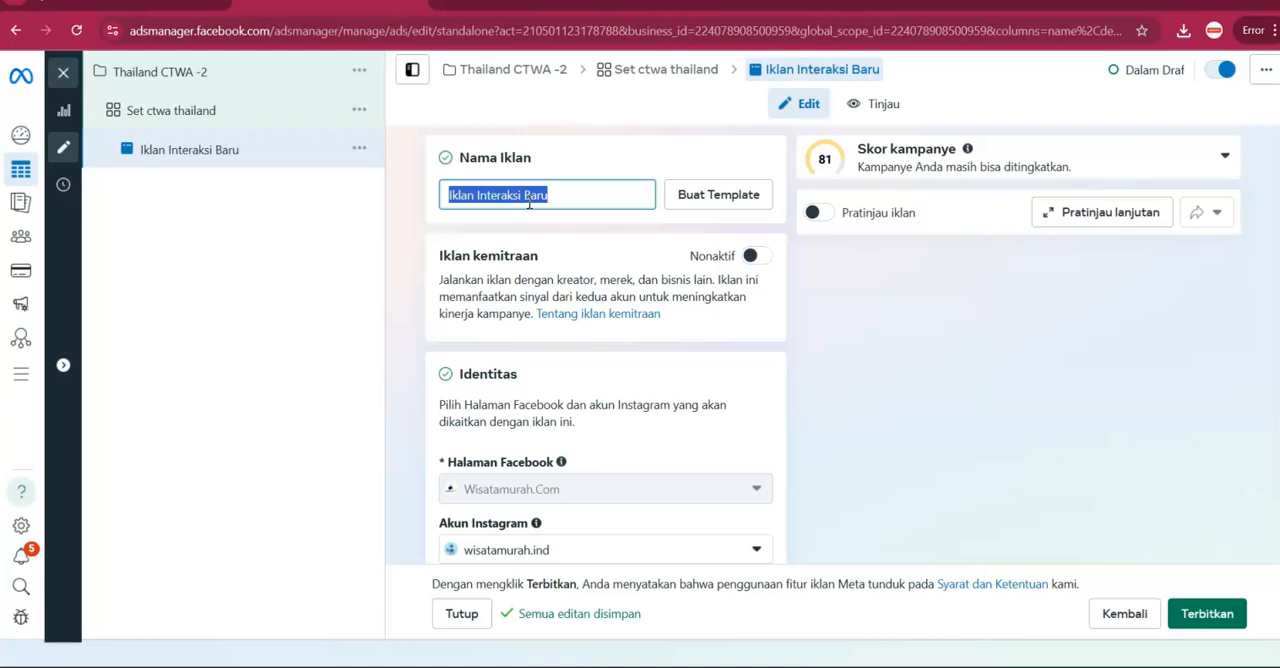
pyautogui.write('c')
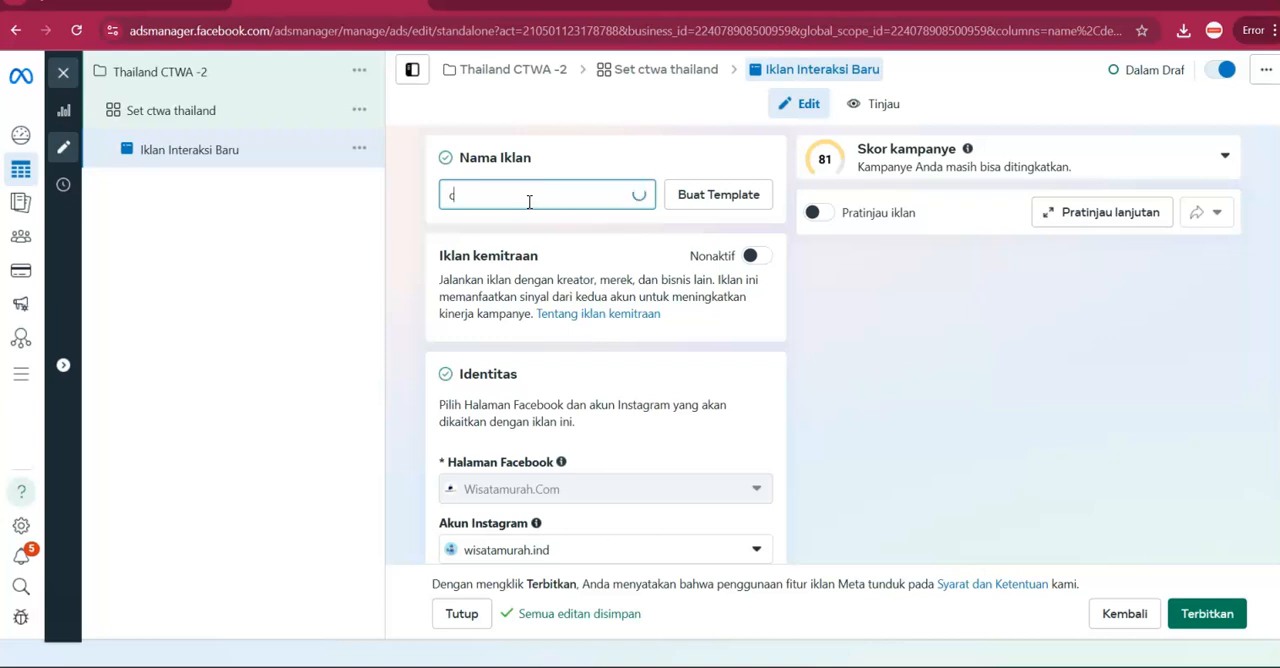
pyautogui.write('twa ads')
# Try to start an image ad for the ad creative.
pyautogui.scroll(-3, 573, 320)
pyautogui.scroll(-4, 566, 328)
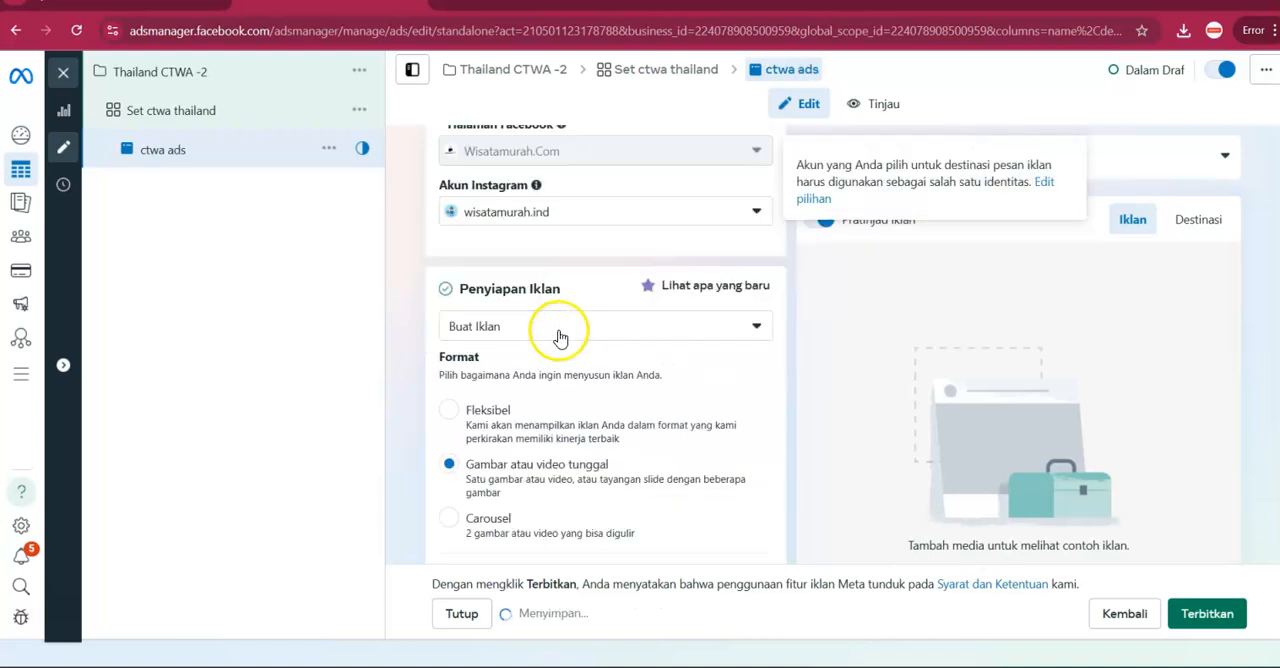
pyautogui.scroll(-2, 563, 330)
pyautogui.click(543, 360)
pyautogui.click(533, 406)
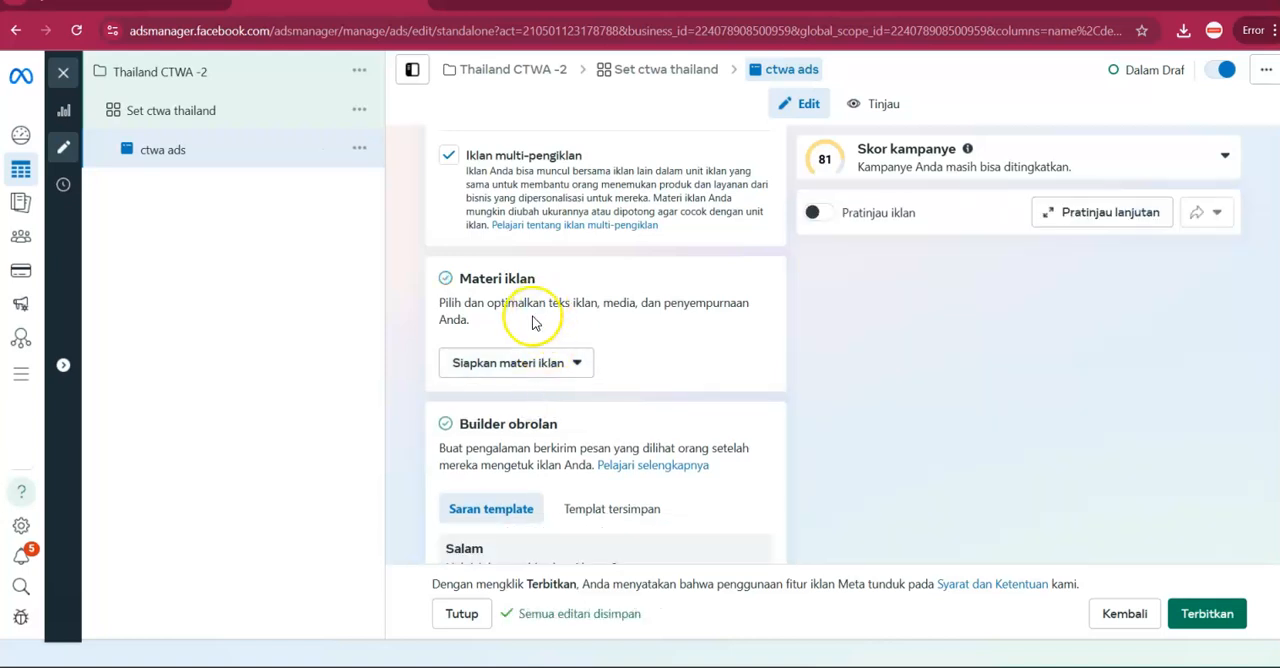
pyautogui.click(514, 360)
pyautogui.click(509, 410)
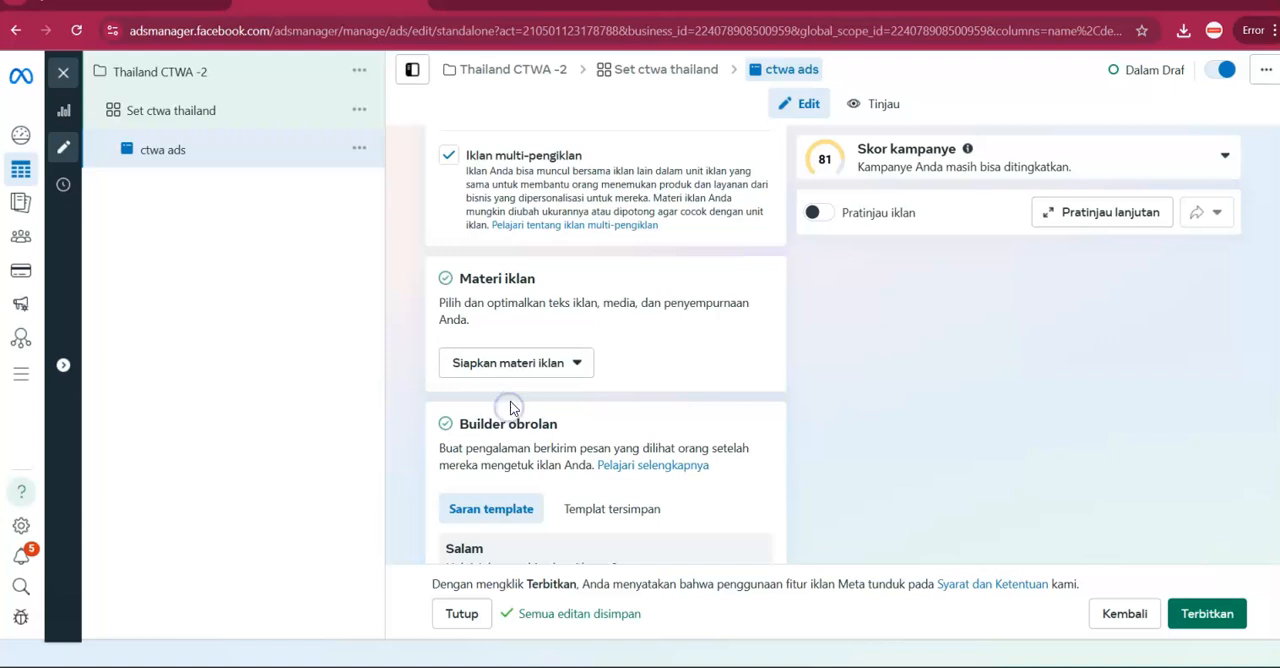
# Retry the image ad option for the ad creative, then try the video ad option.
pyautogui.scroll(6, 531, 380)
pyautogui.scroll(-6, 540, 381)
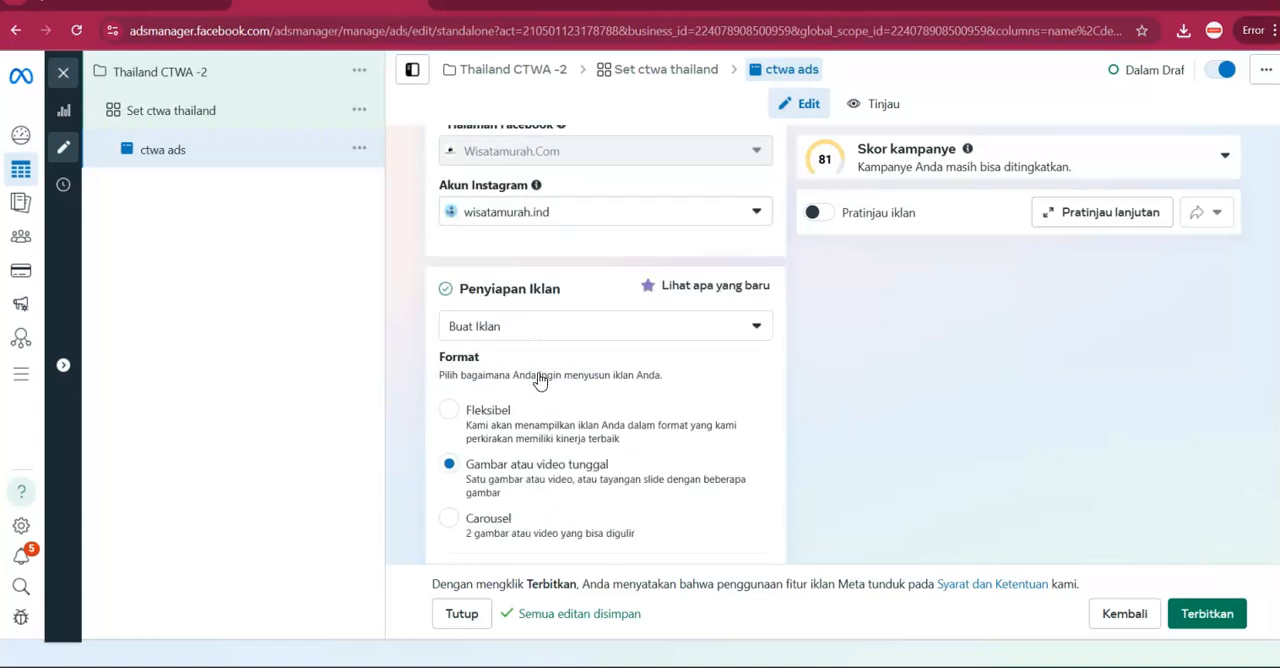
pyautogui.click(527, 445)
pyautogui.click(525, 490)
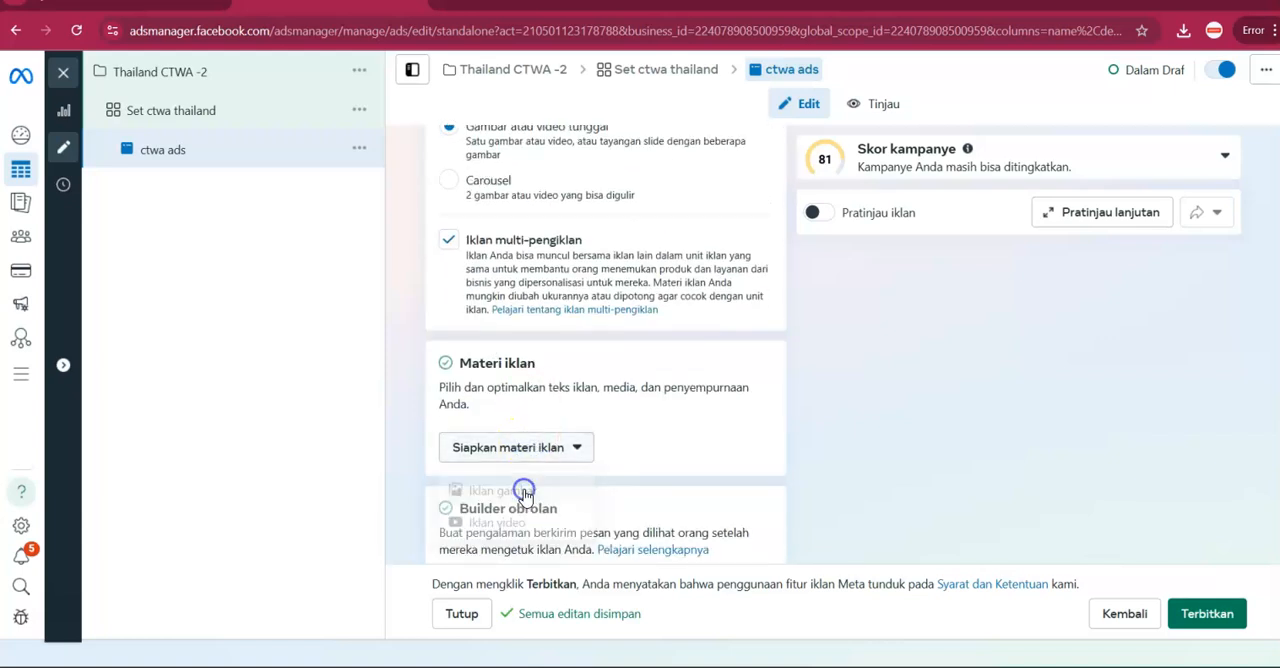
pyautogui.click(538, 437)
pyautogui.click(512, 516)
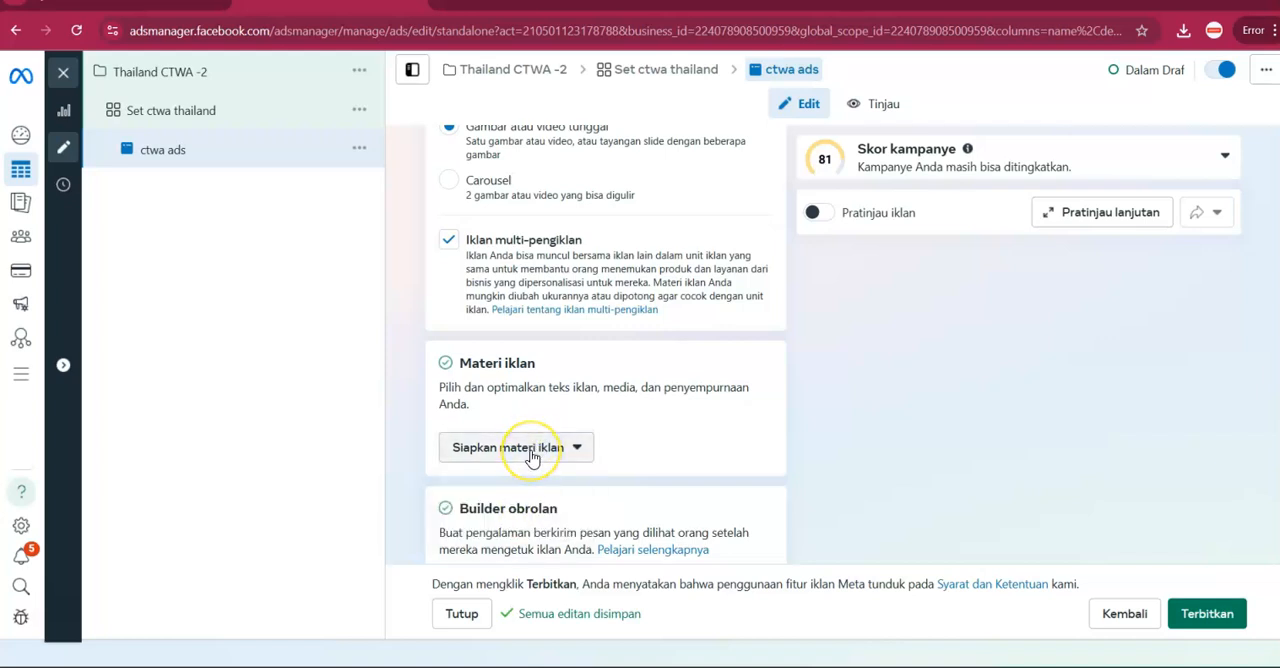
# Reload the ad editing page and start the ad creative setup as an image ad.
pyautogui.click(78, 31)
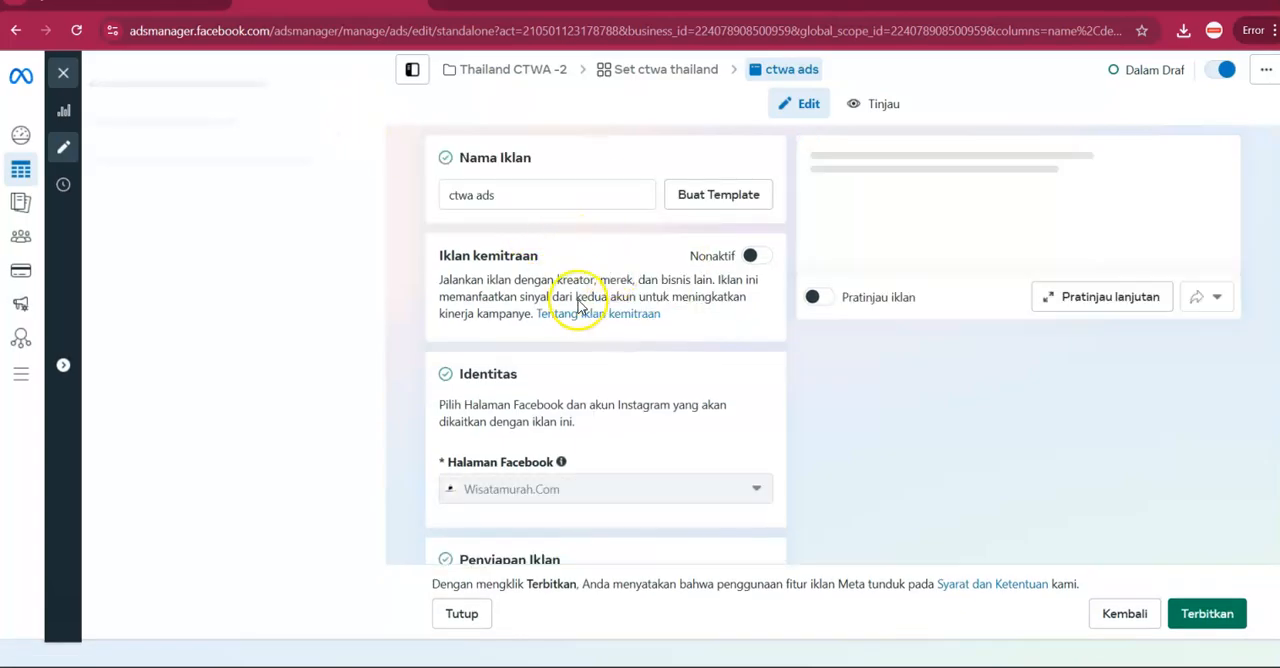
pyautogui.scroll(-3, 580, 320)
pyautogui.scroll(-5, 560, 360)
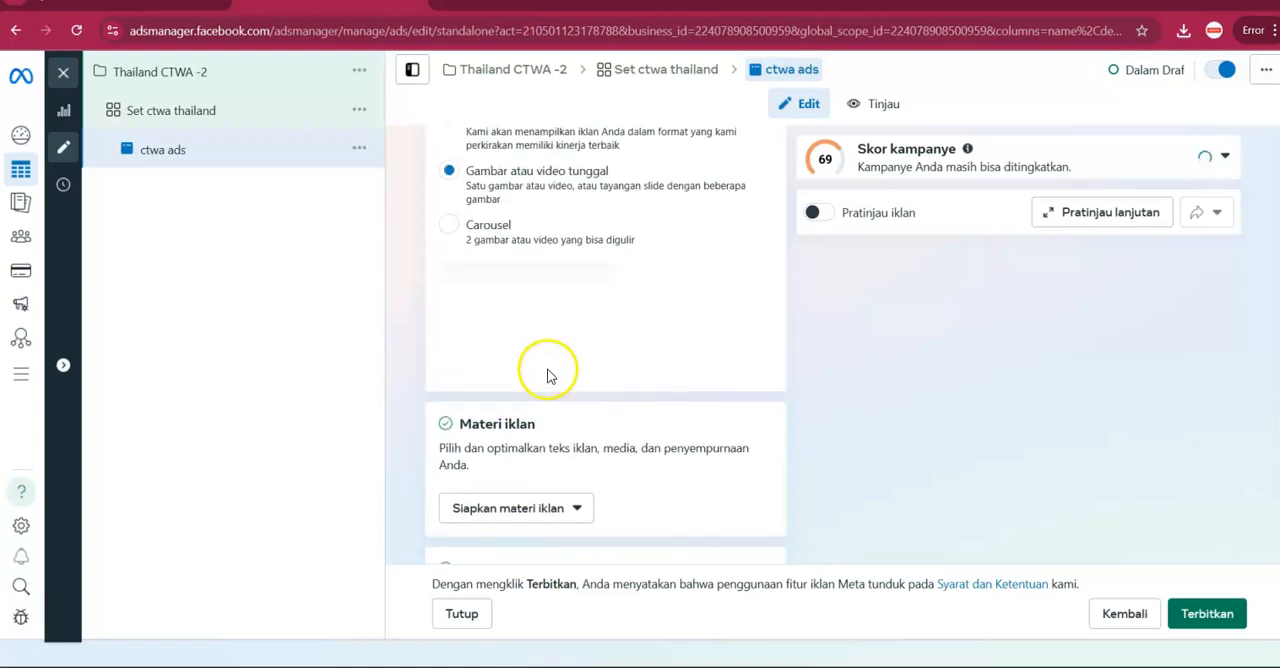
pyautogui.click(560, 364)
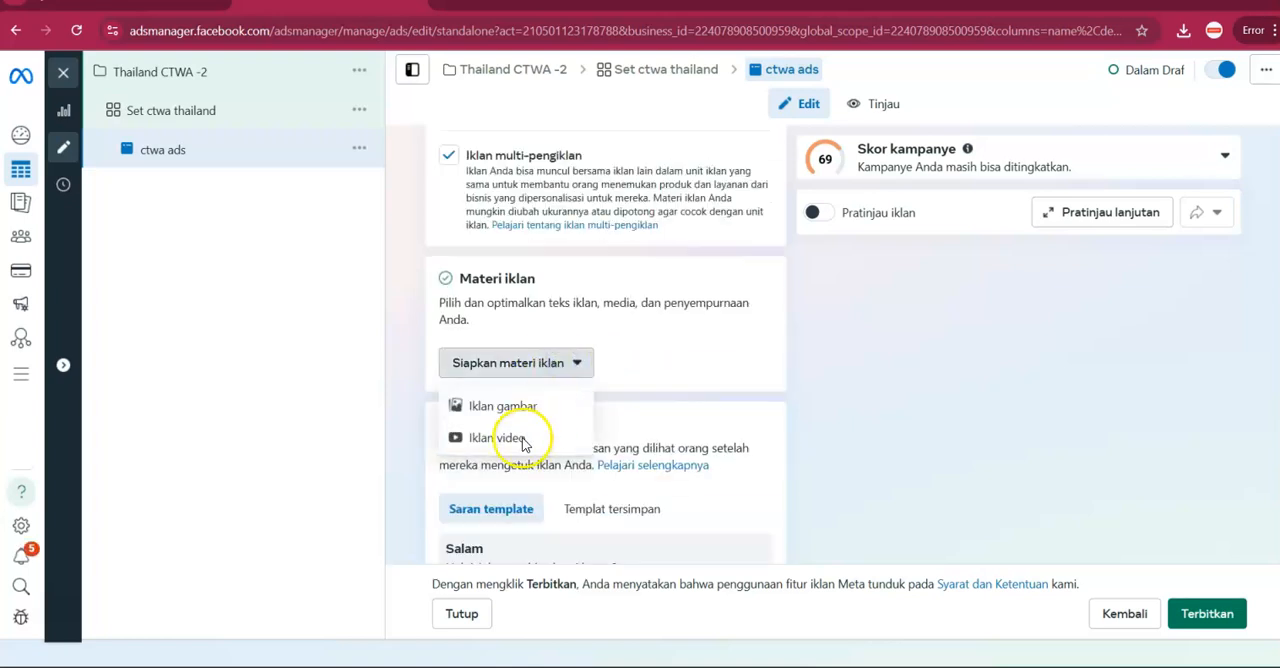
pyautogui.click(531, 407)
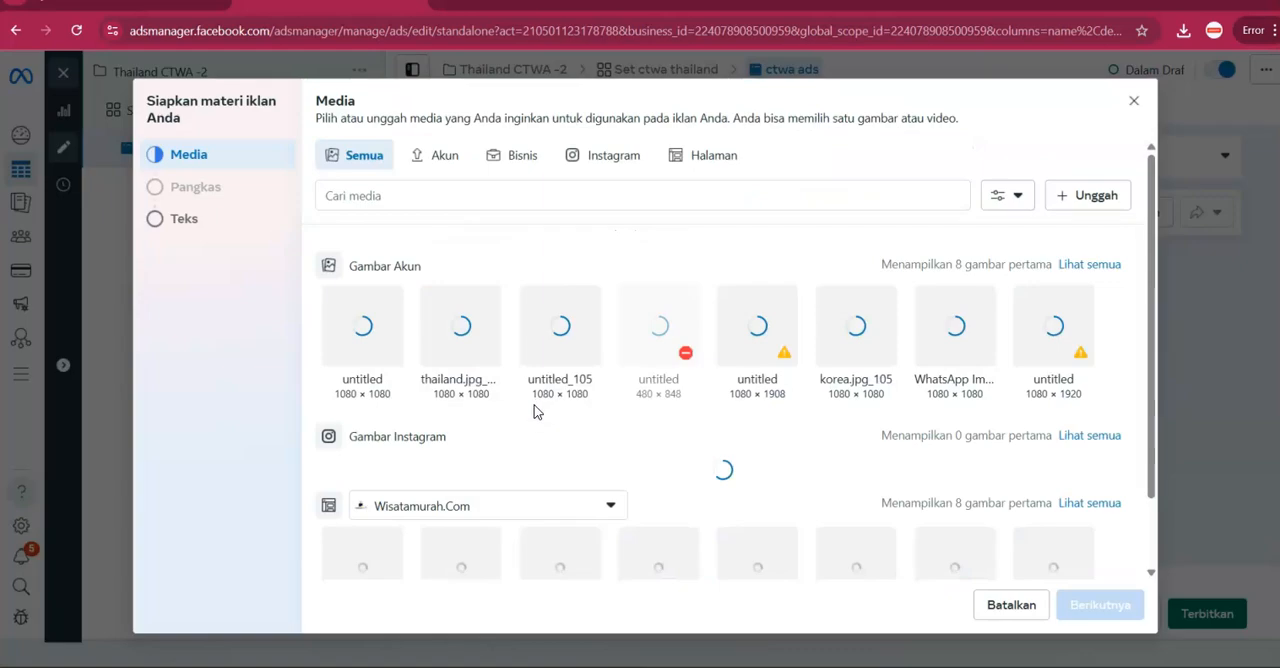
# Use the first account image, the Bangkok-Pattaya poster, as ad media, keep its default placement crops and continue to the text settings.
pyautogui.click(368, 362)
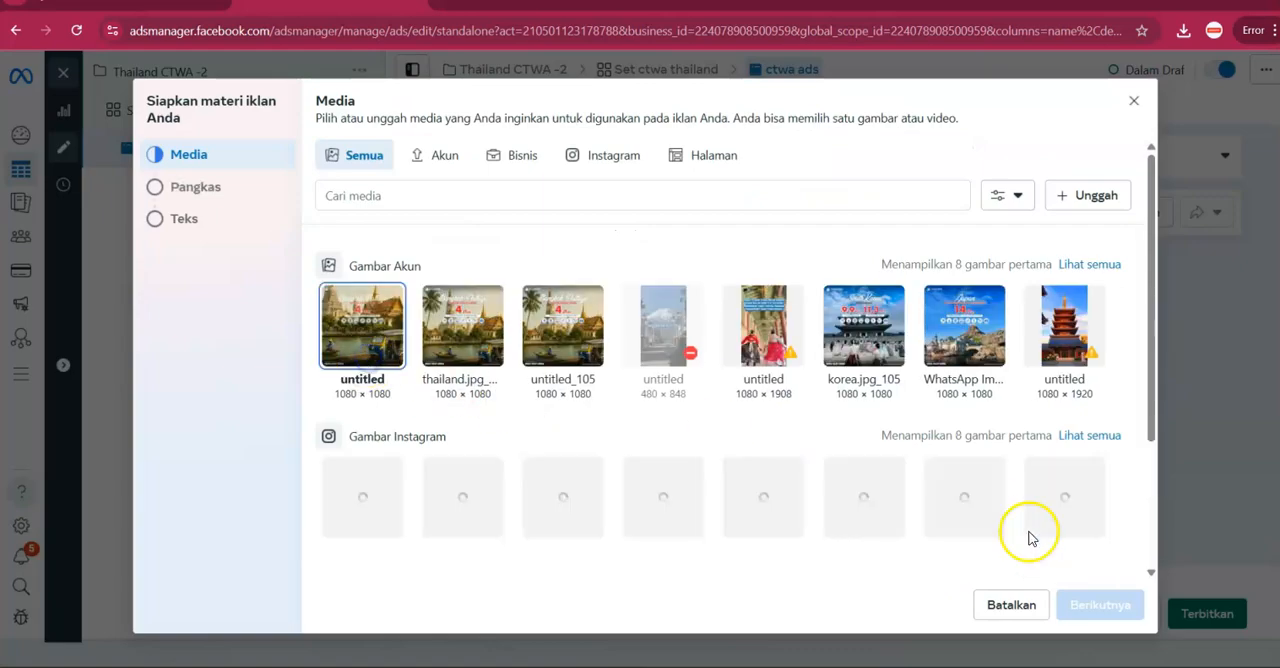
pyautogui.click(1104, 604)
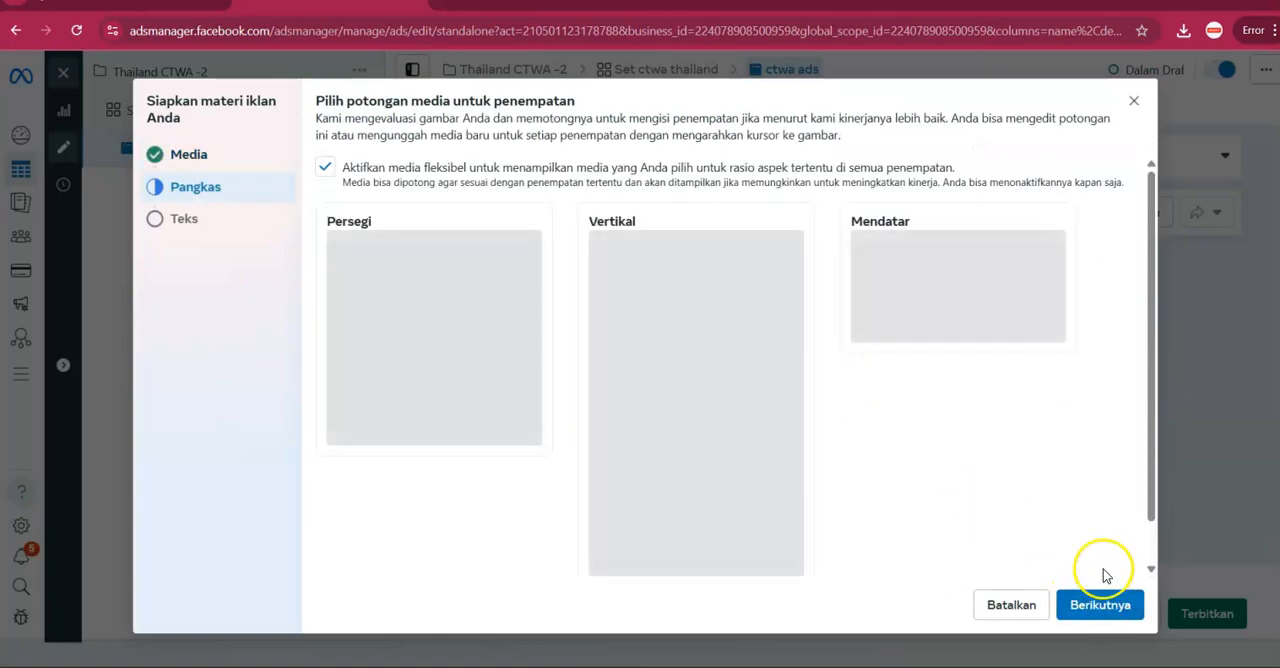
pyautogui.click(1101, 607)
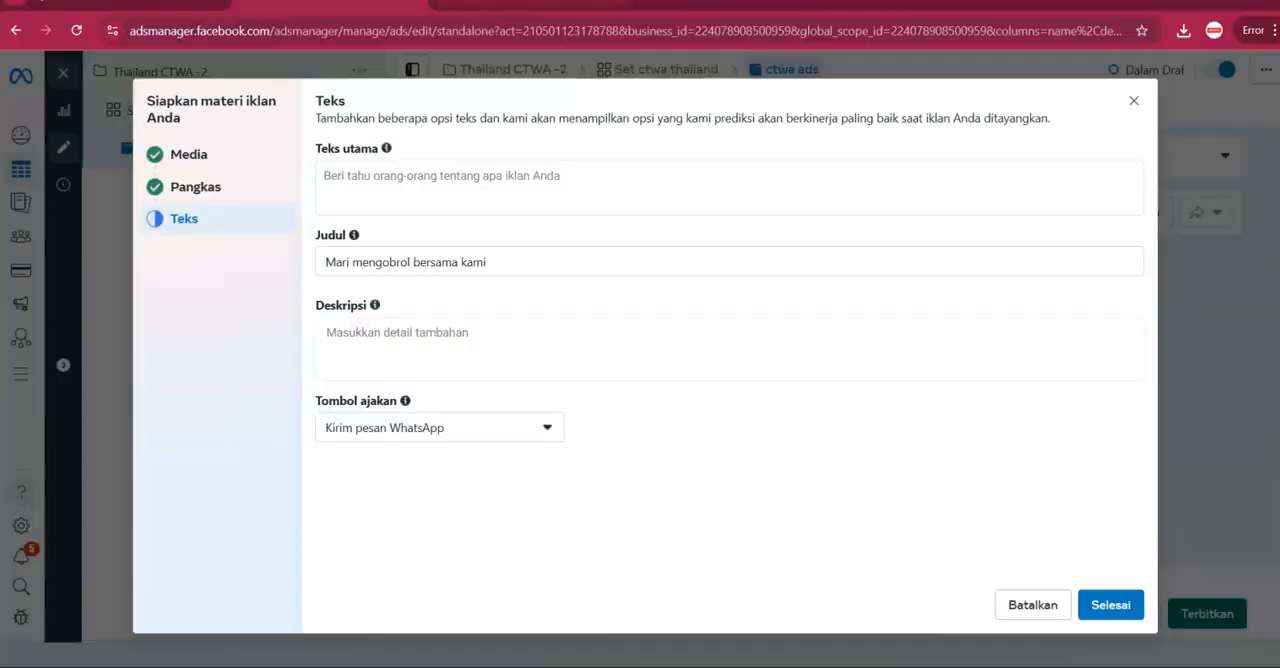
# Switch to ChatGPT, open the newest chat and enlarge the Bangkok-Pattaya tour poster in it.
pyautogui.click(500, 3)
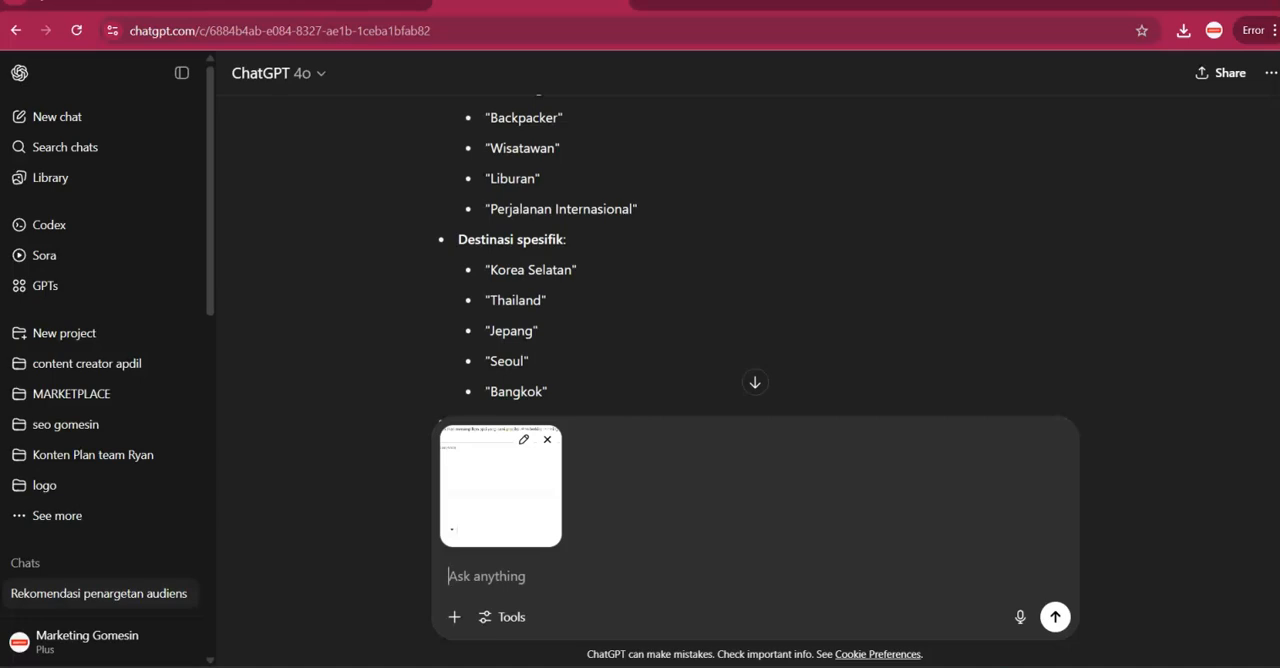
pyautogui.scroll(-1, 449, 300)
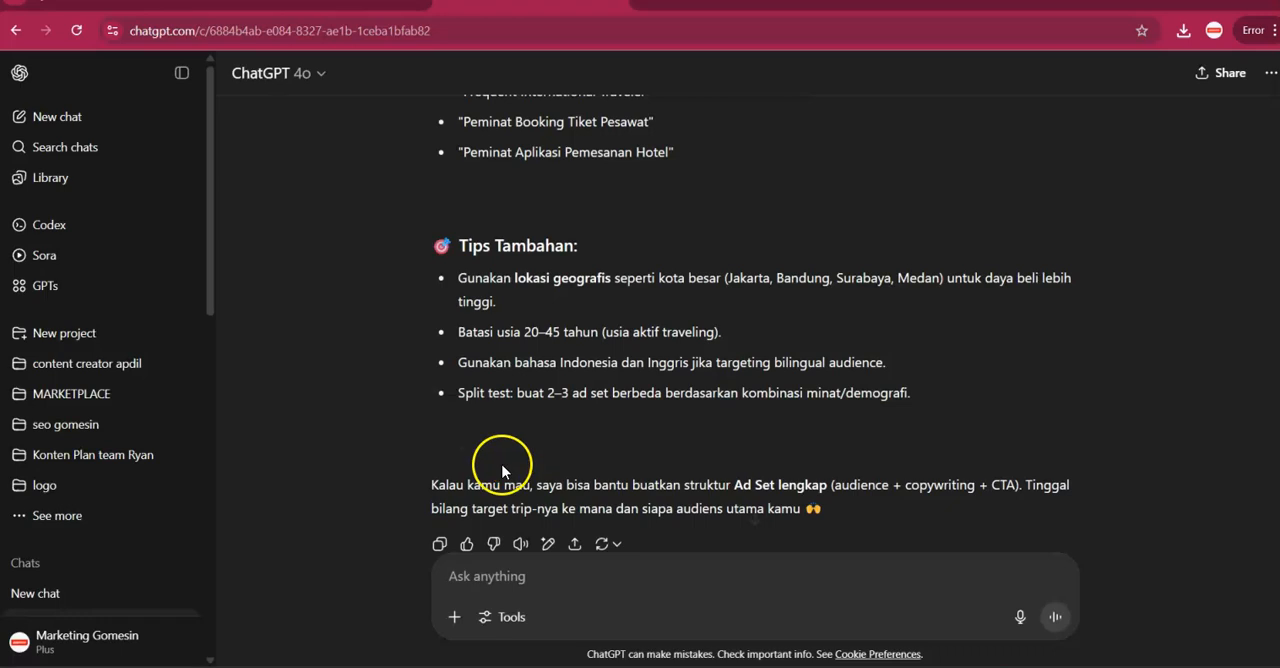
pyautogui.scroll(-2, 158, 580)
pyautogui.click(140, 430)
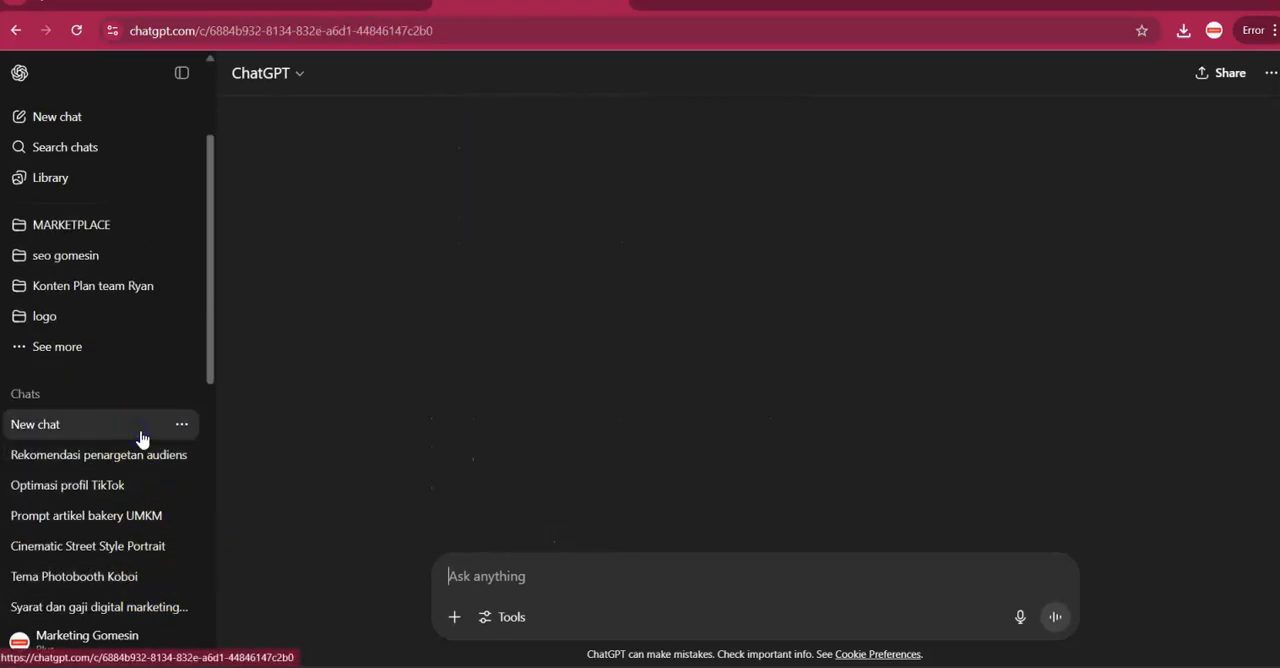
pyautogui.scroll(5, 600, 360)
pyautogui.click(1017, 268)
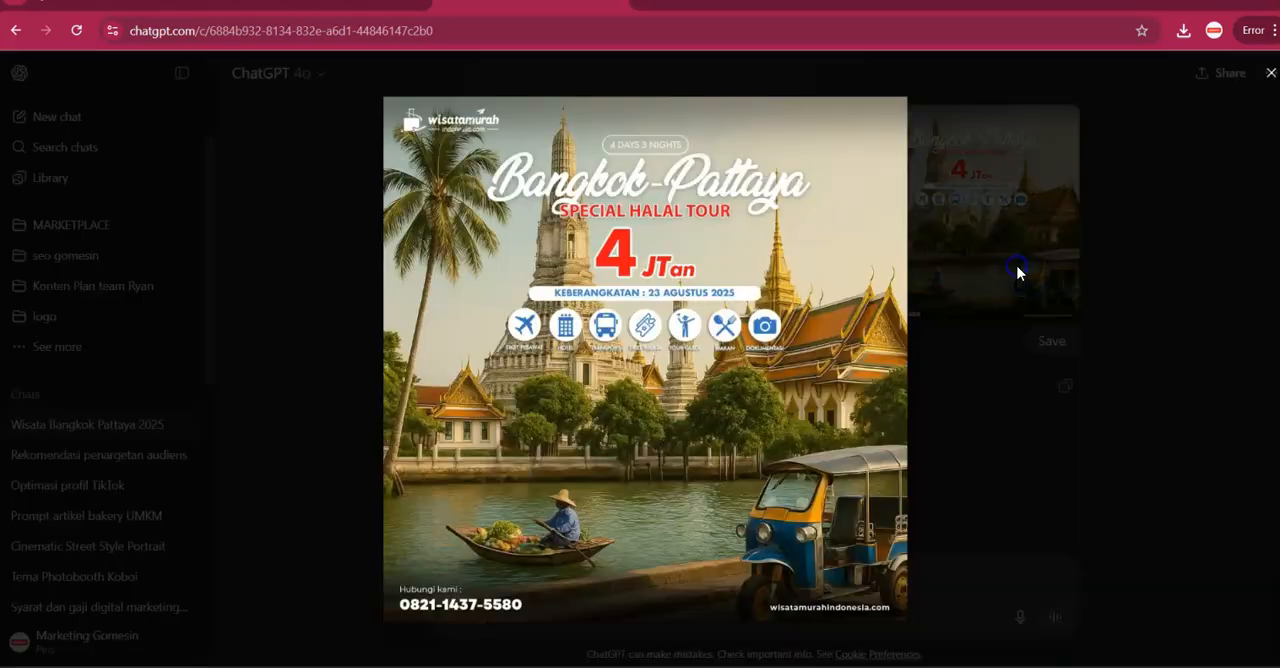
# Save the enlarged poster to the Desktop as a JPEG named "thailand".
pyautogui.rightClick(728, 220)
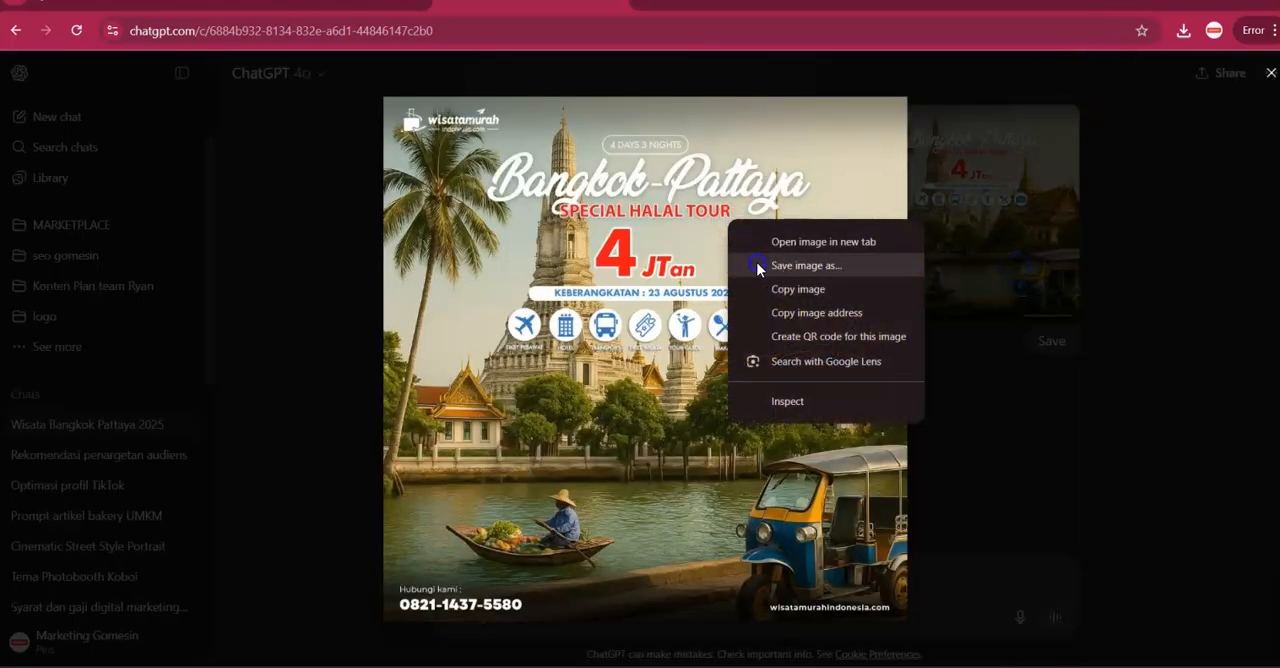
pyautogui.click(758, 260)
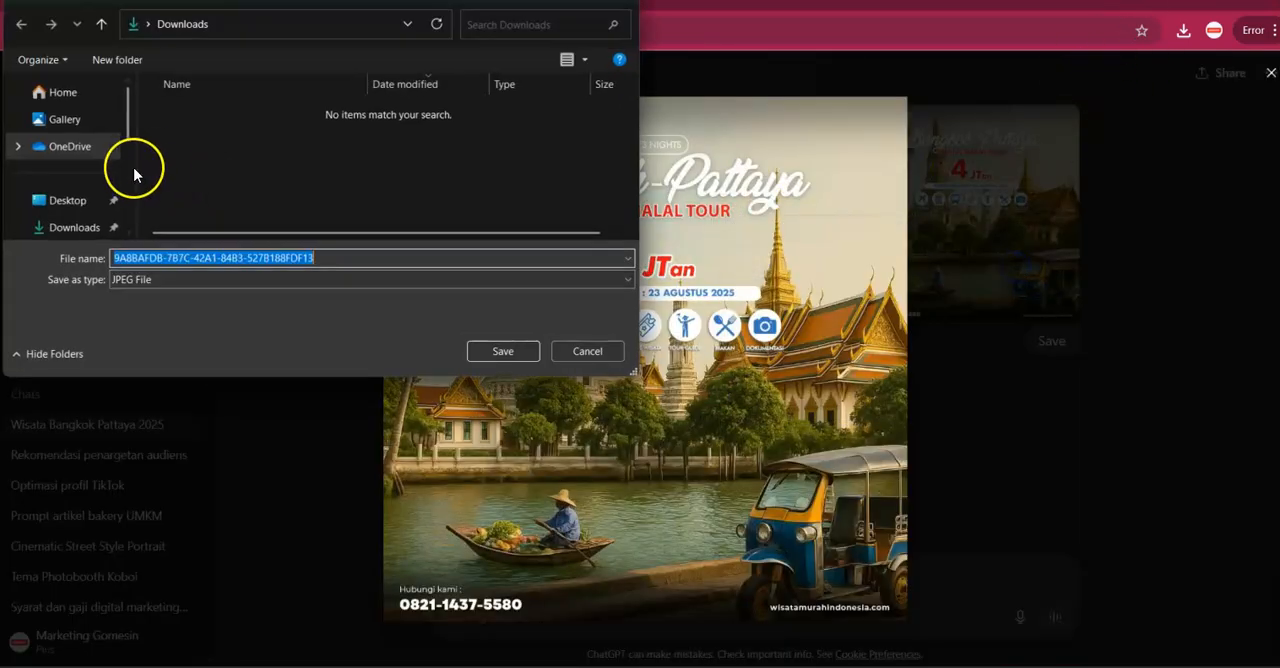
pyautogui.click(76, 203)
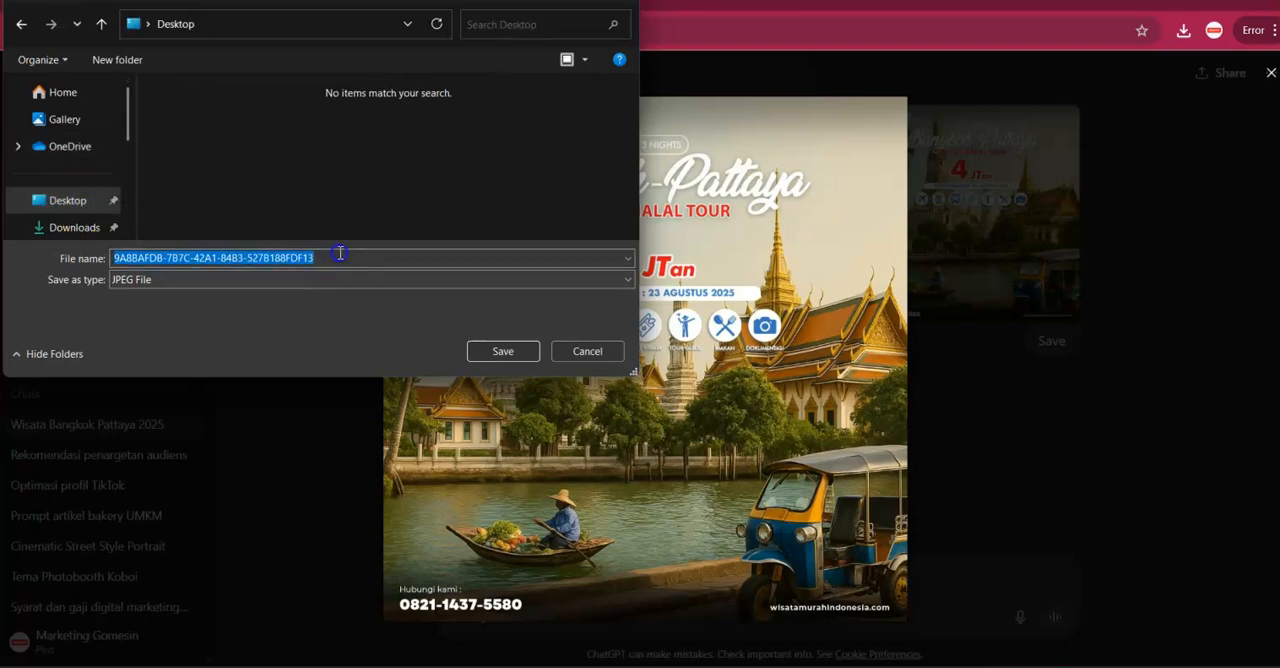
pyautogui.write('thailand')
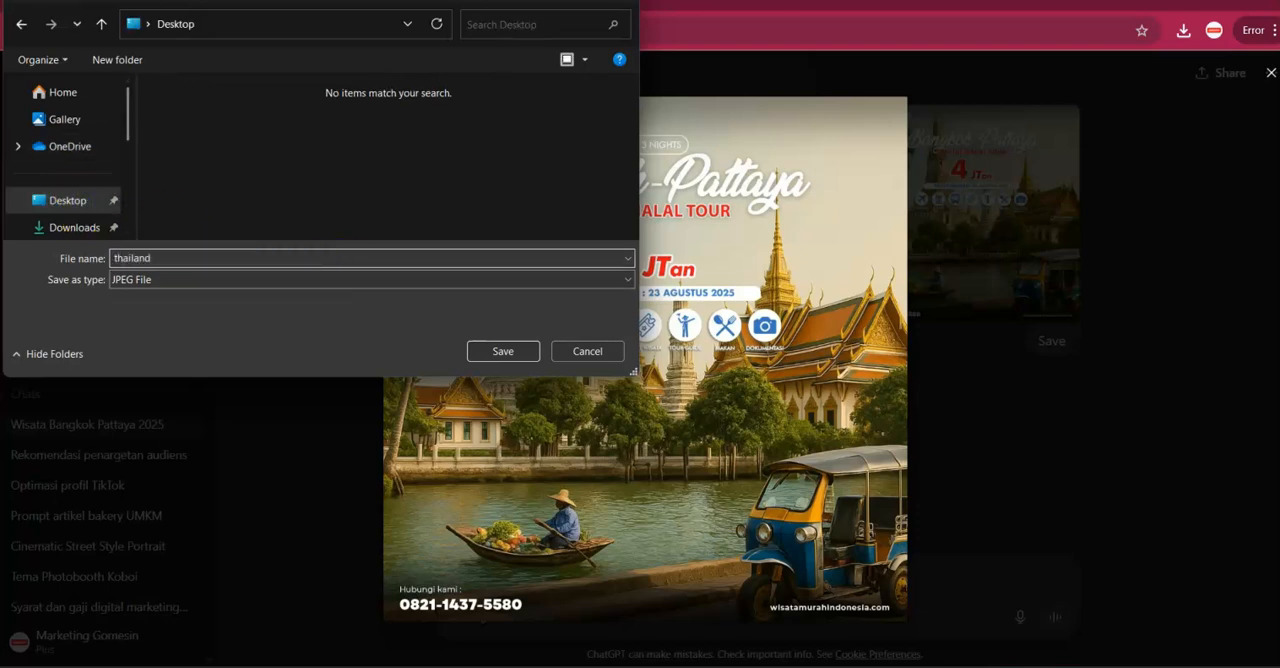
pyautogui.press('Return')
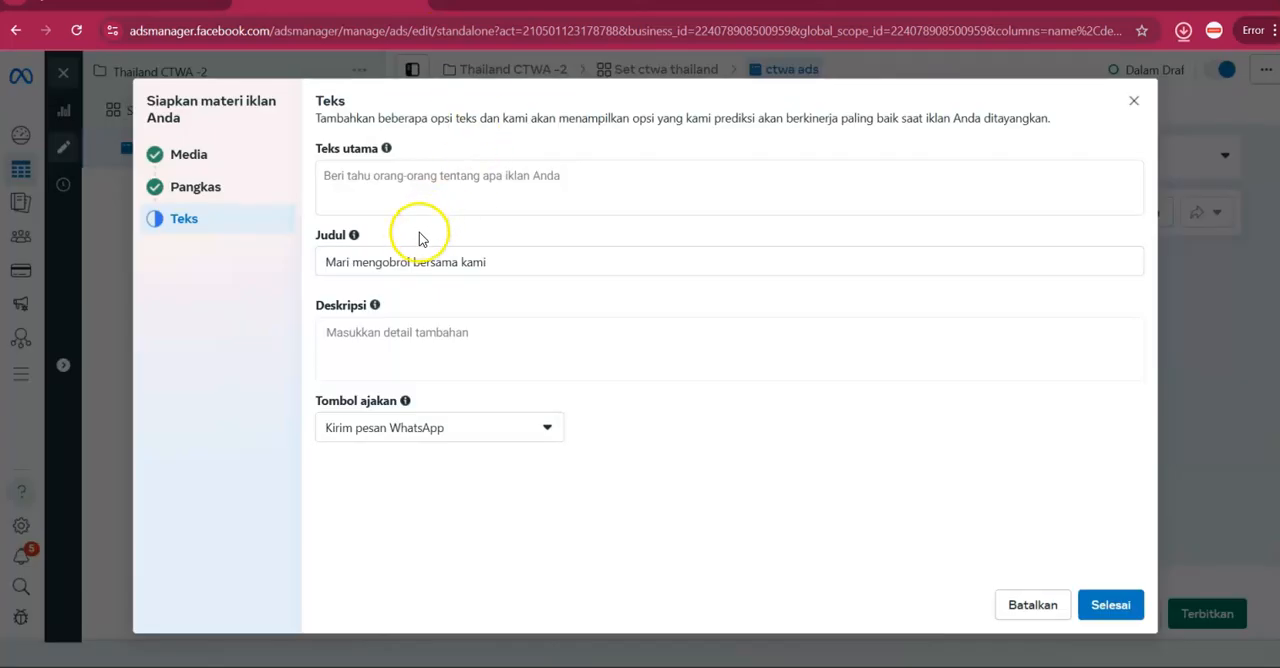
pyautogui.moveTo(321, 150); pyautogui.dragTo(836, 447)
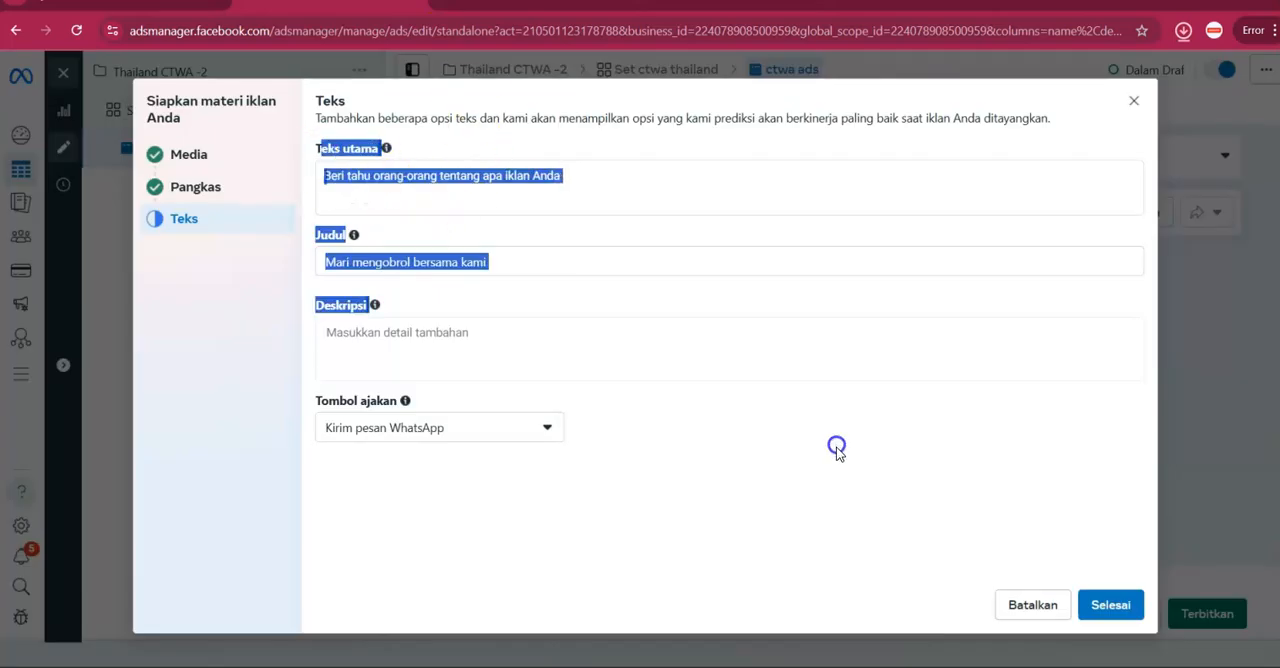
pyautogui.click(752, 411)
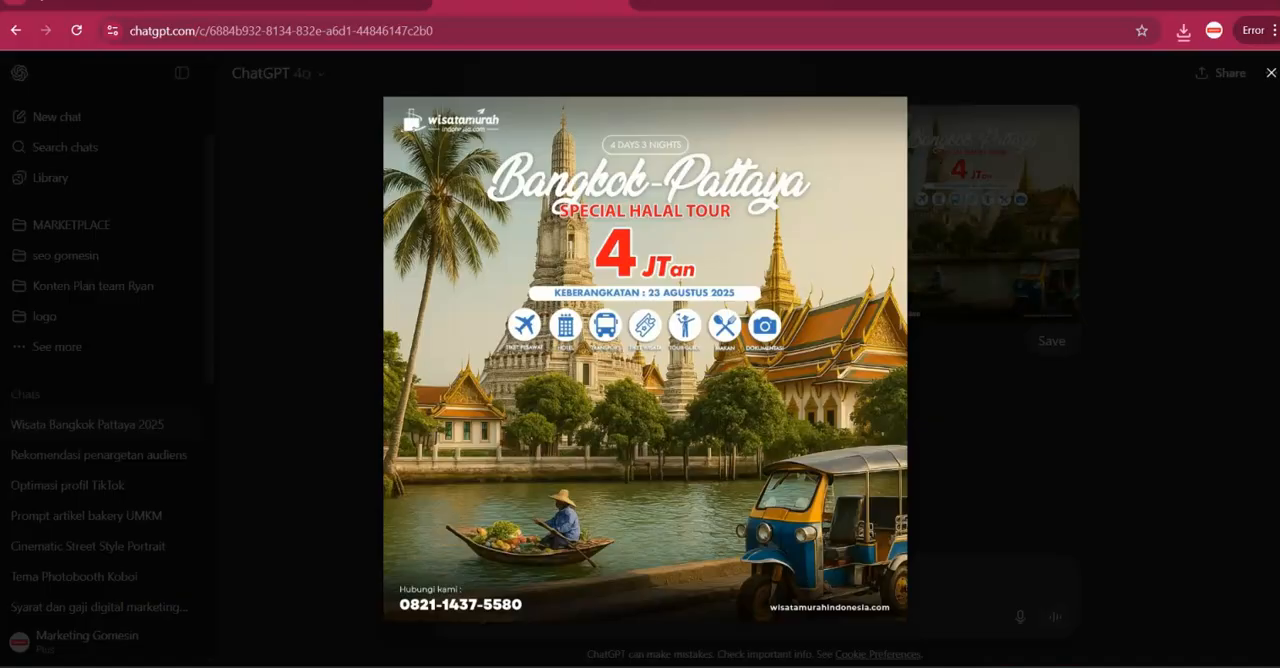
# Close the enlarged poster in ChatGPT and attach the downloaded thailand.jpeg to a new message.
pyautogui.click(536, 22)
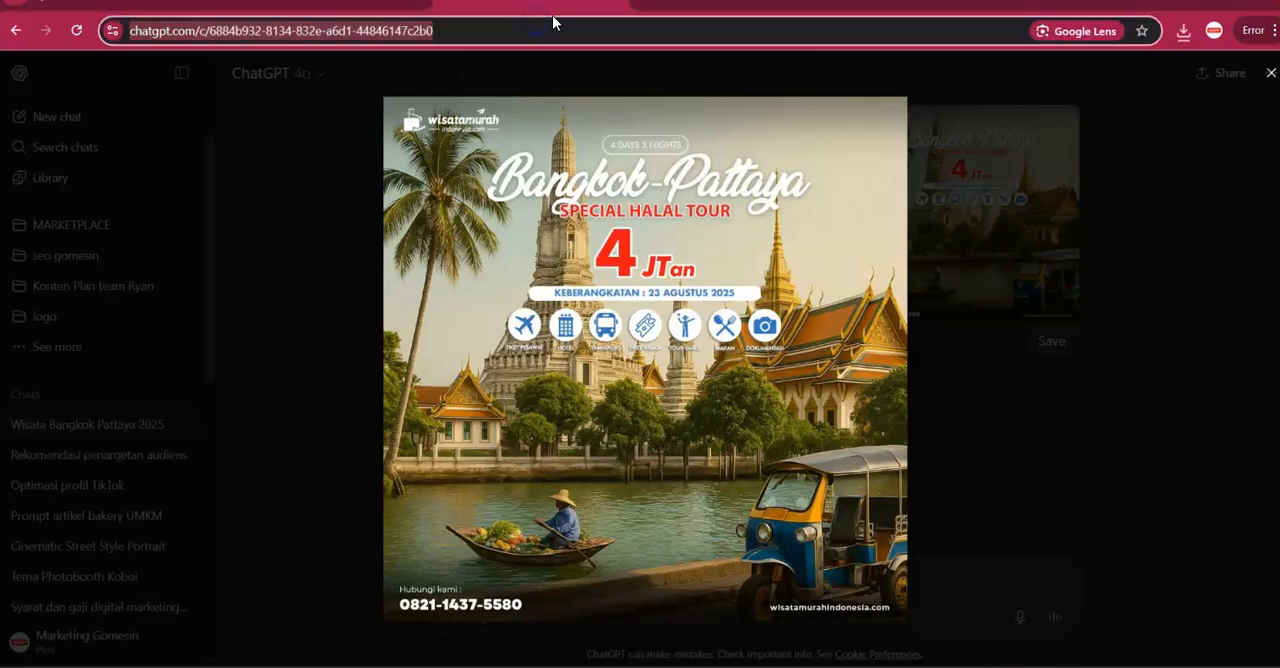
pyautogui.click(930, 285)
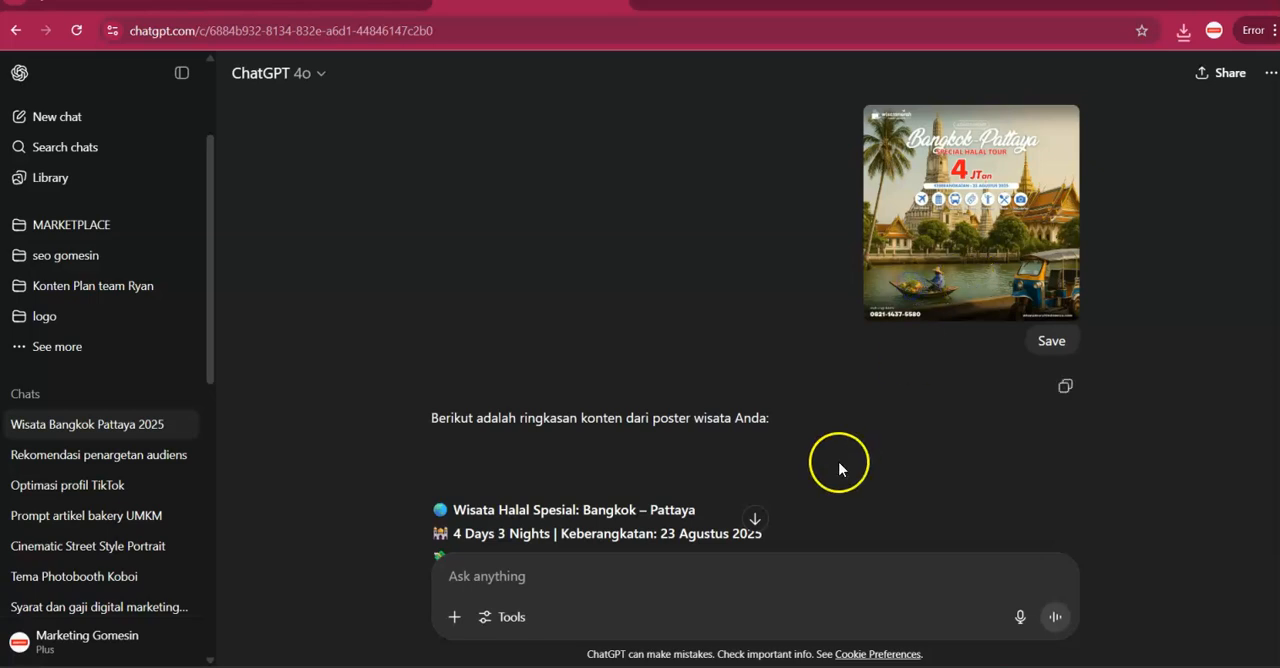
pyautogui.click(744, 561)
pyautogui.click(1183, 31)
pyautogui.click(1058, 103)
pyautogui.moveTo(1058, 103); pyautogui.dragTo(734, 477)
pyautogui.click(665, 584)
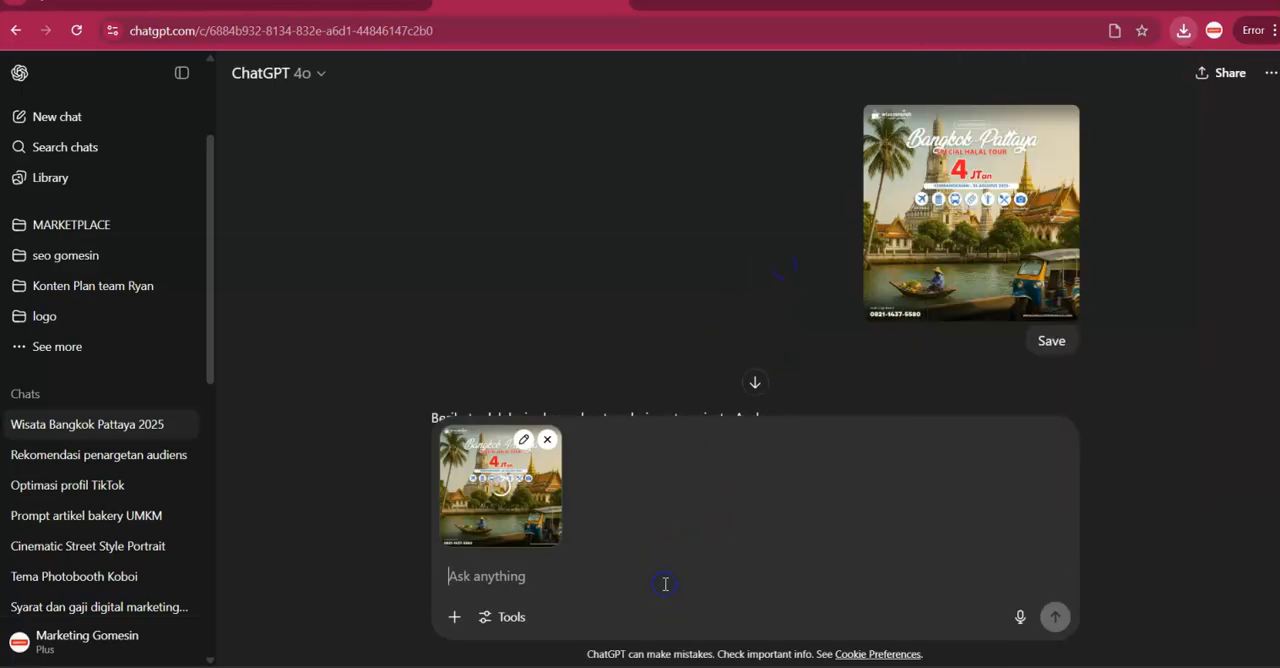
# Write the prompt "buatkan copy ads yang menarik , dan menjual untuk iklan meta ads" for the attached poster.
pyautogui.write('buatkla')
pyautogui.press('BackSpace')
pyautogui.press('BackSpace')
pyautogui.write('an copy ads yang menarik')
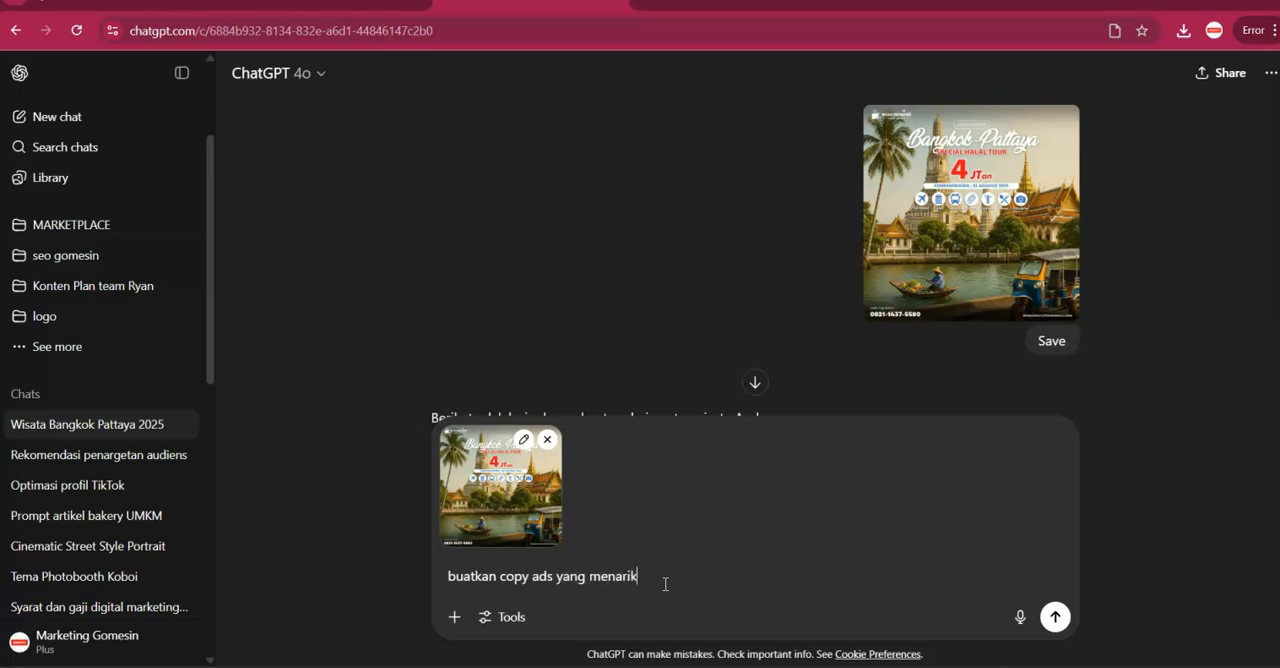
pyautogui.write(' , dan menua')
pyautogui.write('bua')
pyautogui.press('BackSpace')
pyautogui.press('BackSpace')
pyautogui.press('BackSpace')
pyautogui.write('ual')
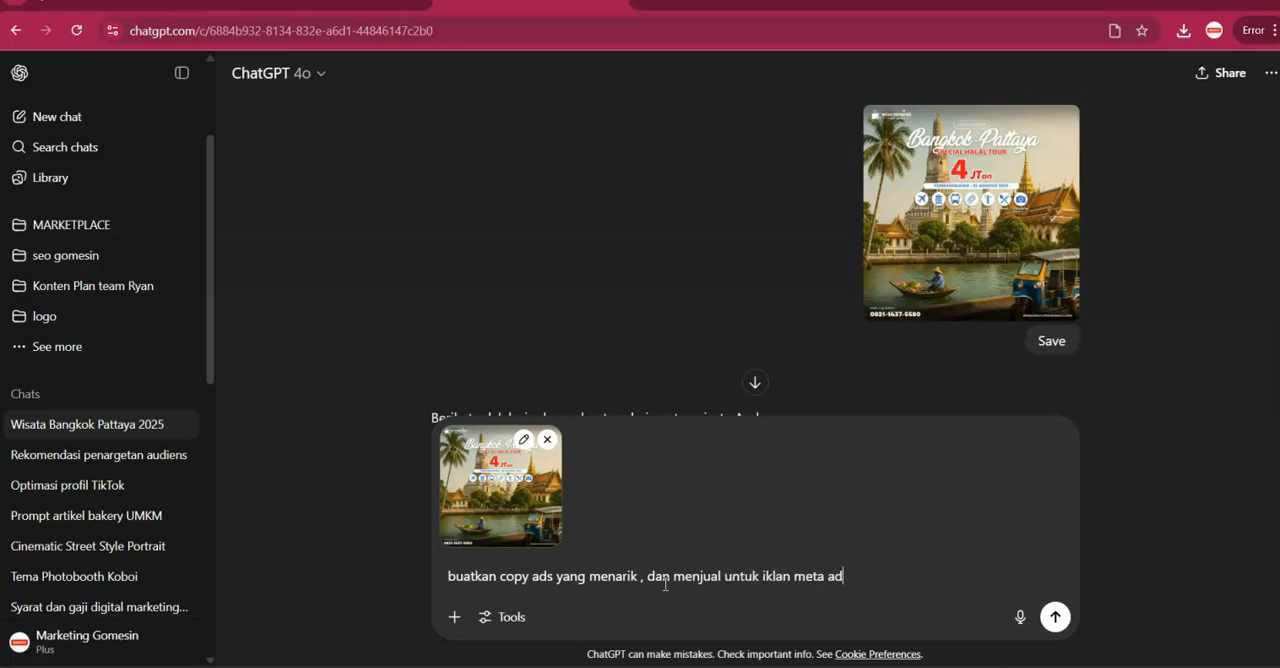
# Capture a screenshot of the ad's text form in Ads Manager and paste it into the ChatGPT message.
pyautogui.hotkey('ctrl', 'shift', 'Tab')
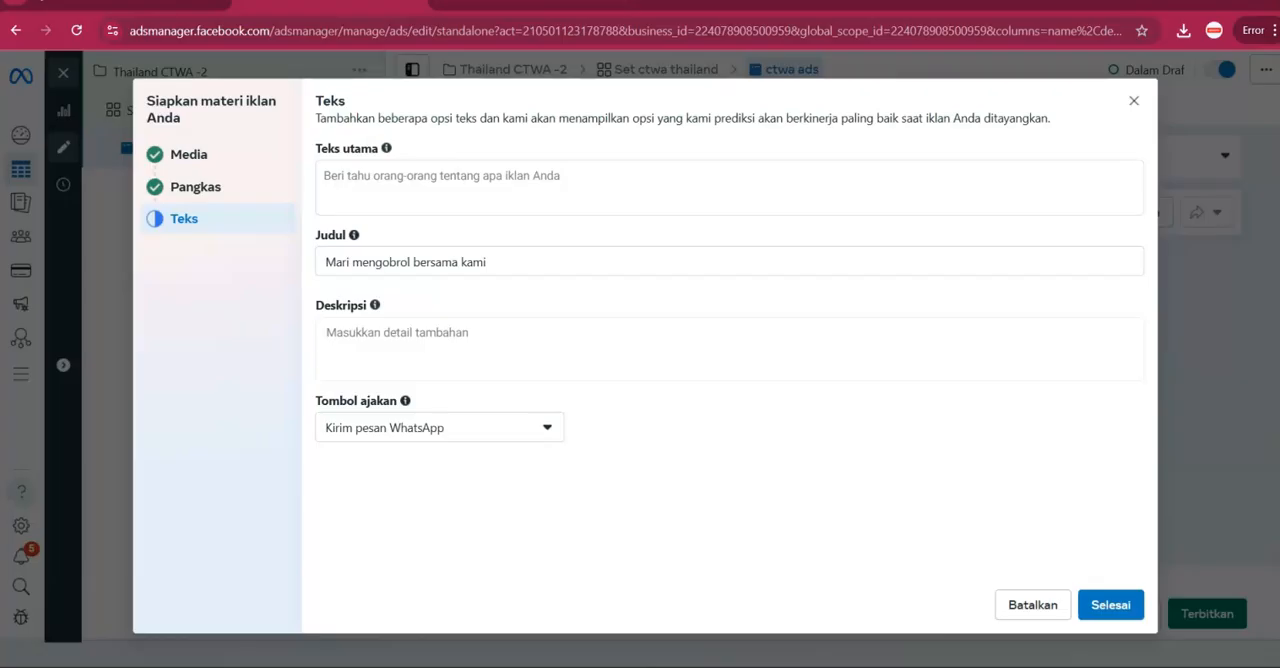
pyautogui.press('Print')
pyautogui.moveTo(282, 78)
pyautogui.mouseDown()
pyautogui.moveTo(920, 502)
pyautogui.moveTo(1250, 447)
pyautogui.moveTo(1197, 400)
pyautogui.moveTo(1145, 403)
pyautogui.mouseUp()
pyautogui.click(1094, 421)
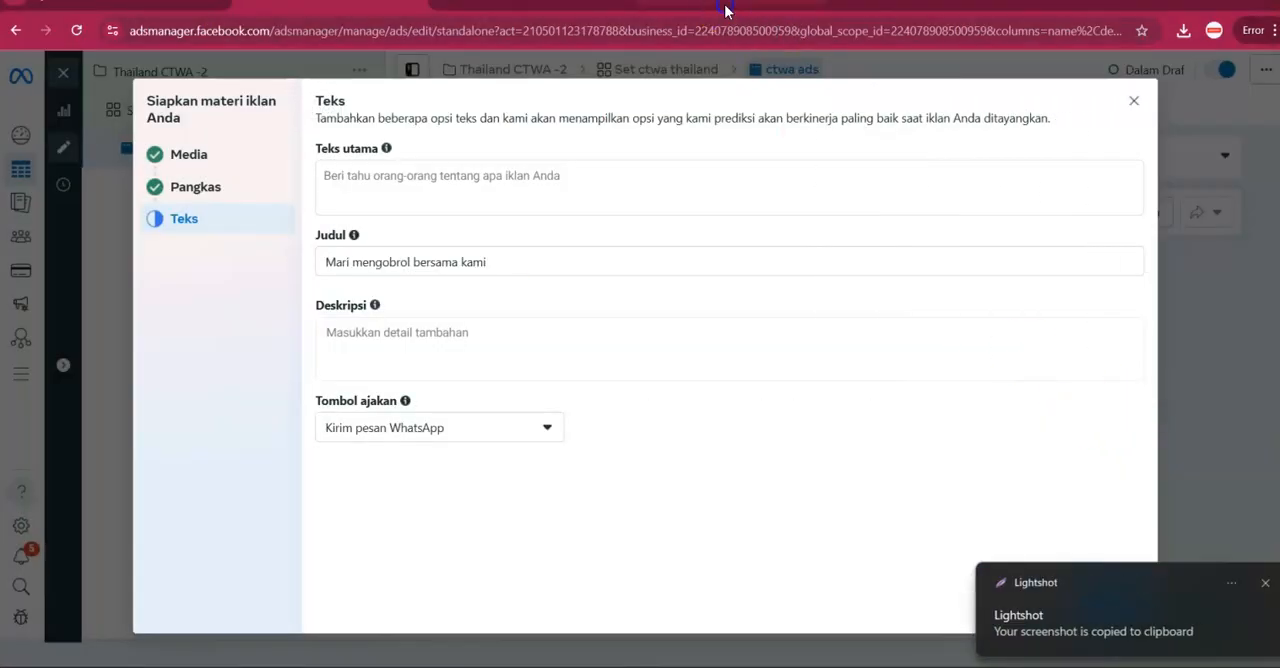
pyautogui.click(725, 6)
pyautogui.click(600, 4)
pyautogui.hotkey('ctrl', 'v')
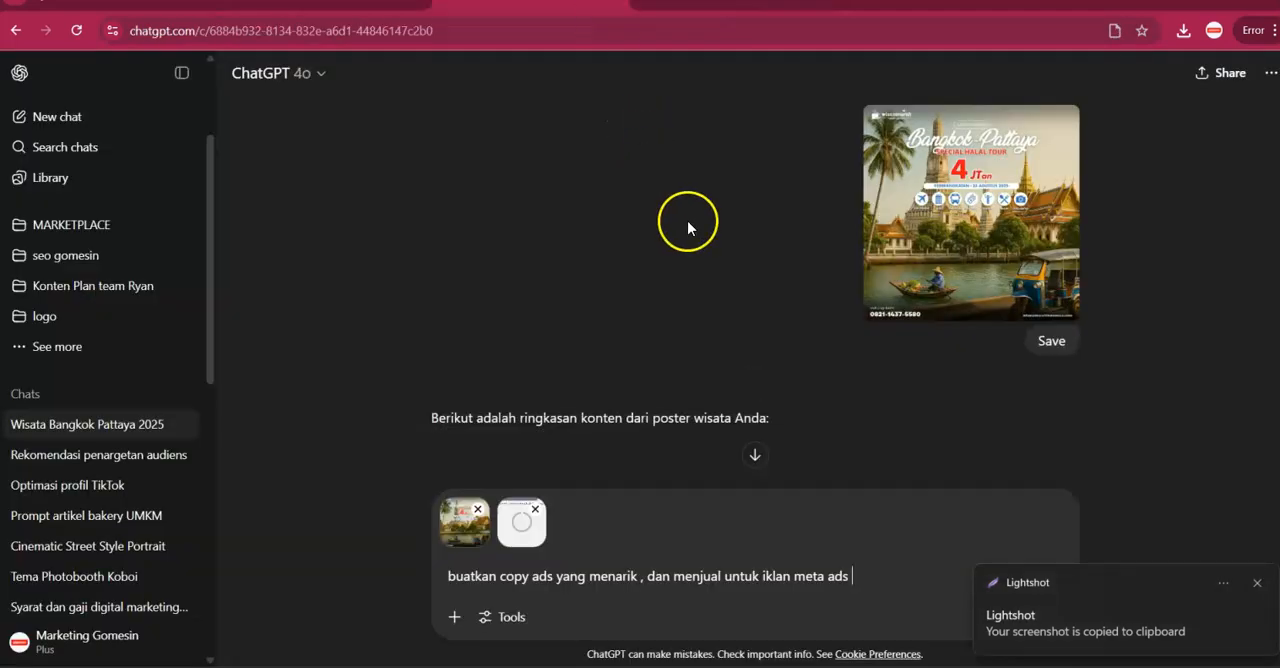
# Complete the prompt with "isi gambar ke 2nya" and send it to ChatGPT.
pyautogui.write('isi g')
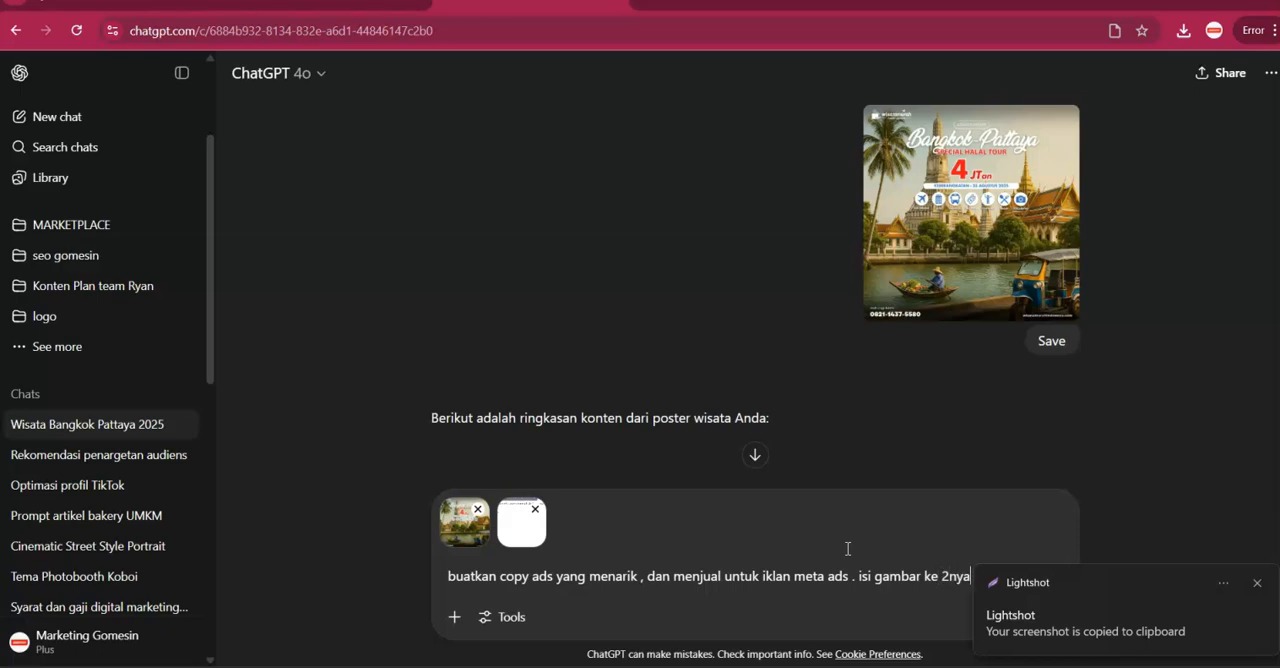
pyautogui.write('ambar ke 2nya')
pyautogui.press('Return')
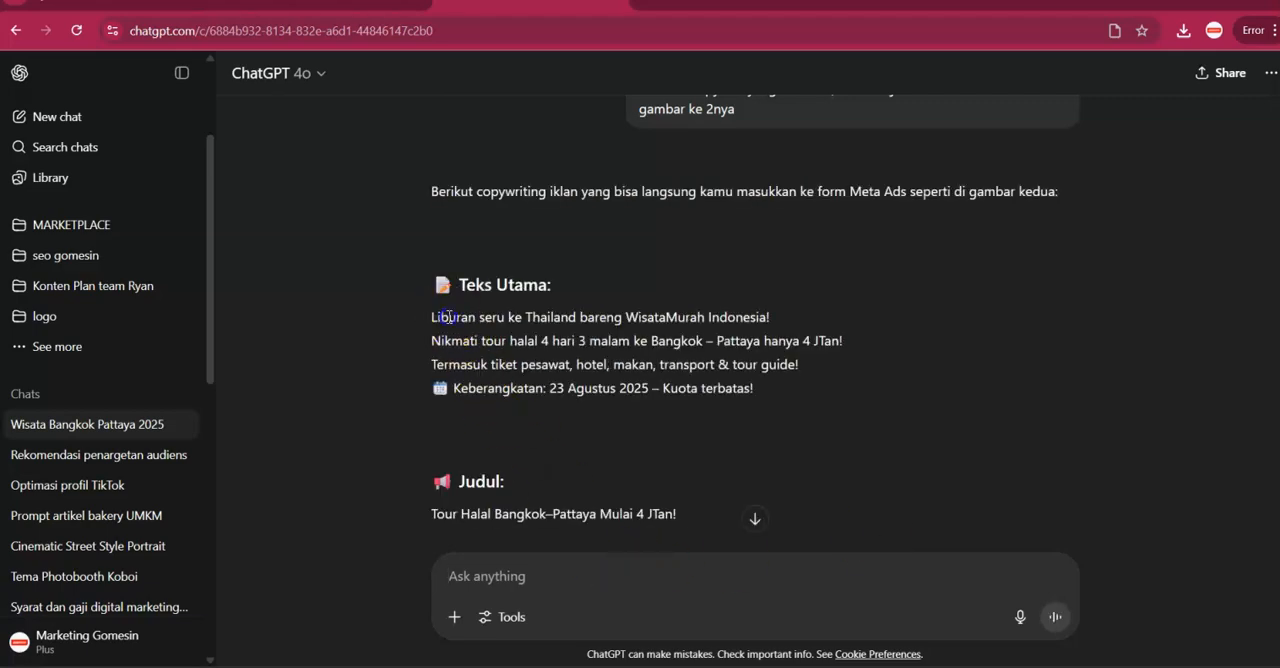
# Copy the generated Teks Utama from ChatGPT into the ad's primary text in Ads Manager.
pyautogui.moveTo(433, 317); pyautogui.dragTo(734, 414)
pyautogui.hotkey('ctrl', 'c')
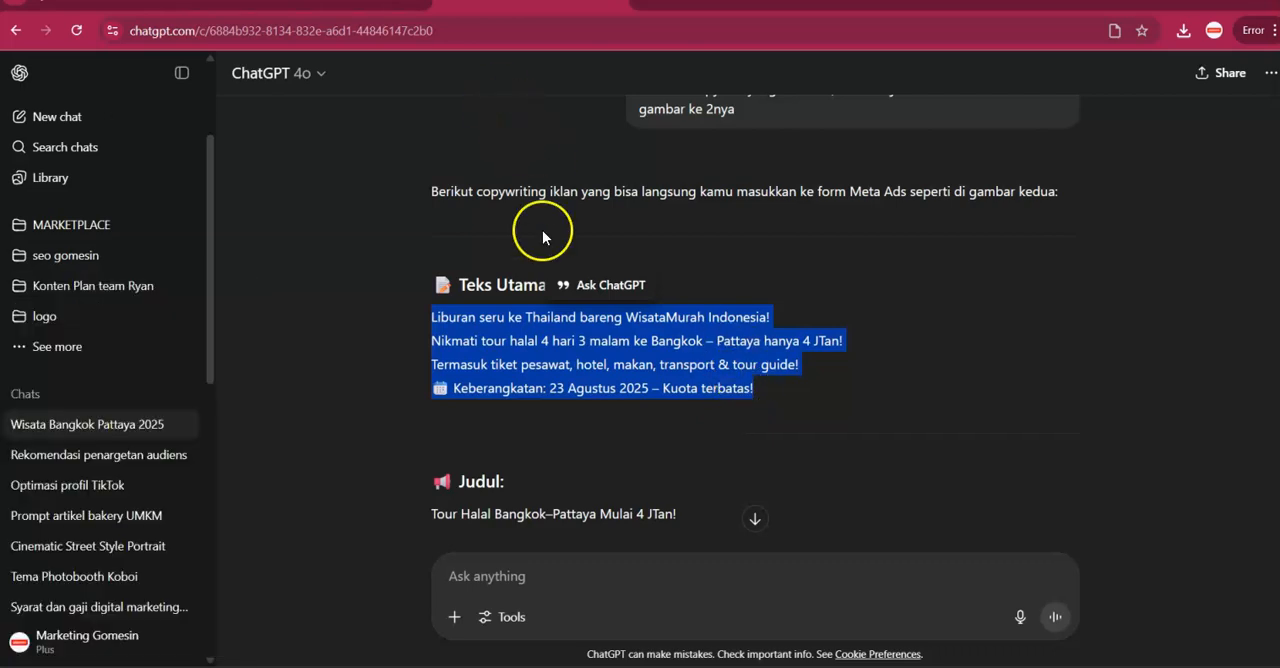
pyautogui.click(340, 3)
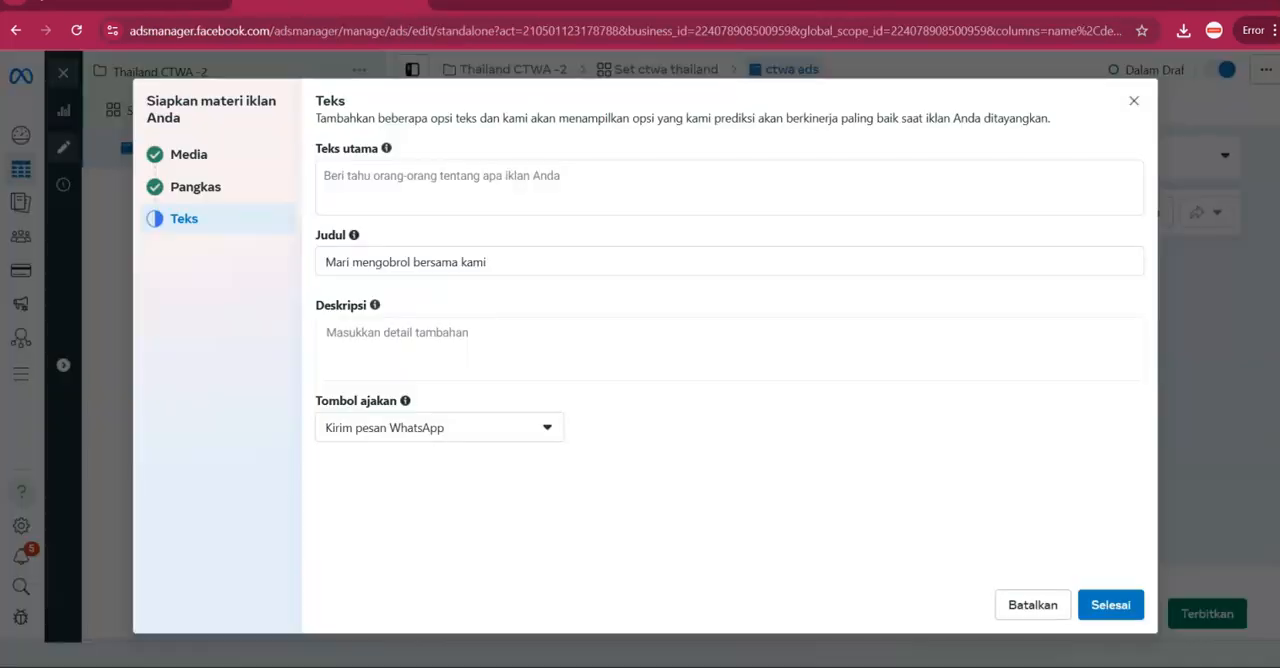
pyautogui.click(476, 188)
pyautogui.hotkey('ctrl', 'v')
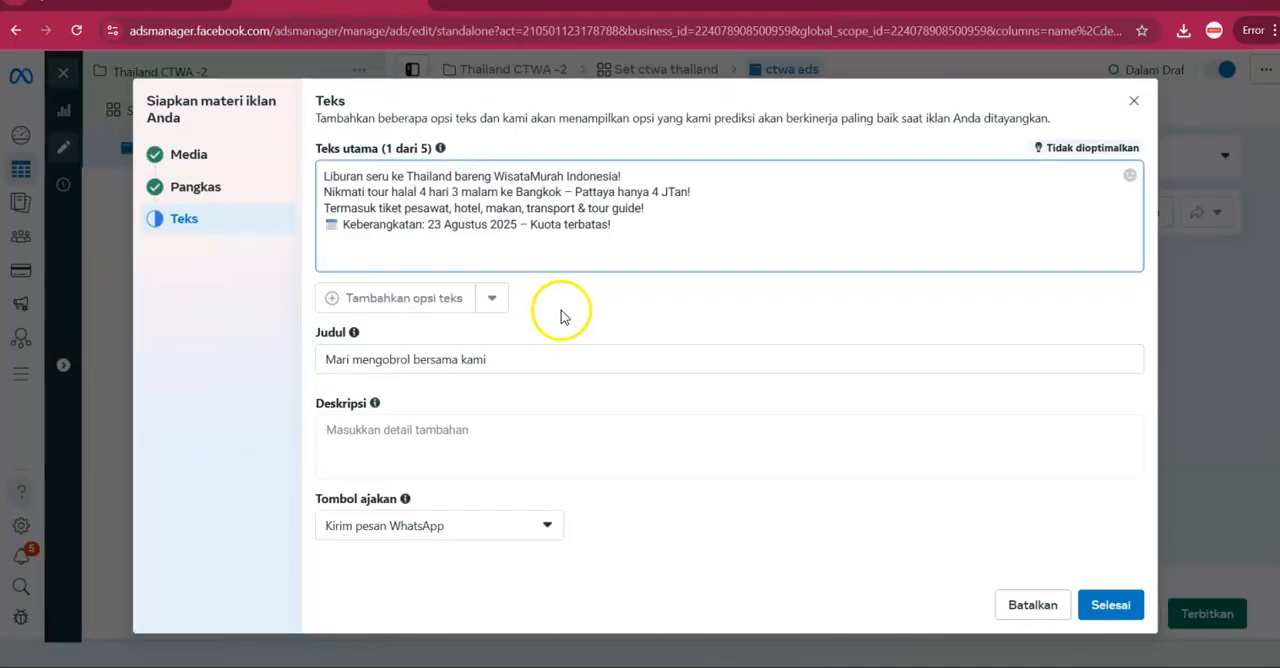
# Replace the ad's headline with ChatGPT's suggested title, "Tour Halal Bangkok–Pattaya Mulai 4 JTan!".
pyautogui.hotkey('ctrl', 'shift', 'Tab')
pyautogui.hotkey('ctrl', 'Tab')
pyautogui.click(563, 8)
pyautogui.scroll(-2, 525, 337)
pyautogui.doubleClick(522, 341)
pyautogui.tripleClick(522, 341)
pyautogui.hotkey('ctrl', 'c')
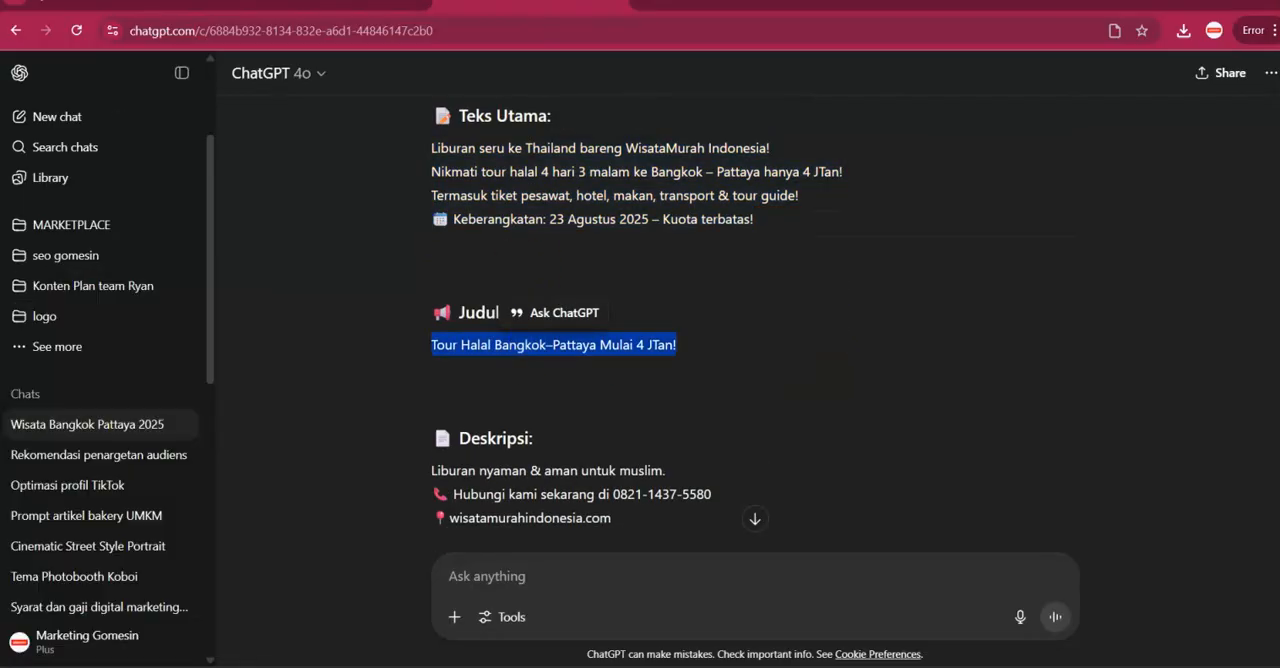
pyautogui.hotkey('ctrl', 'Tab')
pyautogui.click(447, 359)
pyautogui.hotkey('ctrl', 'v')
pyautogui.hotkey('ctrl', 'a')
pyautogui.hotkey('ctrl', 'v')
pyautogui.press('Tab')
# Copy ChatGPT's three-line Deskripsi text into the ad's description and finish the creative setup.
pyautogui.hotkey('ctrl', 'shift', 'Tab')
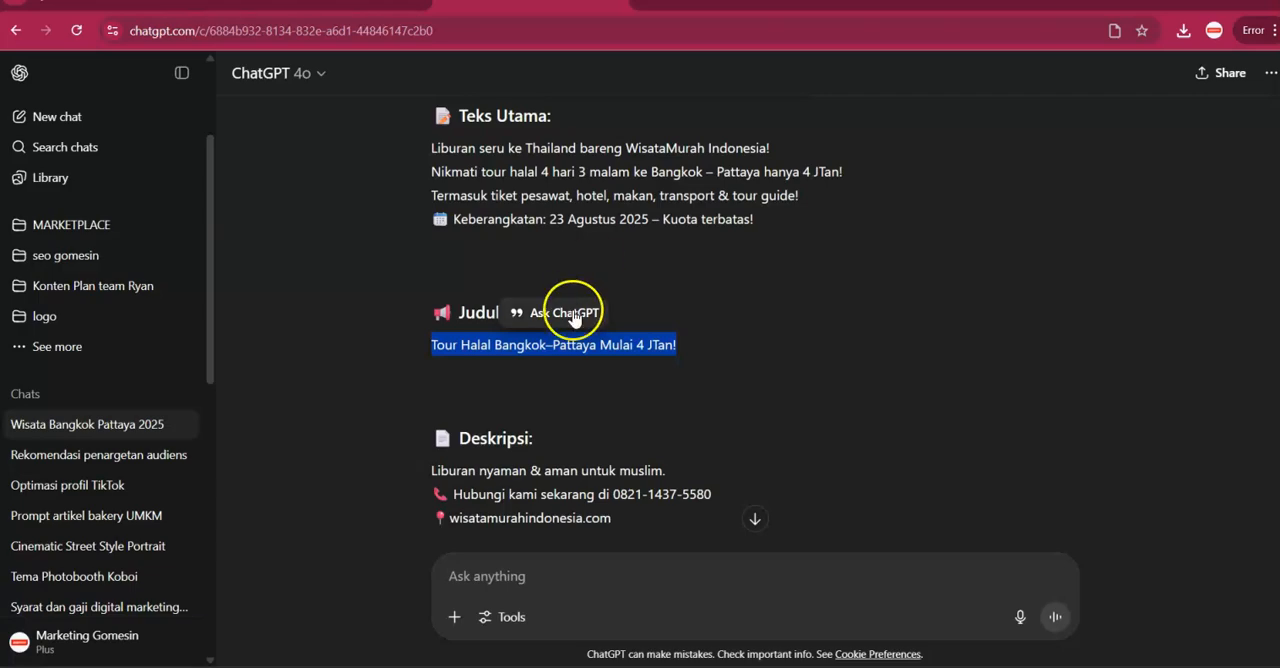
pyautogui.scroll(-2, 528, 314)
pyautogui.doubleClick(447, 301)
pyautogui.moveTo(447, 301); pyautogui.dragTo(612, 349)
pyautogui.hotkey('ctrl', 'c')
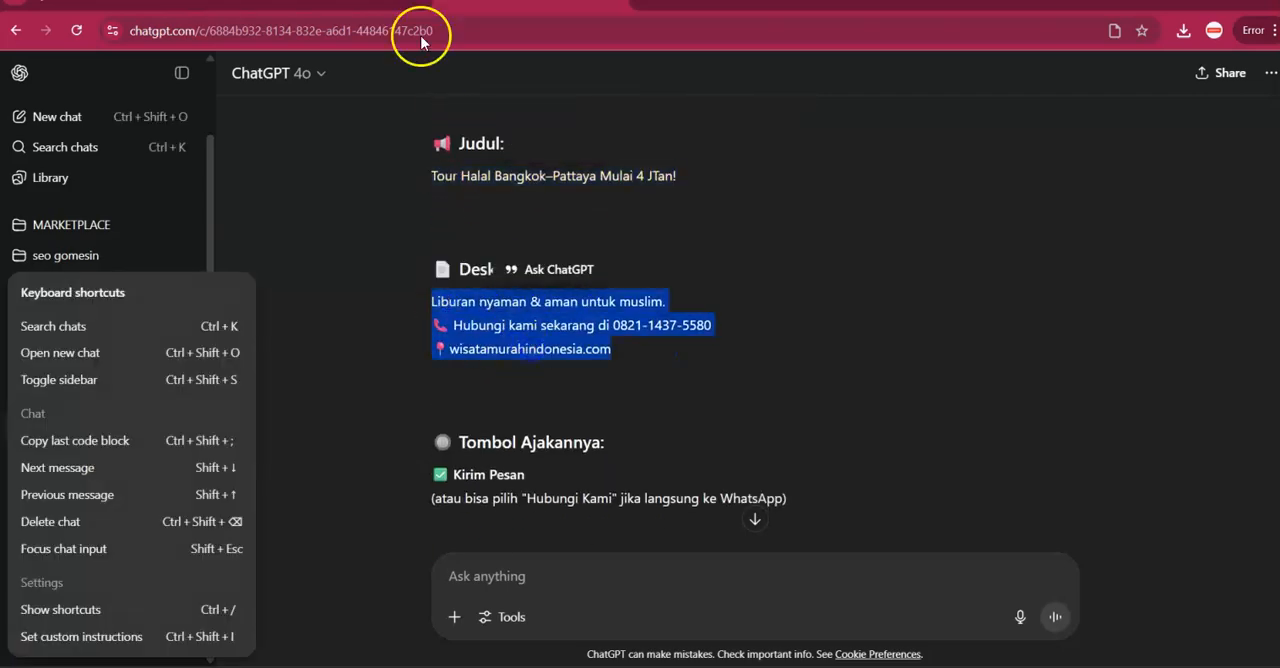
pyautogui.hotkey('ctrl', 'Tab')
pyautogui.click(480, 462)
pyautogui.hotkey('ctrl', 'v')
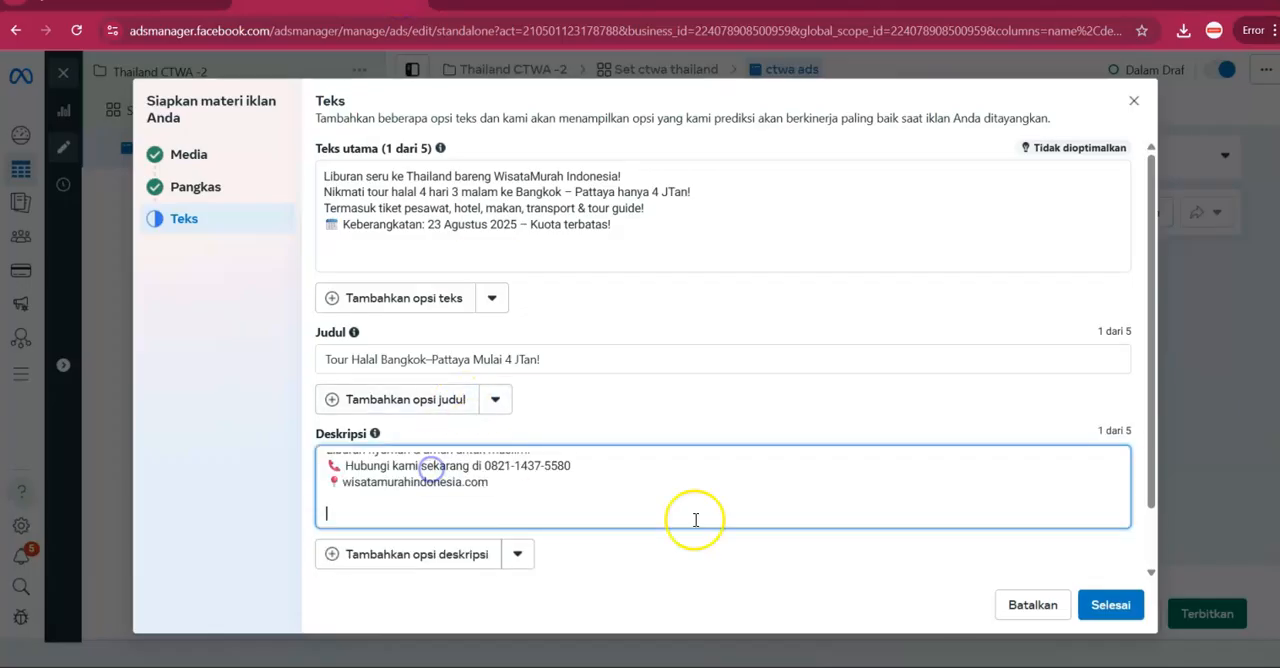
pyautogui.click(1108, 610)
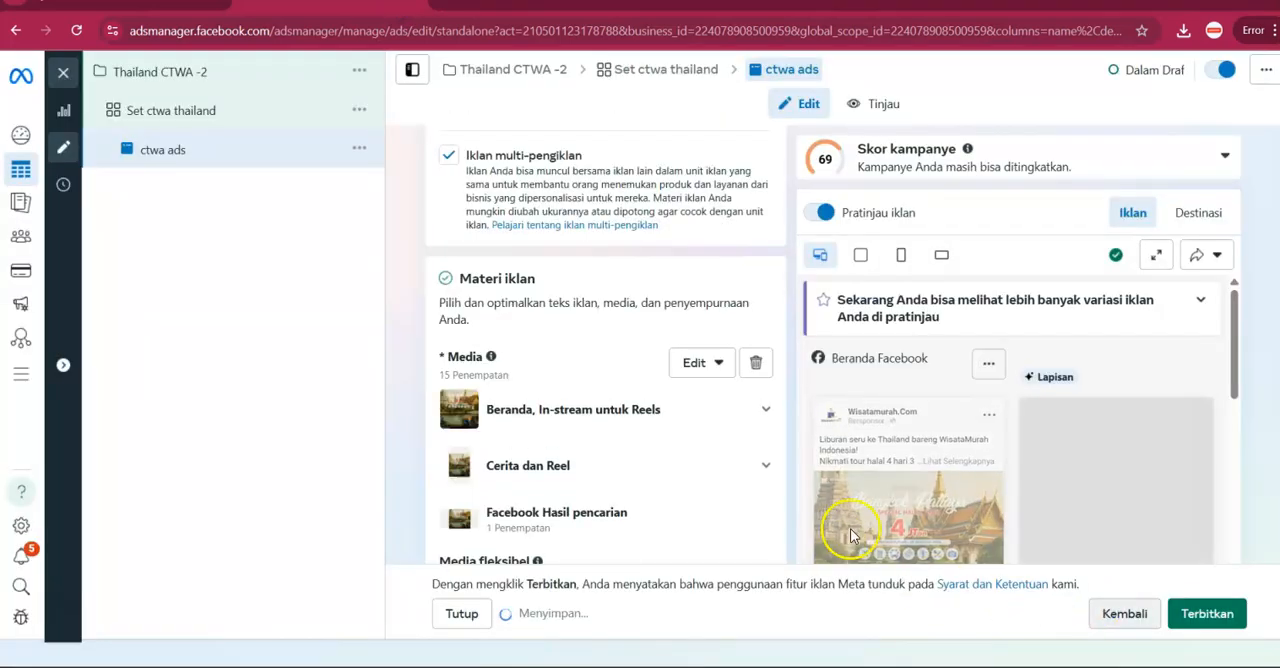
# Review the campaign score recommendations and the ad's text, call-to-action, message template and tracking settings.
pyautogui.click(828, 170)
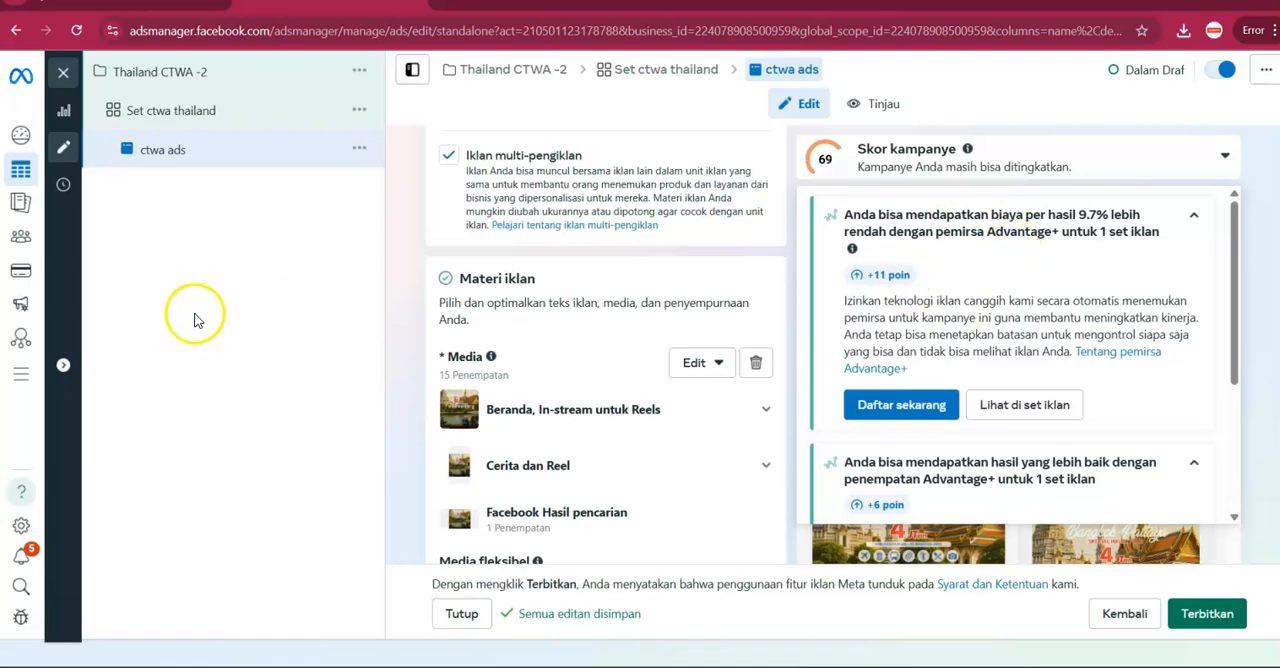
pyautogui.scroll(-10, 586, 343)
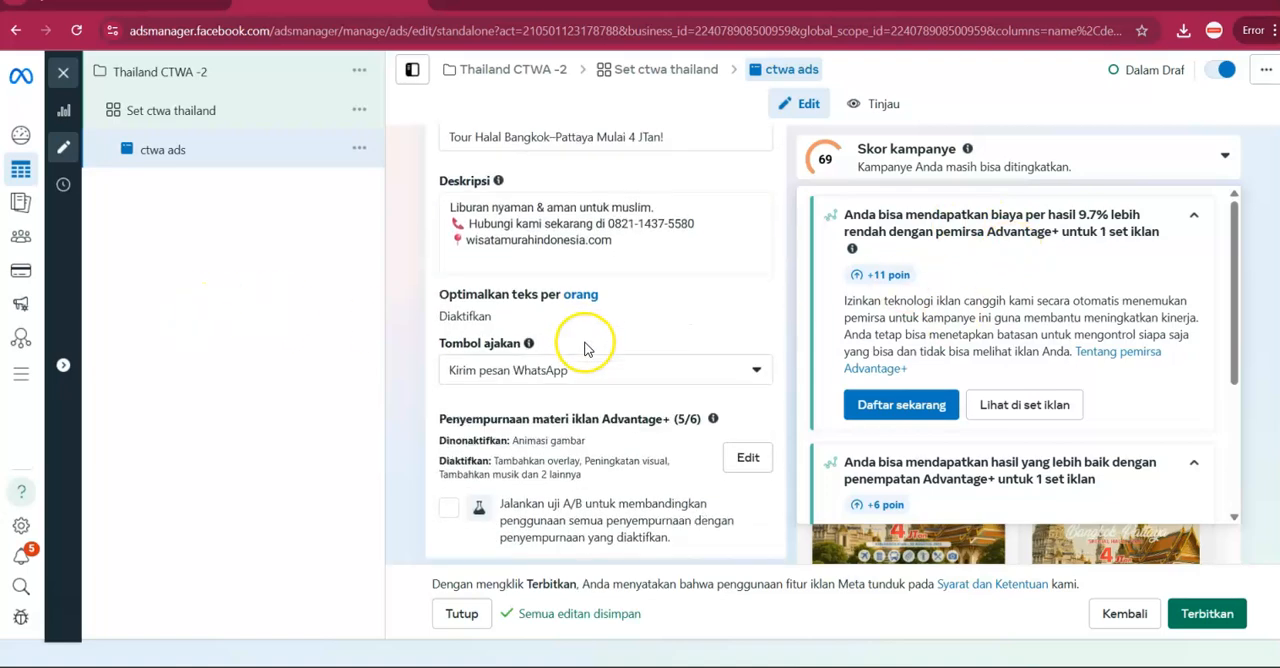
pyautogui.scroll(-5, 586, 346)
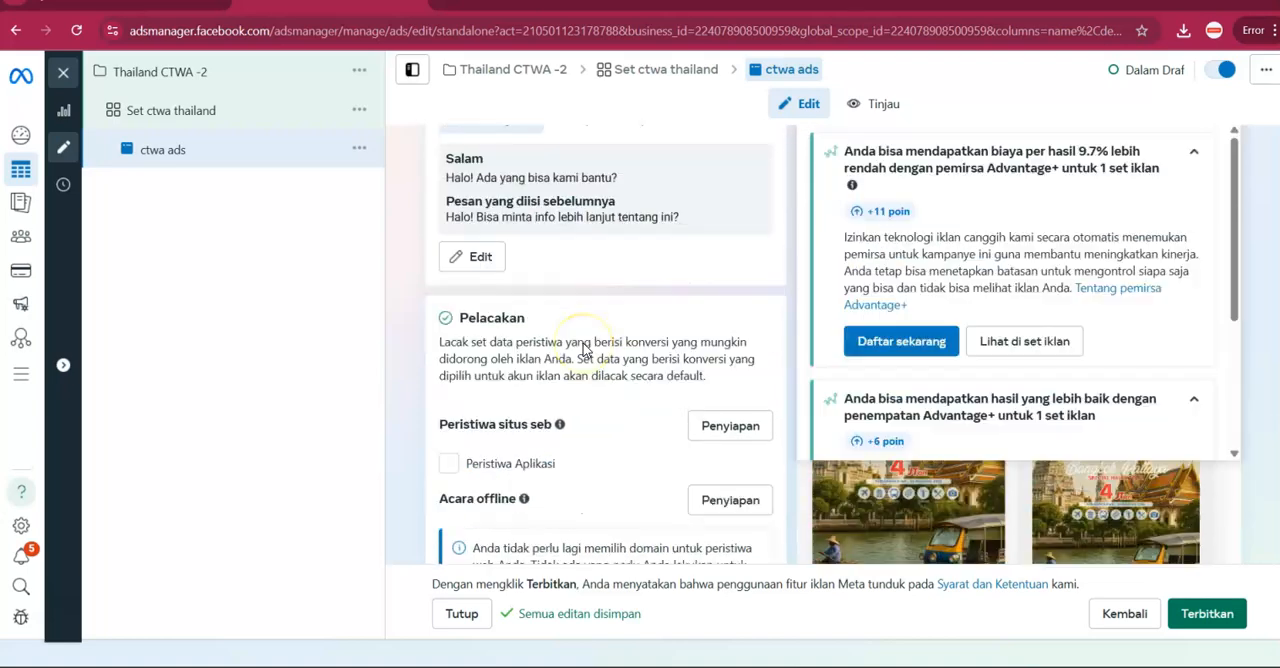
# Duplicate the ad "ctwa ads" once within the existing campaign "Thailand CTWA -2" and ad set "Set ctwa thailand".
pyautogui.scroll(5, 600, 300)
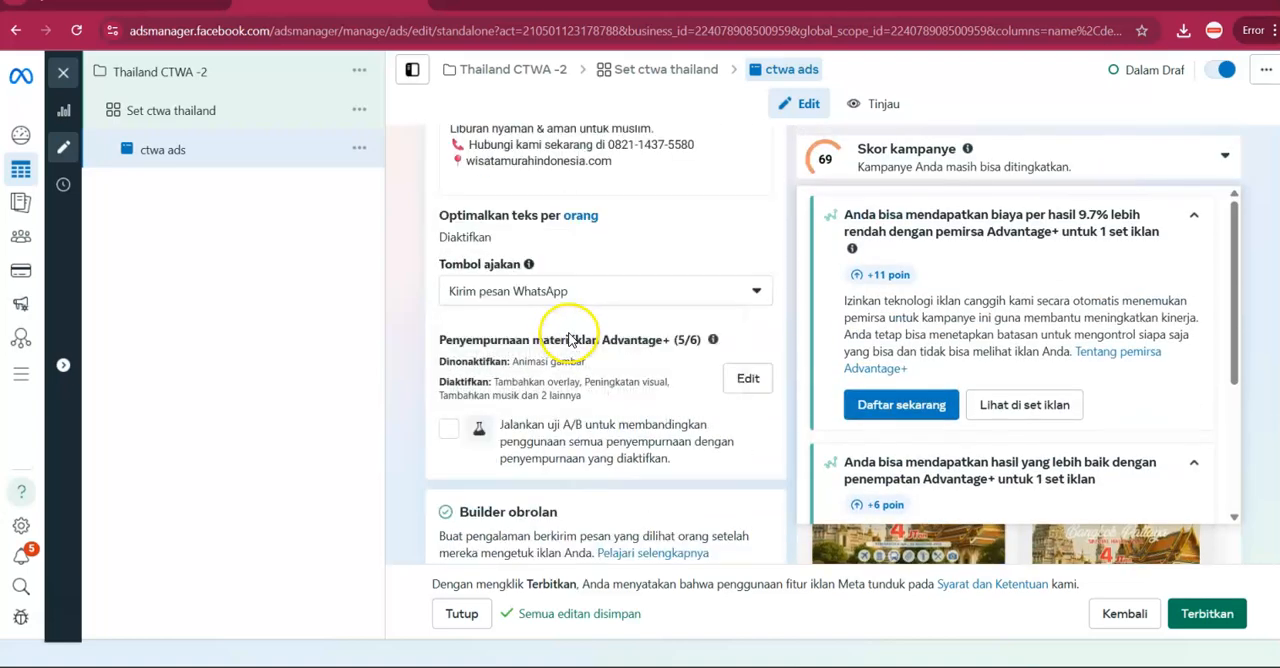
pyautogui.click(556, 291)
pyautogui.click(556, 291)
pyautogui.scroll(3, 400, 329)
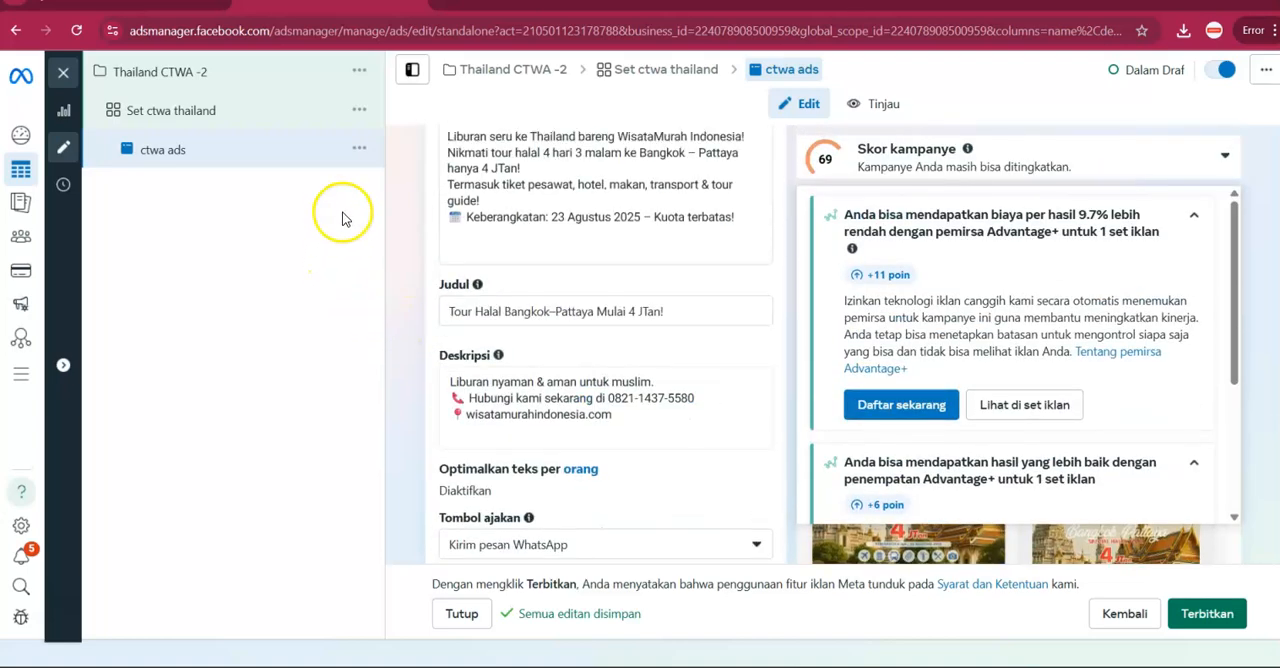
pyautogui.click(363, 157)
pyautogui.click(368, 210)
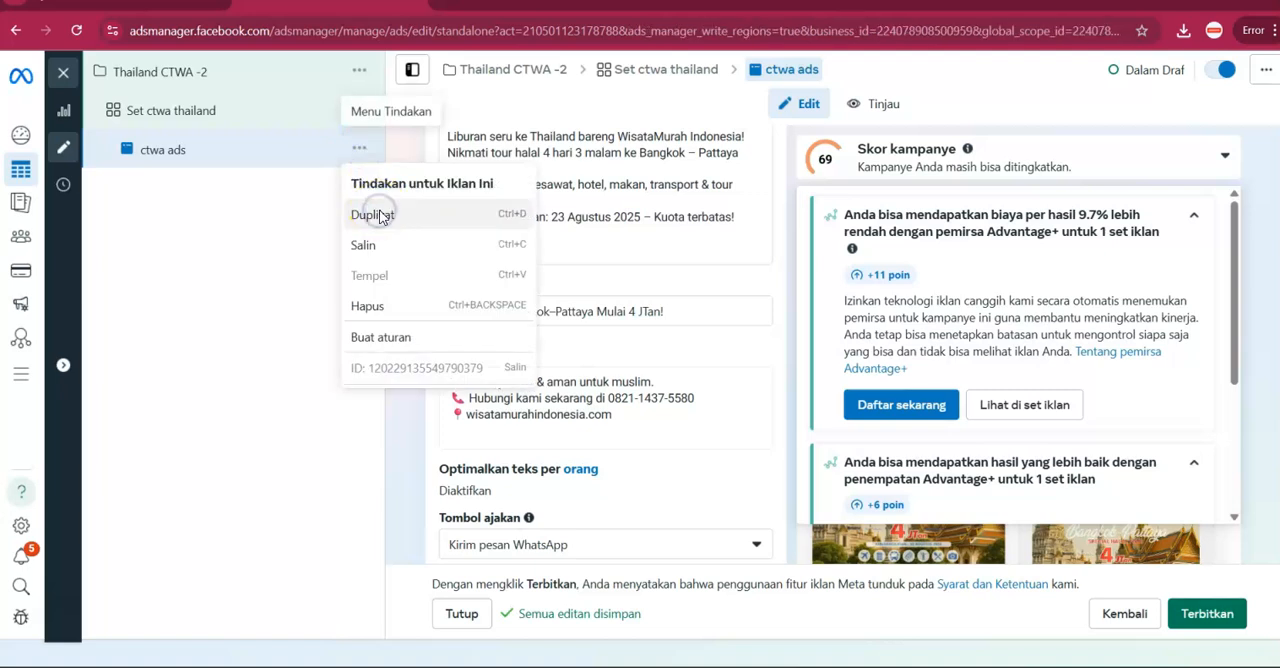
pyautogui.click(835, 590)
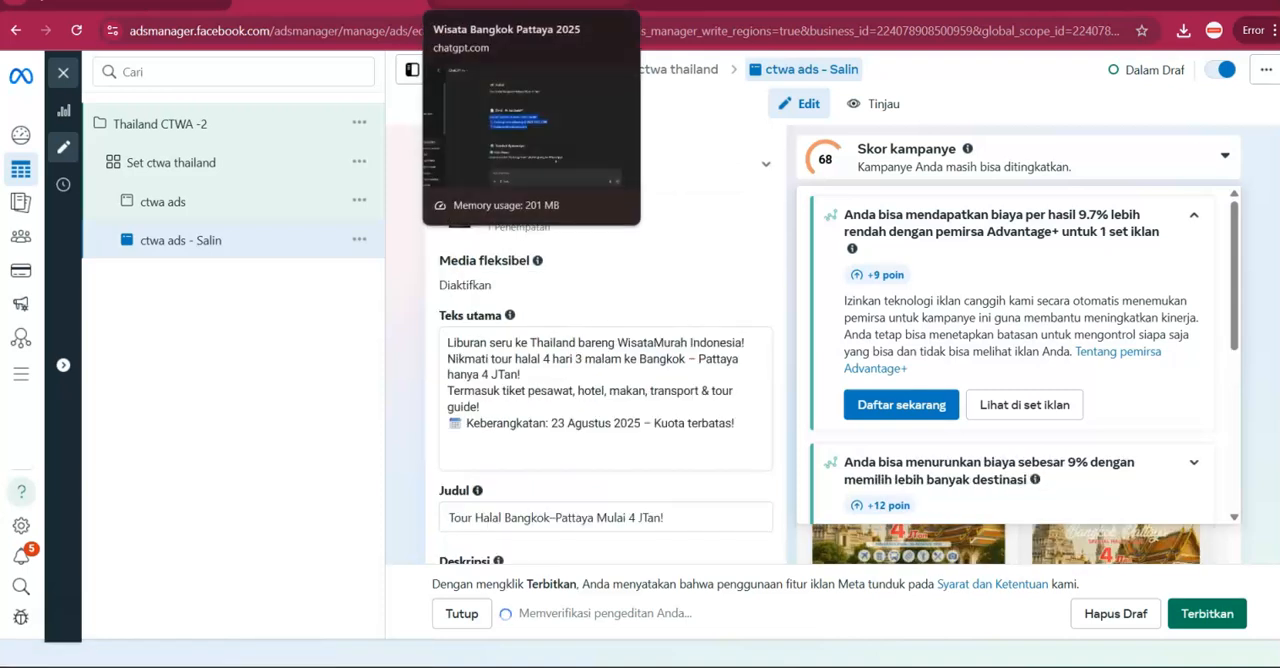
# Switch to ChatGPT, ask for a more selling, attractive and urgent version of the ad copy, and choose Response 1.
pyautogui.click(530, 4)
pyautogui.click(541, 556)
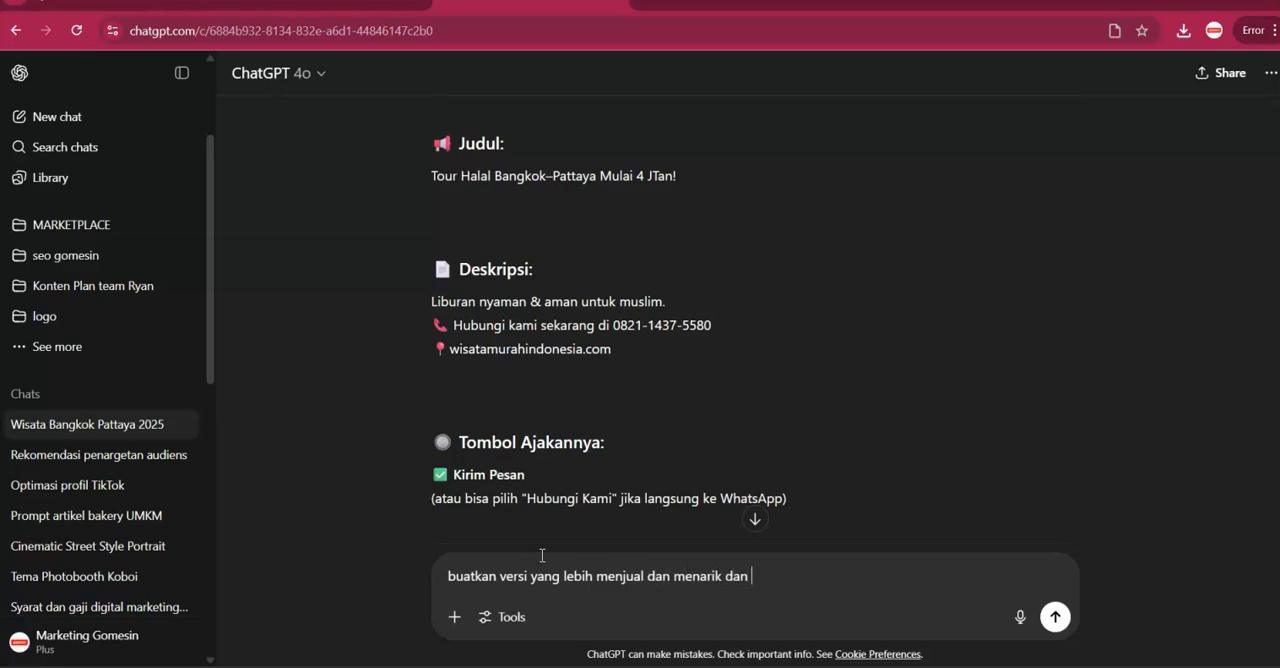
pyautogui.press('Return')
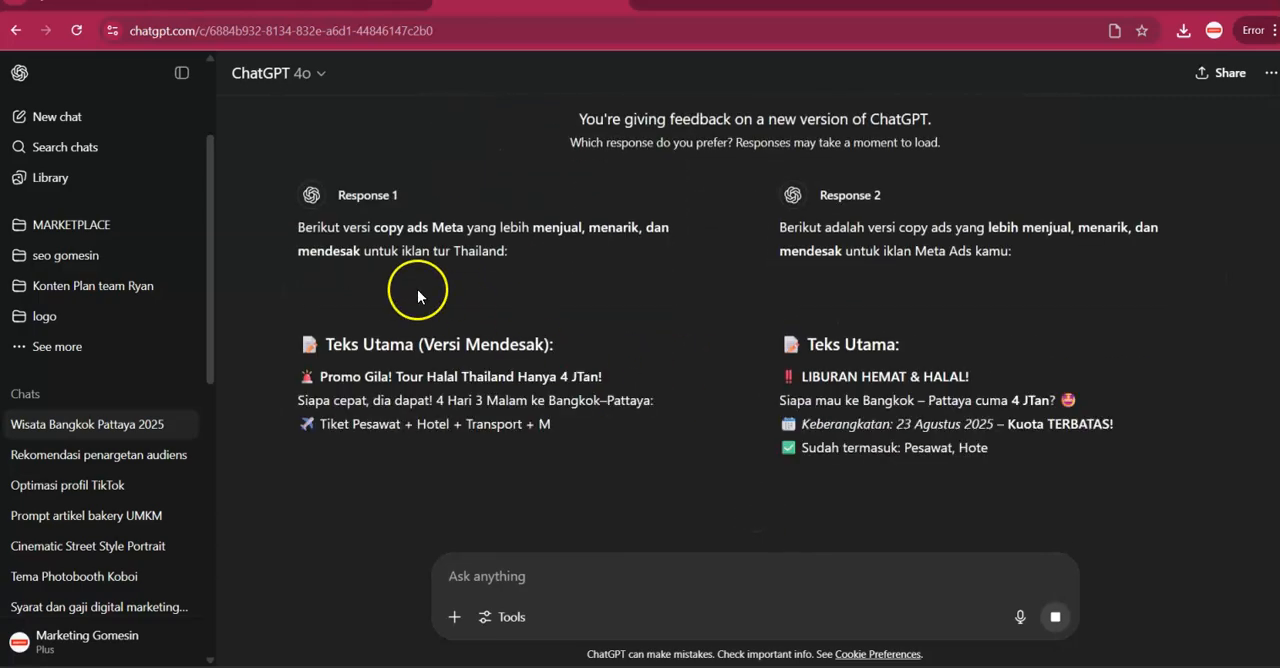
pyautogui.scroll(-5, 417, 293)
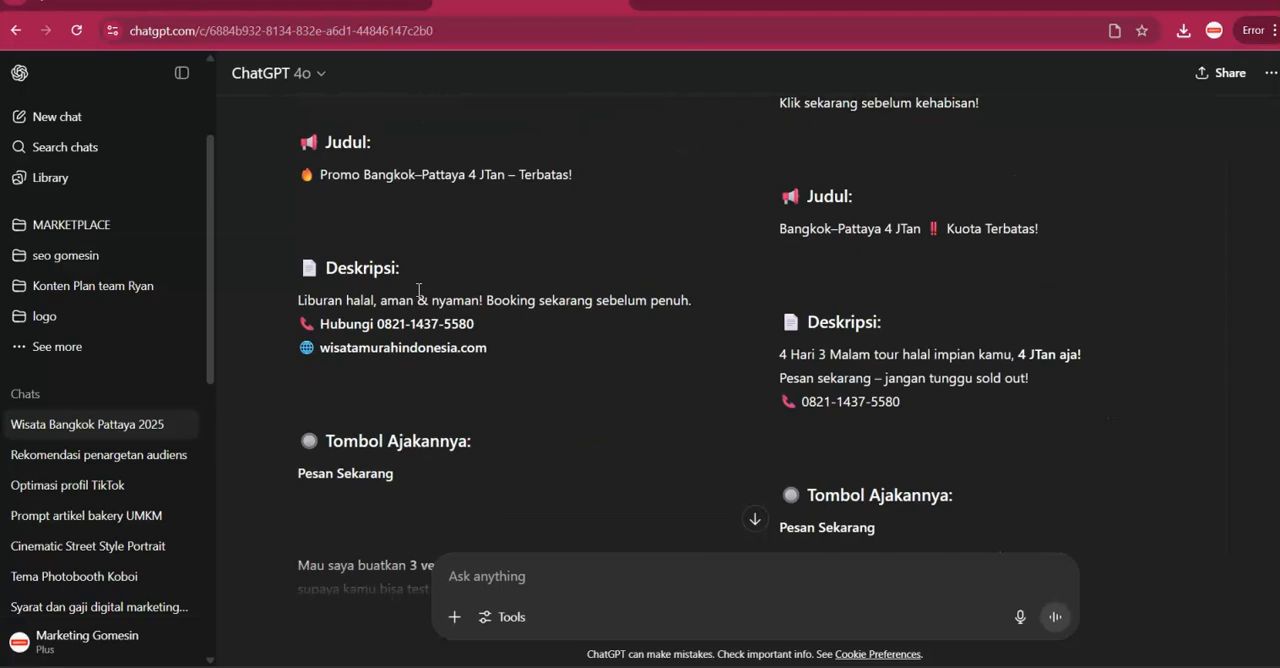
pyautogui.scroll(-3, 418, 290)
pyautogui.click(372, 390)
# Replace the duplicated ad's primary text in Ads Manager with ChatGPT's urgent Teks Utama starting "Promo Gila! Tour Halal Thailand Hanya 4 JTan!".
pyautogui.scroll(10, 423, 371)
pyautogui.moveTo(437, 371); pyautogui.dragTo(554, 480)
pyautogui.click(333, 13)
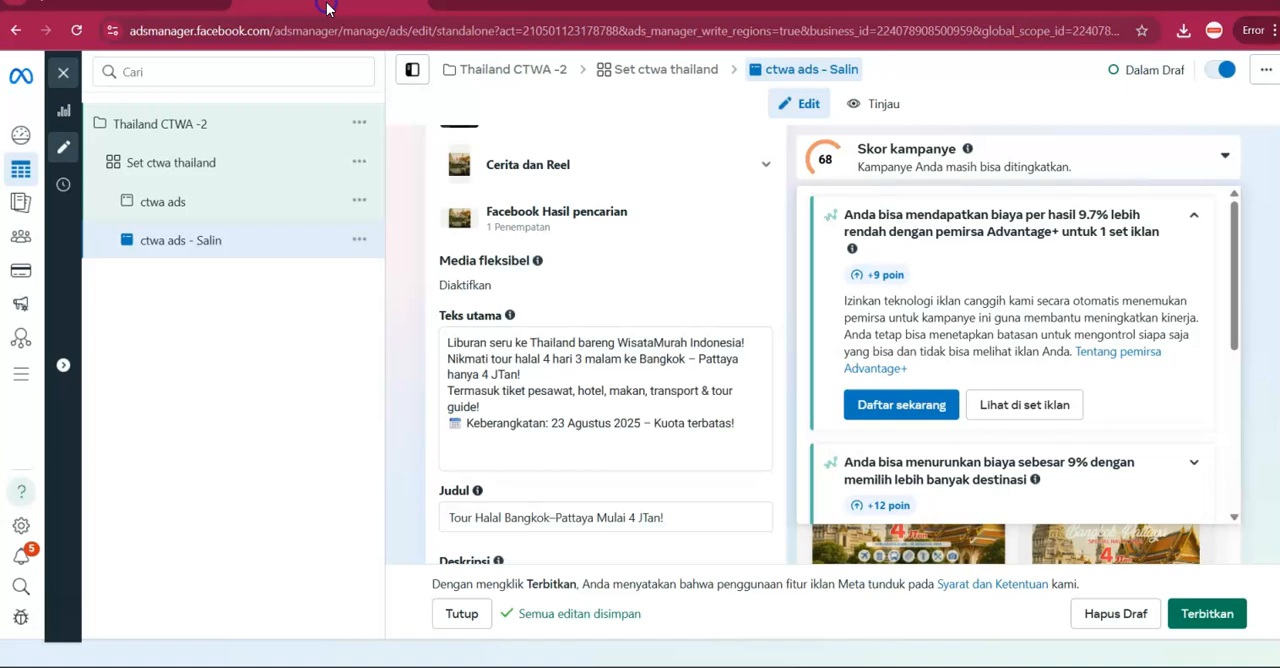
pyautogui.doubleClick(498, 359)
pyautogui.tripleClick(498, 359)
pyautogui.hotkey('ctrl', 'a')
pyautogui.hotkey('ctrl', 'v')
# Rename the duplicated ad as "ctwa ads - 1".
pyautogui.scroll(5, 614, 281)
pyautogui.scroll(10, 614, 281)
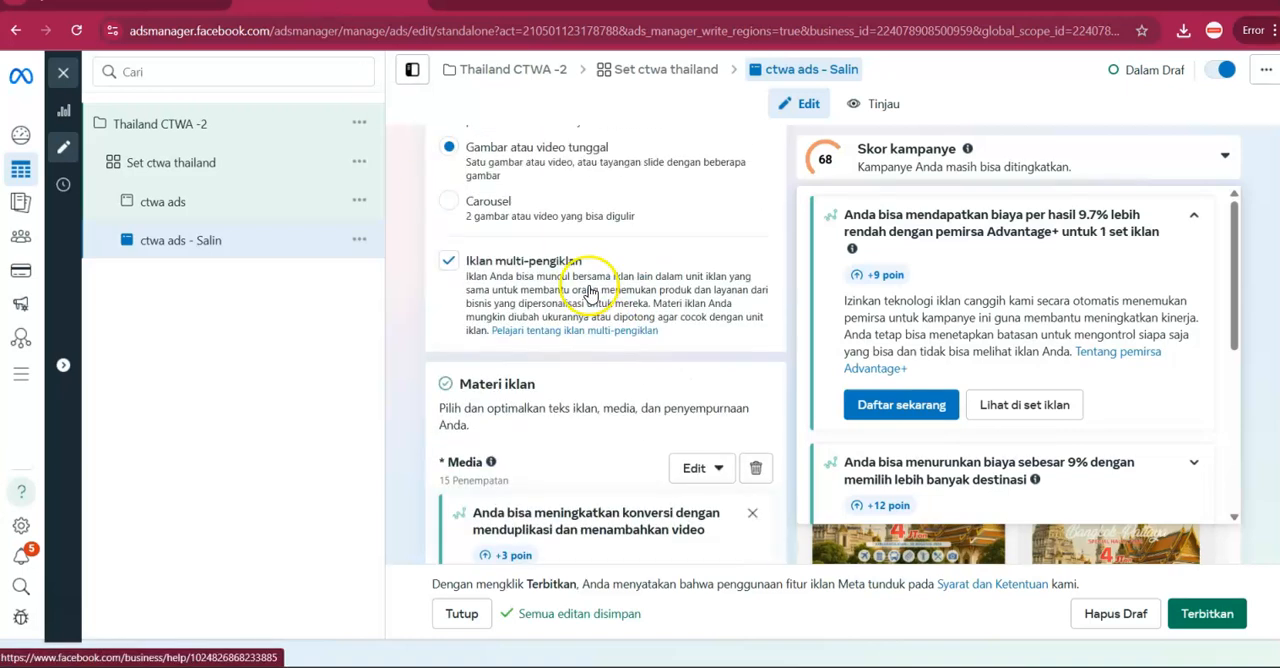
pyautogui.click(545, 195)
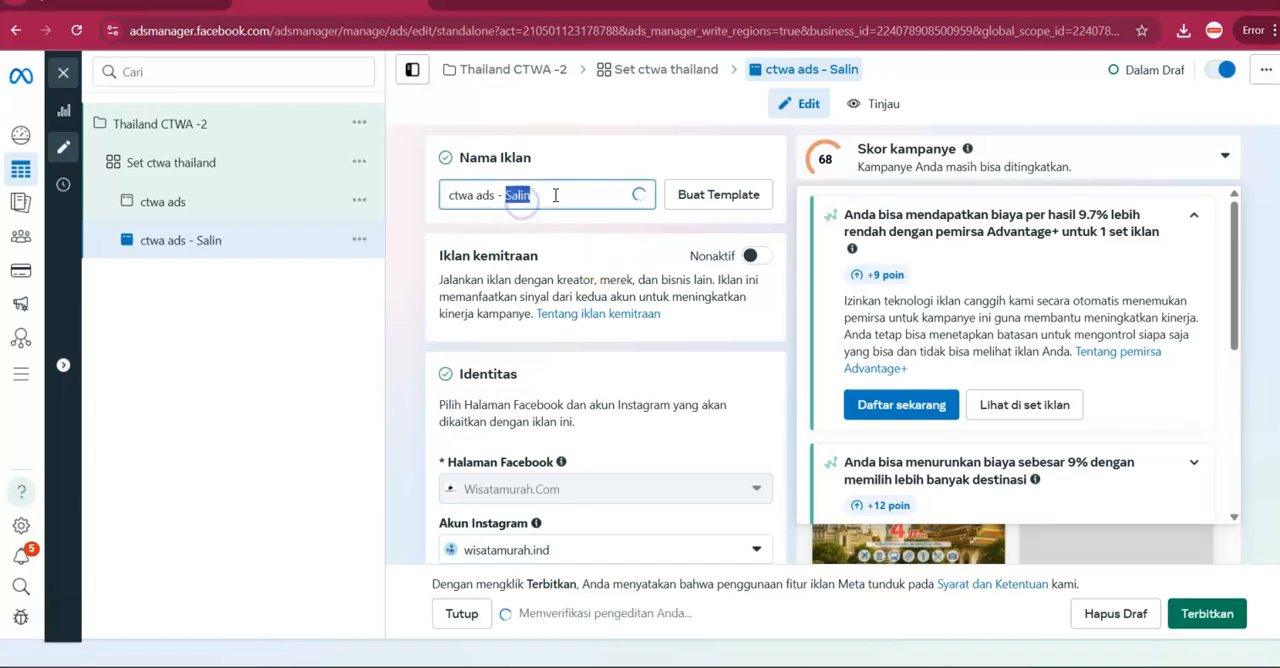
pyautogui.write('1')
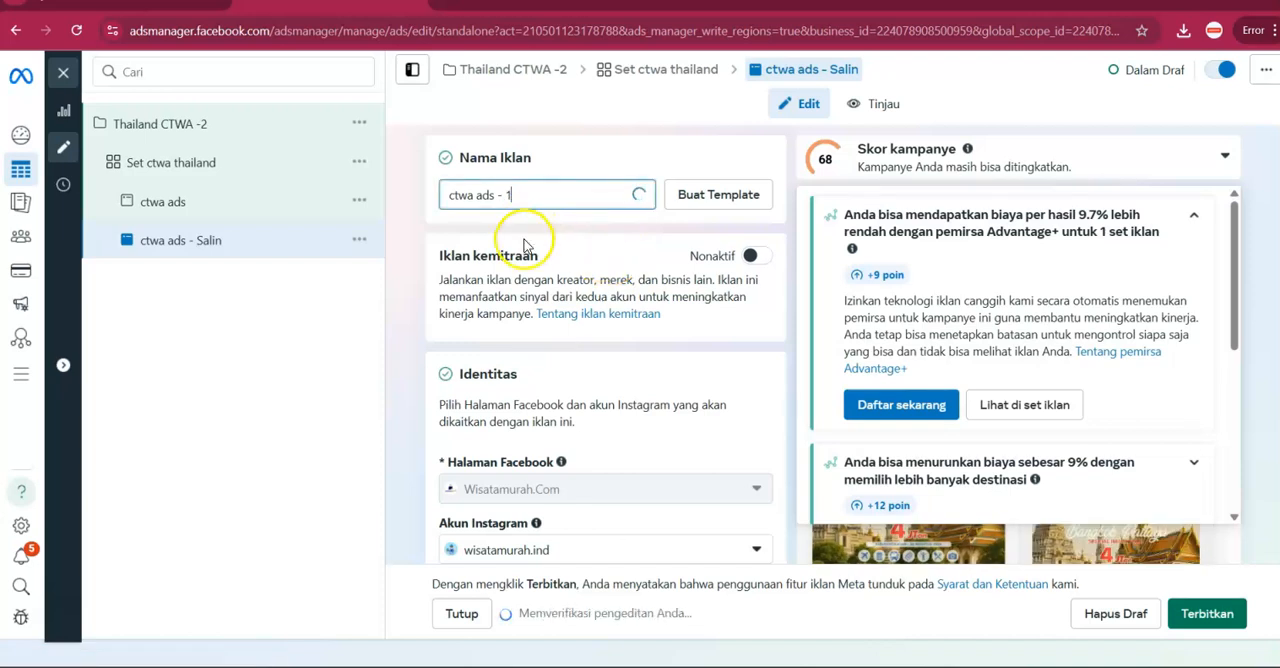
# Replace the headline of "ctwa ads - 1" with ChatGPT's title "🔥 Promo Bangkok–Pattaya 4 JTan – Terbatas!".
pyautogui.scroll(-5, 524, 245)
pyautogui.scroll(-10, 507, 280)
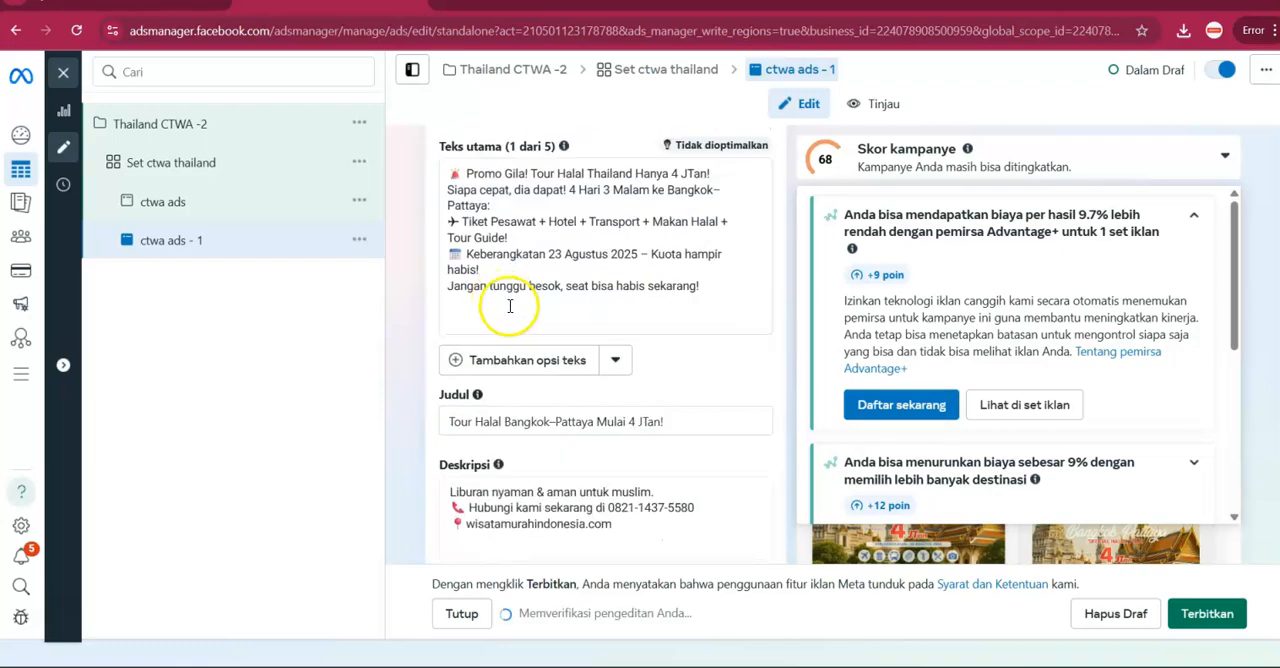
pyautogui.hotkey('ctrl', 'Tab')
pyautogui.scroll(-3, 494, 326)
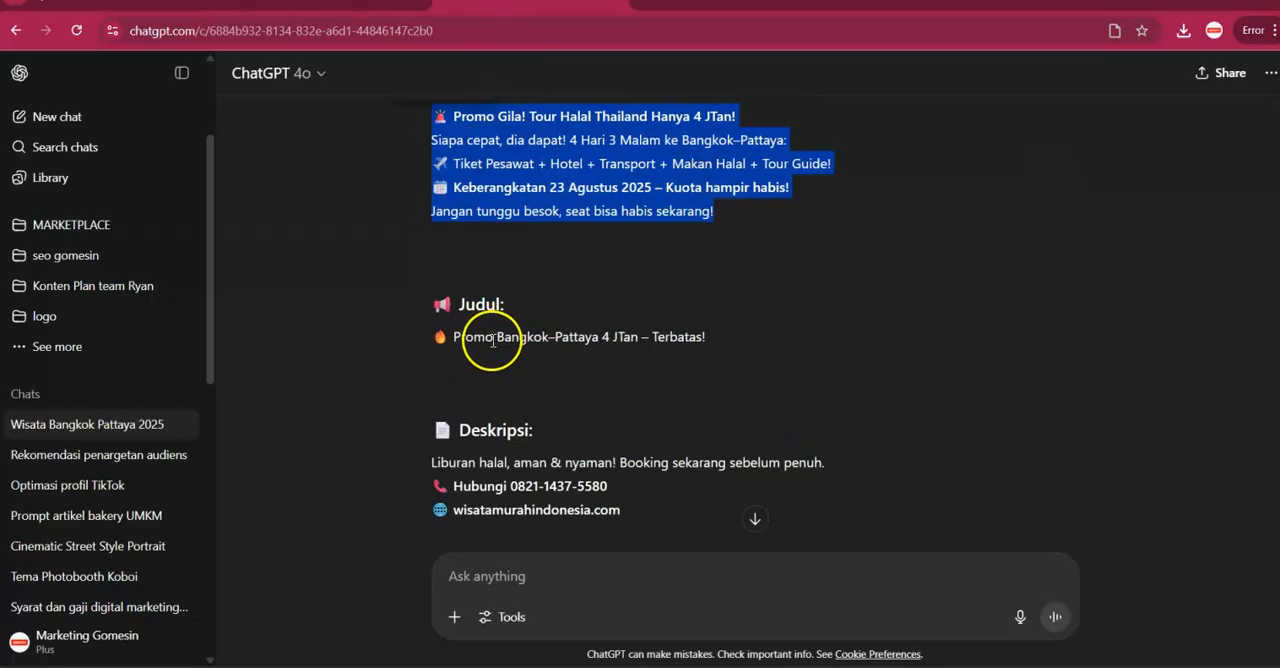
pyautogui.tripleClick(493, 341)
pyautogui.hotkey('ctrl', 'c')
pyautogui.hotkey('ctrl', 'shift', 'Tab')
pyautogui.click(510, 422)
pyautogui.hotkey('ctrl', 'a')
pyautogui.hotkey('ctrl', 'v')
# Replace the description of "ctwa ads - 1" with ChatGPT's three-line Deskripsi beginning "Liburan halal, aman & nyaman!".
pyautogui.click(500, 8)
pyautogui.scroll(-3, 436, 323)
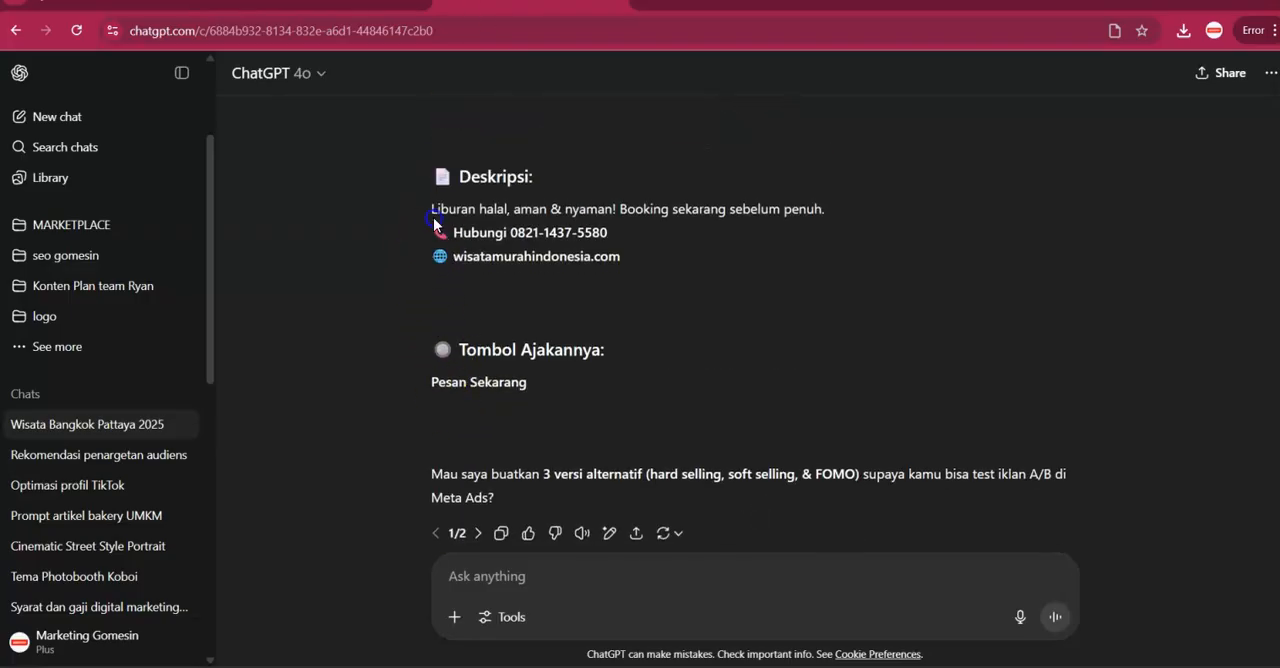
pyautogui.moveTo(460, 229); pyautogui.dragTo(572, 268)
pyautogui.hotkey('ctrl', 'c')
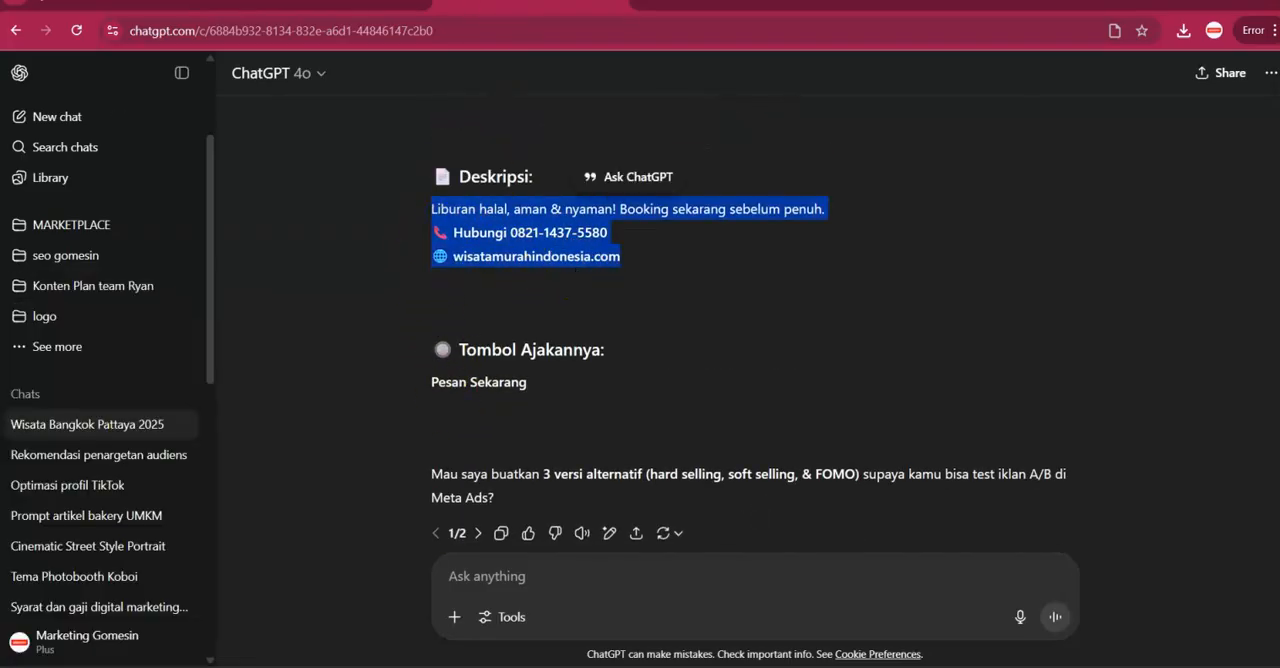
pyautogui.hotkey('ctrl', 'shift', 'Tab')
pyautogui.scroll(-2, 557, 480)
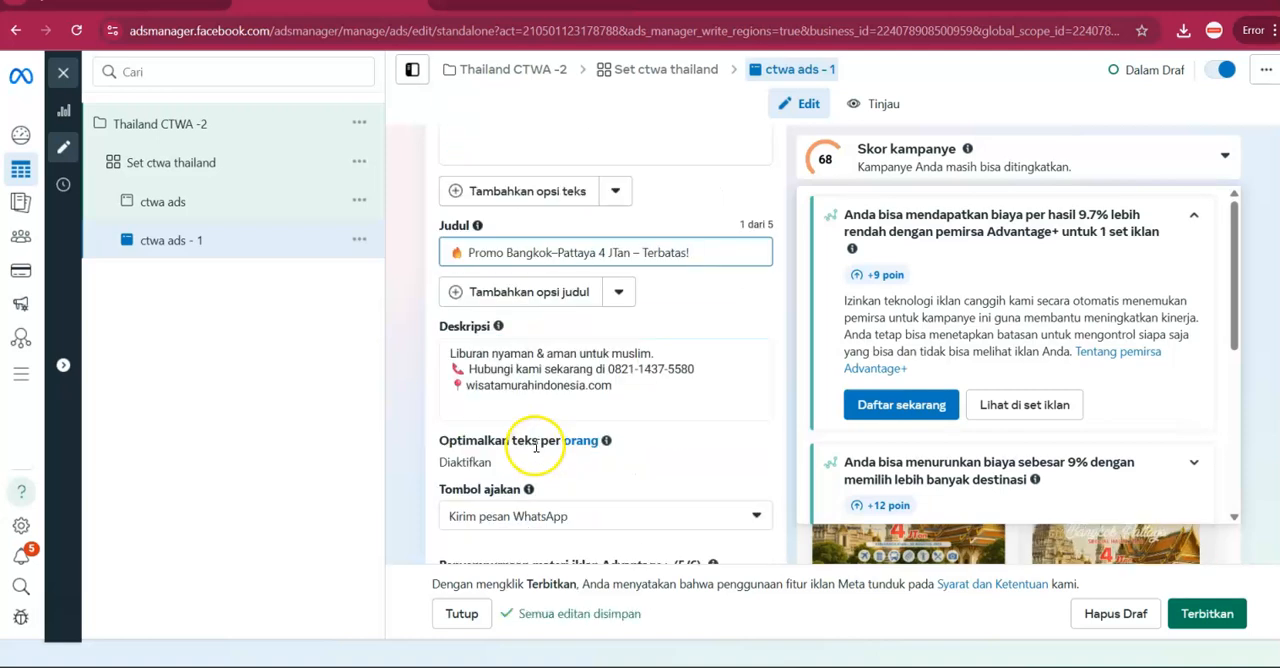
pyautogui.click(565, 384)
pyautogui.tripleClick(565, 384)
pyautogui.hotkey('ctrl', 'a')
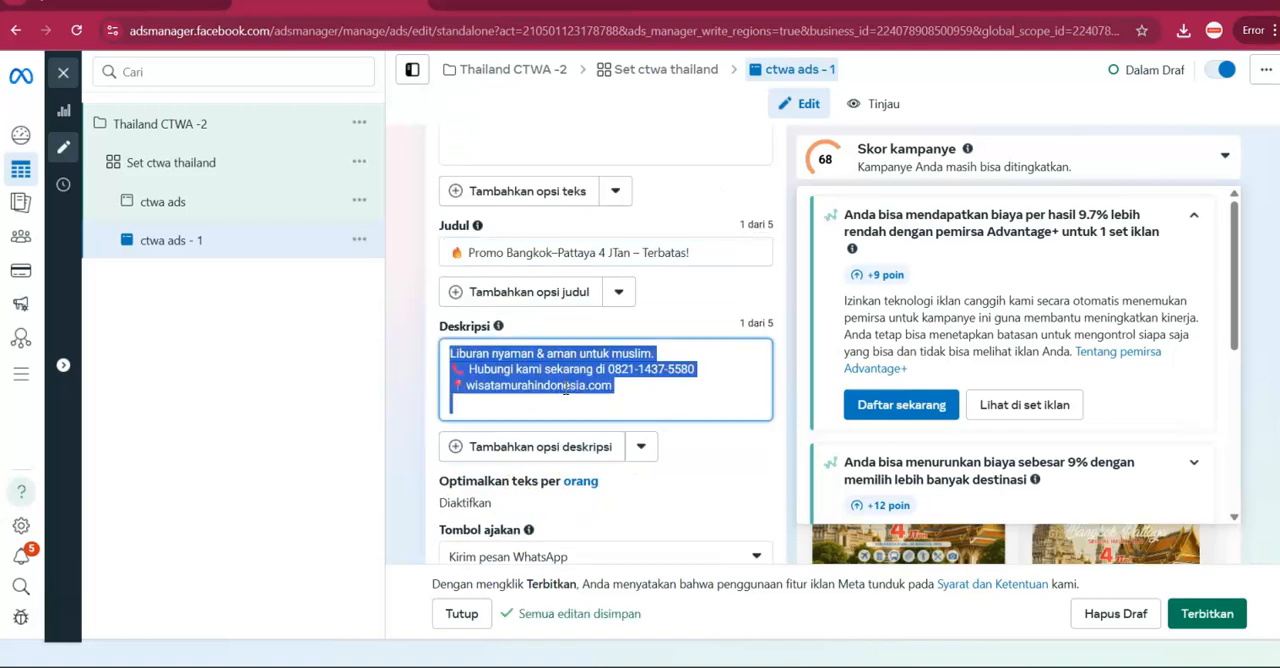
pyautogui.hotkey('ctrl', 'v')
pyautogui.hotkey('ctrl', 'a')
pyautogui.click(315, 378)
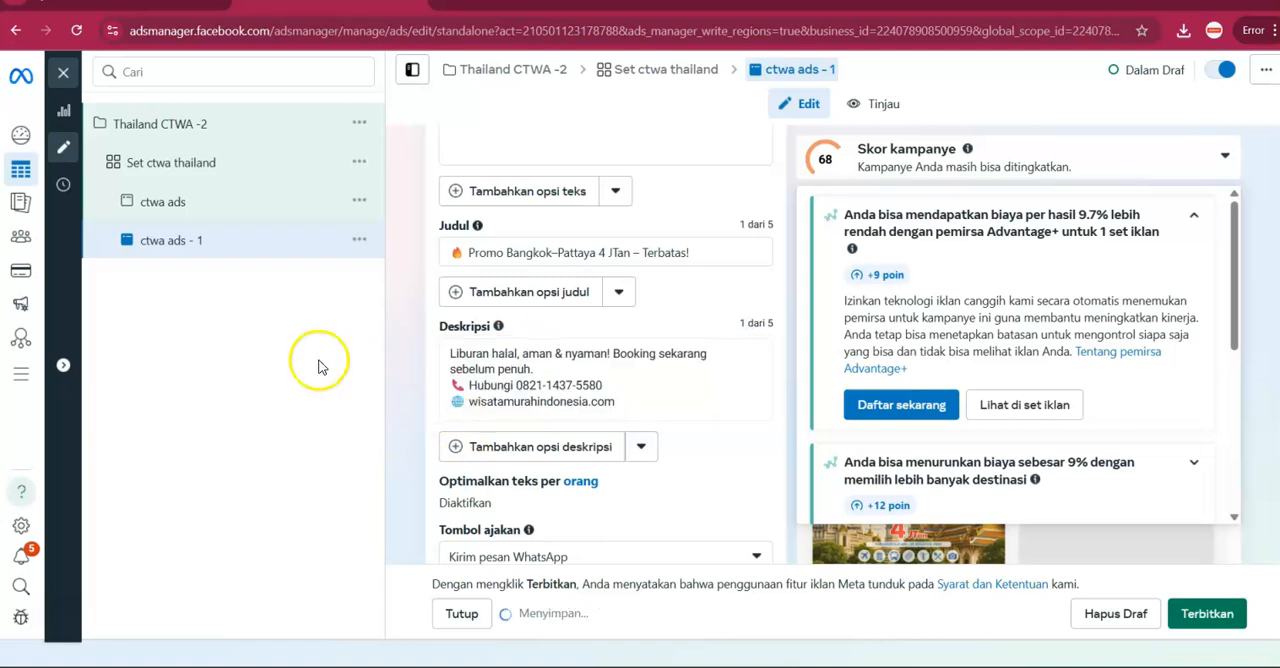
# Set the call-to-action button of "ctwa ads - 1" to "Hubungi Kami".
pyautogui.click(362, 240)
pyautogui.scroll(-1, 600, 430)
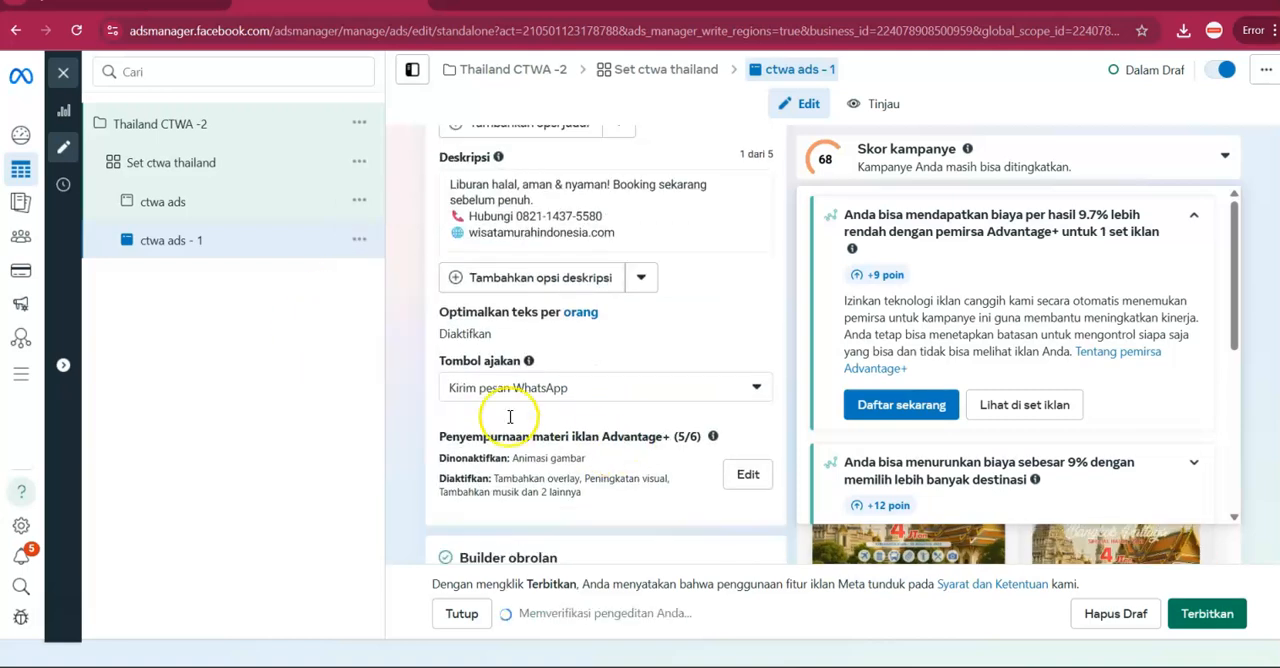
pyautogui.click(523, 388)
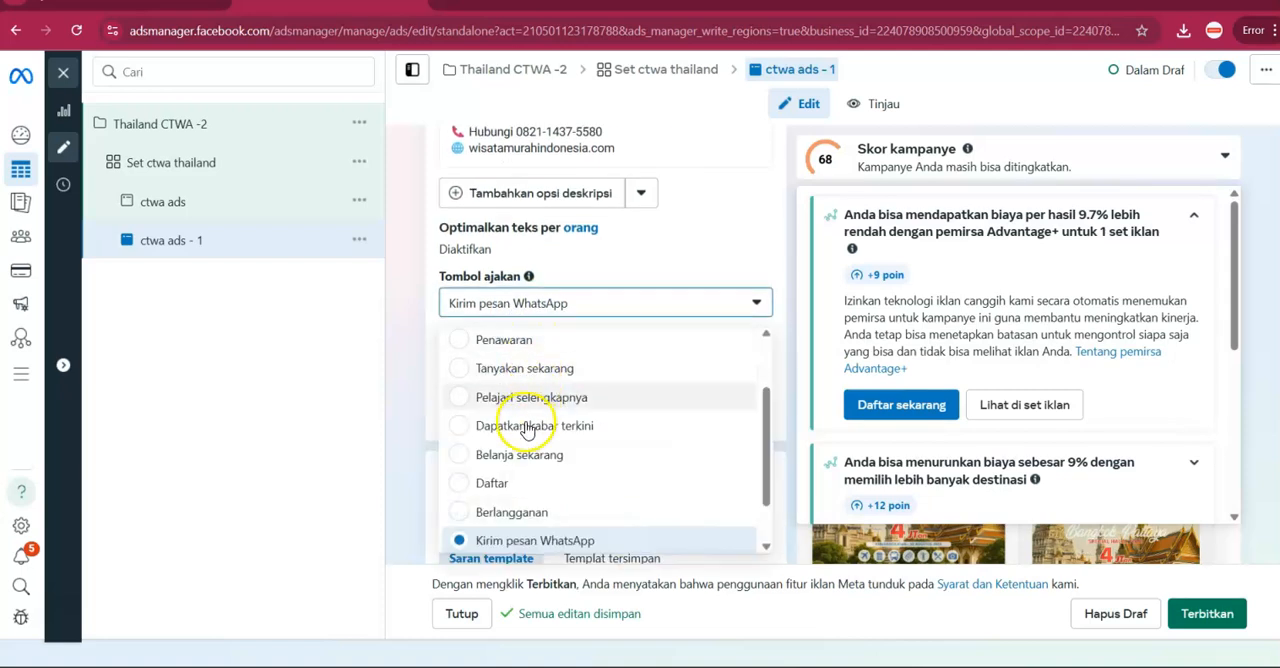
pyautogui.scroll(1, 523, 428)
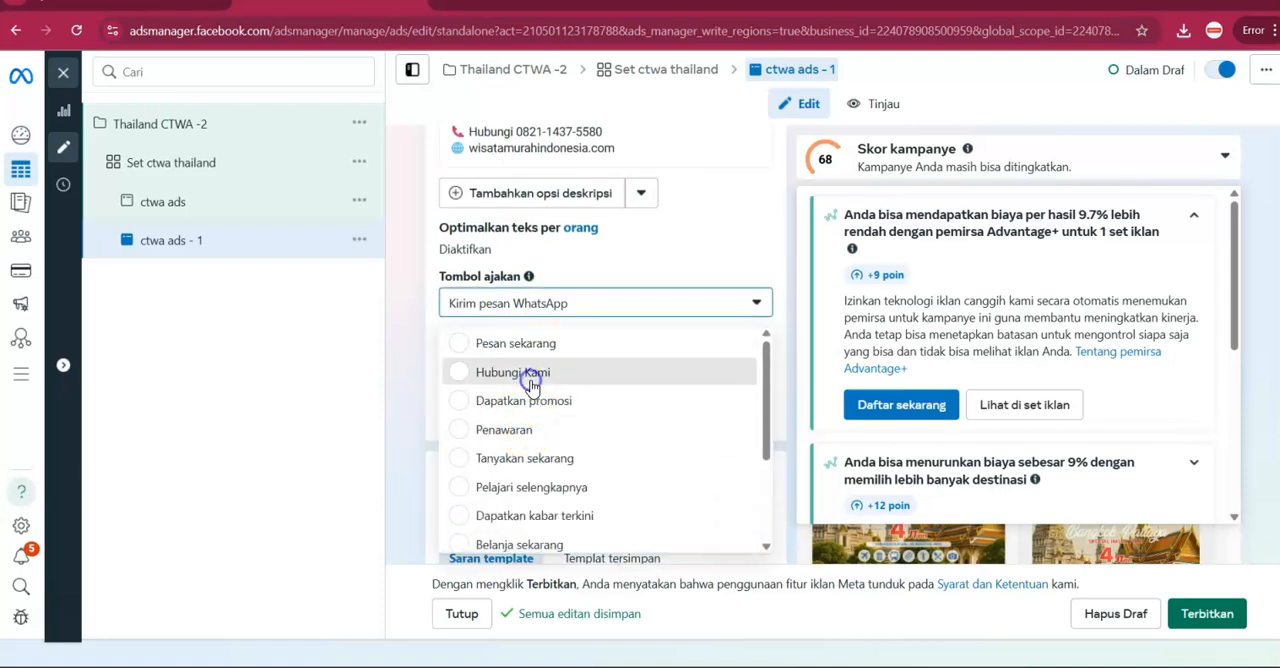
pyautogui.click(522, 372)
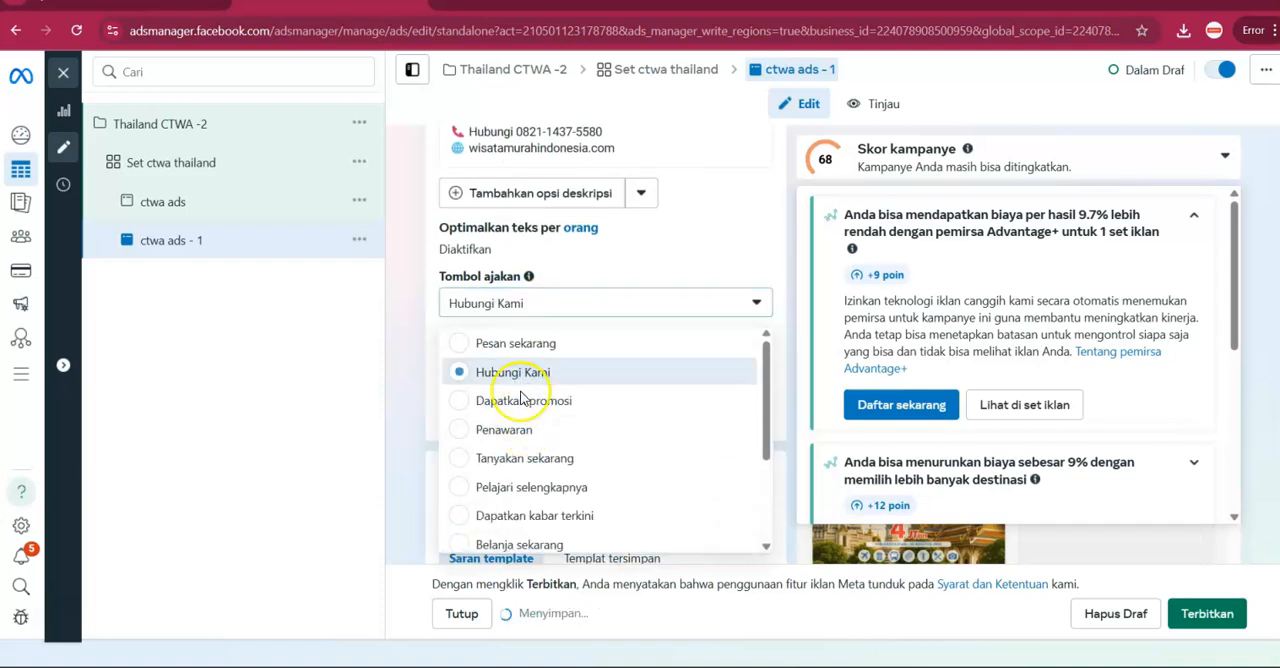
# Duplicate the ad "ctwa ads - 1" once into the same campaign and ad set.
pyautogui.click(358, 242)
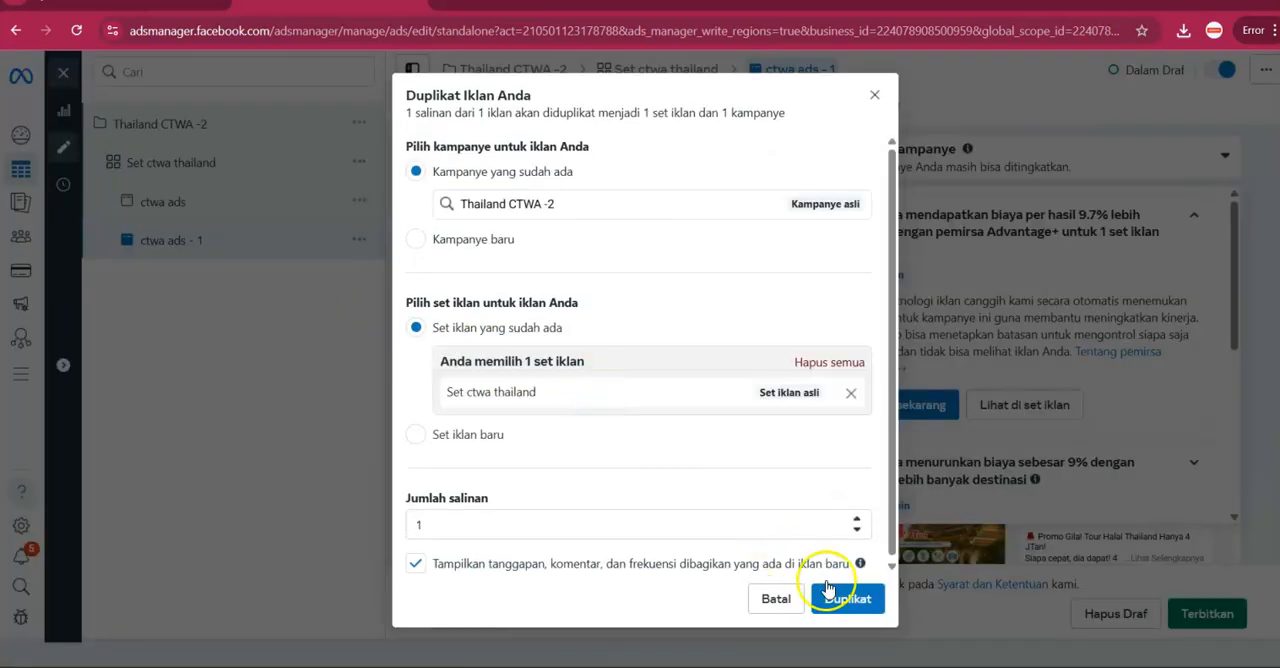
pyautogui.click(848, 599)
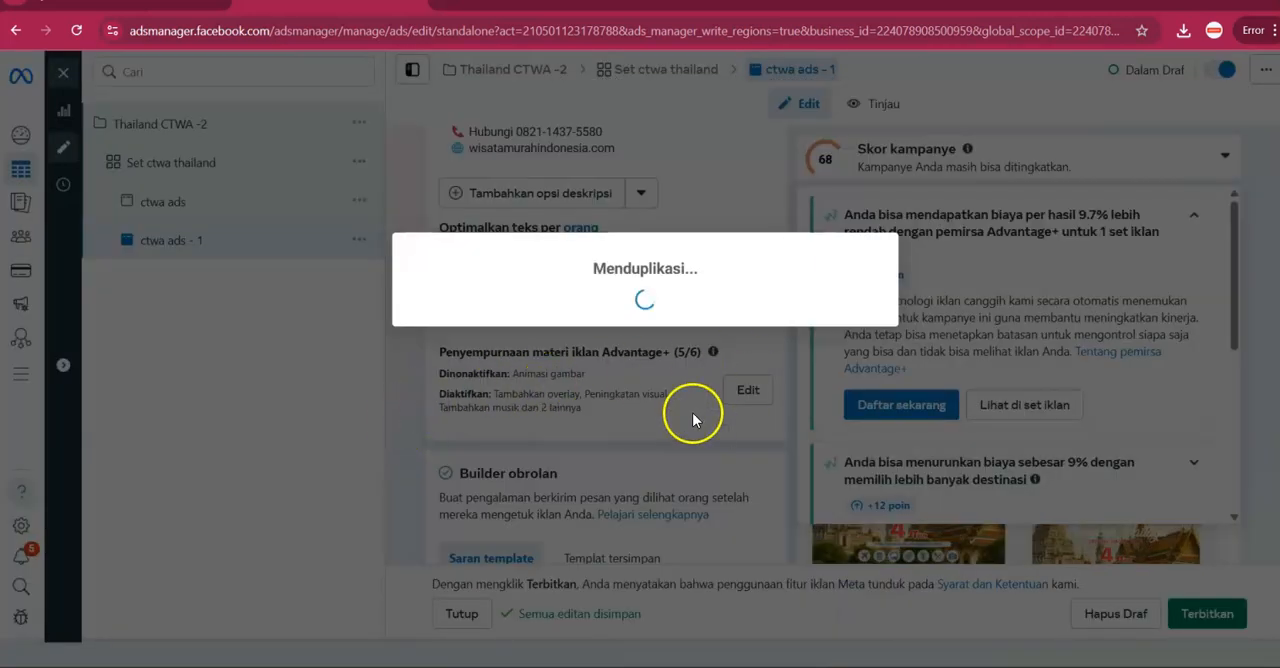
pyautogui.scroll(-2, 594, 337)
pyautogui.scroll(3, 594, 337)
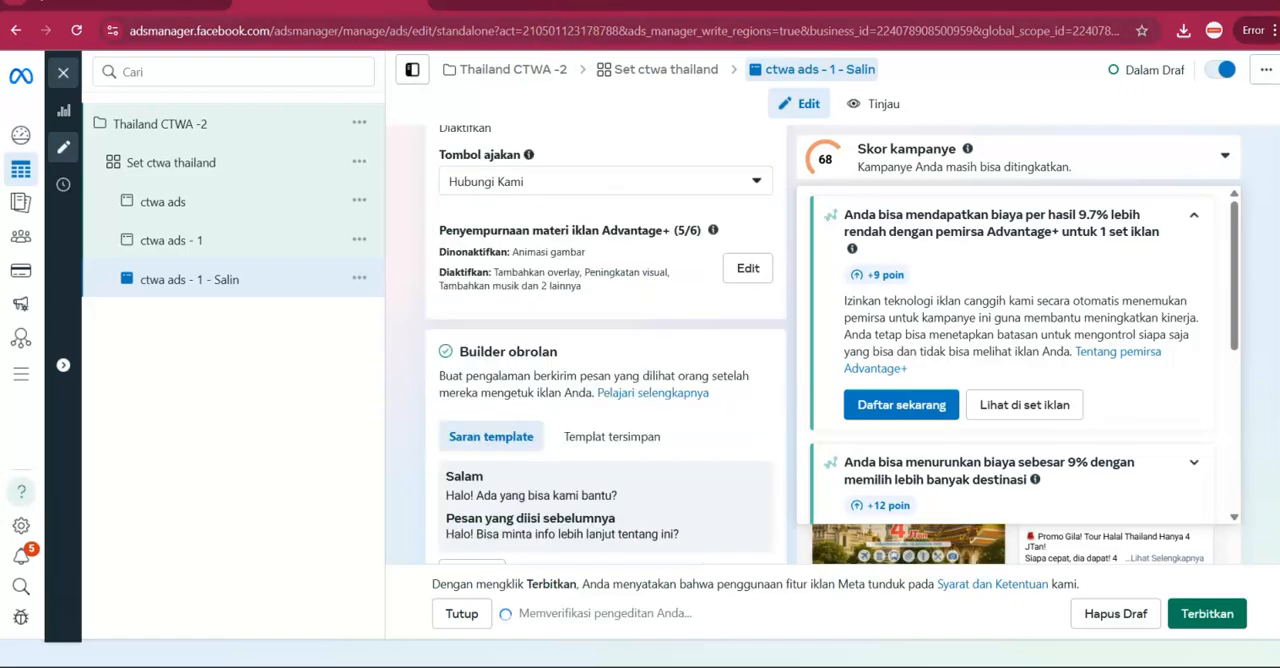
# Switch to ChatGPT and request a soft-selling version of the ad copy with "buatkan versi soft seling".
pyautogui.click(556, 15)
pyautogui.click(538, 571)
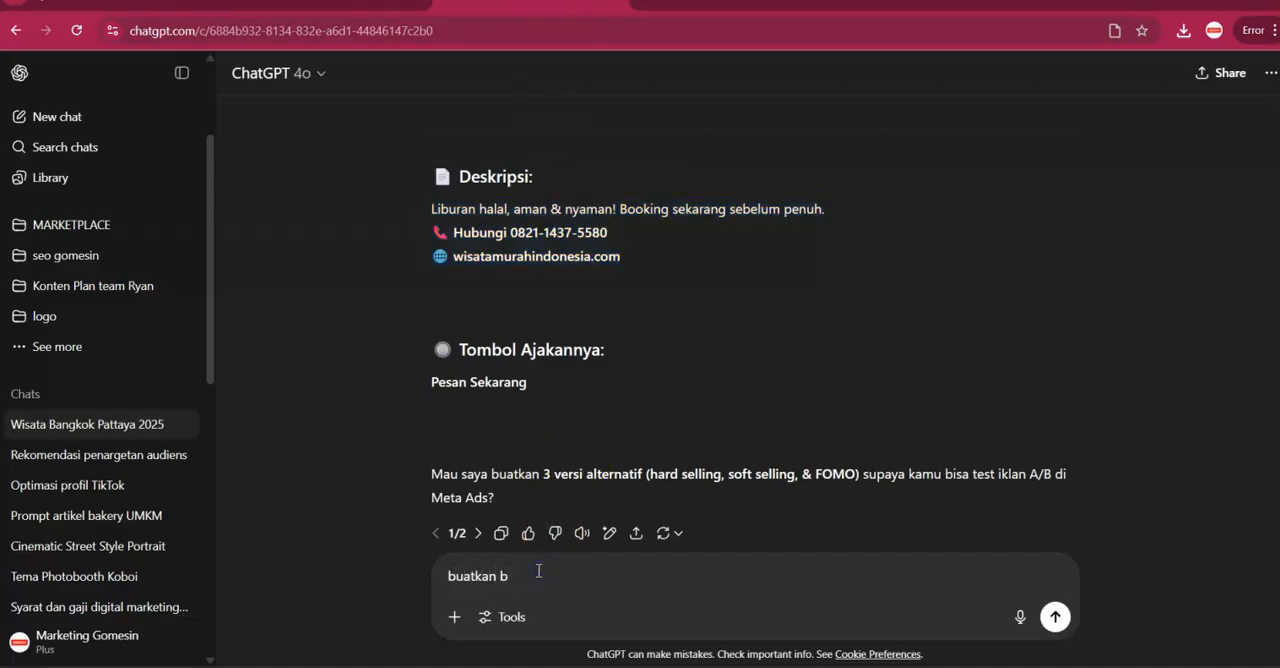
pyautogui.write('buatkan versi soft seling')
pyautogui.press('Return')
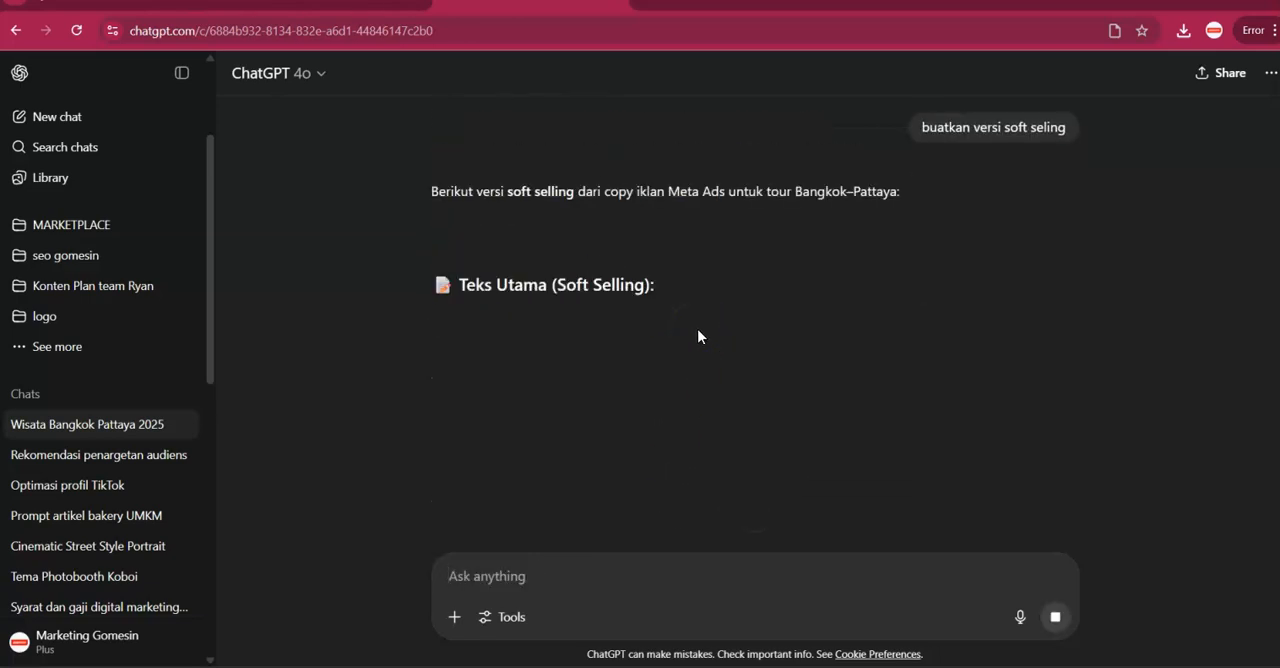
# Replace the new copy's primary text in Ads Manager with ChatGPT's soft-selling Teks Utama beginning "Ingin liburan halal yang nyaman dan terjangkau?".
pyautogui.moveTo(432, 317); pyautogui.dragTo(898, 396)
pyautogui.hotkey('ctrl', 'c')
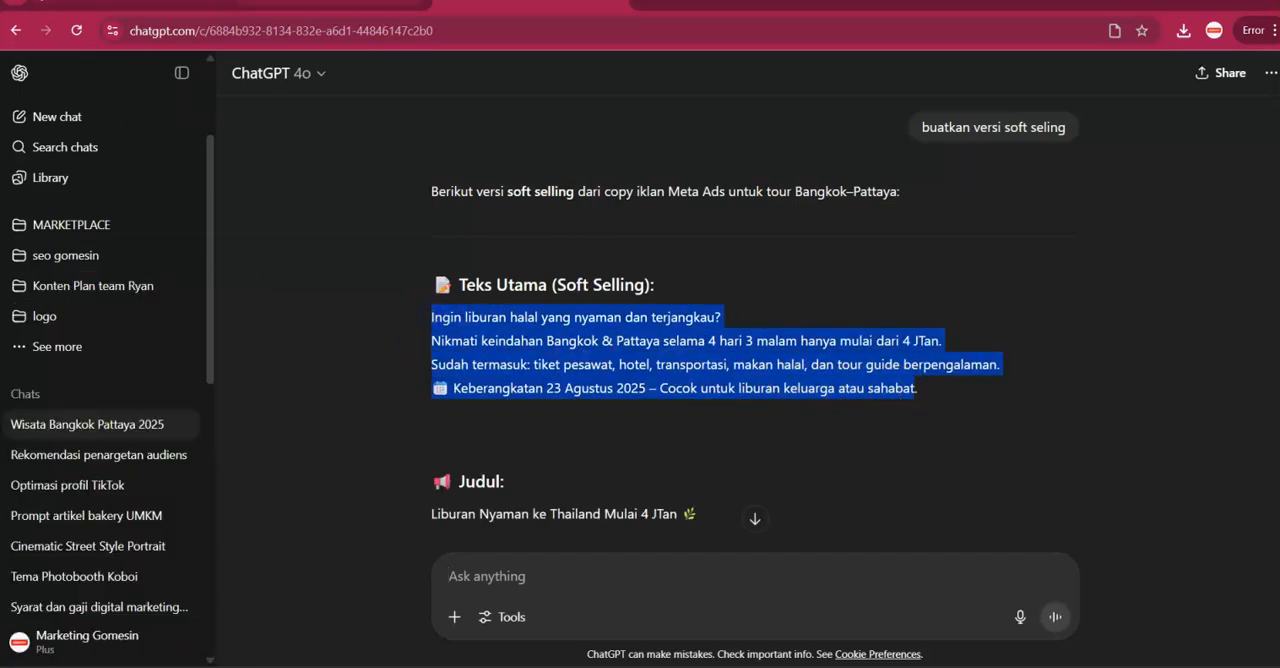
pyautogui.click(340, 3)
pyautogui.scroll(1, 515, 283)
pyautogui.scroll(3, 520, 300)
pyautogui.click(535, 298)
pyautogui.hotkey('ctrl', 'a')
pyautogui.hotkey('ctrl', 'v')
# Replace the headline of "ctwa ads - 1 - Salin" with ChatGPT's soft-selling title "Liburan Nyaman ke Thailand Mulai 4 JTan 🌿".
pyautogui.click(530, 4)
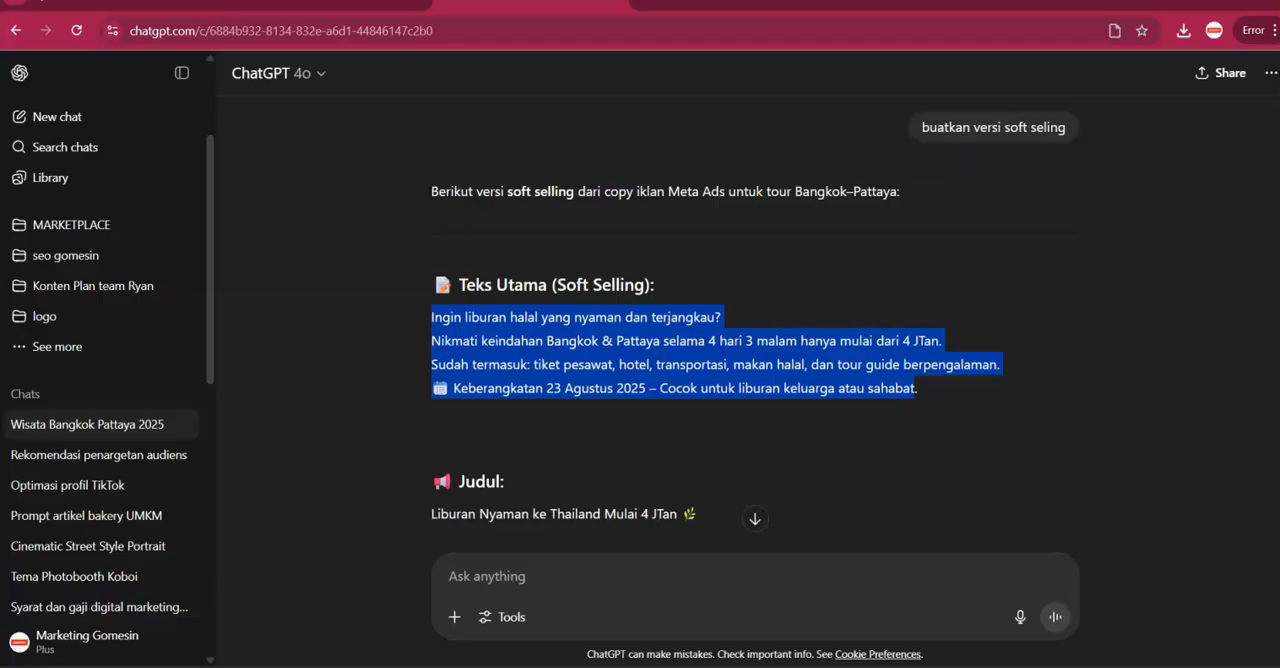
pyautogui.scroll(-2, 532, 416)
pyautogui.tripleClick(548, 346)
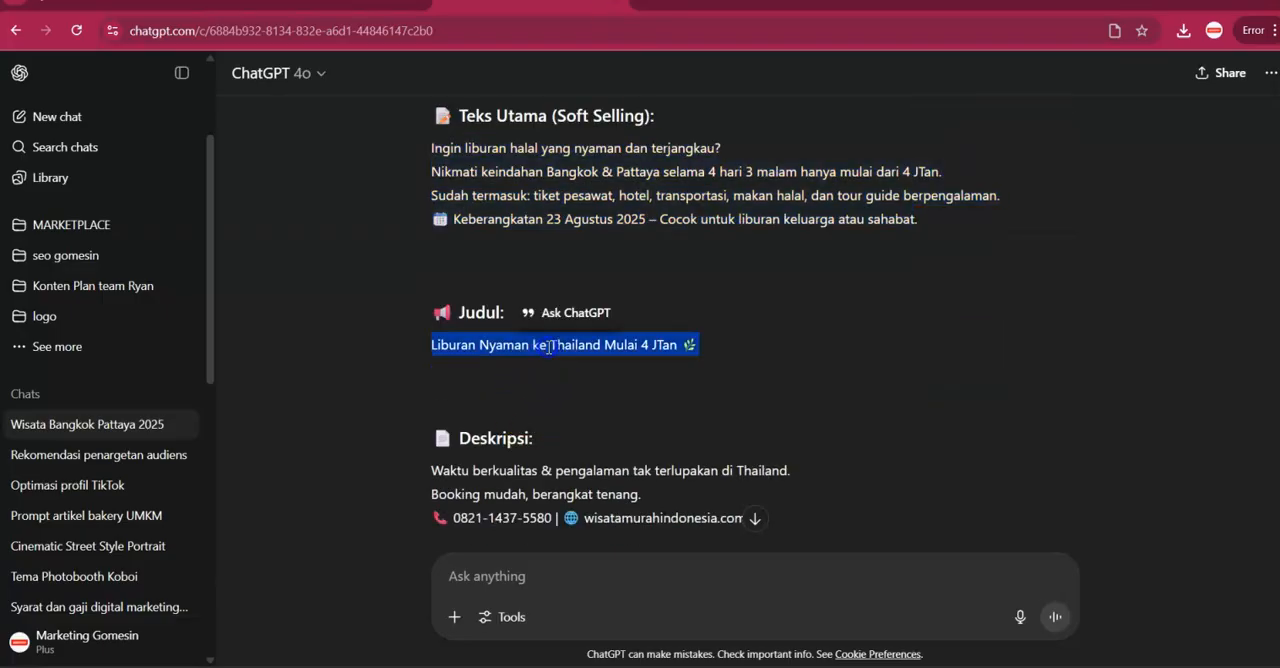
pyautogui.click(390, 4)
pyautogui.click(483, 374)
pyautogui.hotkey('ctrl', 'a')
pyautogui.hotkey('ctrl', 'v')
# Replace the description of "ctwa ads - 1 - Salin" with ChatGPT's three-line text beginning "Waktu berkualitas & pengalaman tak terlupakan di Thailand.".
pyautogui.click(530, 4)
pyautogui.scroll(-3, 457, 329)
pyautogui.tripleClick(484, 328)
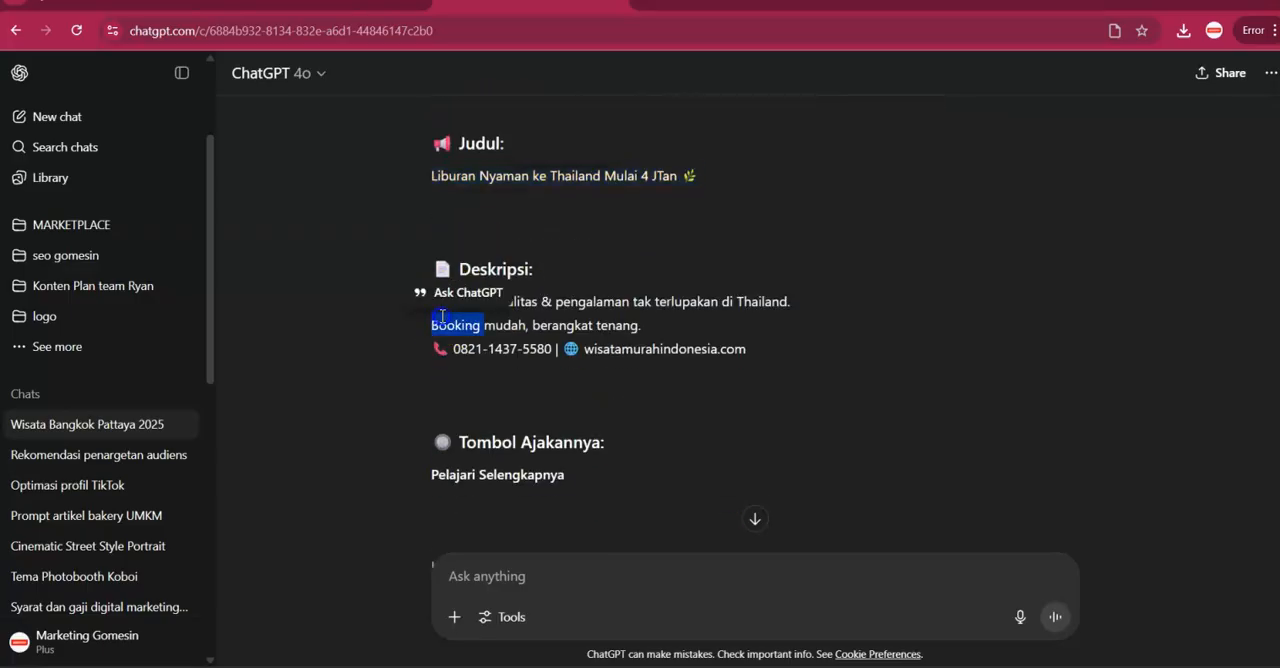
pyautogui.moveTo(432, 300); pyautogui.dragTo(730, 348)
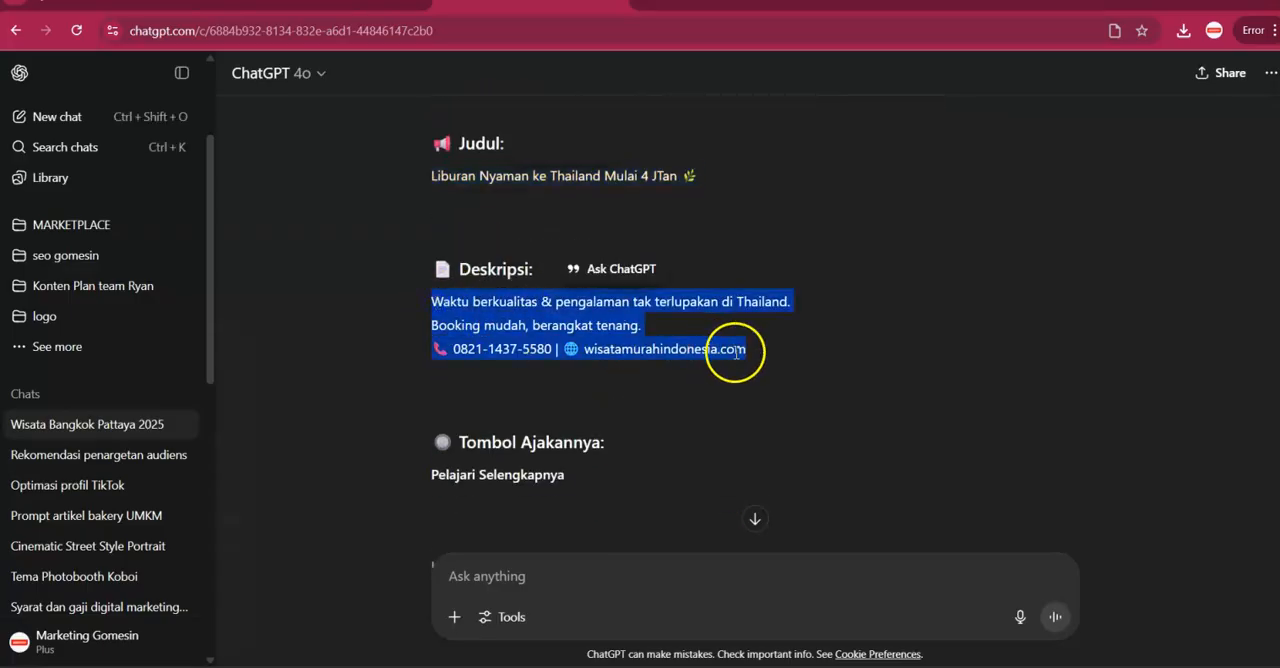
pyautogui.click(390, 4)
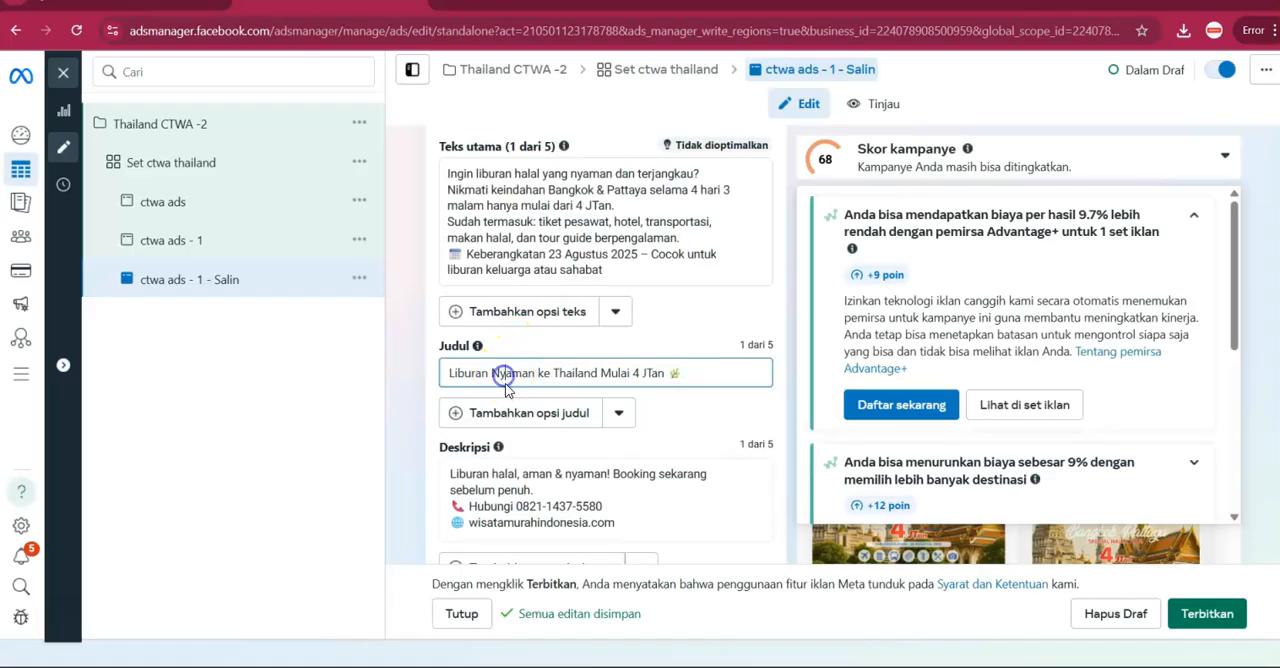
pyautogui.scroll(-1, 517, 408)
pyautogui.click(509, 402)
pyautogui.hotkey('ctrl', 'a')
pyautogui.hotkey('ctrl', 'v')
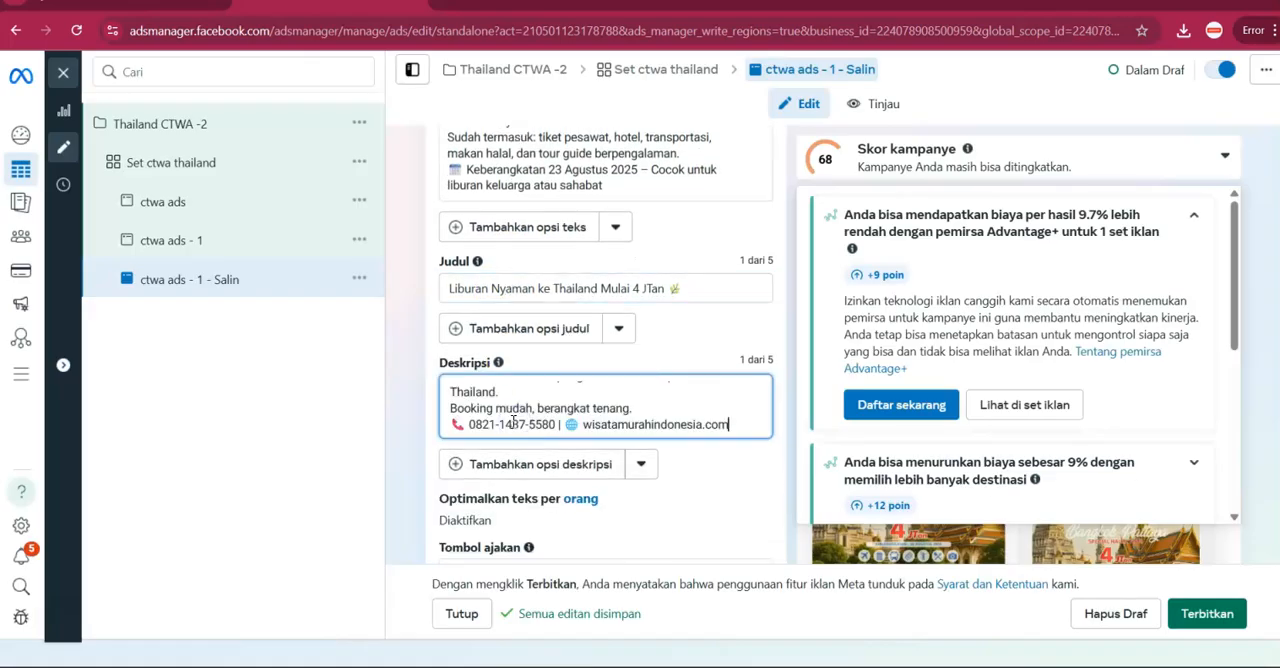
pyautogui.scroll(-2, 500, 410)
pyautogui.scroll(-1, 470, 425)
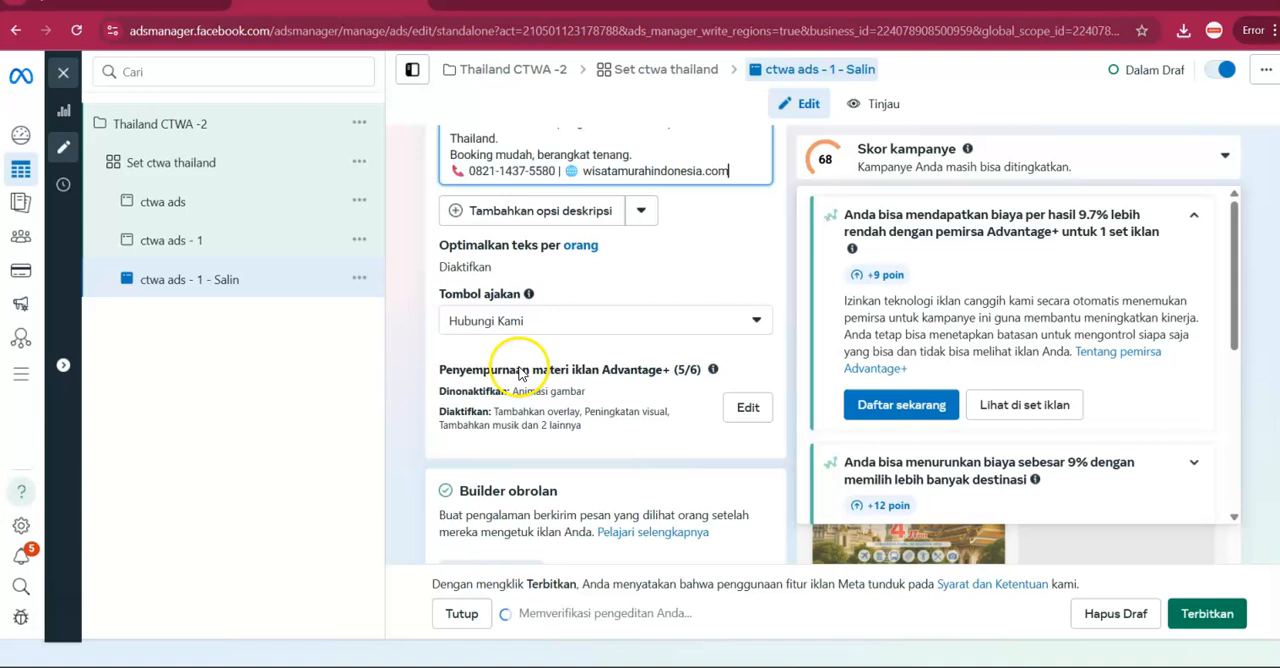
# Set the call to action of "ctwa ads - 1 - Salin" to Pesan sekarang.
pyautogui.click(523, 321)
pyautogui.click(532, 362)
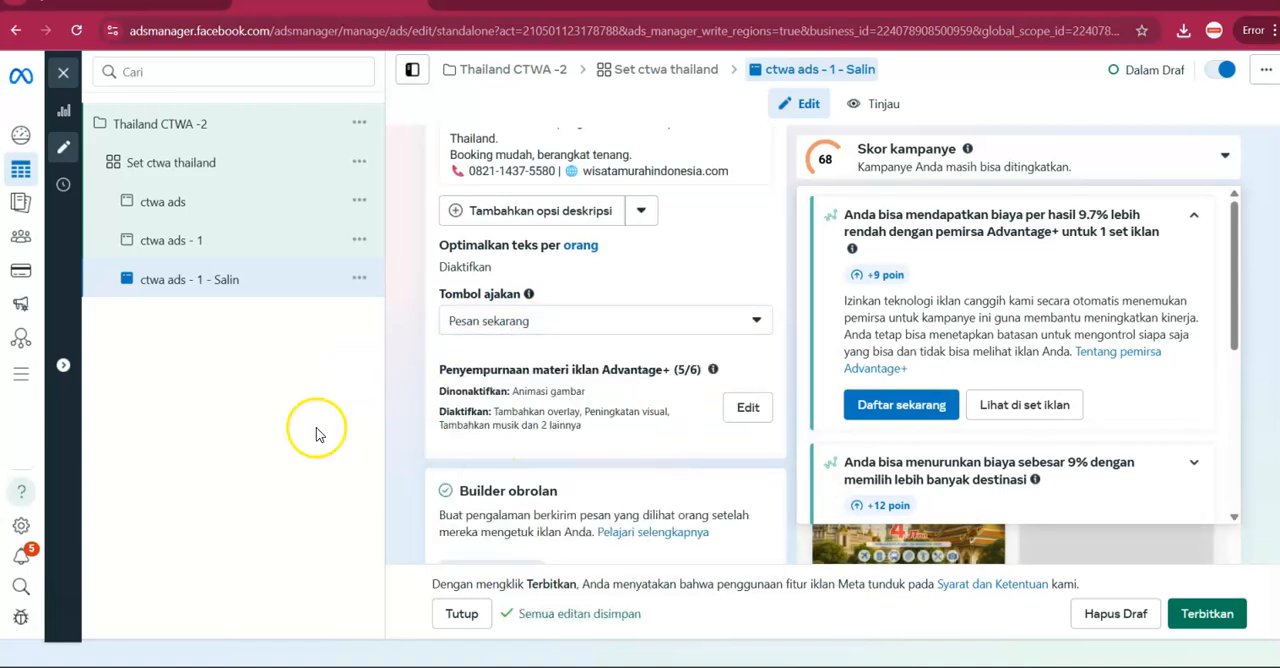
# Duplicate the "ctwa ads" ad once within the existing Thailand CTWA -2 campaign and Set ctwa thailand ad set.
pyautogui.click(354, 206)
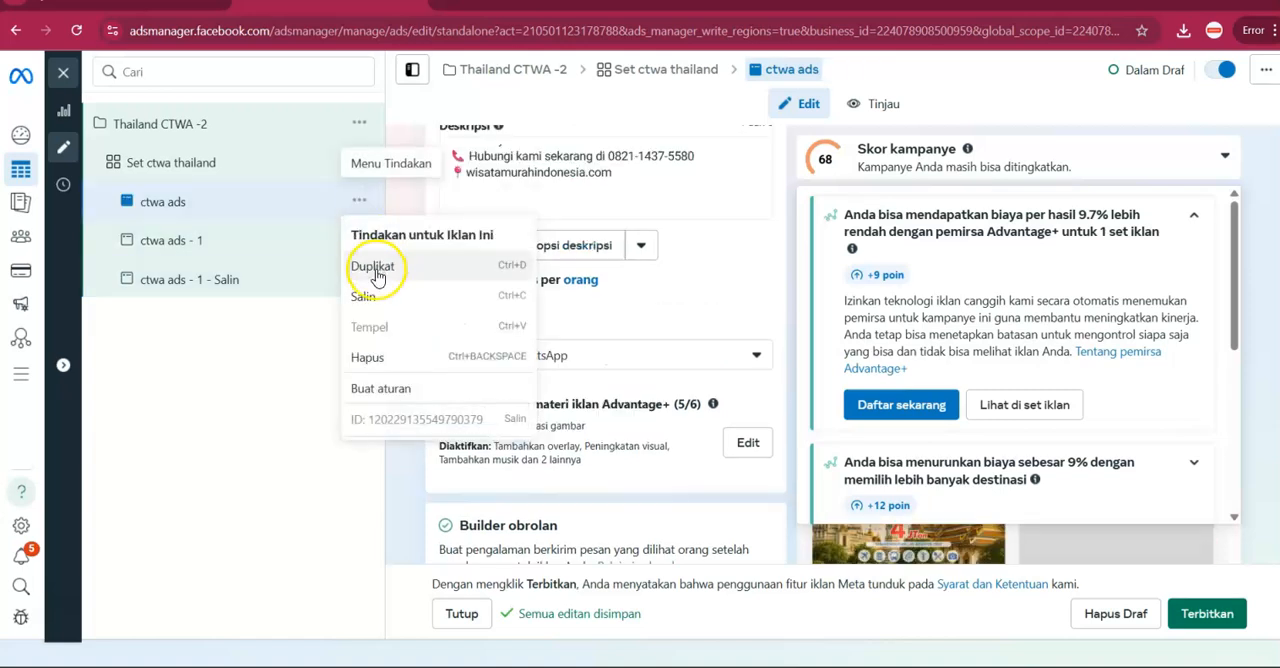
pyautogui.click(371, 266)
pyautogui.scroll(-1, 436, 323)
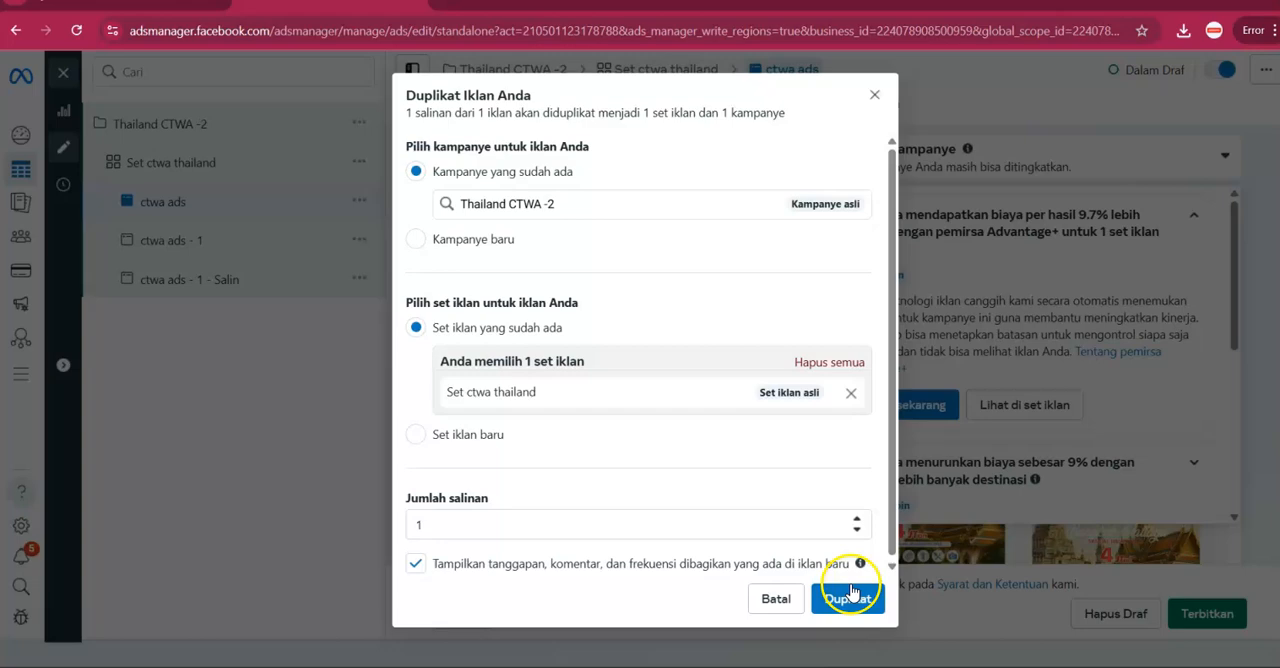
pyautogui.click(847, 605)
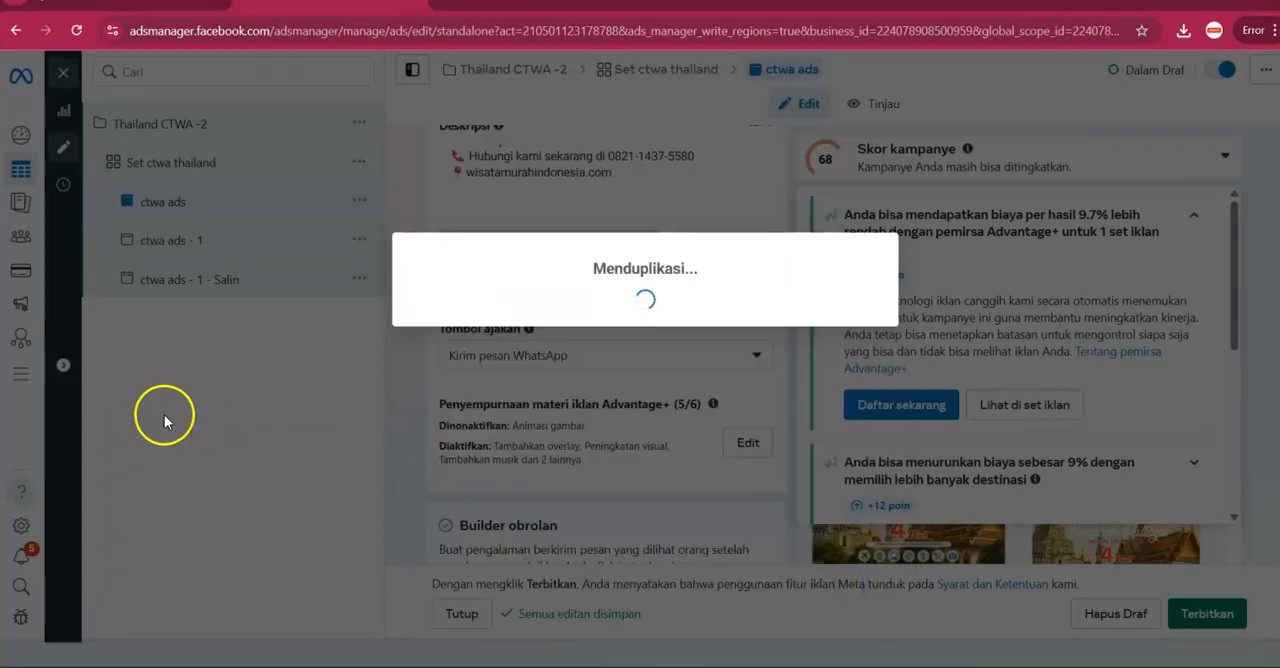
# Rename the duplicated ad as "ctwa ads - Ig".
pyautogui.scroll(4, 564, 206)
pyautogui.scroll(10, 565, 205)
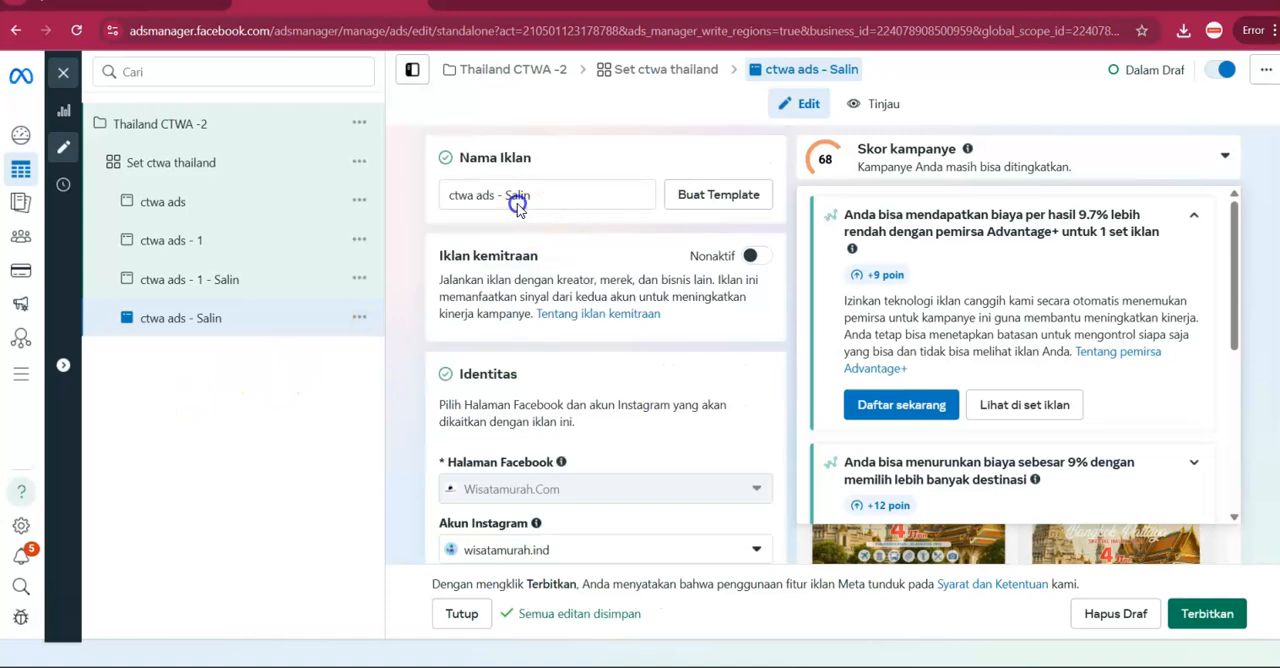
pyautogui.doubleClick(522, 197)
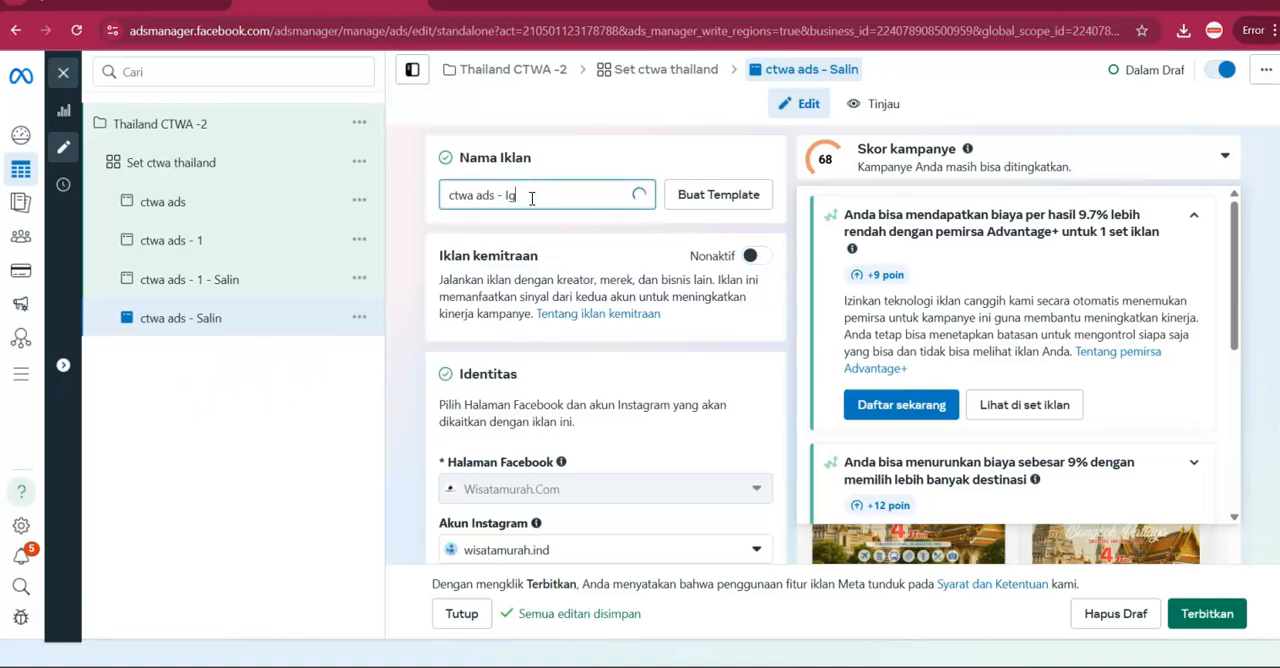
# Change the ad setup of "ctwa ads - Ig" from creating an ad to using an existing post.
pyautogui.scroll(-2, 500, 455)
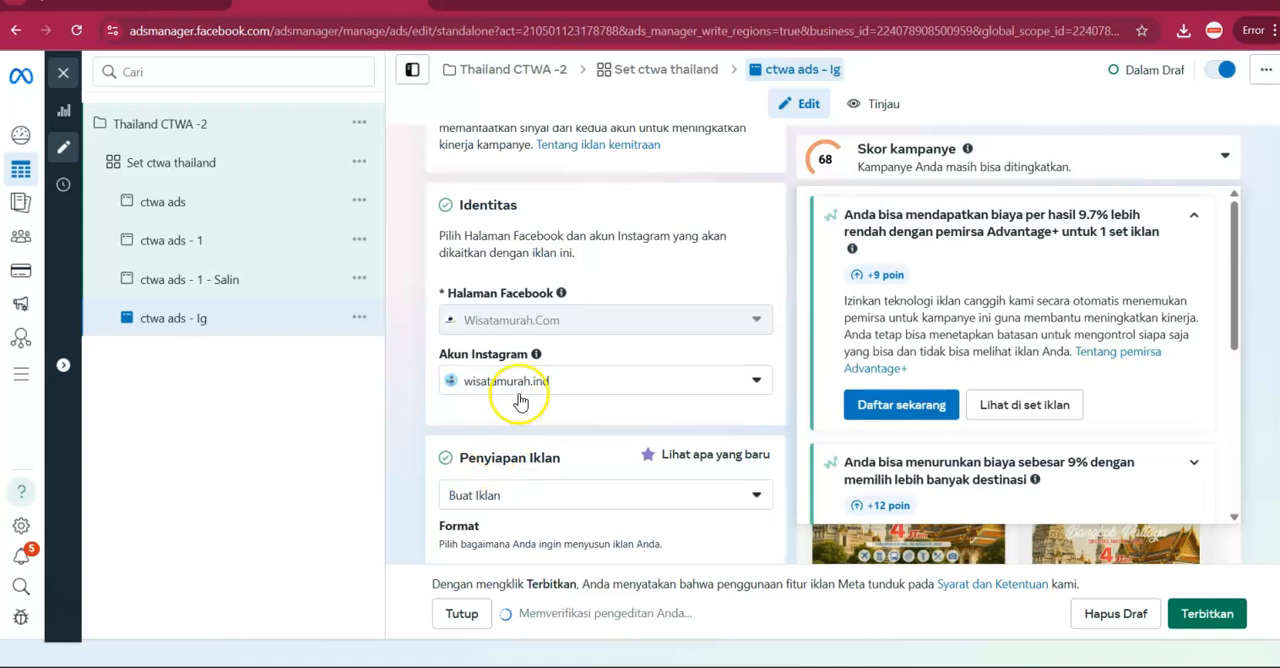
pyautogui.scroll(-2, 520, 400)
pyautogui.click(520, 326)
pyautogui.click(512, 397)
pyautogui.scroll(-1, 530, 452)
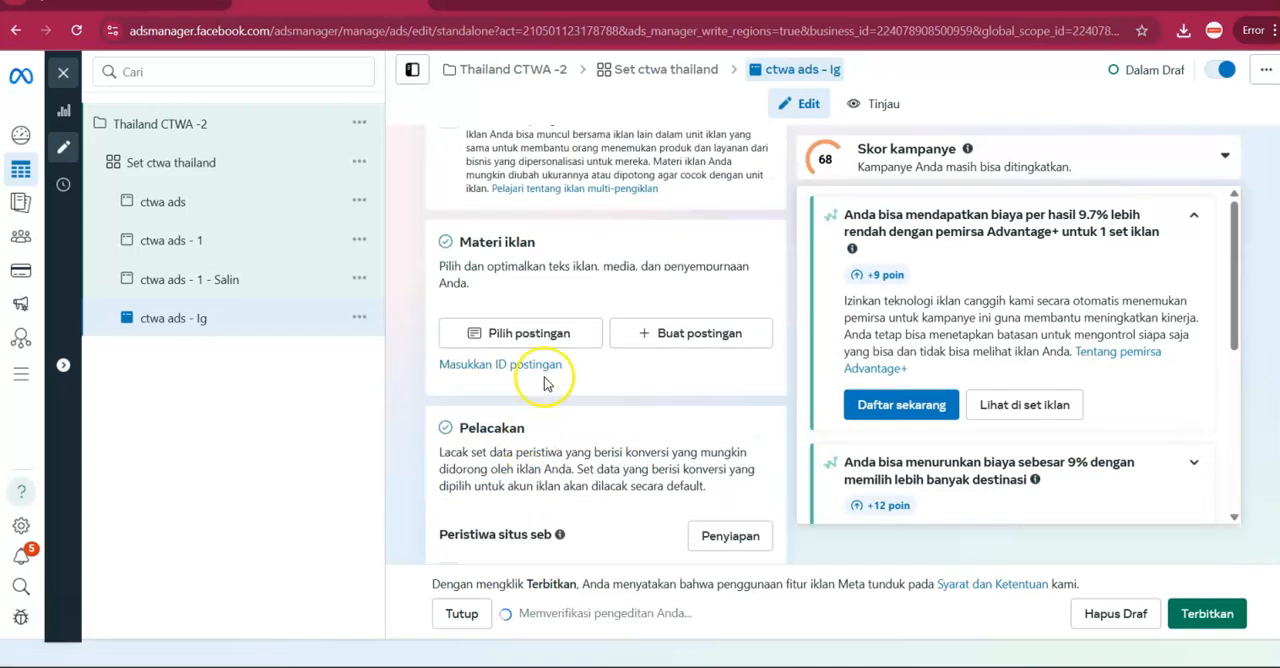
# Choose the 25 Jul 2025 Instagram feed post beginning "Ngidam Liburan Seru + Halal Bareng Tour Leader Berpengalaman?" as the creative of "ctwa ads - Ig".
pyautogui.click(543, 335)
pyautogui.click(408, 176)
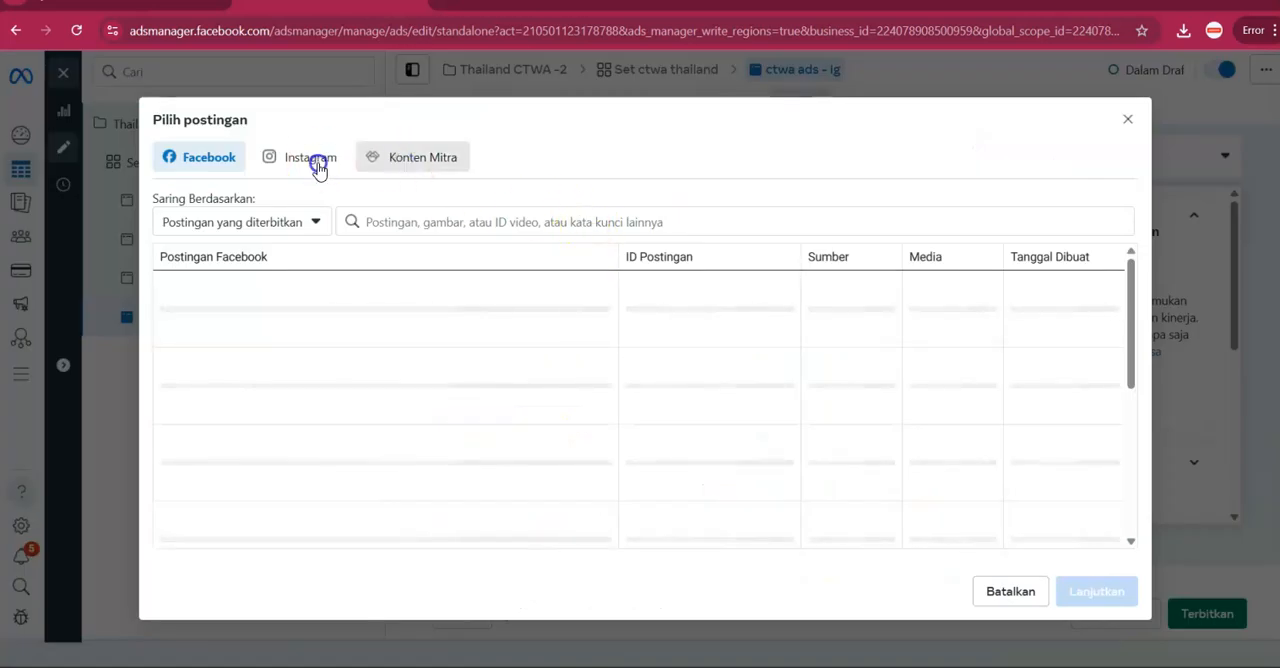
pyautogui.click(315, 162)
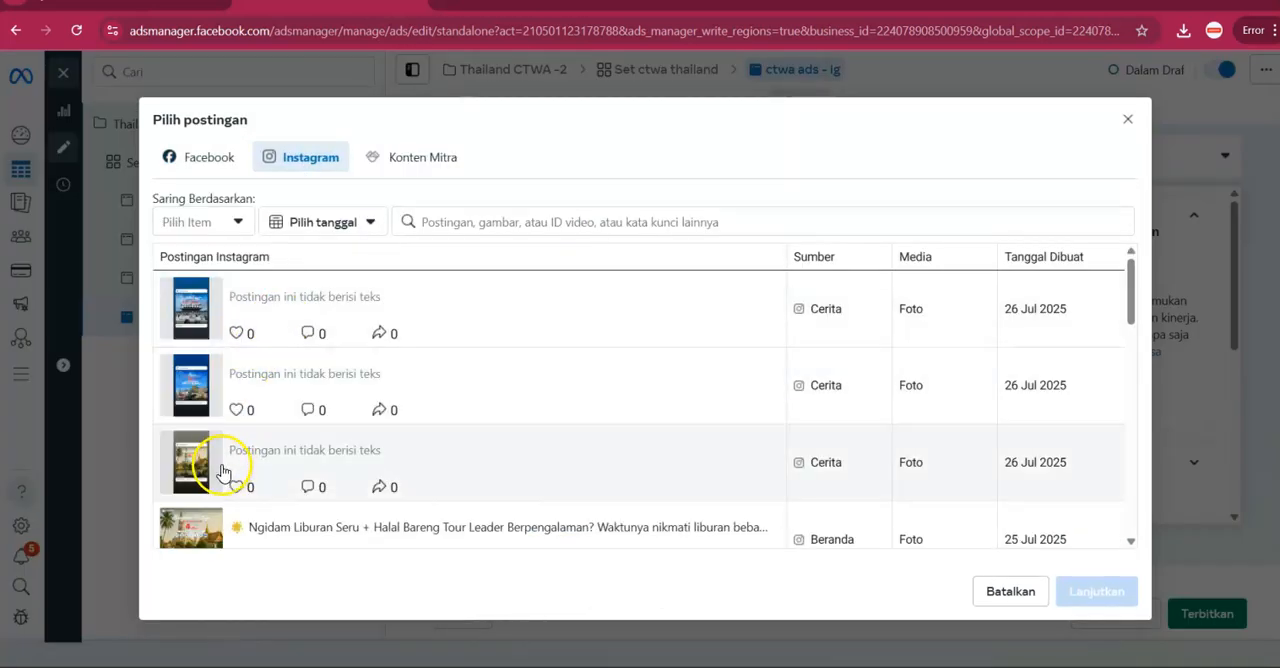
pyautogui.scroll(-1, 235, 510)
pyautogui.click(263, 468)
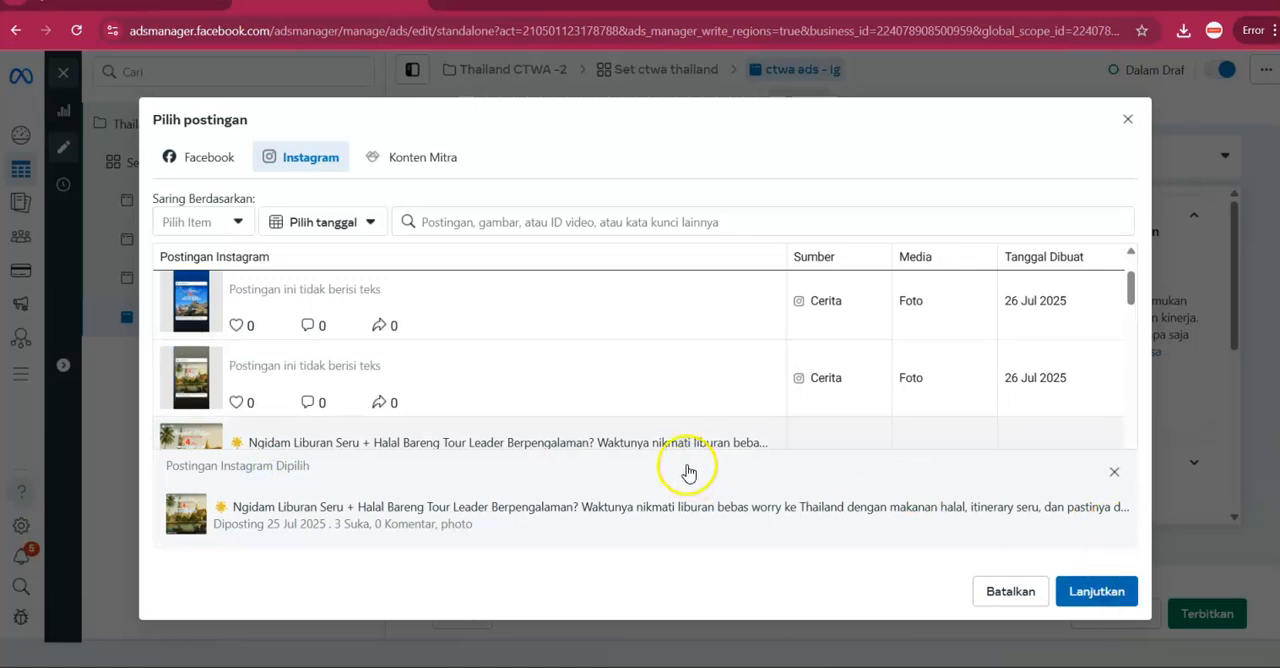
pyautogui.scroll(-2, 688, 464)
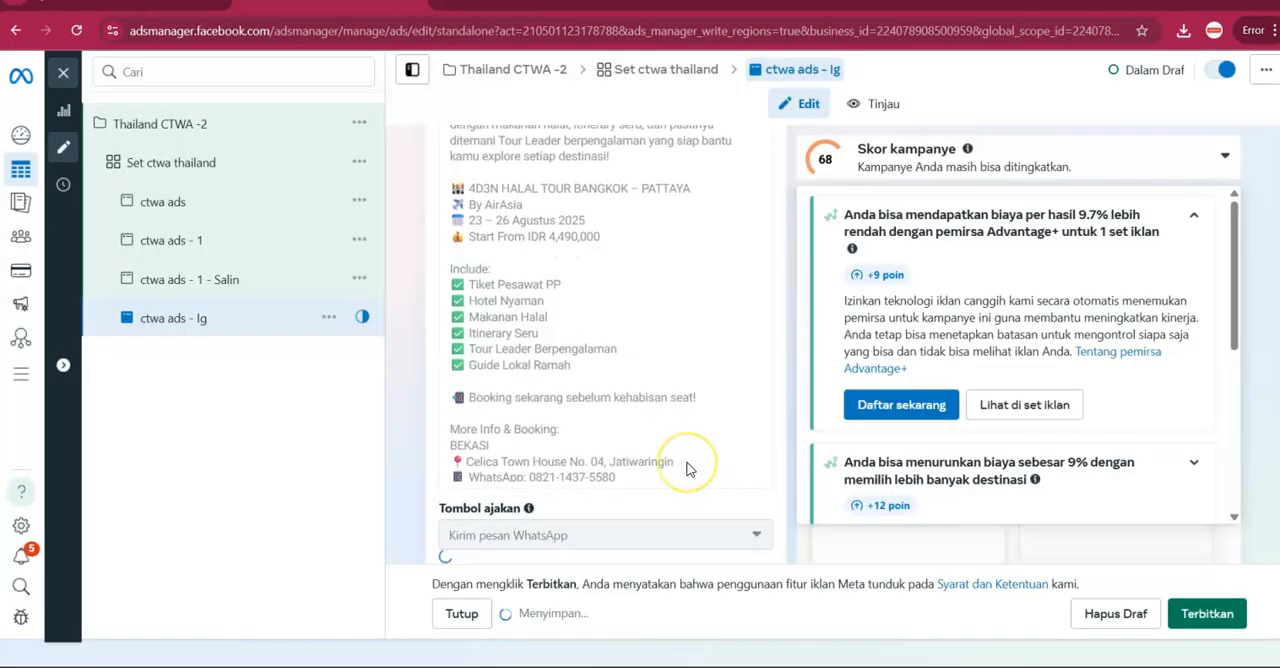
# Examine the Instagram post's primary text, call to action, chat template and tracking settings in "ctwa ads - Ig".
pyautogui.scroll(-5, 686, 466)
pyautogui.scroll(-3, 685, 464)
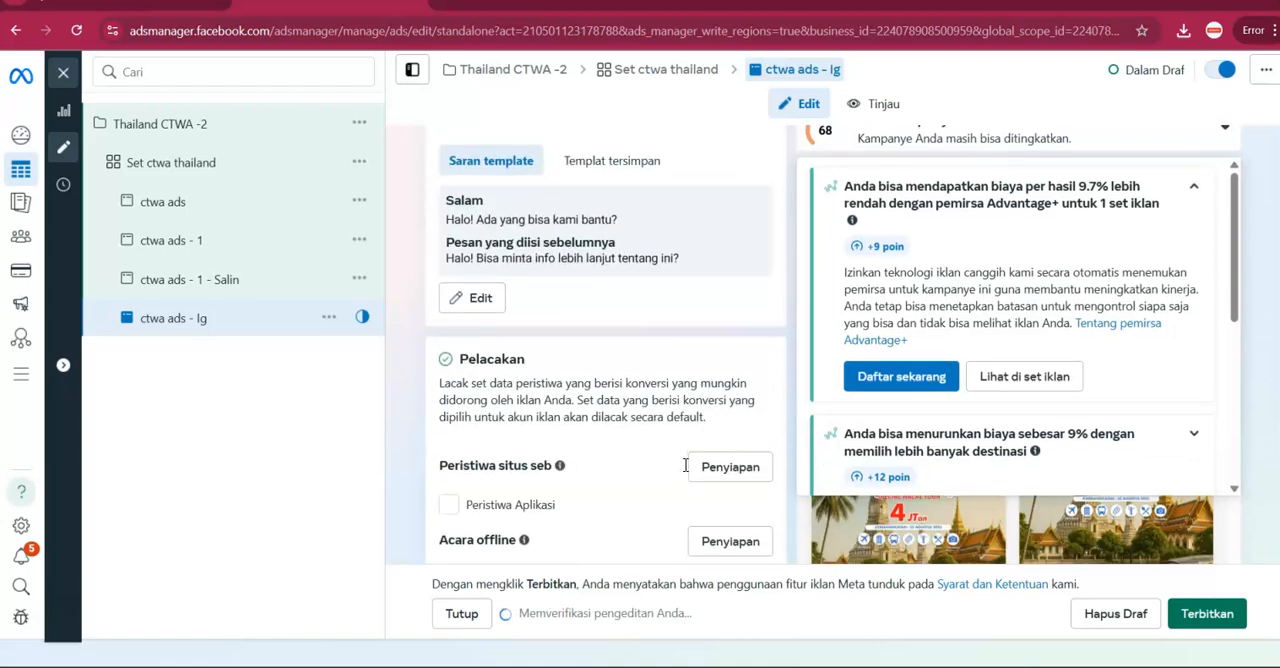
pyautogui.scroll(6, 685, 472)
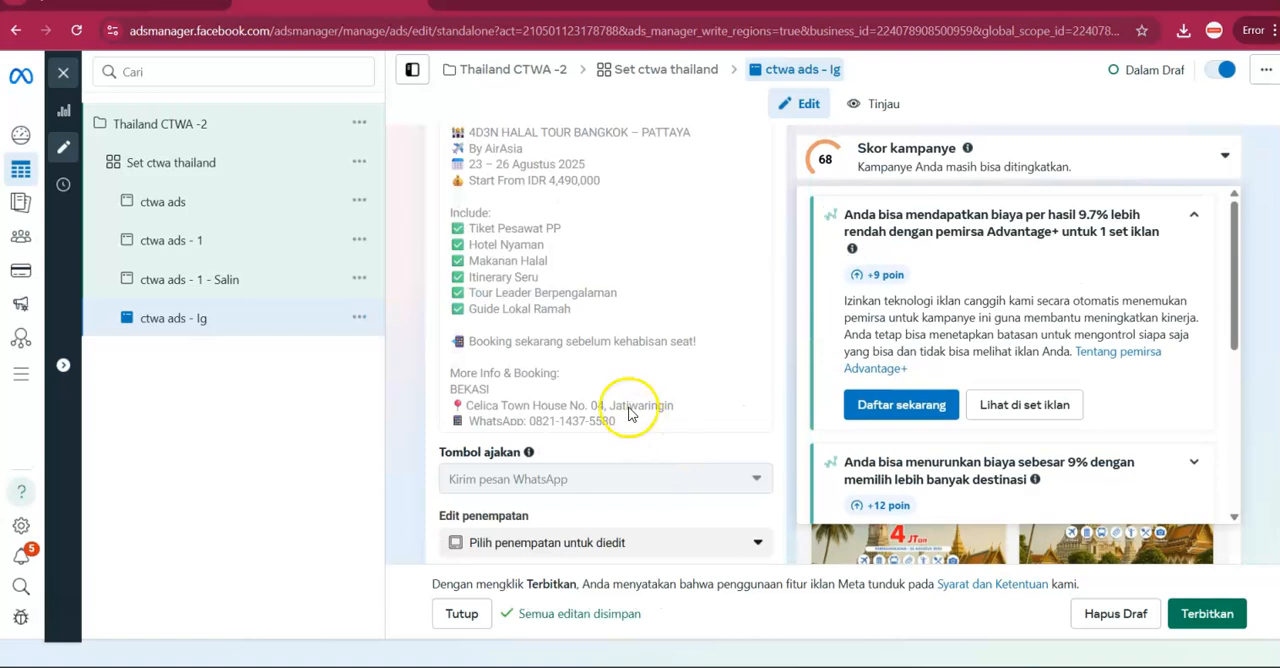
pyautogui.scroll(2, 500, 300)
pyautogui.moveTo(508, 232); pyautogui.dragTo(619, 459)
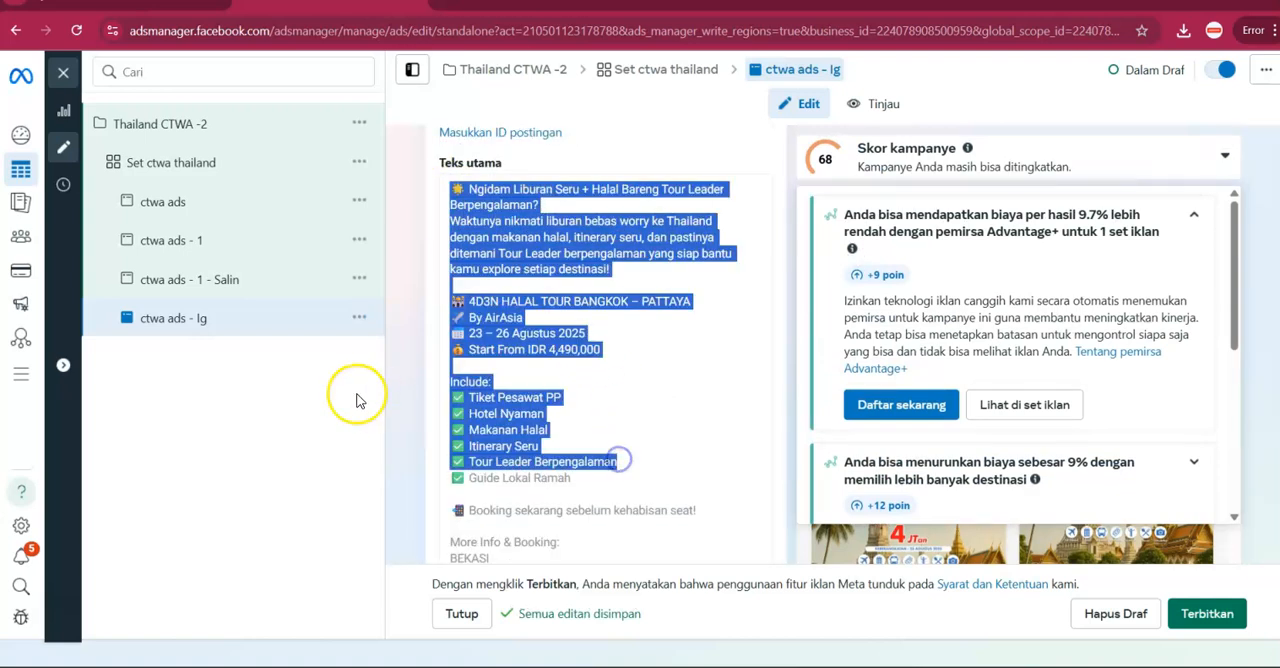
# Review the schedule and audience settings of Set ctwa thailand and publish the campaign with its ad set and ads.
pyautogui.click(211, 170)
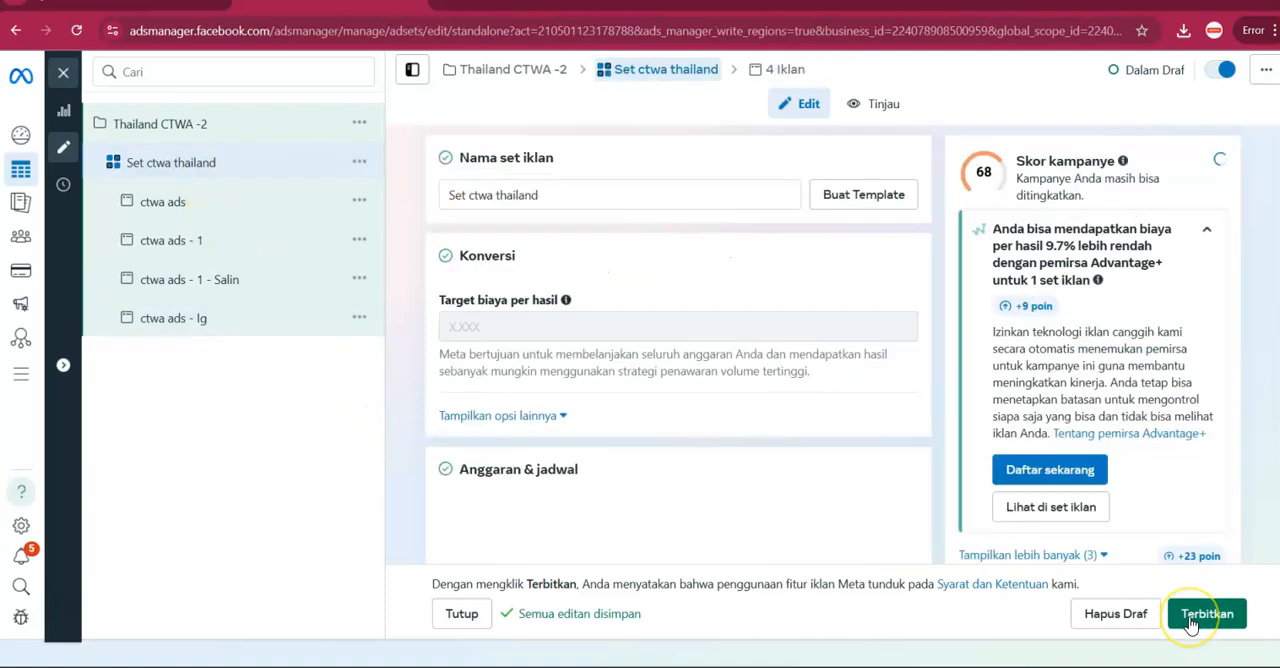
pyautogui.scroll(-2, 632, 440)
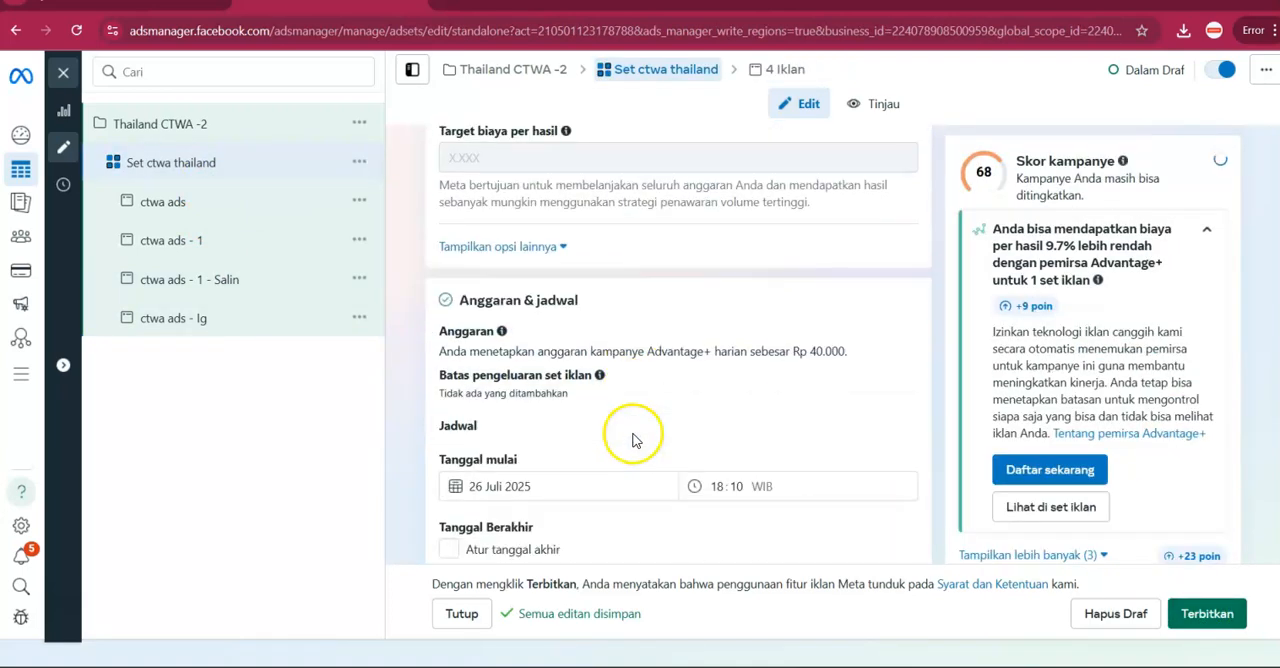
pyautogui.scroll(-8, 632, 440)
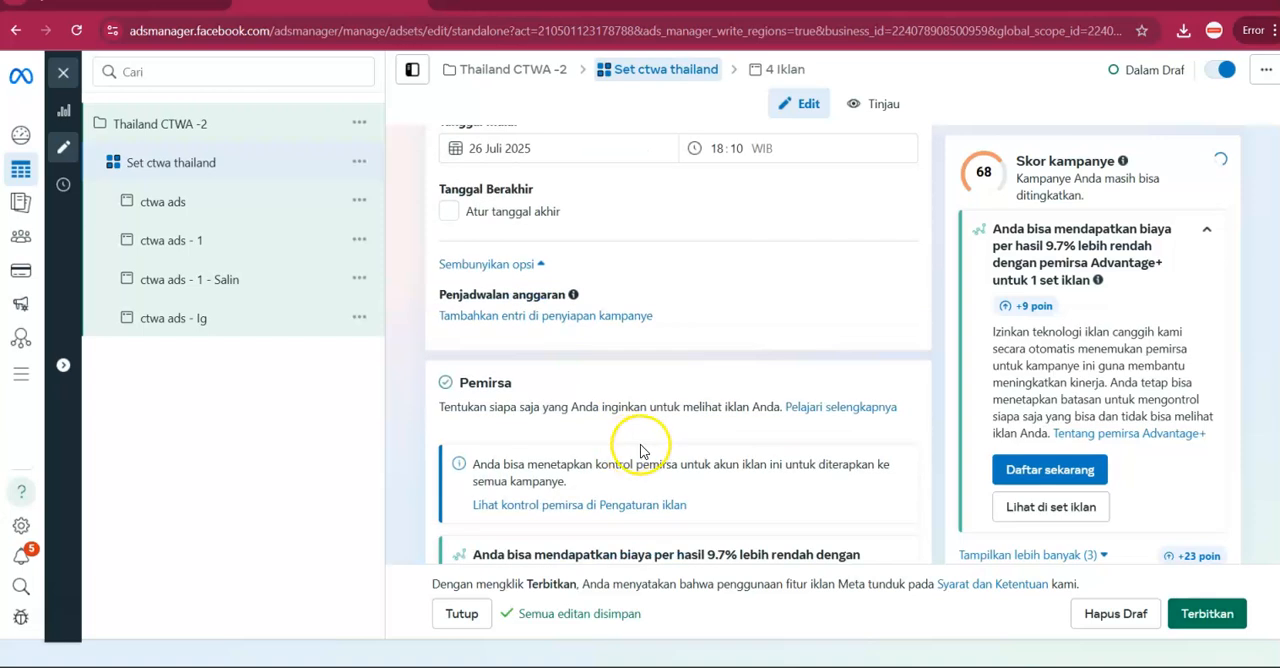
pyautogui.scroll(-1, 962, 523)
pyautogui.scroll(-2, 980, 530)
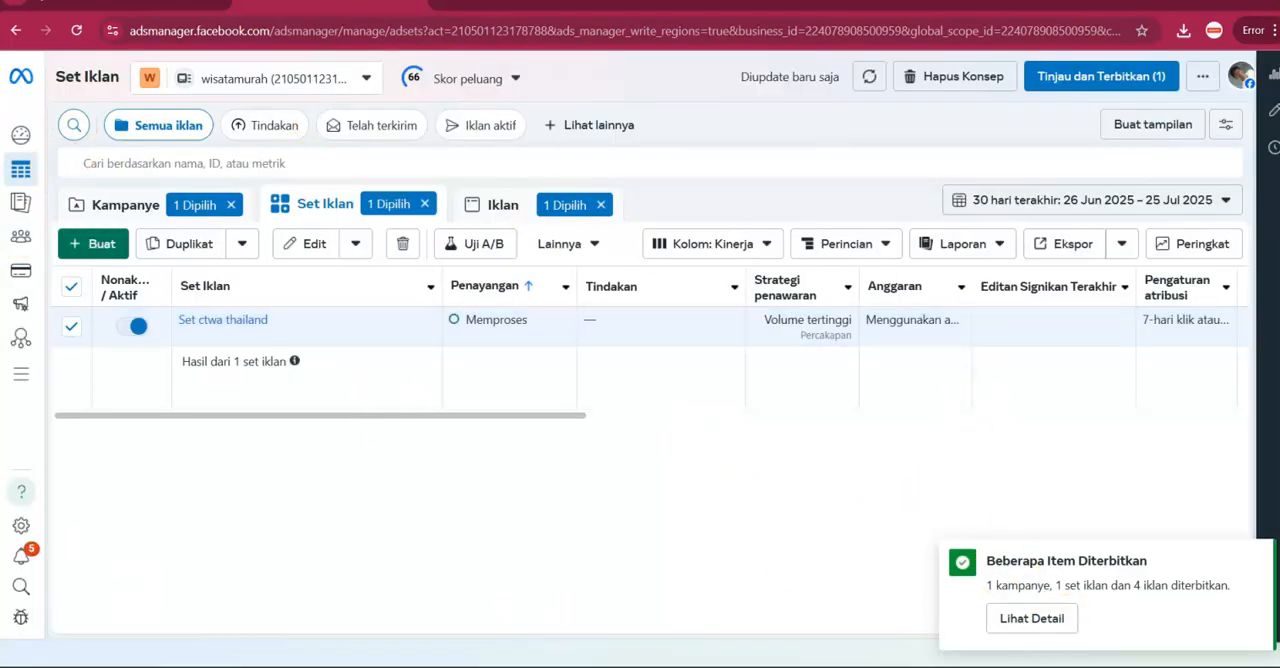
# Examine the objectives offered for a new campaign, including Traffic, Interaksi, Prospek, Promosi aplikasi and Penjualan, and cancel its creation.
pyautogui.click(144, 208)
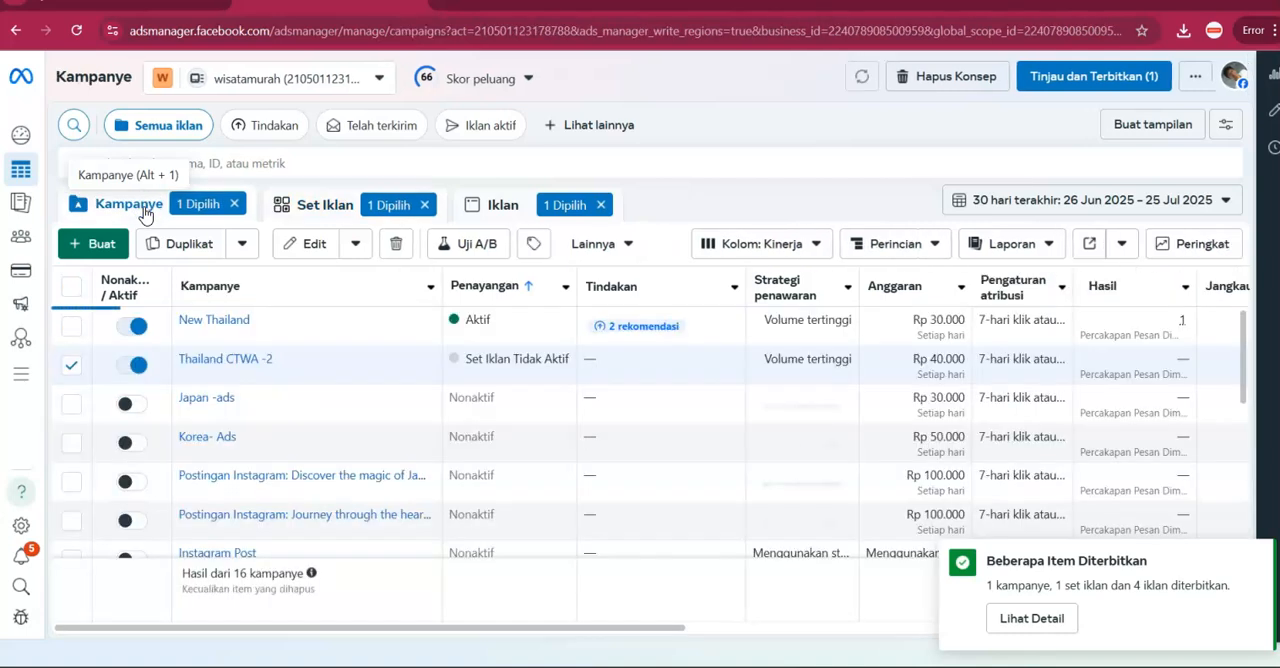
pyautogui.click(90, 243)
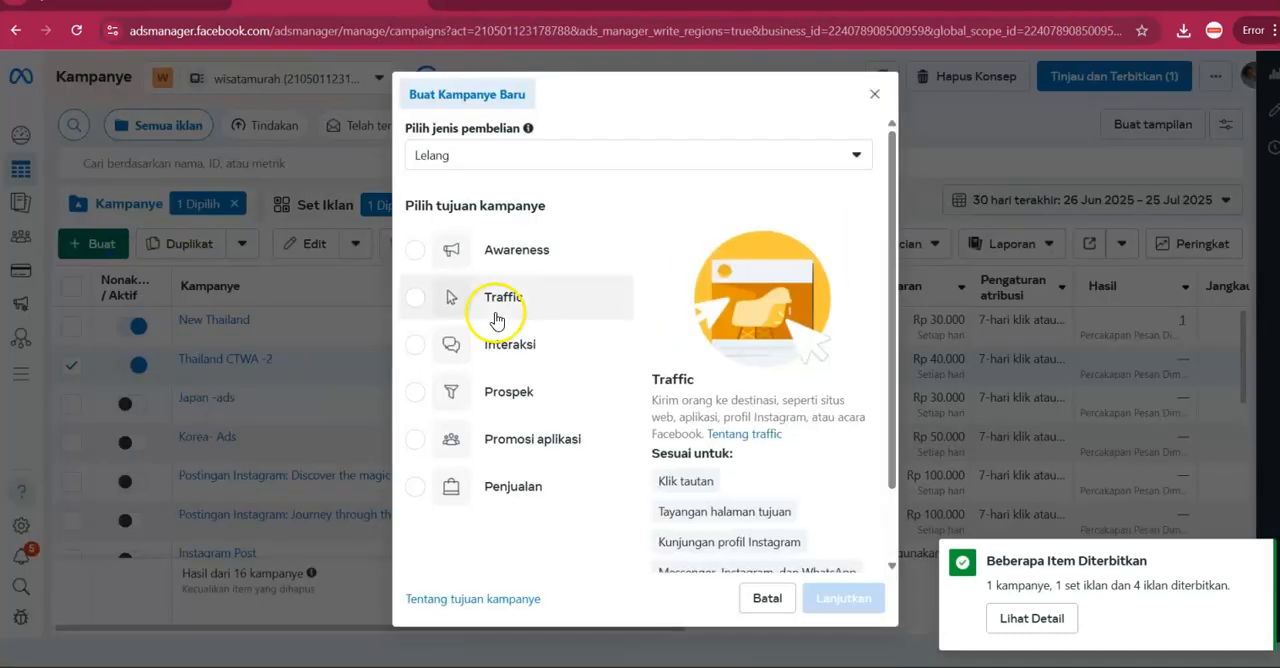
pyautogui.click(508, 242)
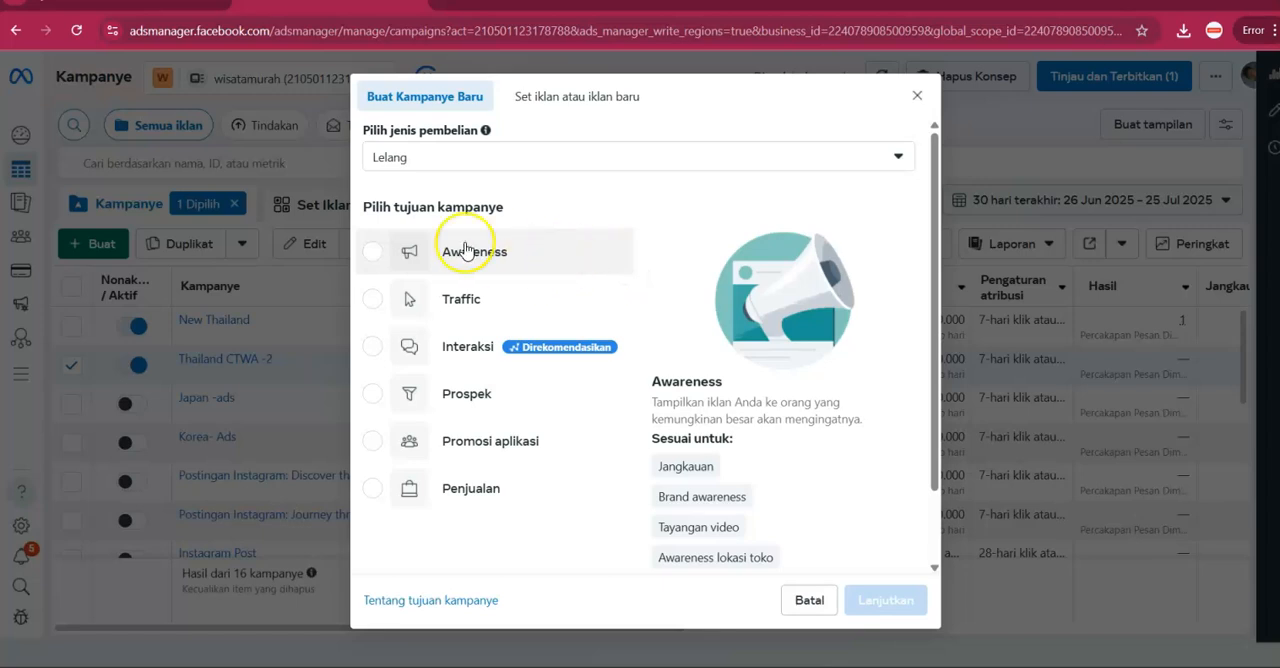
pyautogui.click(430, 299)
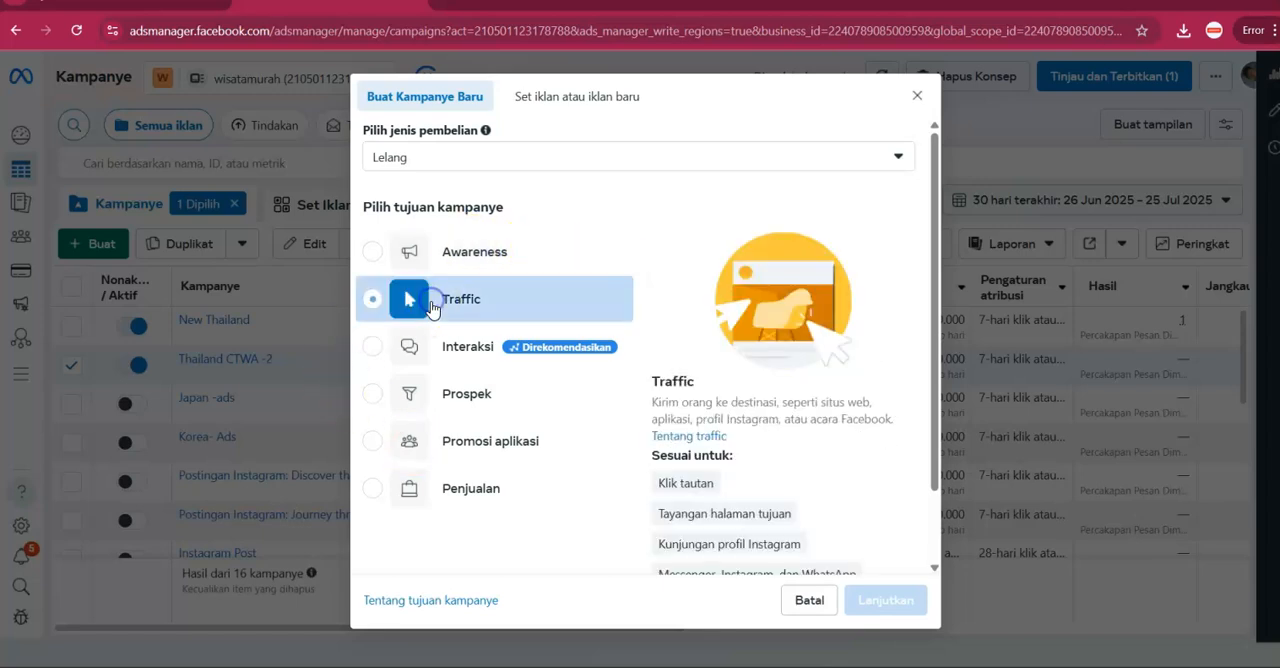
pyautogui.scroll(-1, 755, 446)
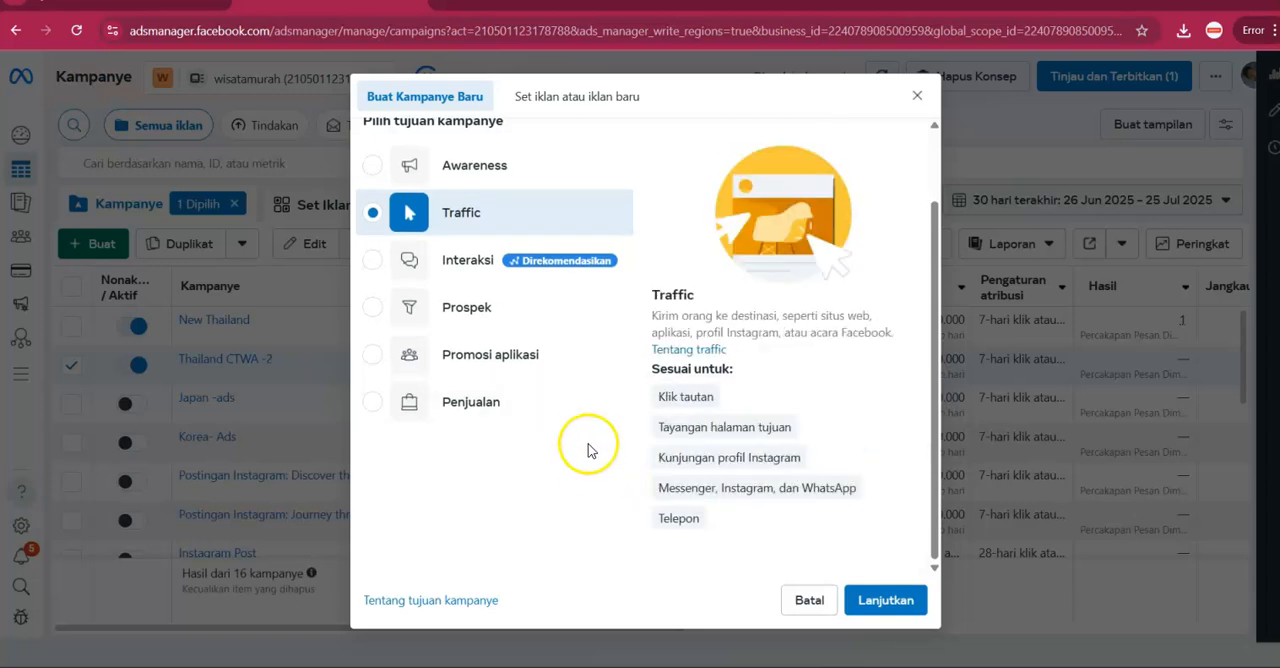
pyautogui.click(493, 279)
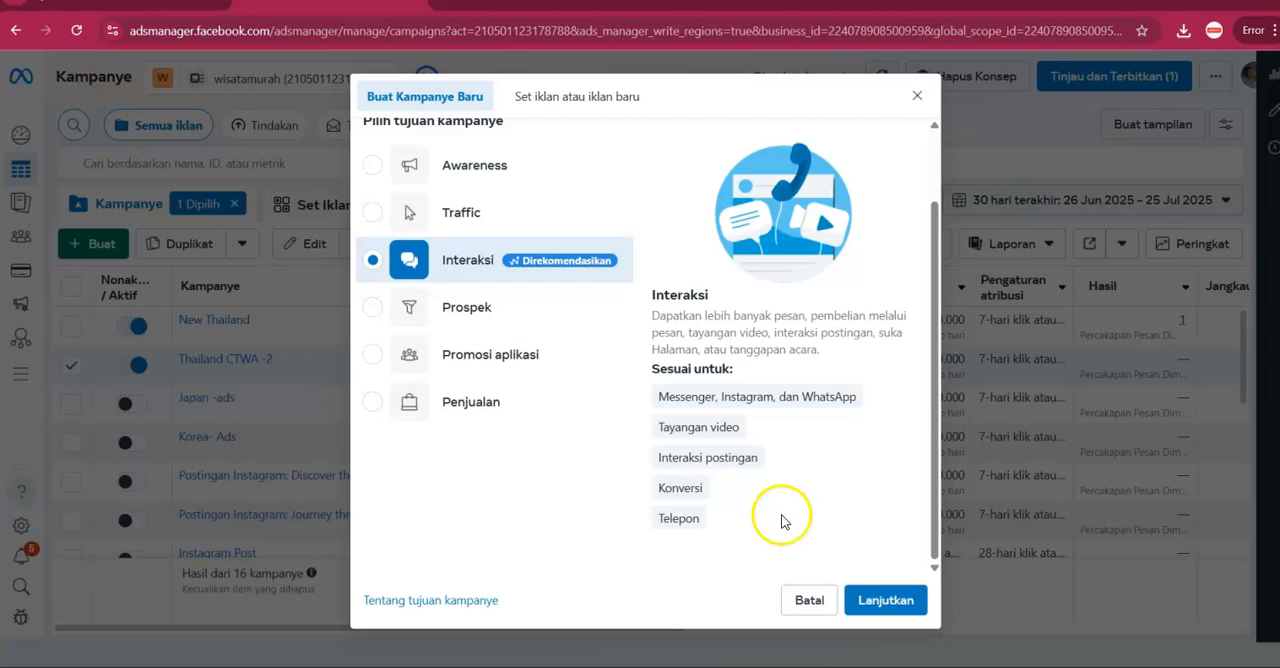
pyautogui.click(557, 325)
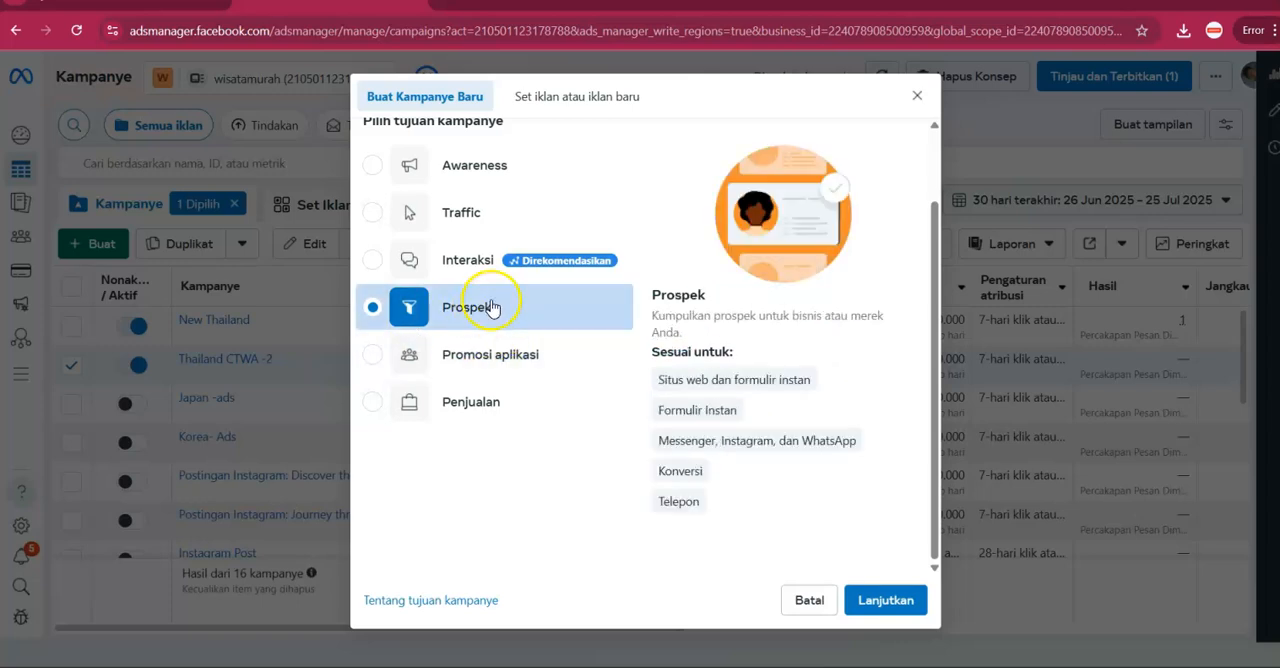
pyautogui.click(490, 355)
pyautogui.click(493, 404)
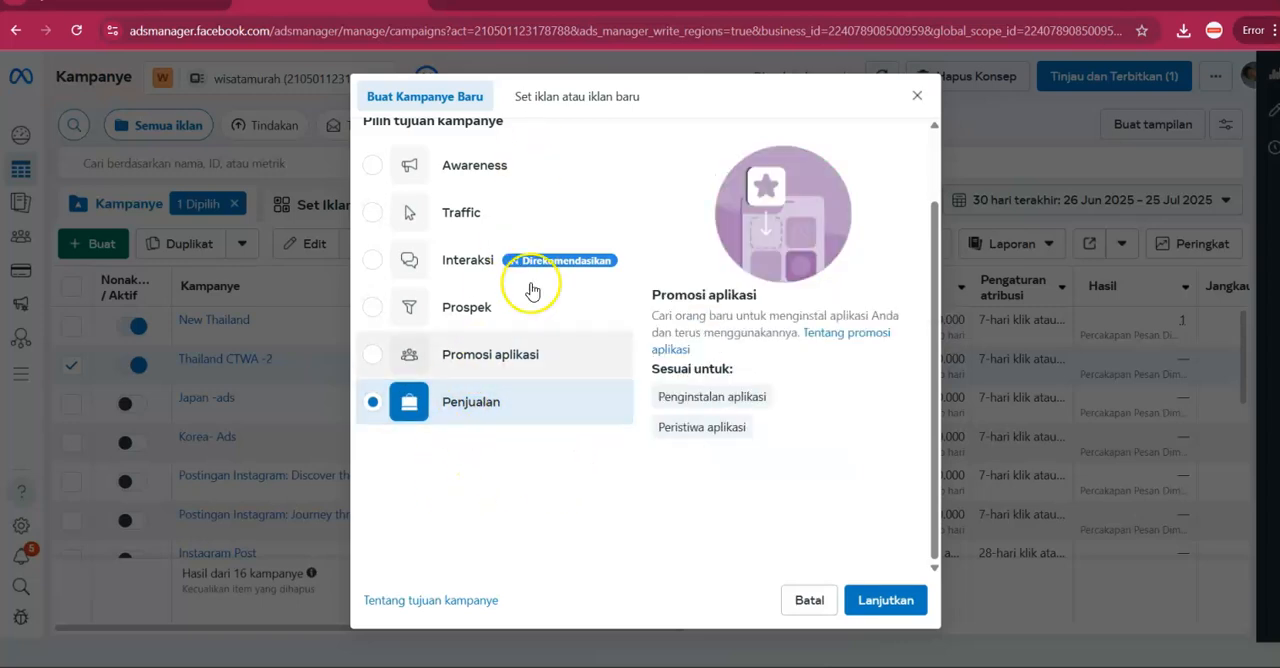
pyautogui.click(812, 599)
# View the campaign, ad set and ad levels of the selected Thailand CTWA -2 campaign, ending at the campaign list.
pyautogui.click(287, 210)
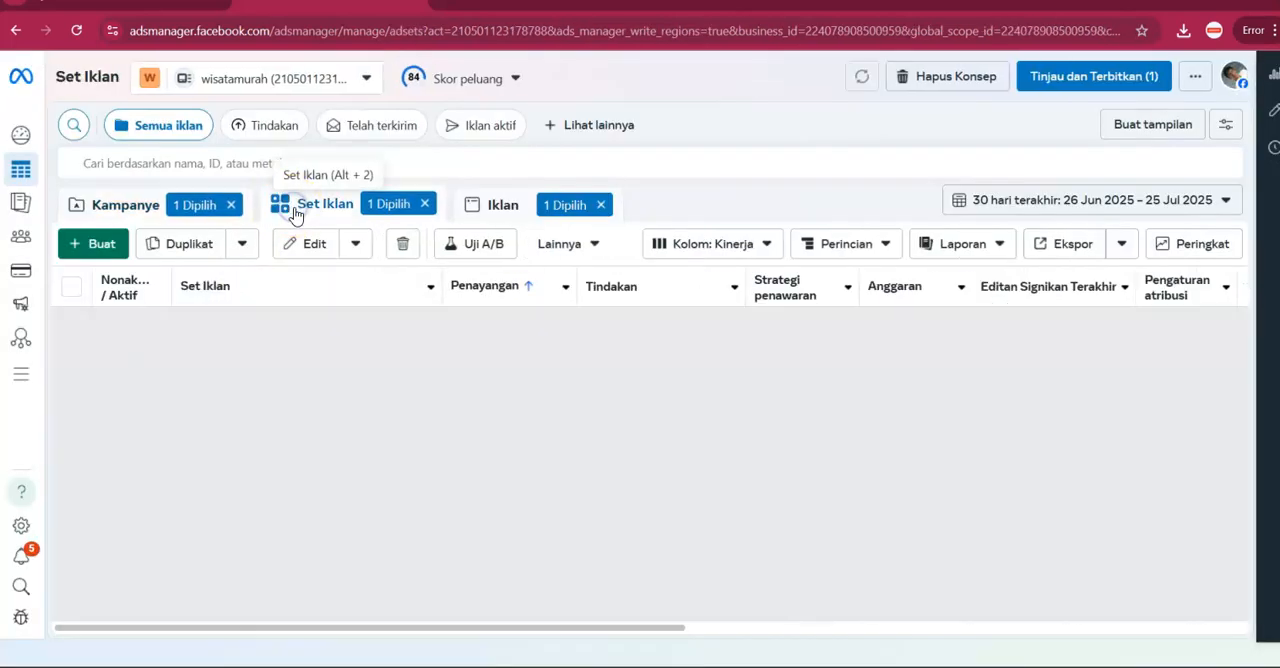
pyautogui.click(504, 216)
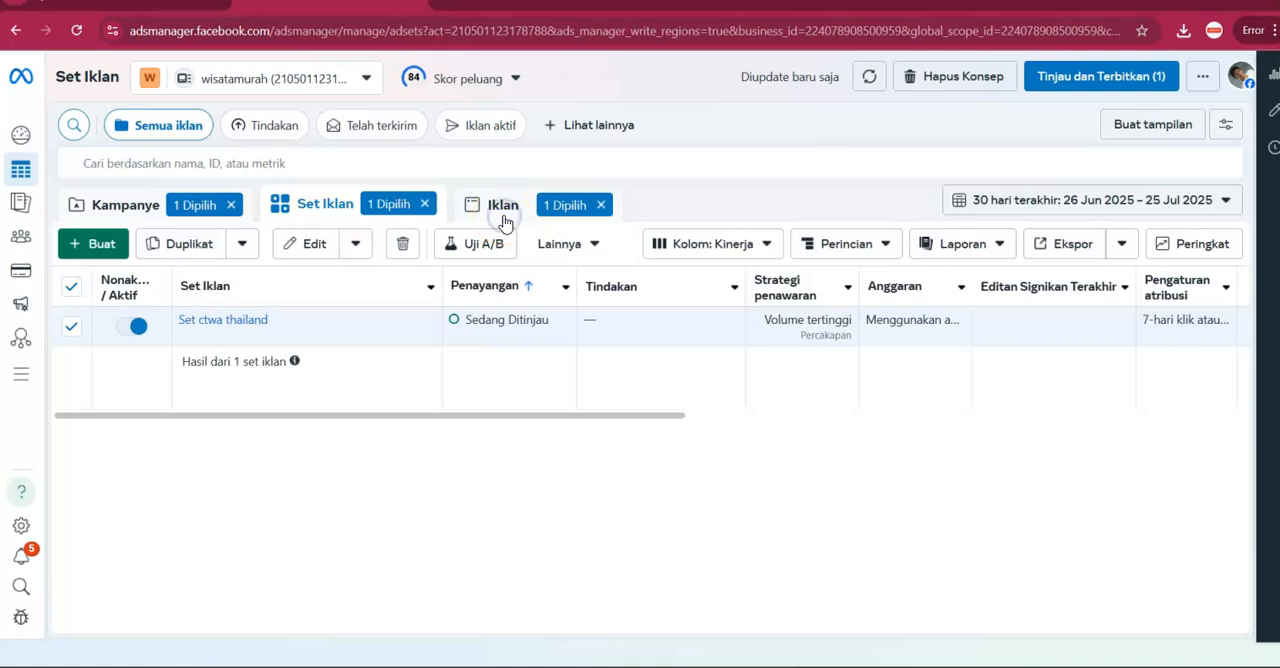
pyautogui.click(150, 210)
pyautogui.click(313, 219)
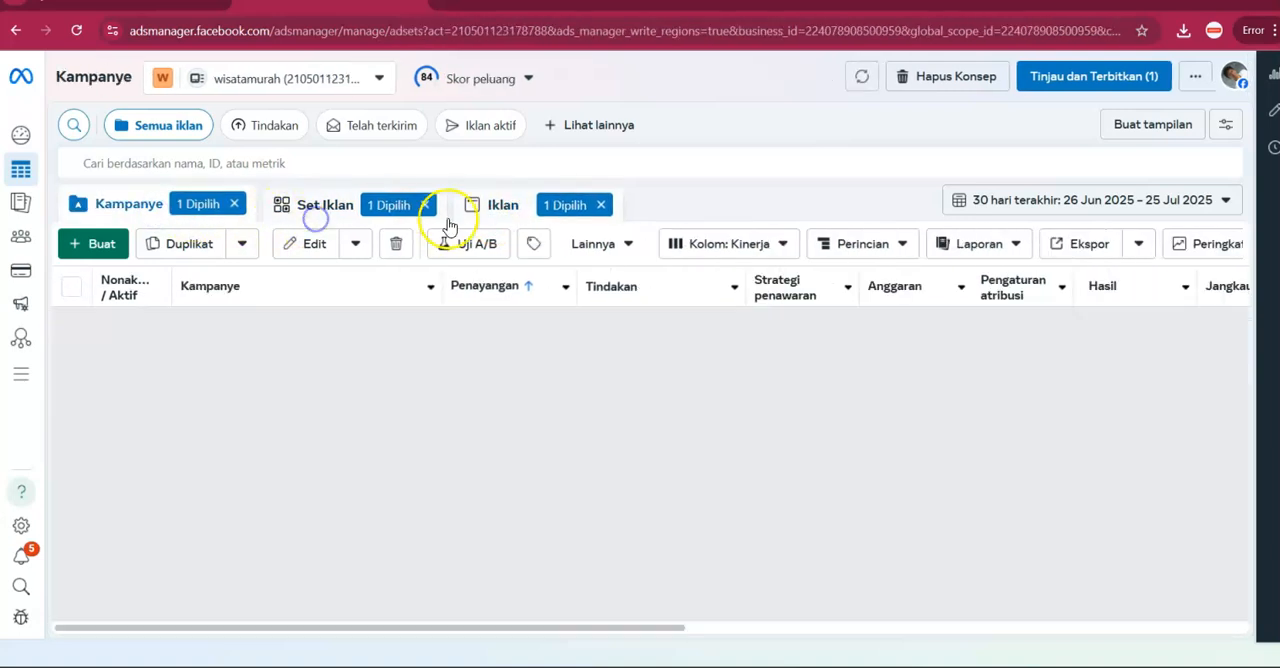
pyautogui.click(500, 212)
pyautogui.click(103, 212)
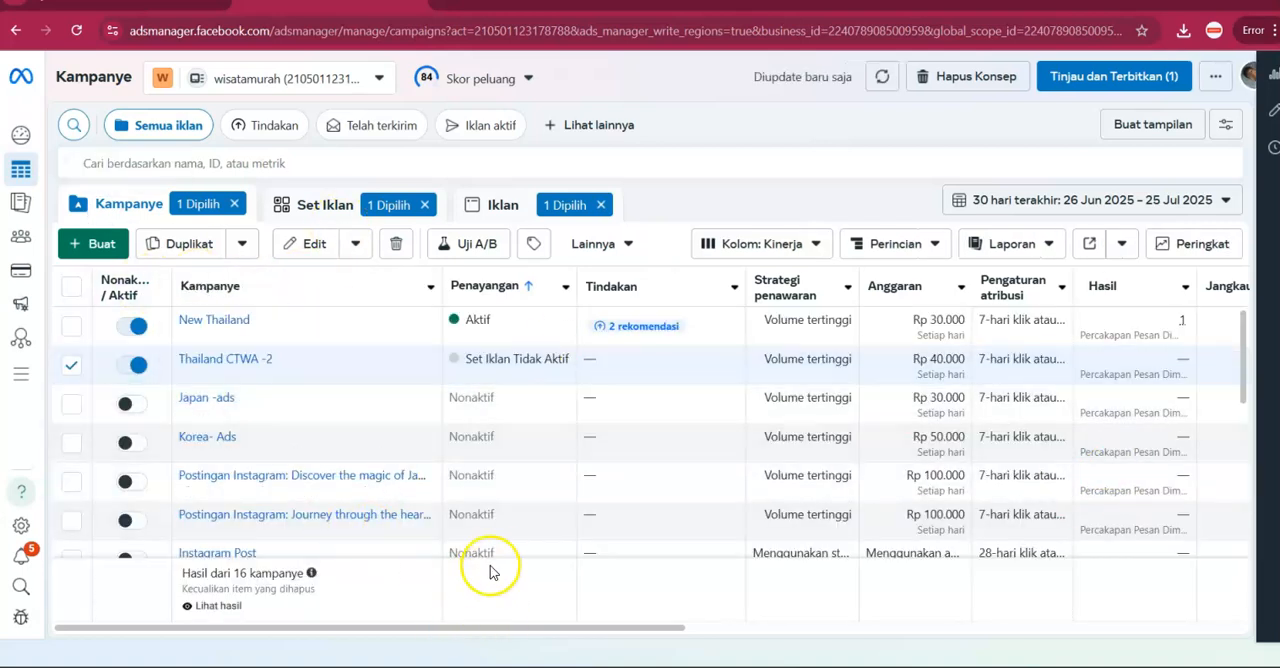
# Examine the campaign list's performance columns for results, reach, impressions, cost per result and amount spent.
pyautogui.moveTo(480, 627); pyautogui.dragTo(900, 626)
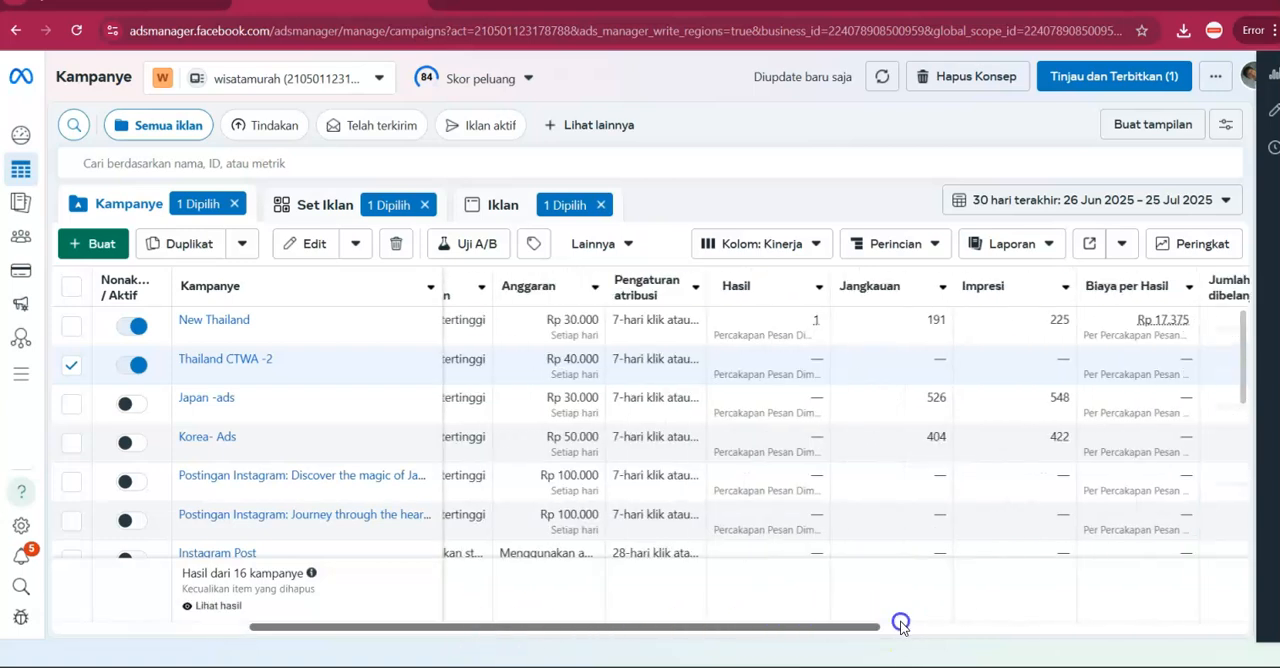
pyautogui.moveTo(728, 629); pyautogui.dragTo(1057, 626)
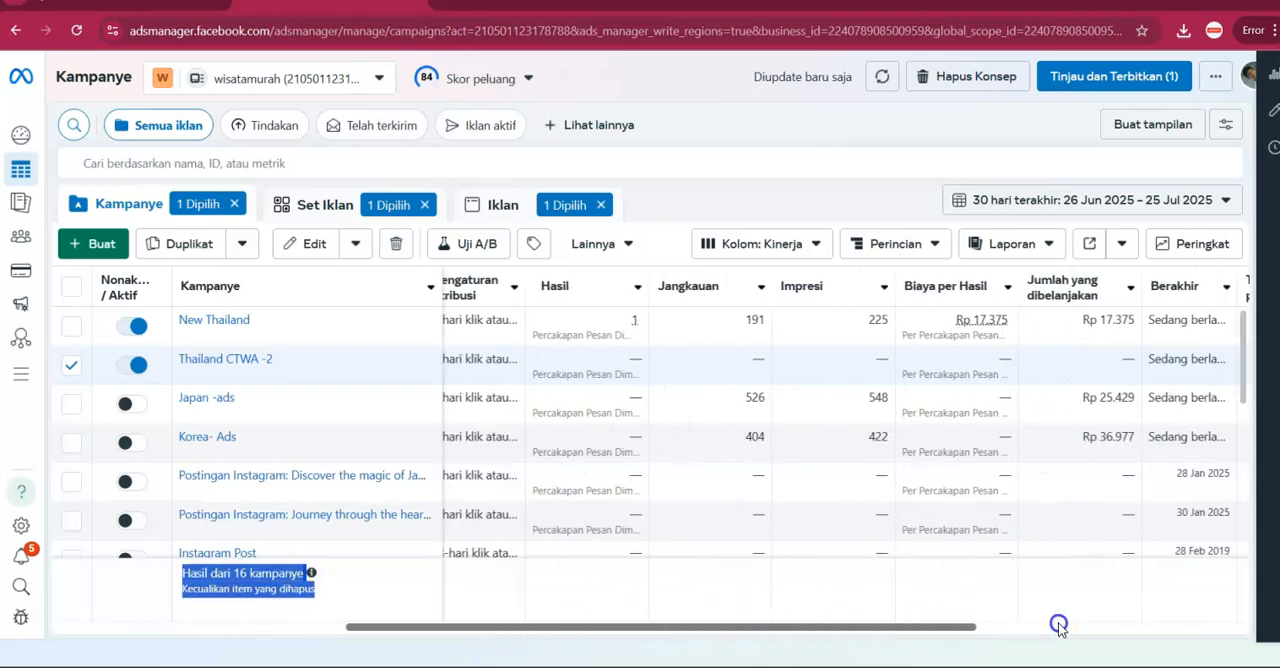
pyautogui.moveTo(448, 624); pyautogui.dragTo(152, 603)
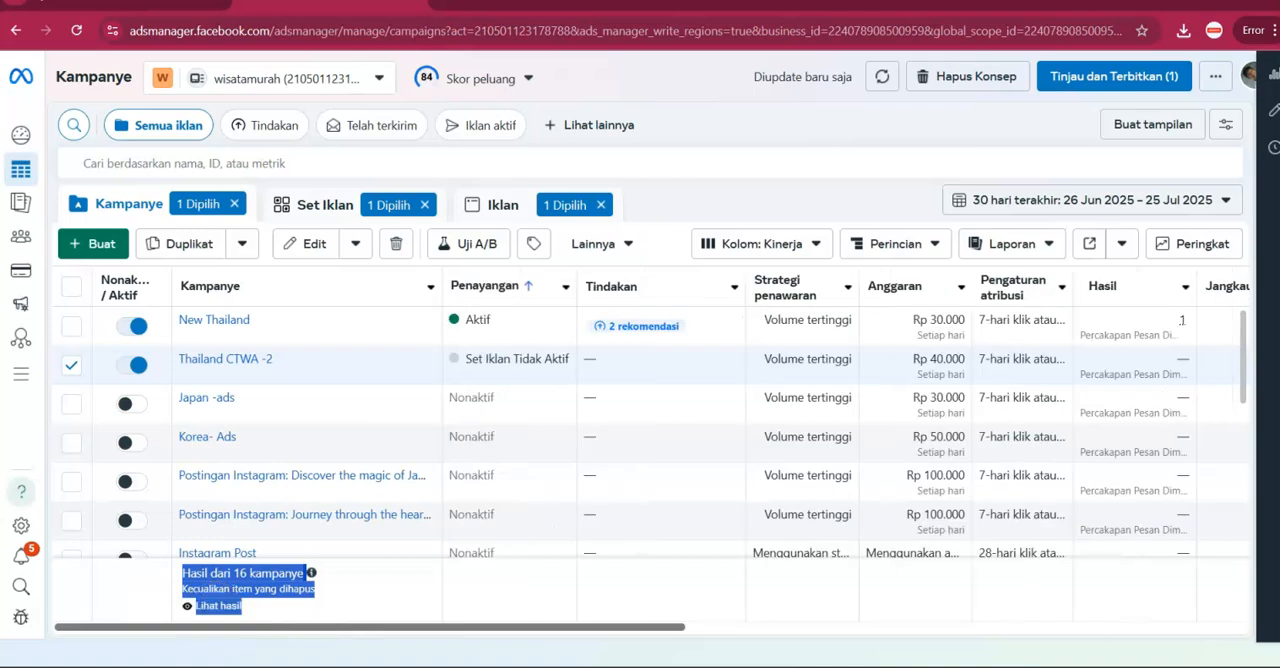